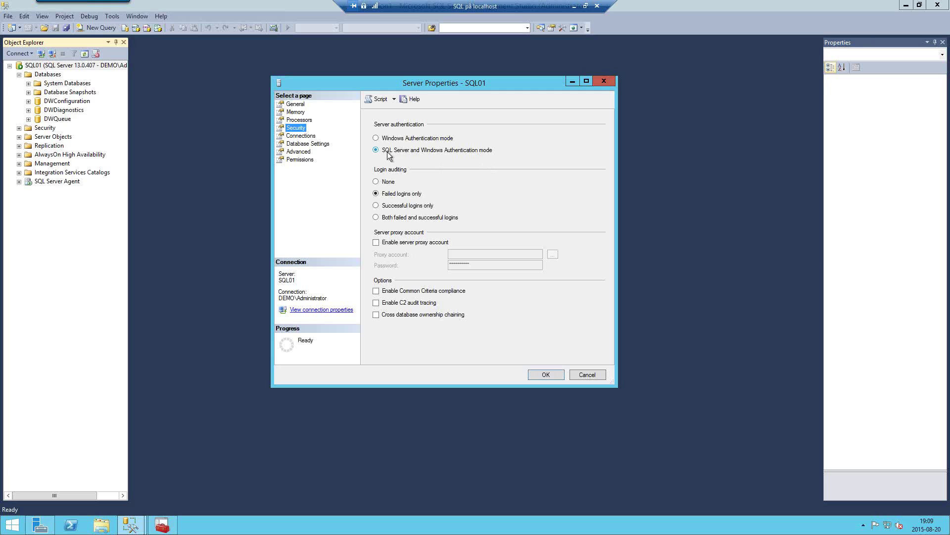
Cancel the SQL01 Server Properties dialog without saving any changes
{"action": "left_click", "coordinate": [583, 376]}
{"action": "left_click", "coordinate": [583, 376]}
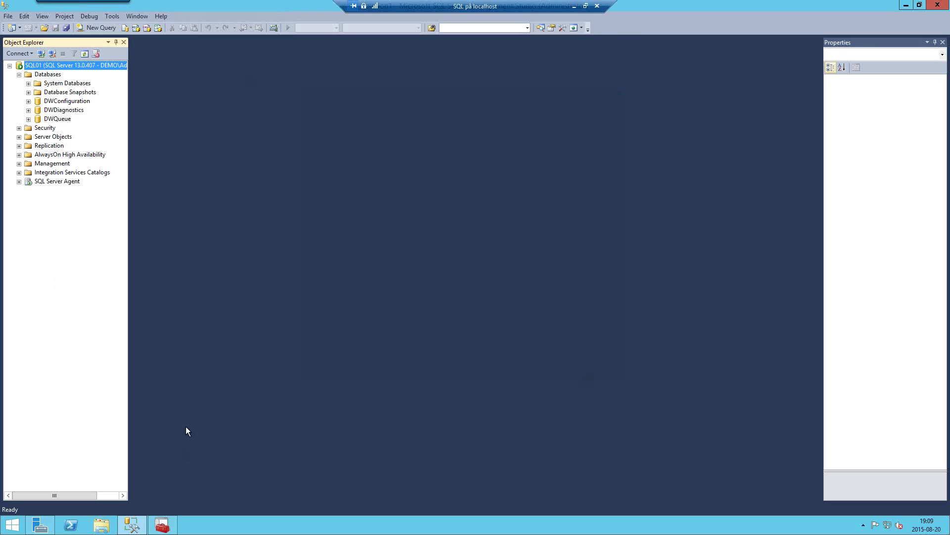
Expand Security > Logins and start a New Login, moving the dialog higher up
{"action": "left_click", "coordinate": [19, 128]}
{"action": "left_click", "coordinate": [29, 137]}
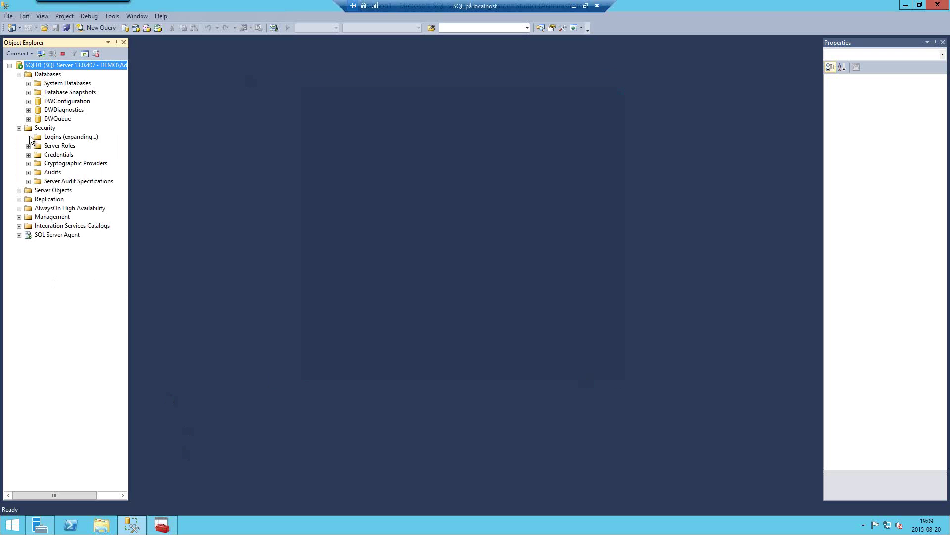
{"action": "right_click", "coordinate": [51, 139]}
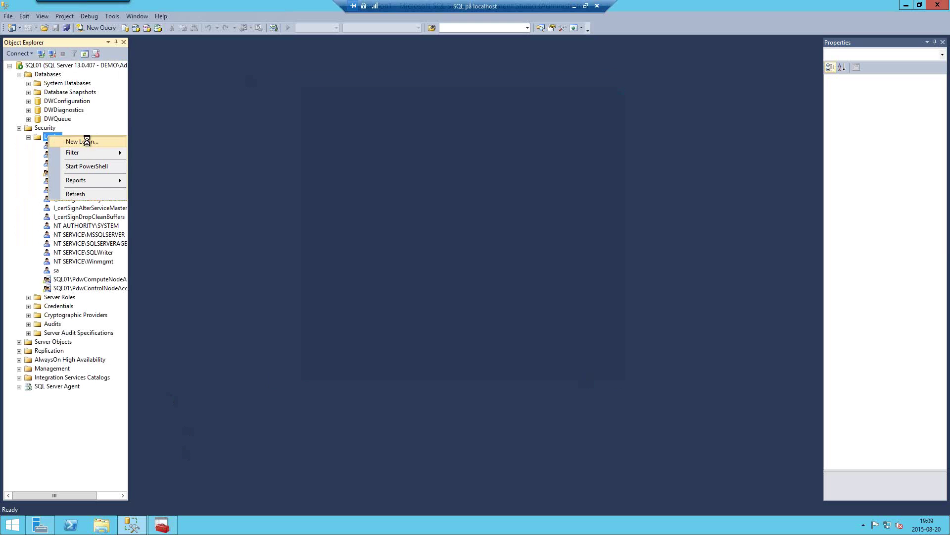
{"action": "left_click", "coordinate": [87, 142]}
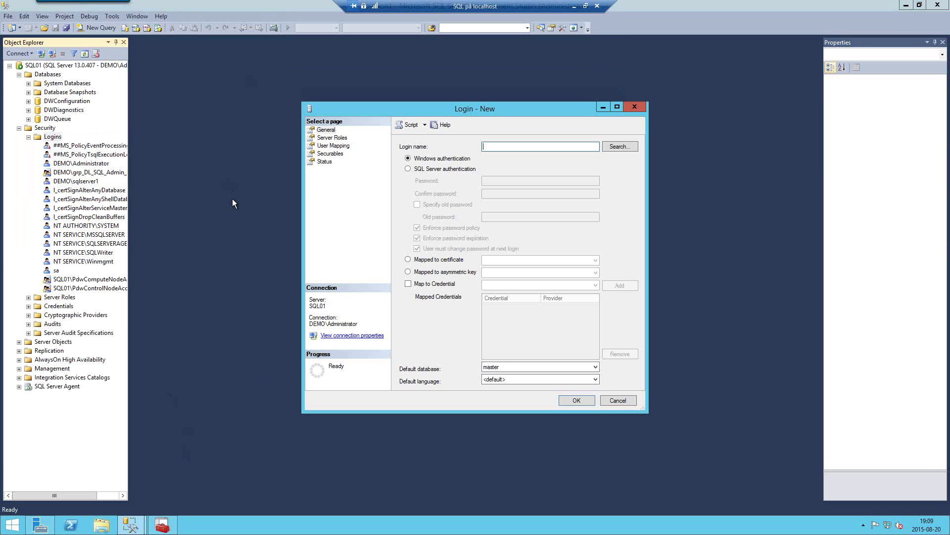
{"action": "left_click_drag", "start_coordinate": [406, 108], "coordinate": [447, 66]}
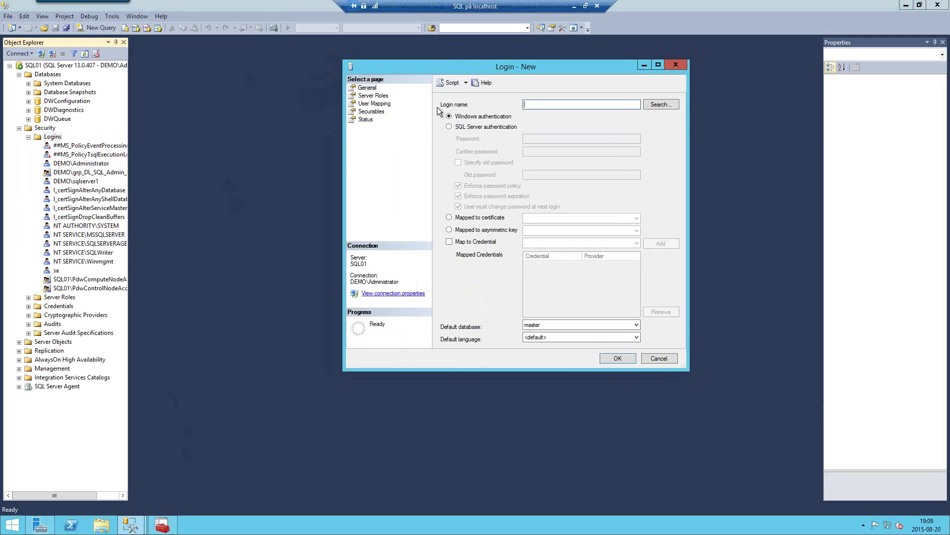
Choose SQL Server authentication, name the login Test1, and enter its password
{"action": "left_click", "coordinate": [492, 128]}
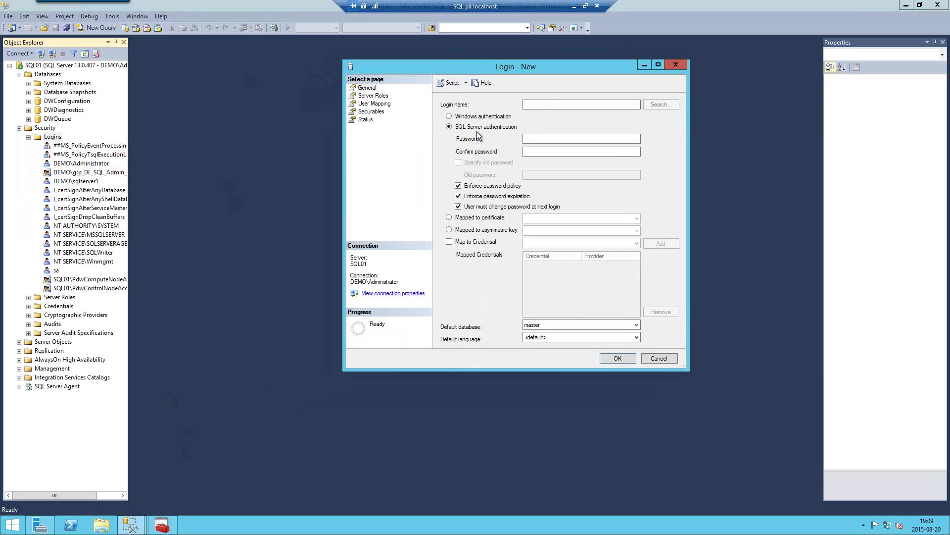
{"action": "left_click", "coordinate": [543, 104]}
{"action": "type", "text": "Test1"}
{"action": "left_click", "coordinate": [550, 138]}
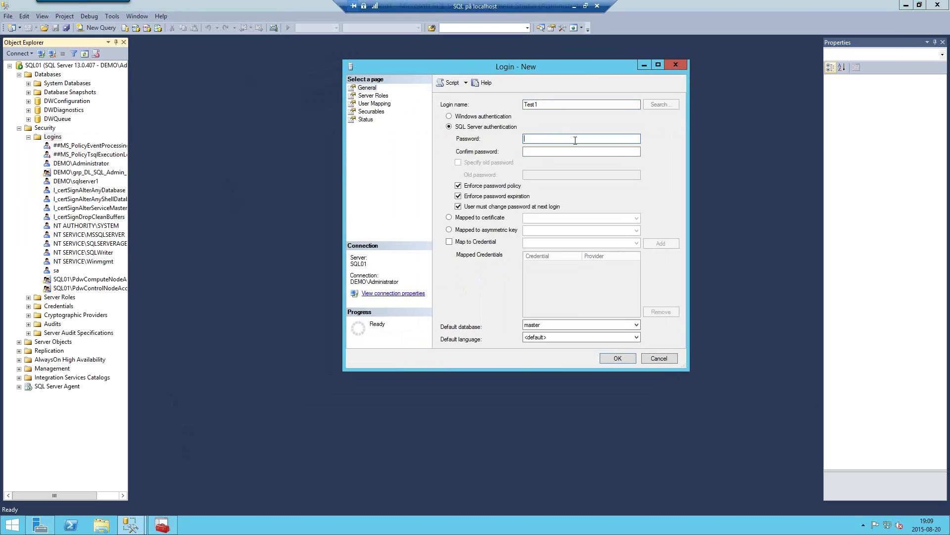
{"action": "type", "text": "••••••••"}
{"action": "key", "text": "Tab"}
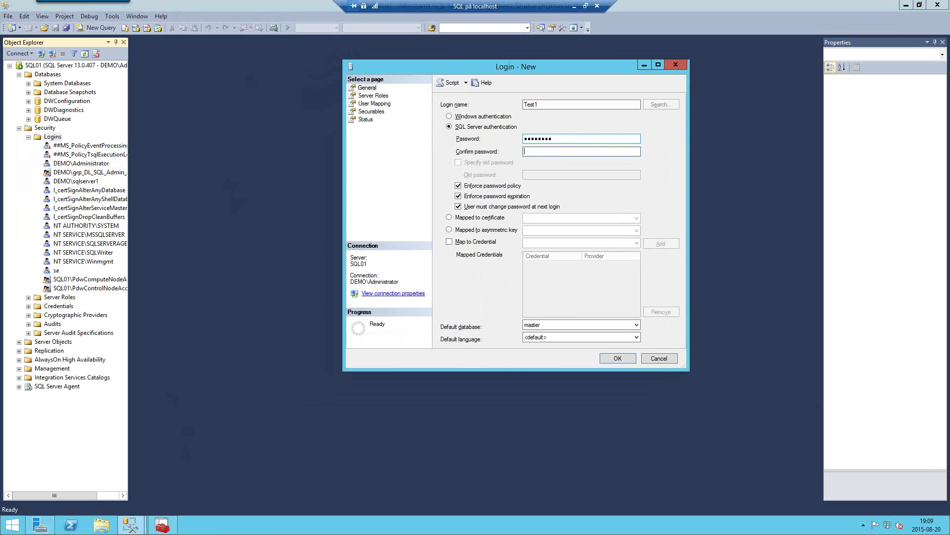
{"action": "type", "text": "••••••••"}
Try certificate and asymmetric key mapping, revert to SQL authentication, disable password policy, create Test1
{"action": "left_click", "coordinate": [449, 217]}
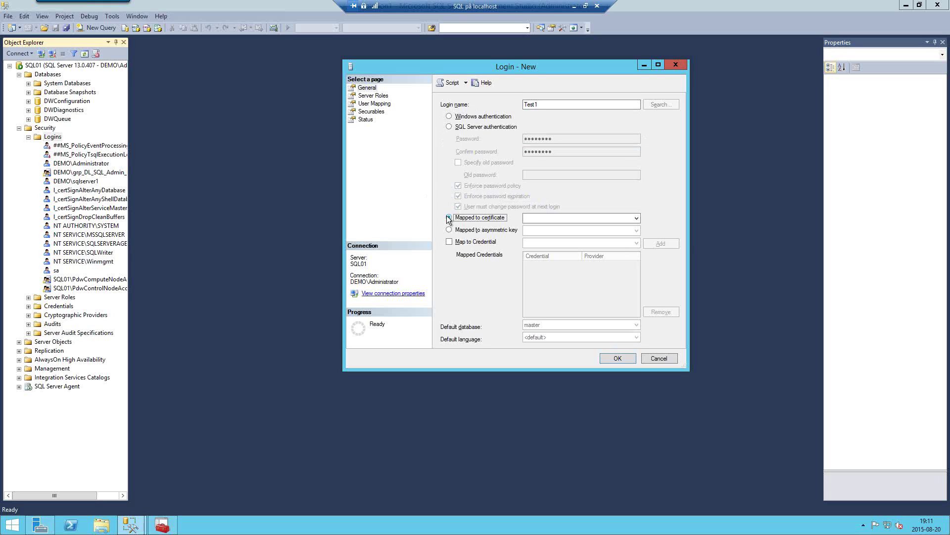
{"action": "left_click", "coordinate": [449, 230]}
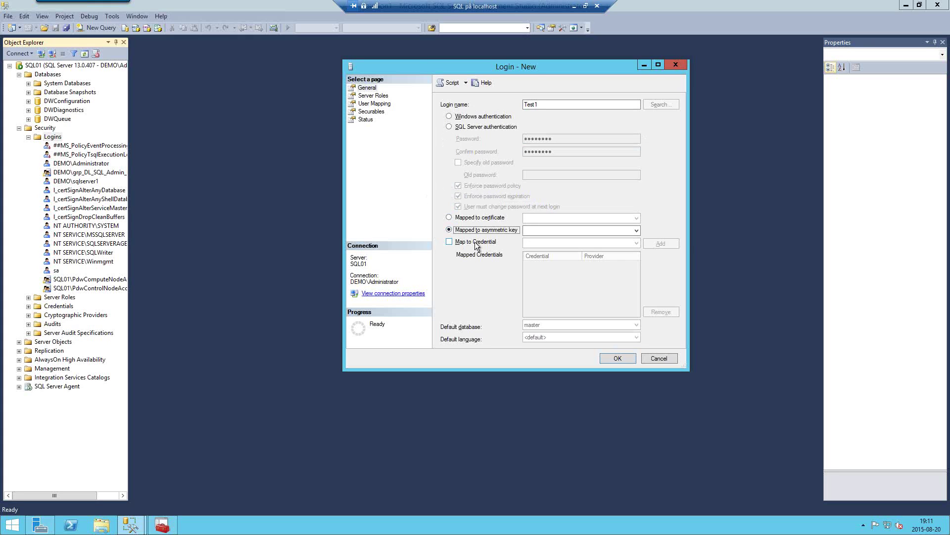
{"action": "left_click", "coordinate": [448, 127]}
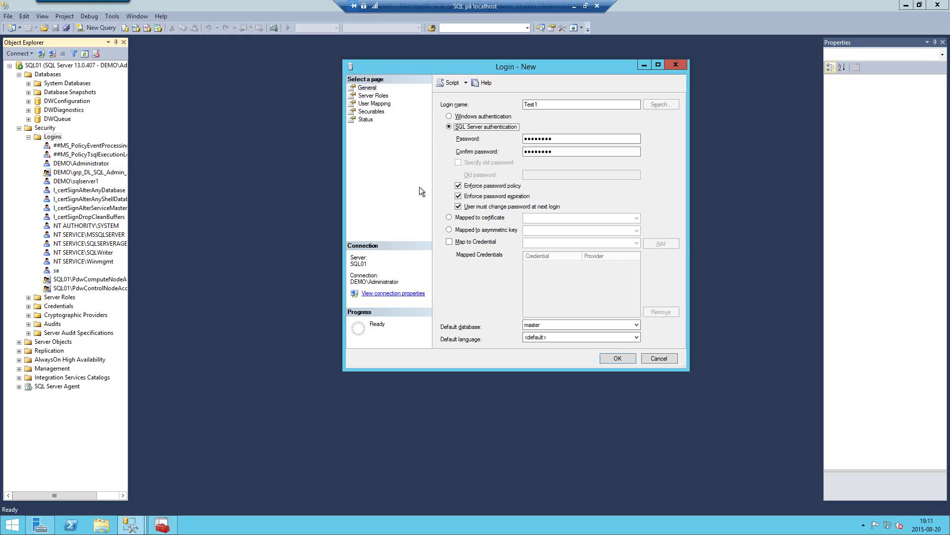
{"action": "left_click", "coordinate": [457, 187]}
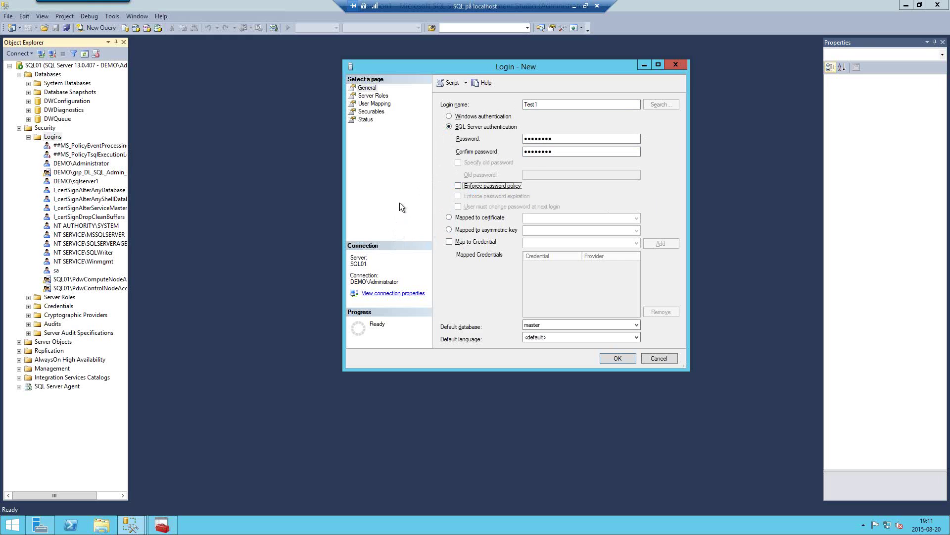
{"action": "left_click", "coordinate": [617, 361]}
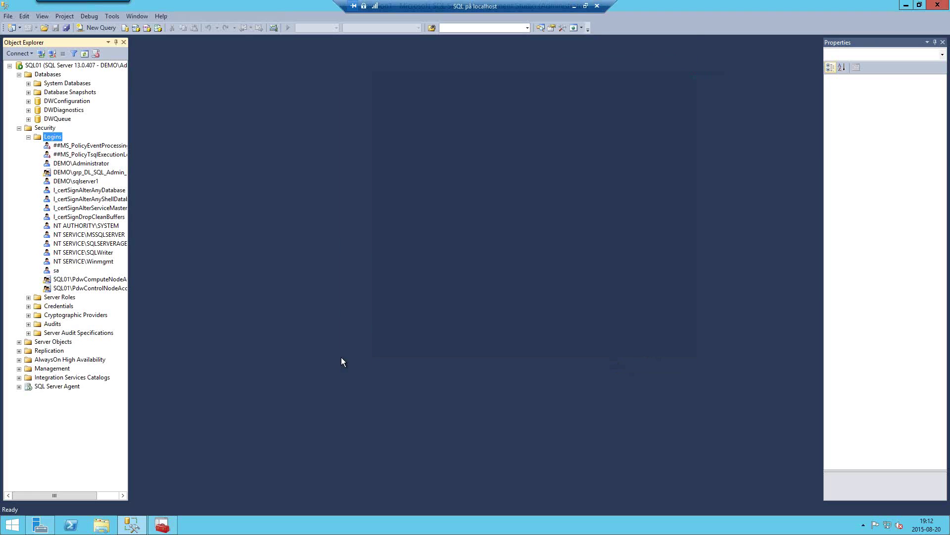
Connect a new Database Engine session to SQL01 as Test1 using SQL Server Authentication
{"action": "left_click", "coordinate": [31, 54]}
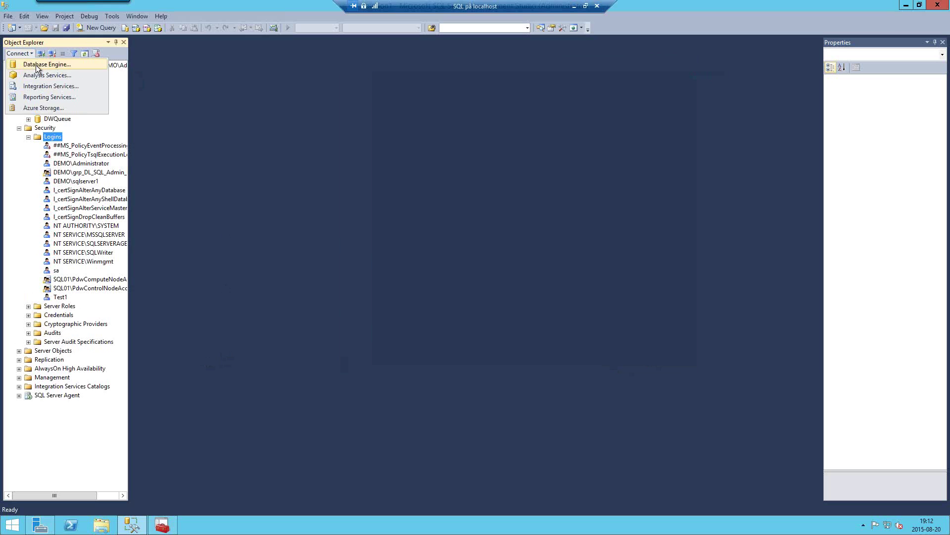
{"action": "left_click", "coordinate": [36, 66]}
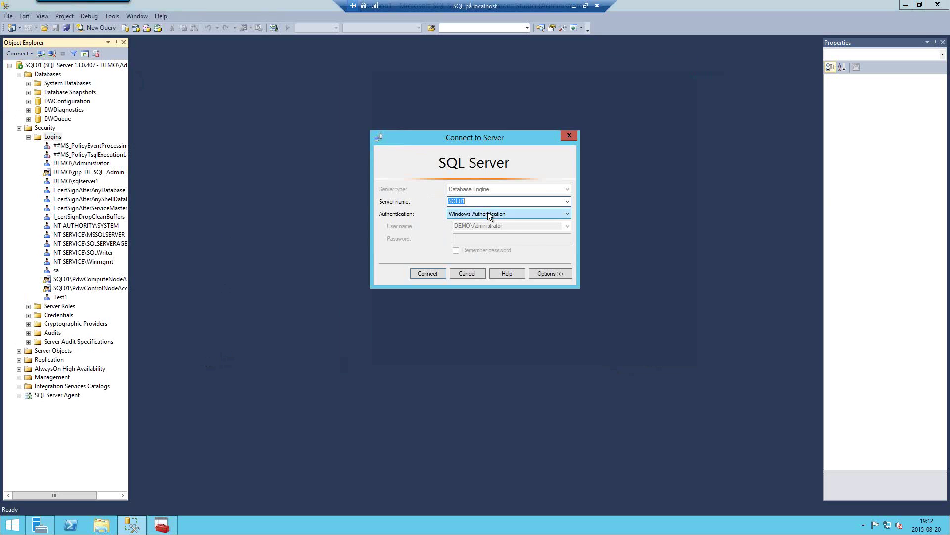
{"action": "left_click", "coordinate": [489, 214]}
{"action": "left_click", "coordinate": [473, 229]}
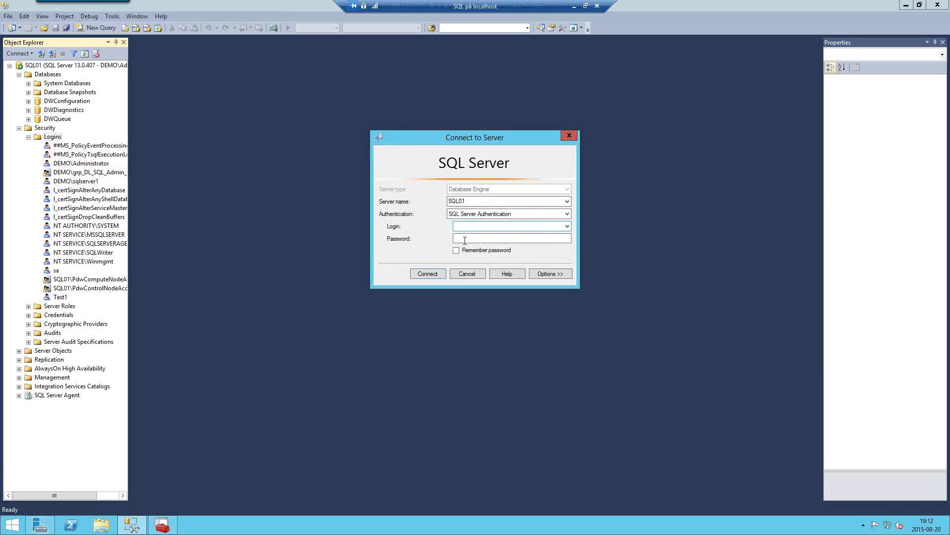
{"action": "type", "text": "Tesdt"}
{"action": "key", "text": "BackSpace"}
{"action": "key", "text": "BackSpace"}
{"action": "type", "text": "t1"}
{"action": "left_click", "coordinate": [534, 236]}
{"action": "type", "text": "**"}
{"action": "left_click", "coordinate": [424, 275]}
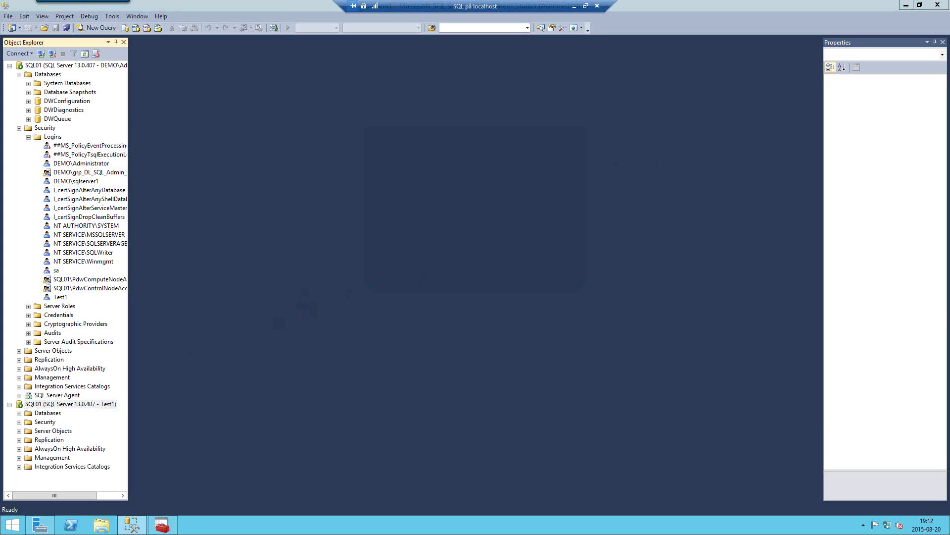
Select the SQL01 (Test1) connection and expand its Databases folder
{"action": "left_click", "coordinate": [16, 412]}
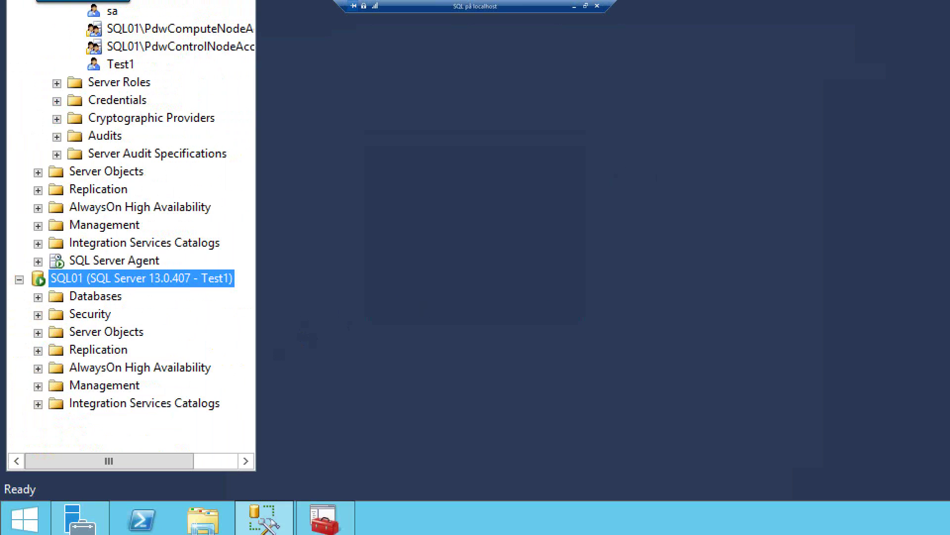
{"action": "mouse_move", "coordinate": [56, 299]}
{"action": "left_mouse_down"}
{"action": "mouse_move", "coordinate": [171, 307]}
{"action": "mouse_move", "coordinate": [240, 291]}
{"action": "left_mouse_up"}
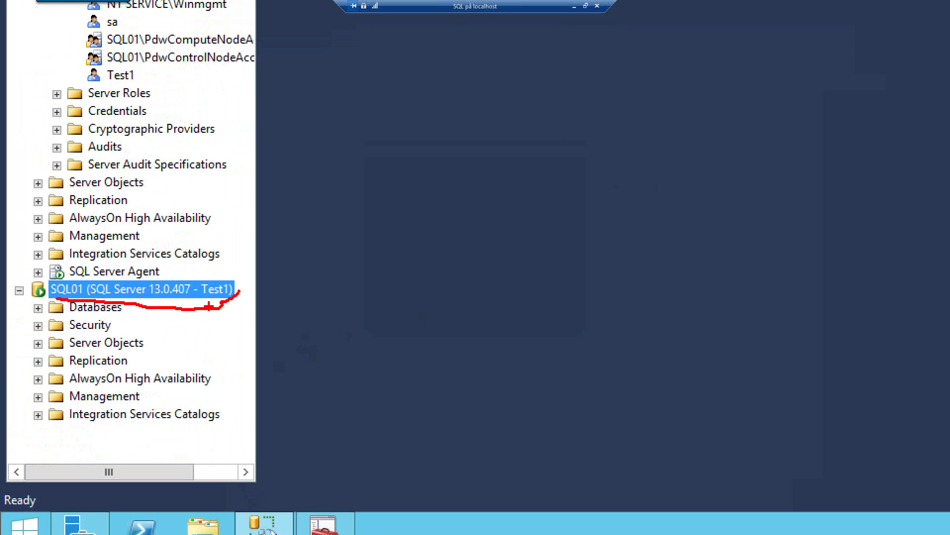
{"action": "left_click", "coordinate": [38, 306]}
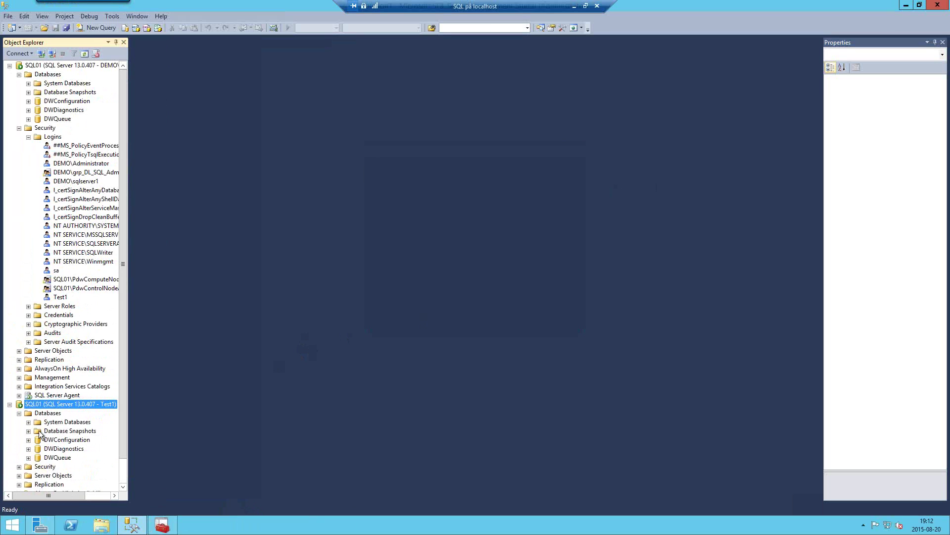
Open a new query as Test1 and run SELECT user_name()
{"action": "right_click", "coordinate": [37, 403]}
{"action": "left_click", "coordinate": [68, 359]}
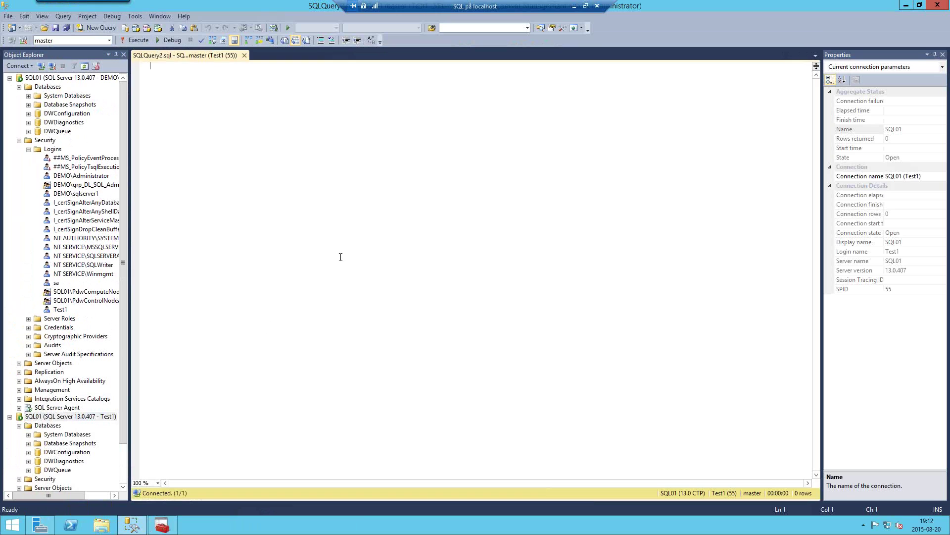
{"action": "type", "text": "SELECT use"}
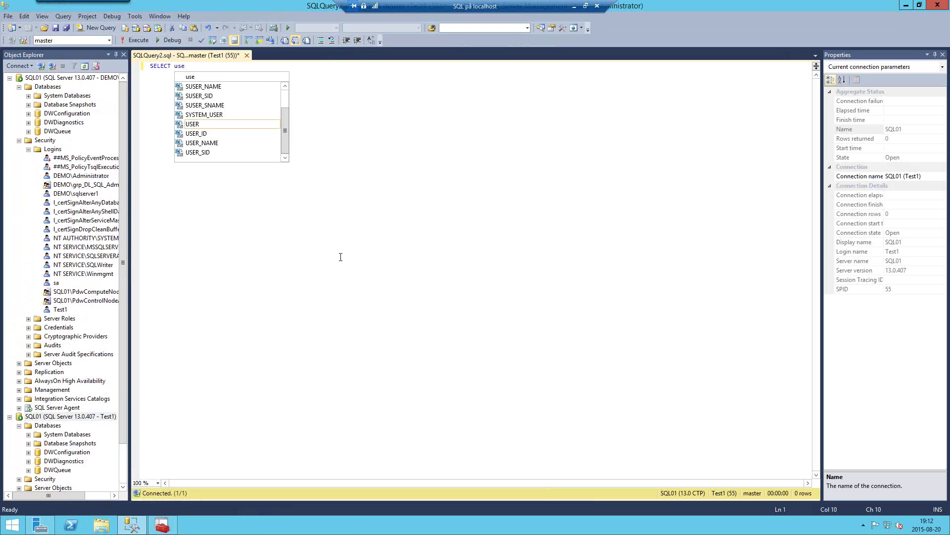
{"action": "key", "text": "BackSpace"}
{"action": "key", "text": "BackSpace"}
{"action": "key", "text": "BackSpace"}
{"action": "type", "text": "r_name()"}
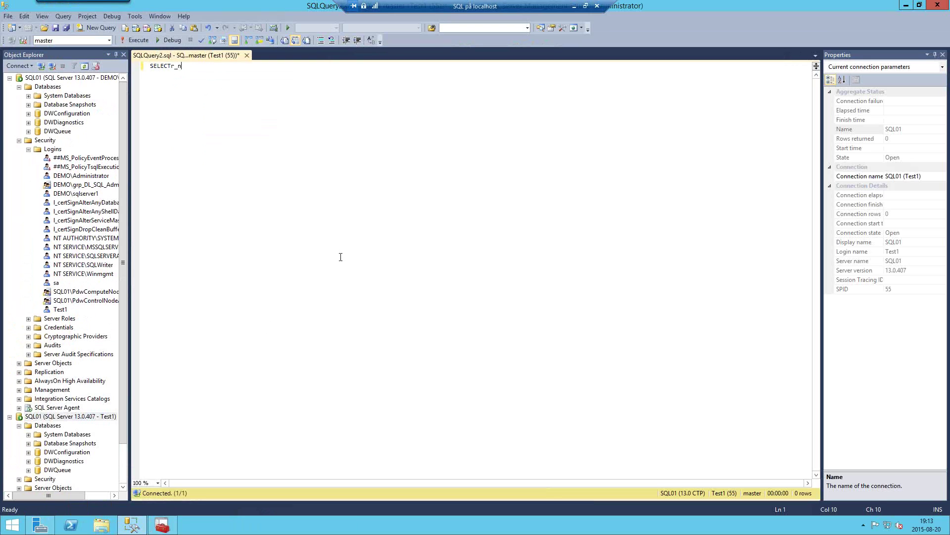
{"action": "key", "text": "Left"}
{"action": "key", "text": "Left"}
{"action": "key", "text": "Left"}
{"action": "key", "text": "Left"}
{"action": "key", "text": "Left"}
{"action": "type", "text": "use"}
{"action": "key", "text": "End"}
{"action": "key", "text": "F5"}
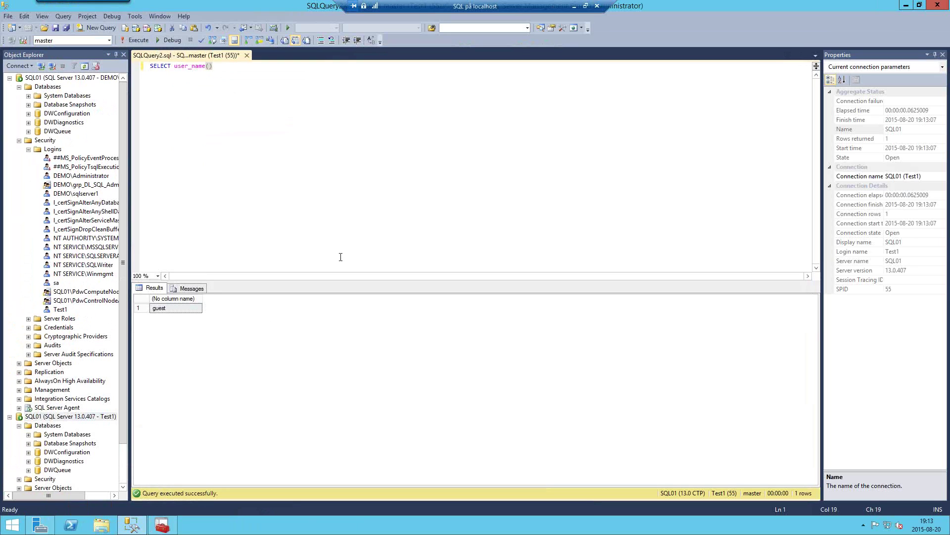
Extend the query with suser_name() and rerun it, returning guest and Test1
{"action": "type", "text": ", s"}
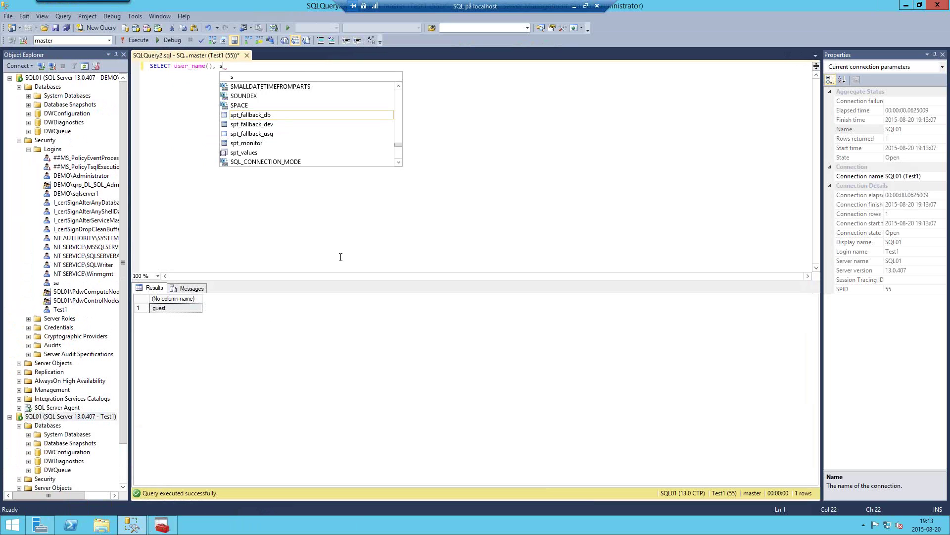
{"action": "type", "text": "user_name()"}
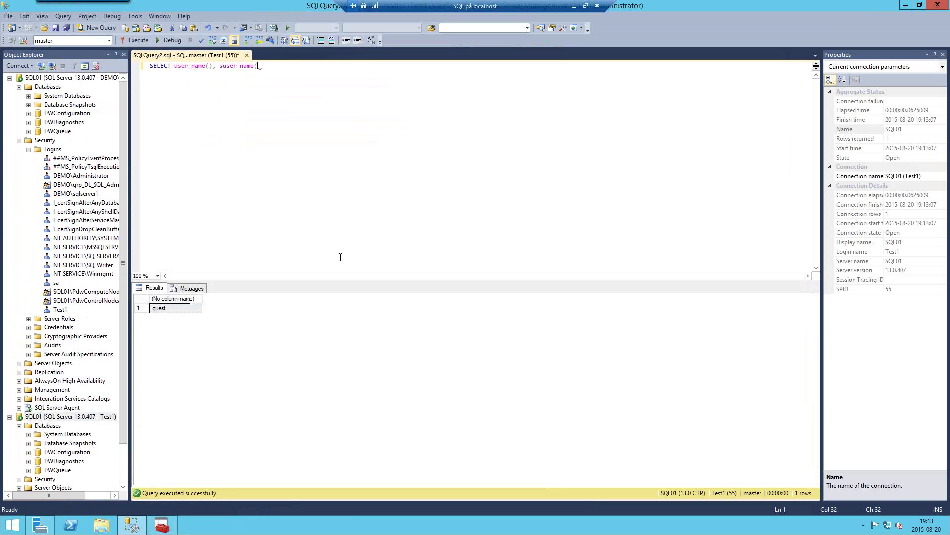
{"action": "key", "text": "F5"}
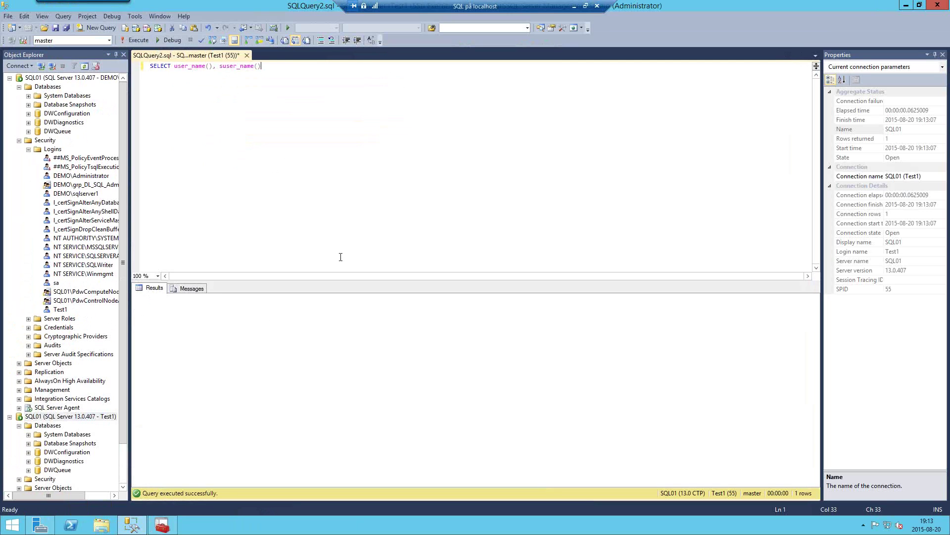
{"action": "left_click", "coordinate": [219, 308]}
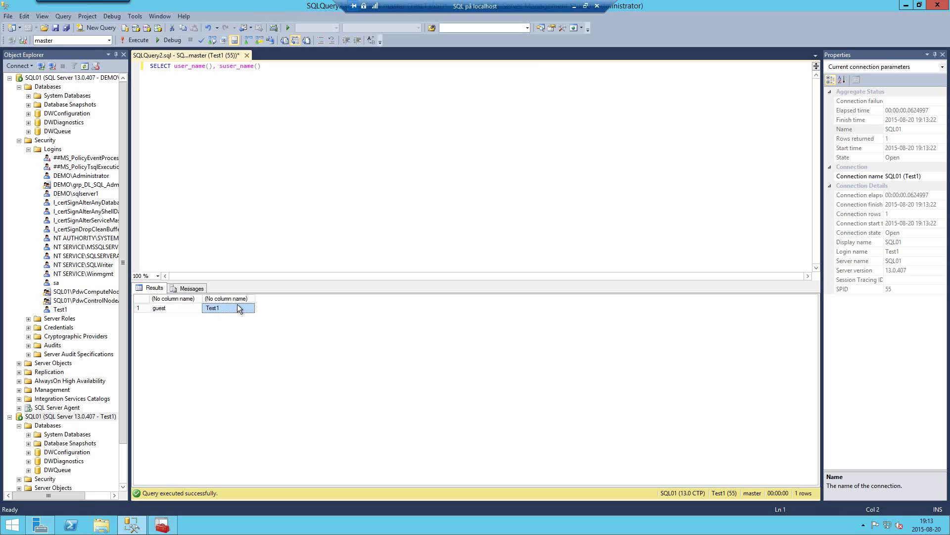
{"action": "left_click", "coordinate": [52, 78]}
Launch Activity Monitor for the SQL01 server and view its Overview graphs
{"action": "right_click", "coordinate": [52, 79]}
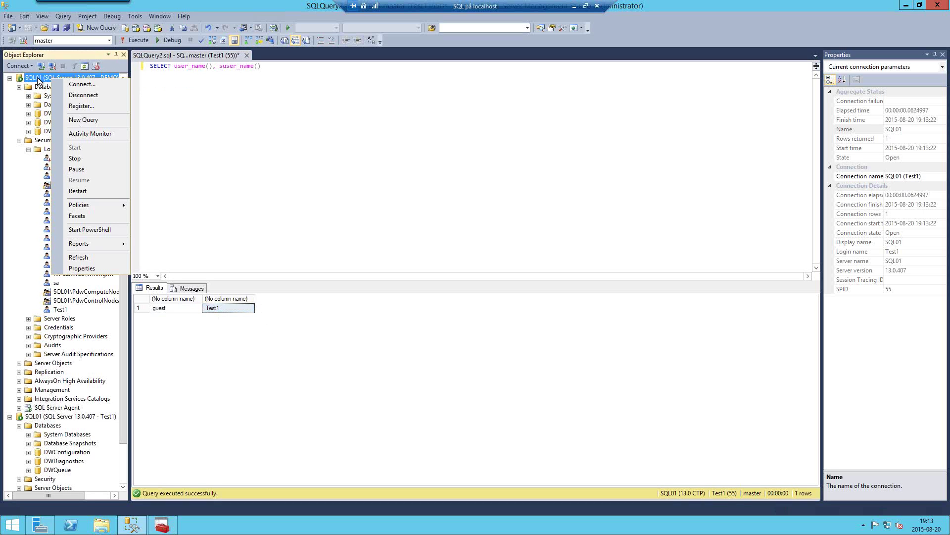
{"action": "left_click", "coordinate": [108, 135]}
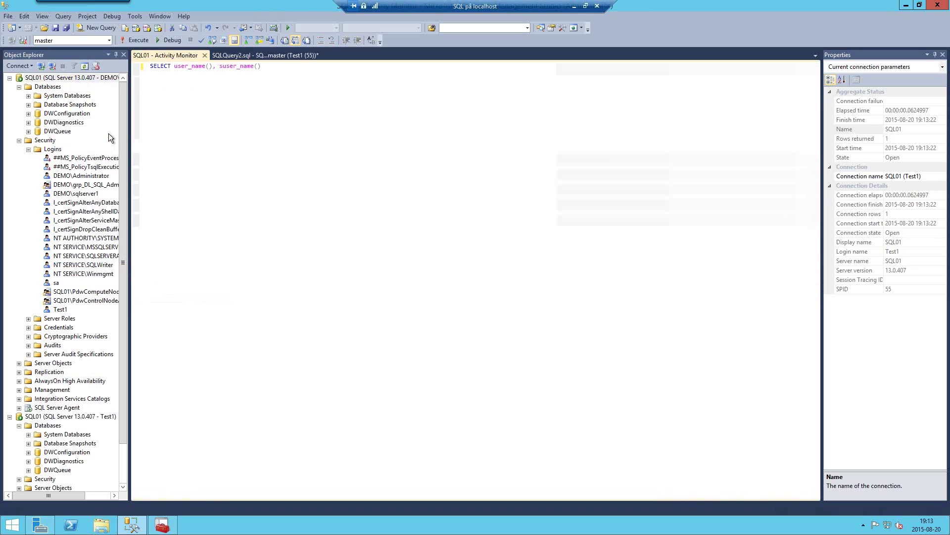
{"action": "left_click", "coordinate": [248, 57]}
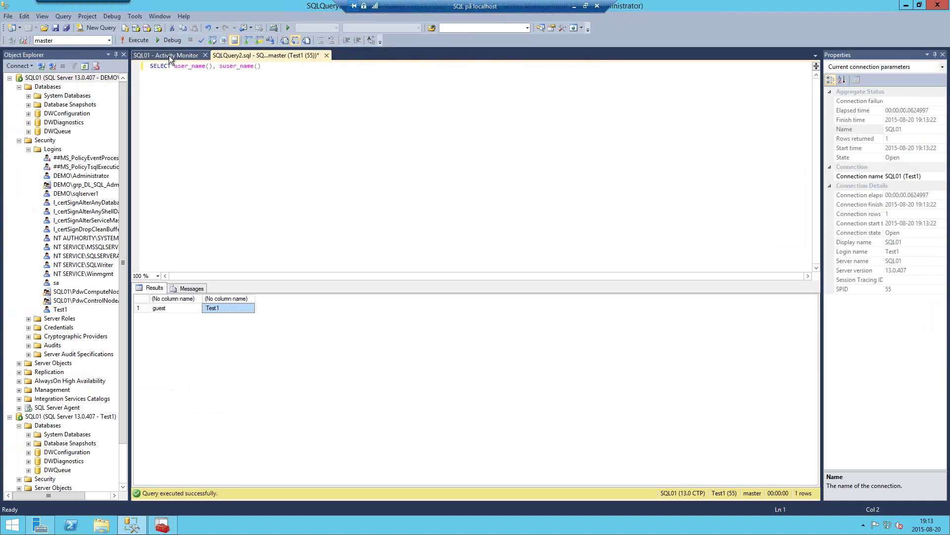
{"action": "left_click", "coordinate": [22, 55]}
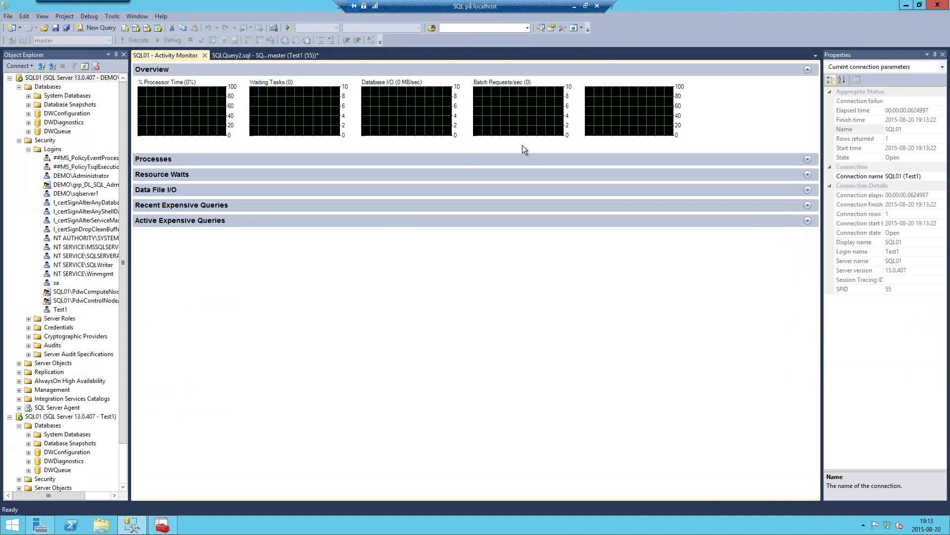
Expand Processes, widen the Session ID and Login columns, and inspect Test1 sessions 55 and 54
{"action": "left_click", "coordinate": [808, 158]}
{"action": "left_click_drag", "start_coordinate": [153, 169], "coordinate": [183, 171]}
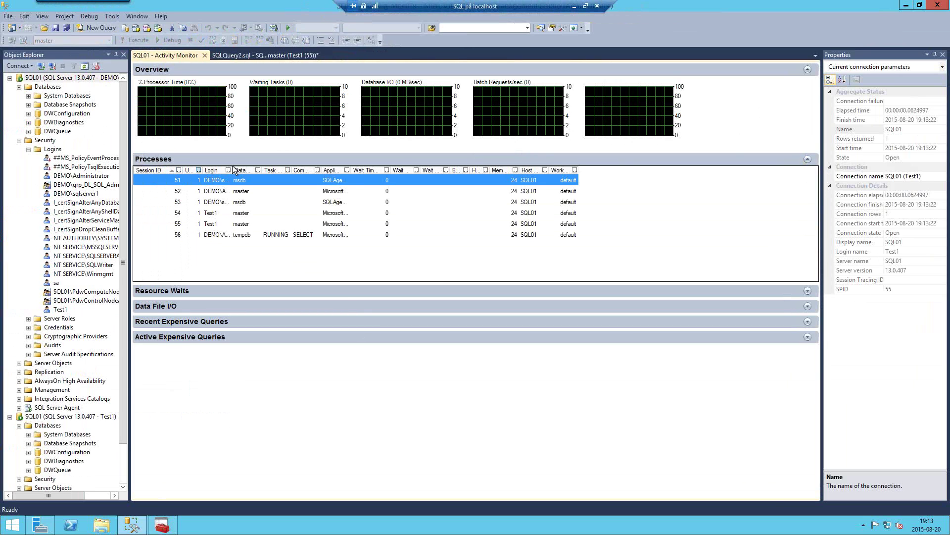
{"action": "left_click_drag", "start_coordinate": [229, 170], "coordinate": [273, 174]}
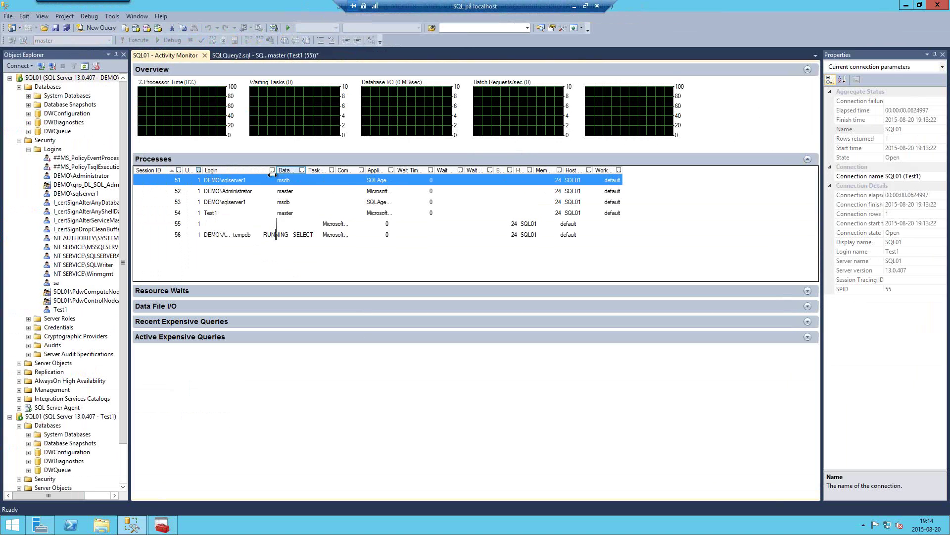
{"action": "left_click", "coordinate": [177, 225]}
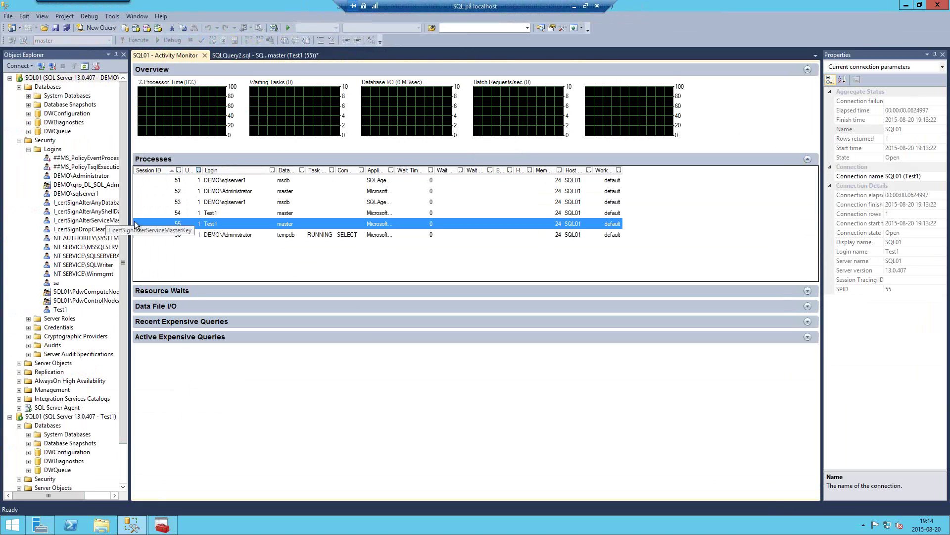
{"action": "left_click", "coordinate": [180, 213]}
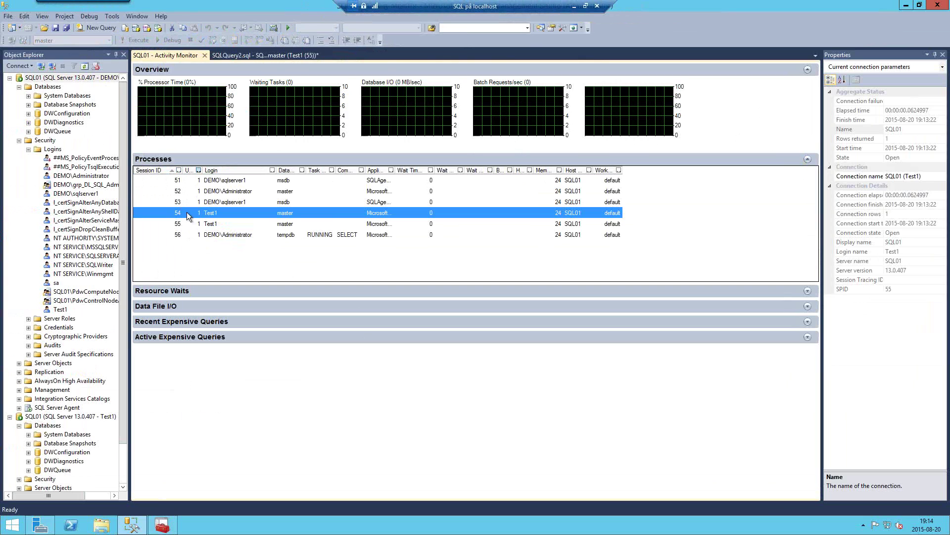
Disconnect the Test1 SQL01 connection in Object Explorer
{"action": "left_click", "coordinate": [33, 55]}
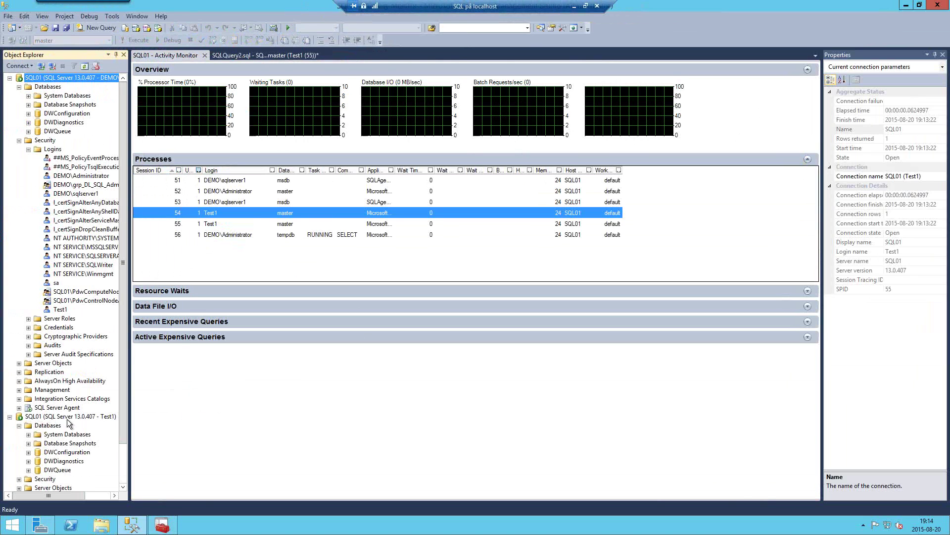
{"action": "right_click", "coordinate": [37, 418]}
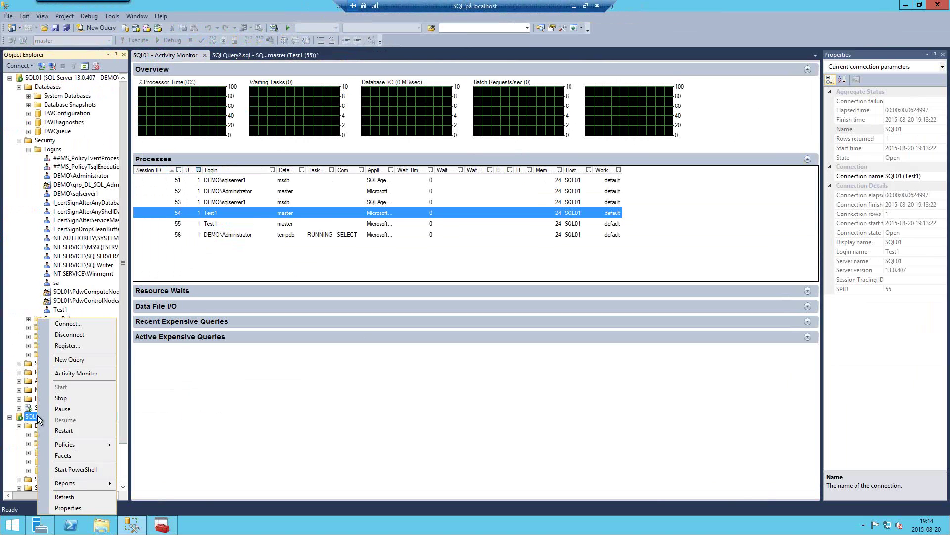
{"action": "left_click", "coordinate": [68, 335]}
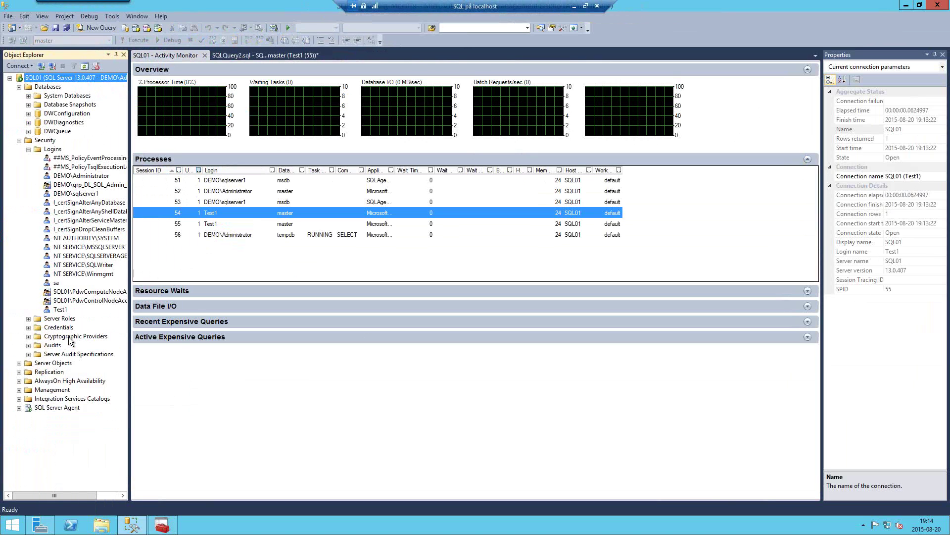
Review sessions 53 and 54 in Activity Monitor and collapse the server's Security folder
{"action": "left_click", "coordinate": [216, 258]}
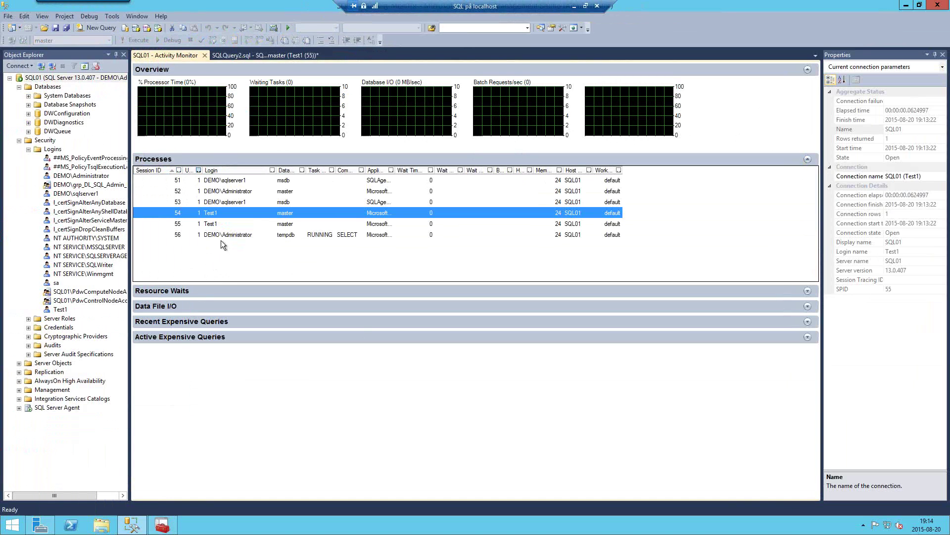
{"action": "left_click", "coordinate": [209, 204]}
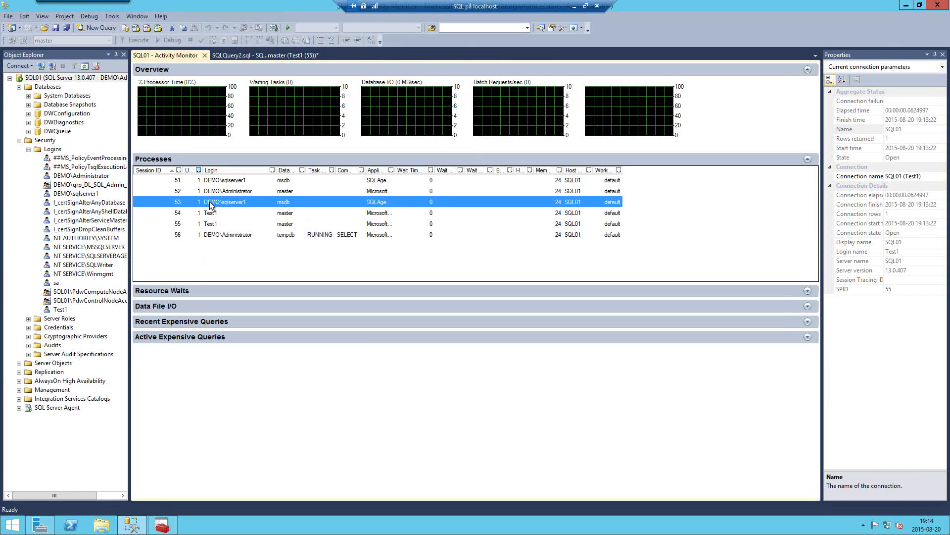
{"action": "right_click", "coordinate": [257, 257]}
{"action": "left_click", "coordinate": [237, 256]}
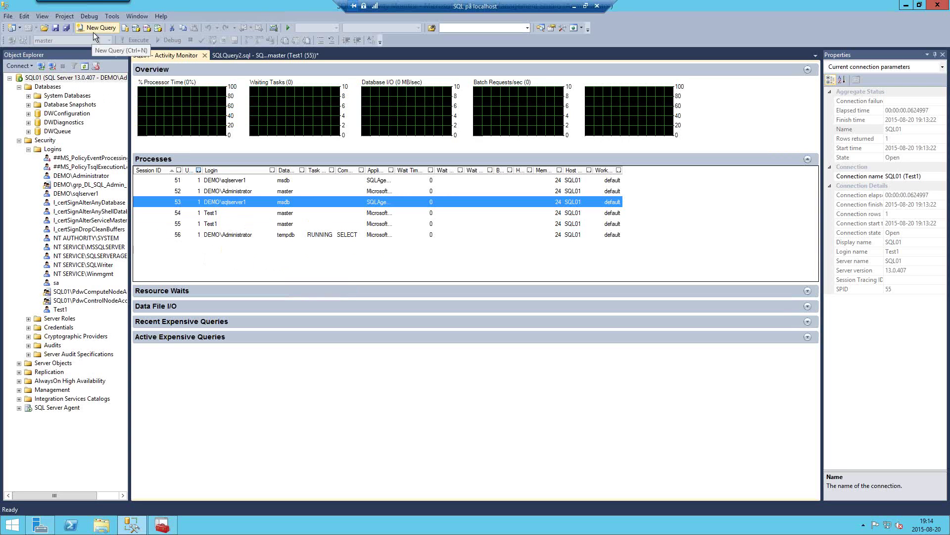
{"action": "left_click", "coordinate": [130, 16]}
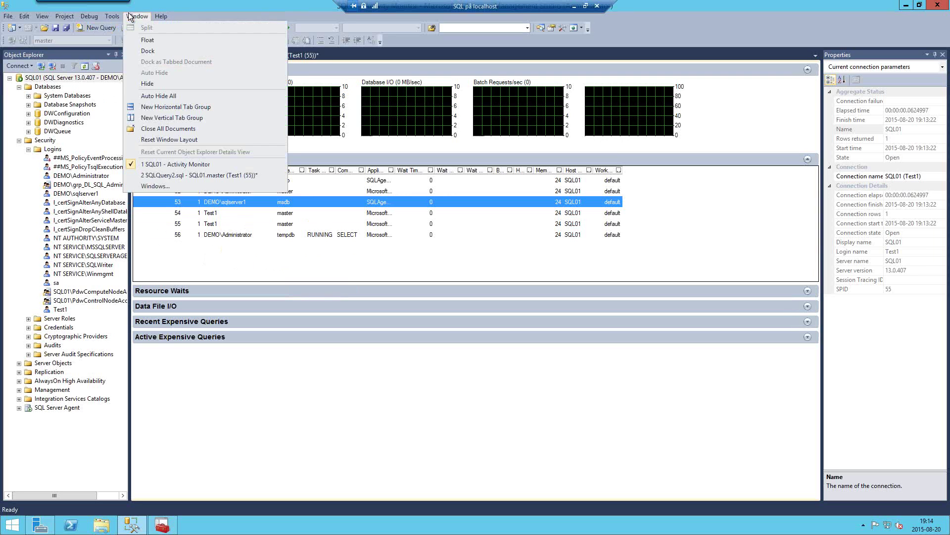
{"action": "left_click", "coordinate": [130, 17]}
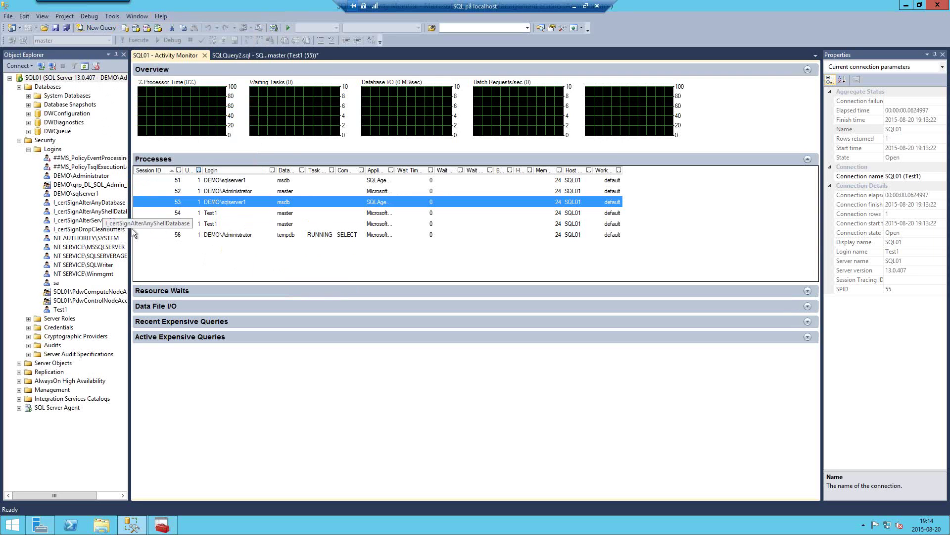
{"action": "key", "text": "Down"}
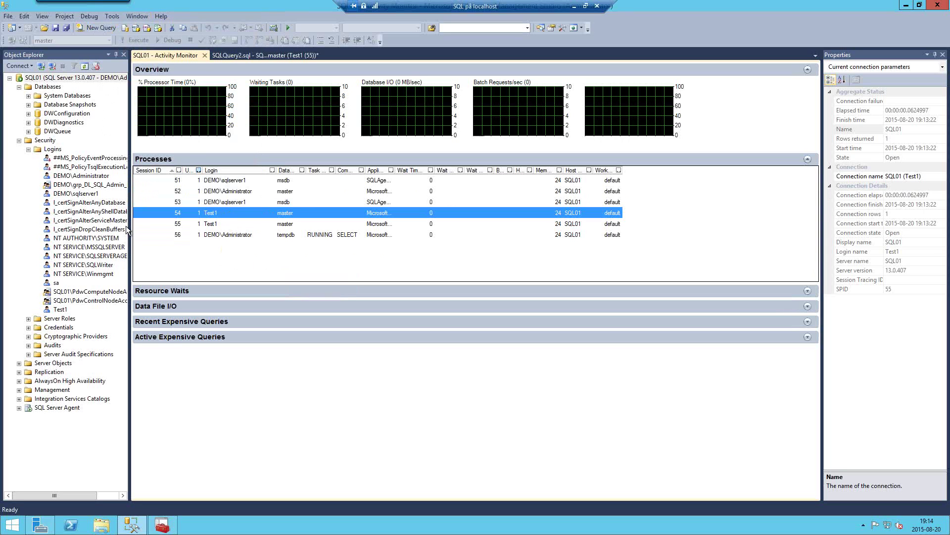
{"action": "left_click", "coordinate": [19, 140]}
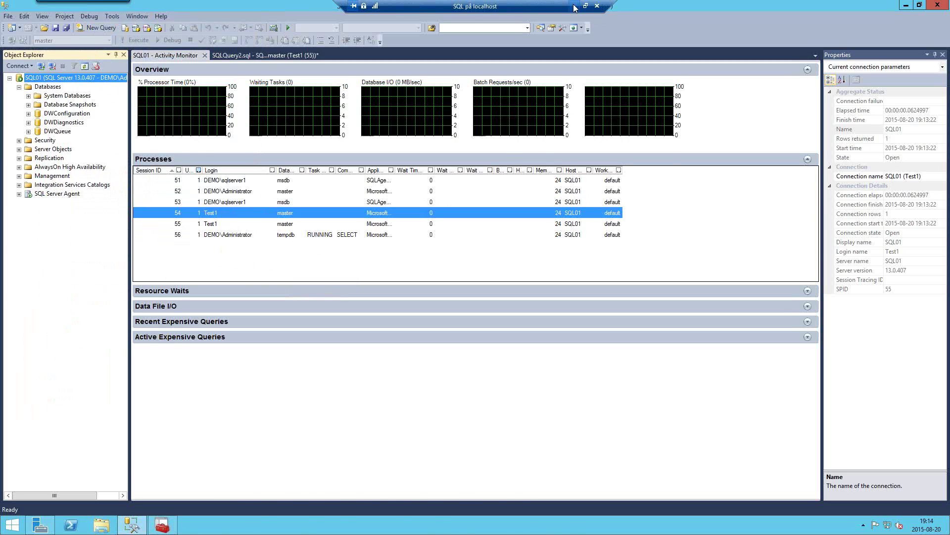
Close the local Adobe Reader PDF, show the logins slide, then return to the remote SQL session
{"action": "left_click", "coordinate": [574, 6]}
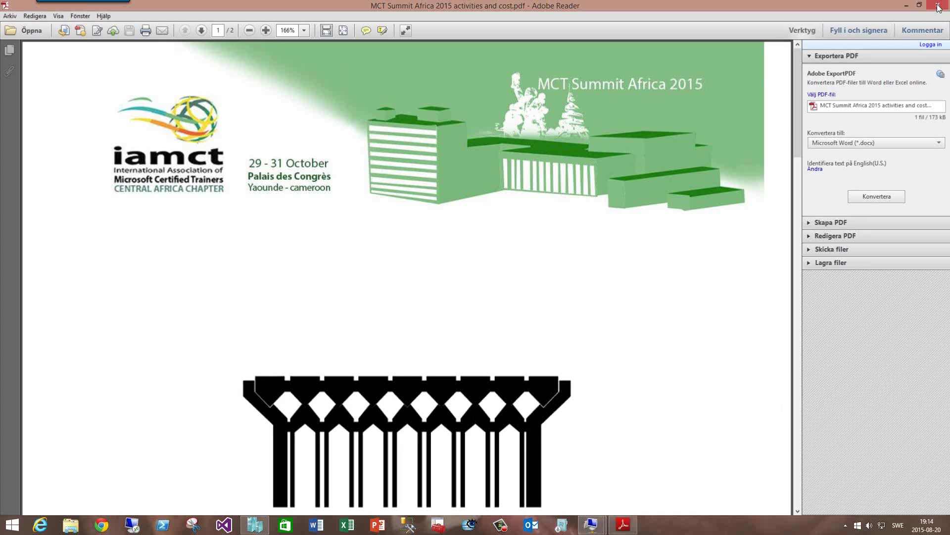
{"action": "left_click", "coordinate": [938, 6]}
{"action": "left_click", "coordinate": [378, 524]}
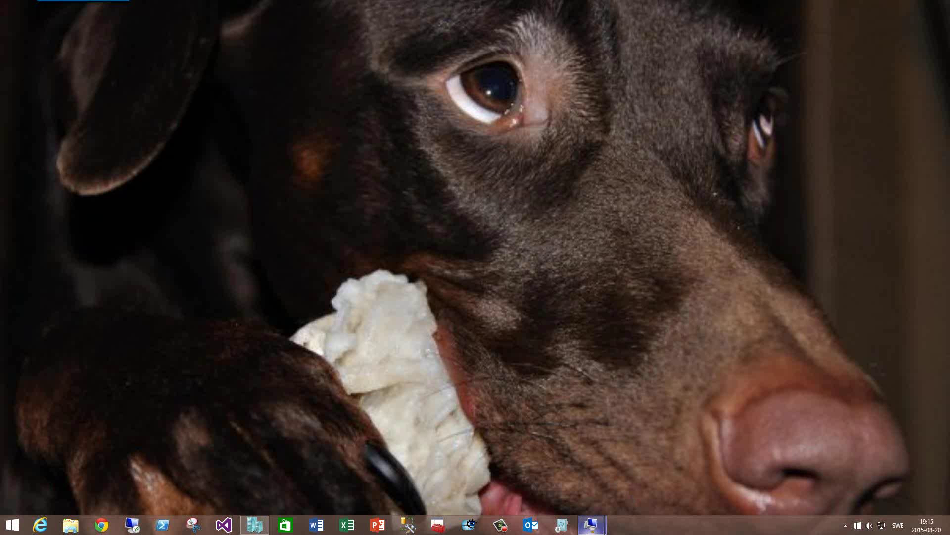
{"action": "mouse_move", "coordinate": [591, 524]}
{"action": "left_click", "coordinate": [651, 487]}
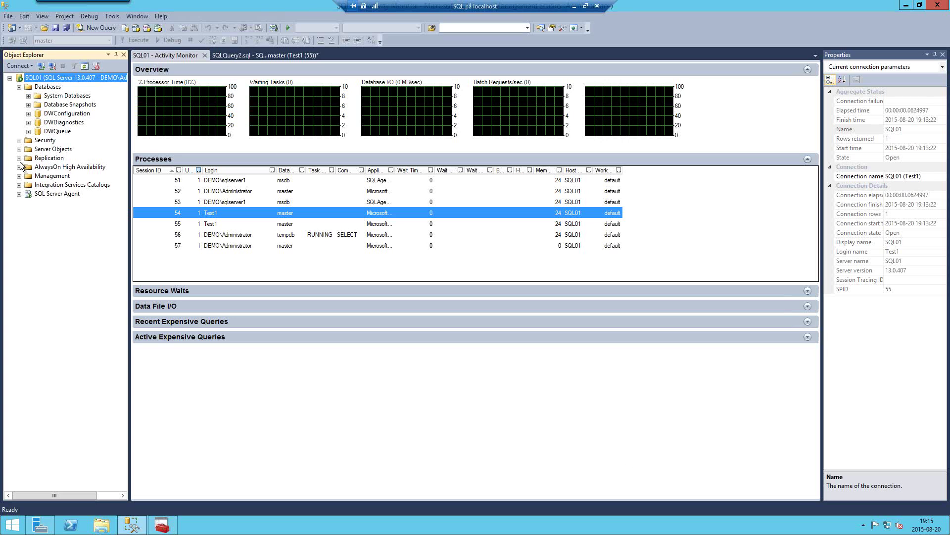
Expand Security and start a New Login from the Logins folder
{"action": "left_click", "coordinate": [18, 141]}
{"action": "left_click", "coordinate": [56, 150]}
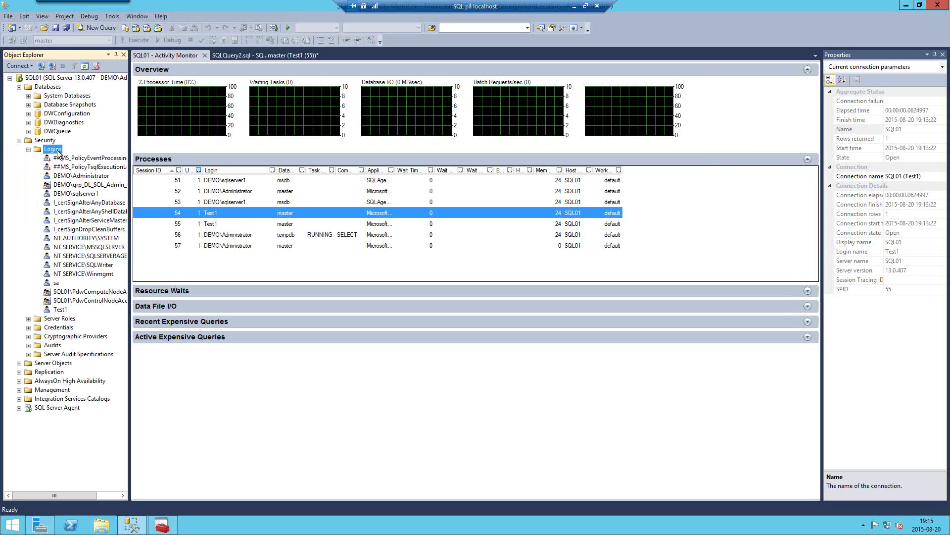
{"action": "right_click", "coordinate": [58, 154]}
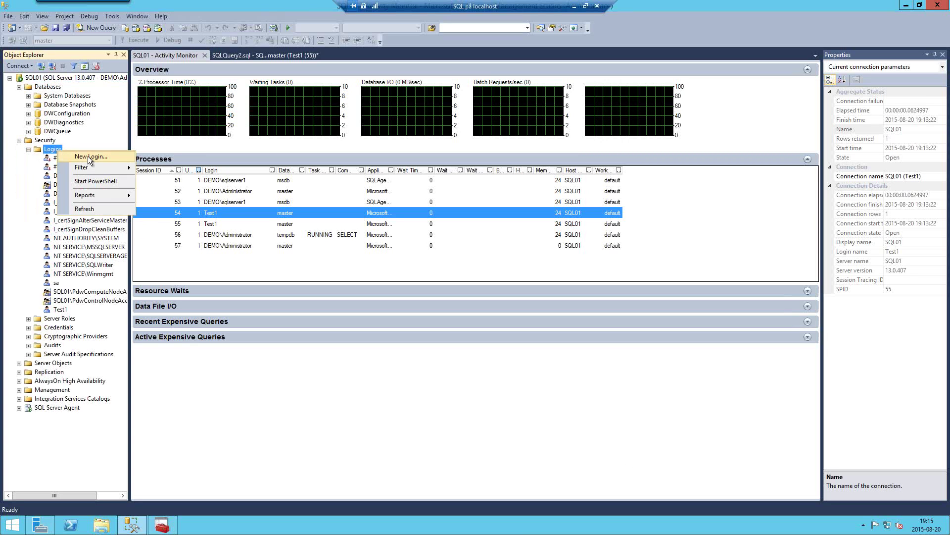
{"action": "left_click", "coordinate": [88, 156]}
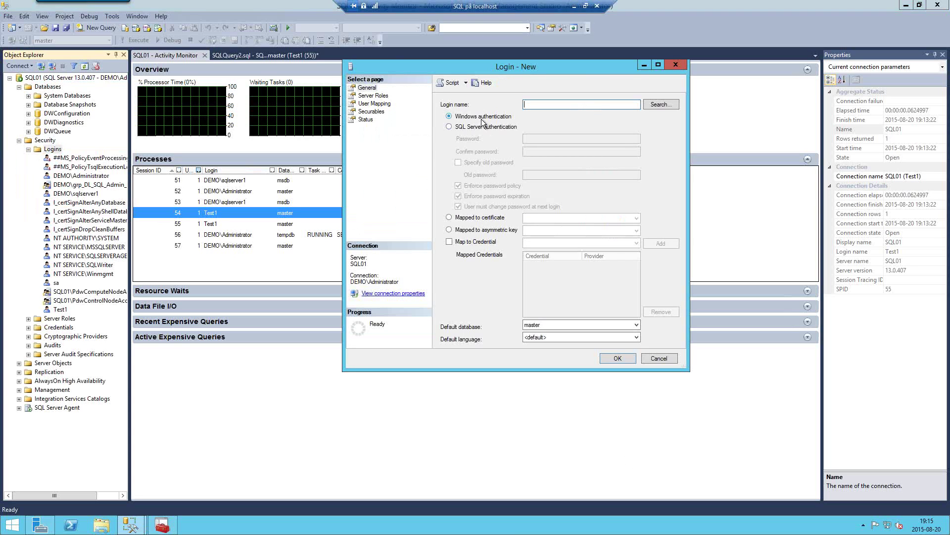
Search for a Windows account and add Groups to the searchable object types
{"action": "left_click", "coordinate": [659, 104]}
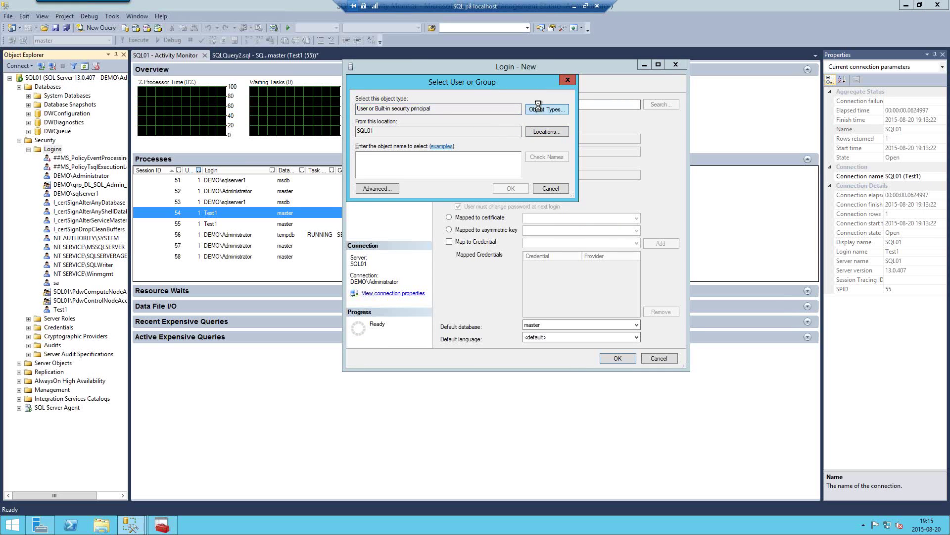
{"action": "left_click", "coordinate": [538, 108]}
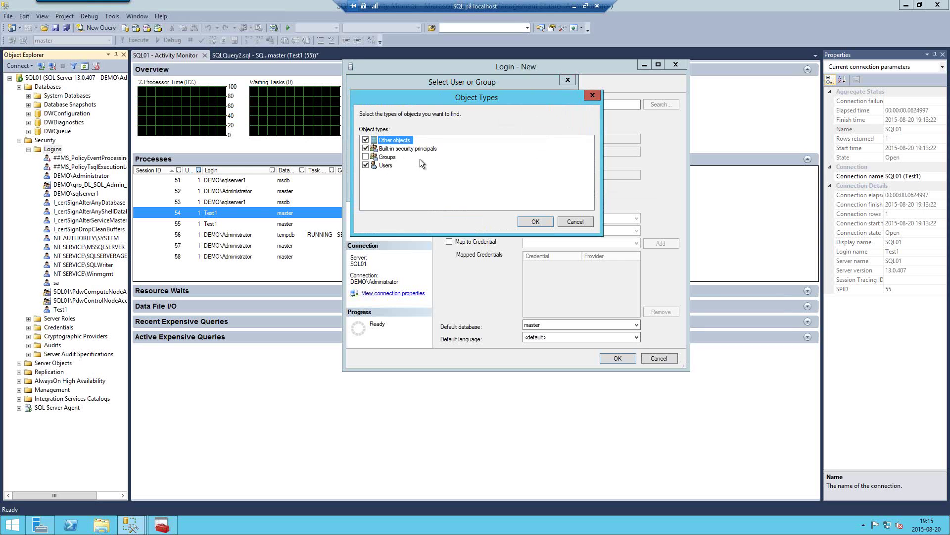
{"action": "left_click", "coordinate": [366, 157]}
{"action": "left_click", "coordinate": [535, 222]}
{"action": "left_click", "coordinate": [535, 222]}
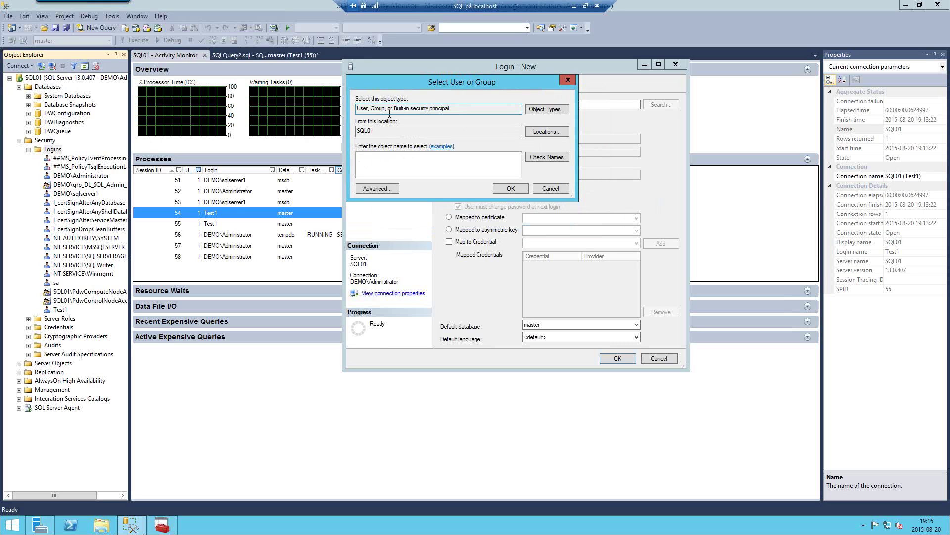
Set the account search location to the demo.local domain
{"action": "left_click", "coordinate": [540, 131]}
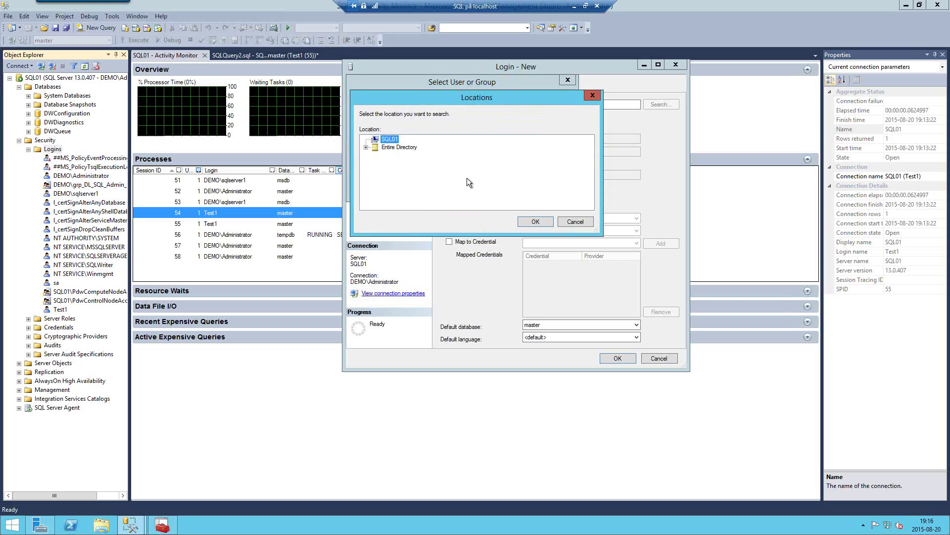
{"action": "left_click", "coordinate": [385, 148]}
{"action": "left_click", "coordinate": [366, 147]}
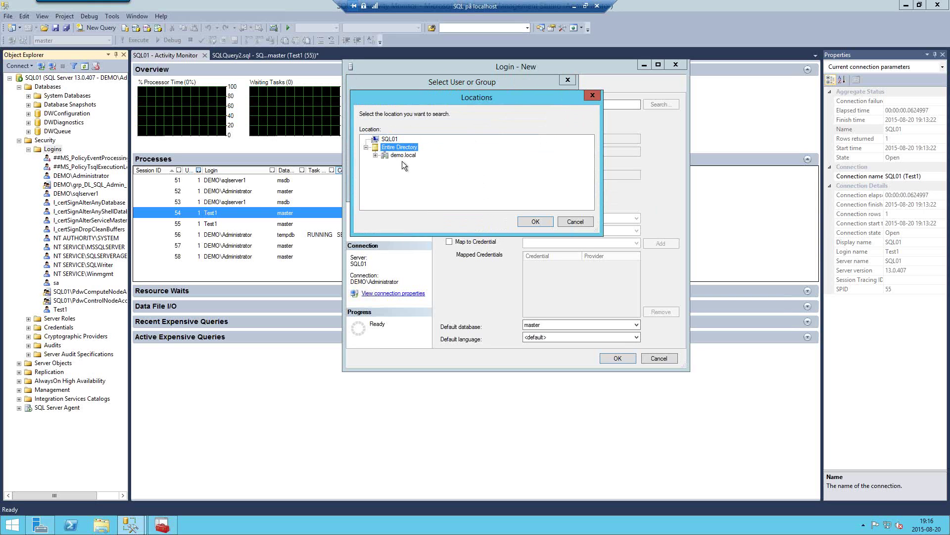
{"action": "left_click", "coordinate": [375, 156]}
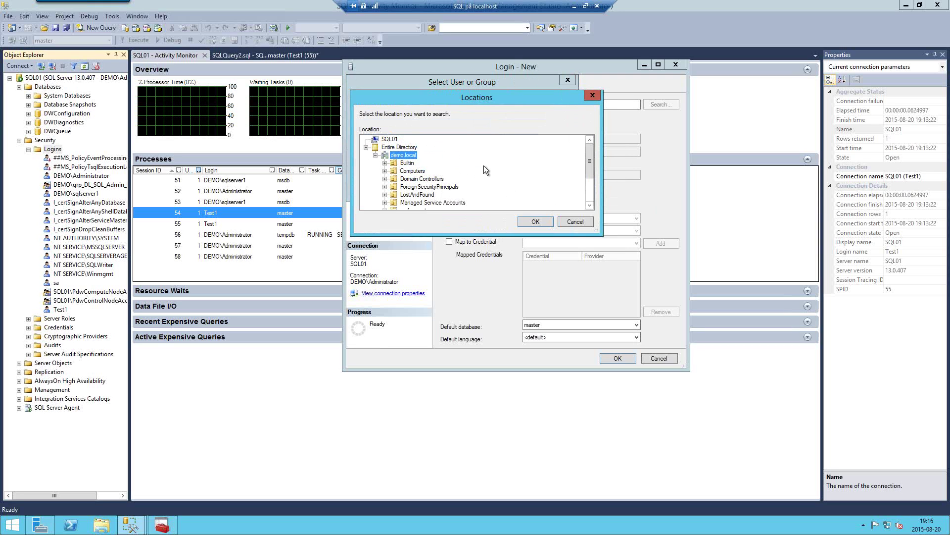
{"action": "left_click", "coordinate": [536, 221]}
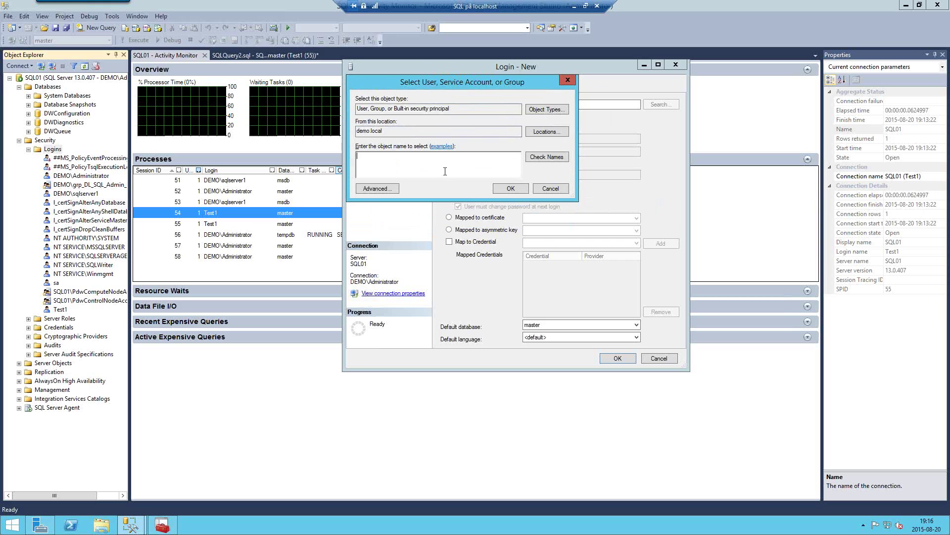
Search for 'gr' and pick the grp_DL_SQL_Login group from the matching names
{"action": "type", "text": "gr"}
{"action": "left_click", "coordinate": [557, 159]}
{"action": "left_click_drag", "start_coordinate": [418, 148], "coordinate": [516, 148]}
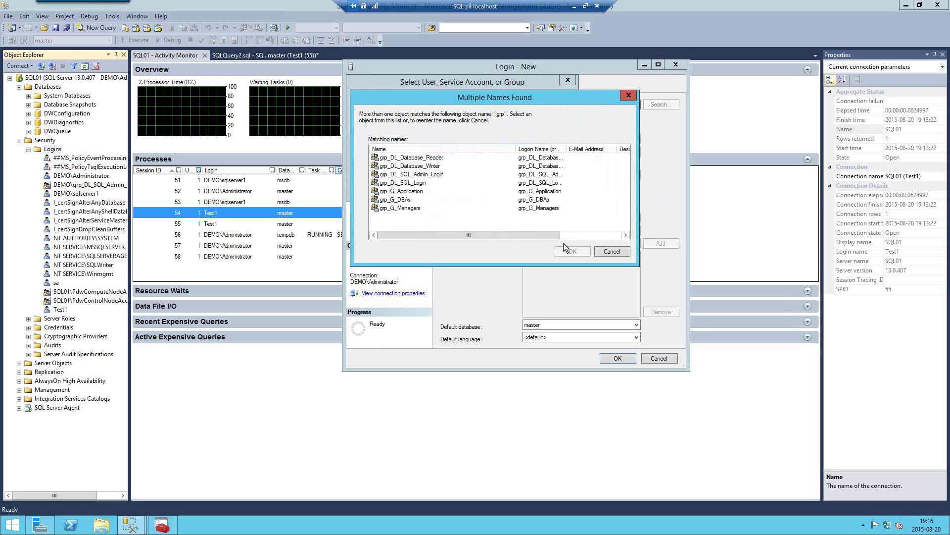
{"action": "left_click", "coordinate": [403, 183]}
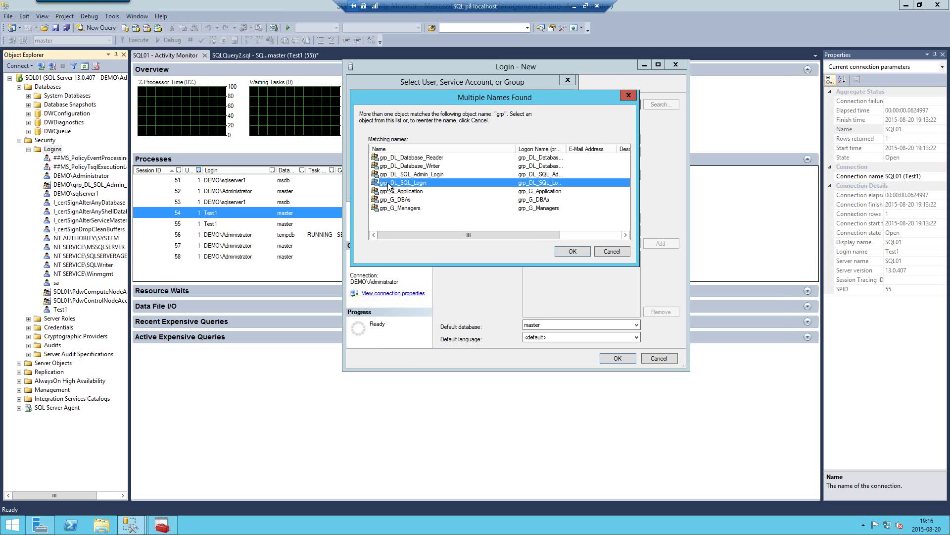
{"action": "left_click", "coordinate": [572, 252]}
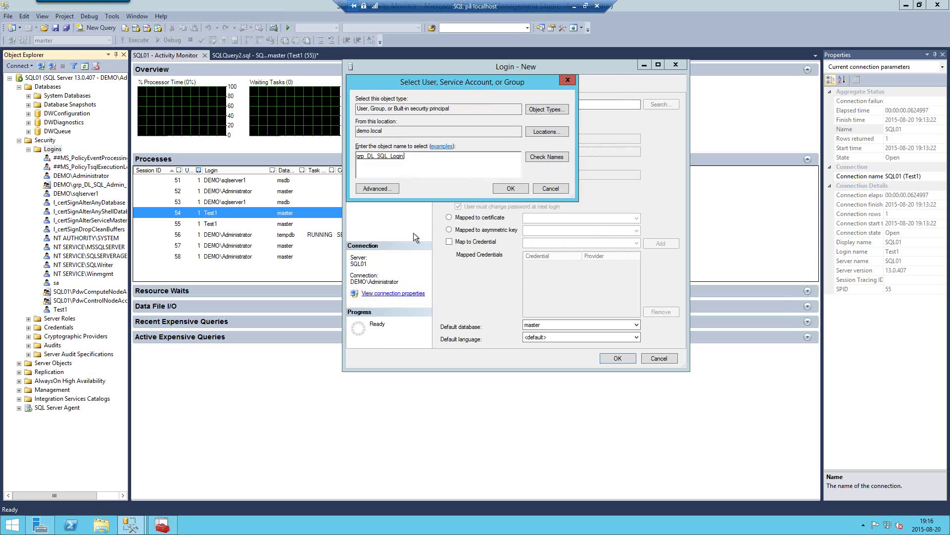
Create the DEMO\grp_DL_SQL_Login Windows login, then minimize the remote session
{"action": "left_click", "coordinate": [511, 189]}
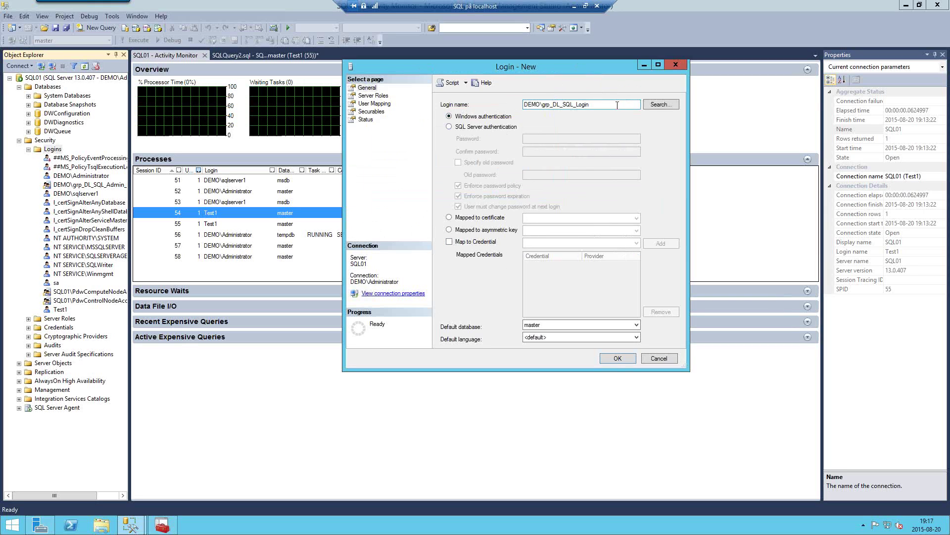
{"action": "left_click", "coordinate": [617, 358]}
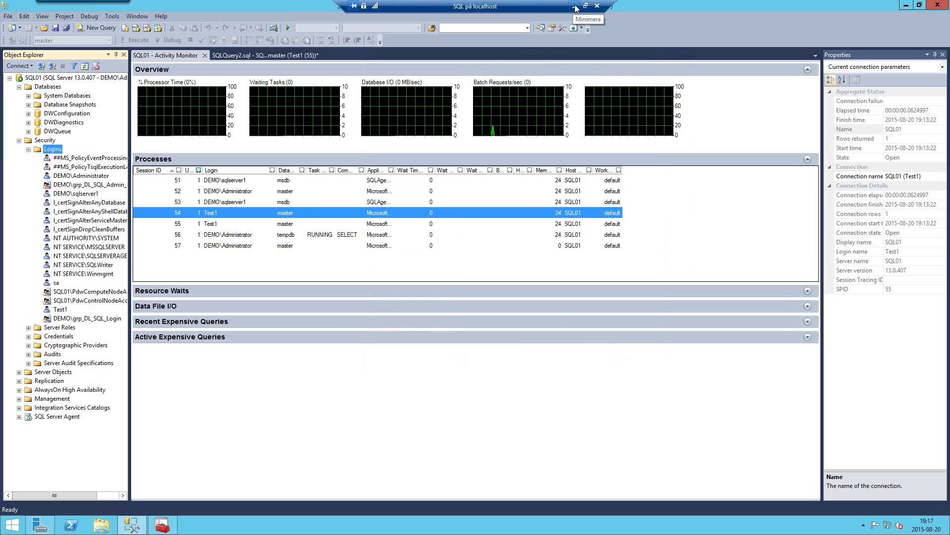
{"action": "left_click", "coordinate": [575, 6]}
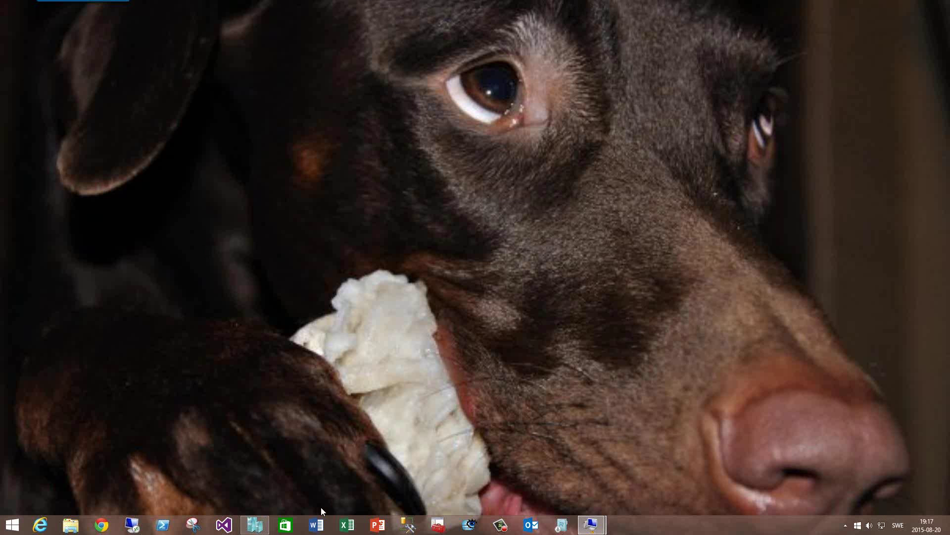
In the Active Directory session, browse myAccounts, then select grp_DL_SQL_Login in myGroups
{"action": "mouse_move", "coordinate": [591, 524]}
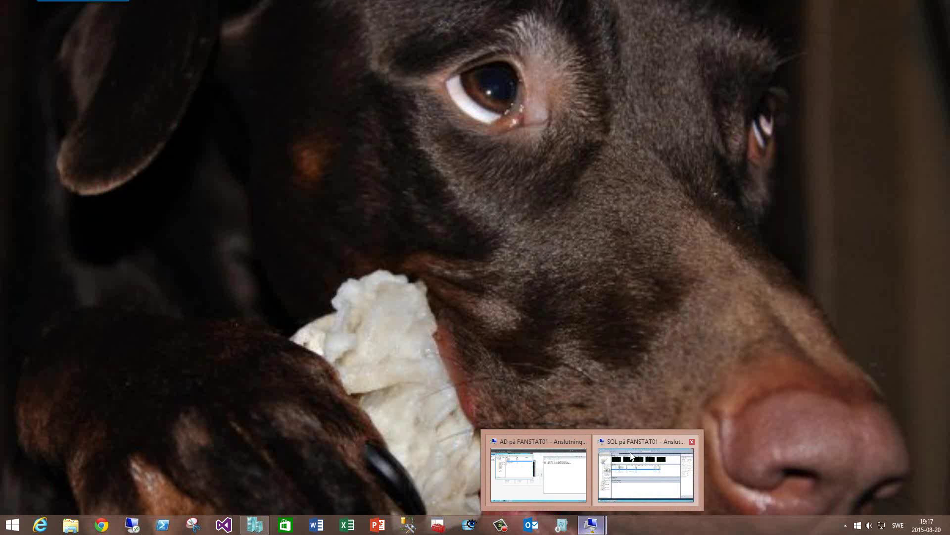
{"action": "mouse_move", "coordinate": [650, 455]}
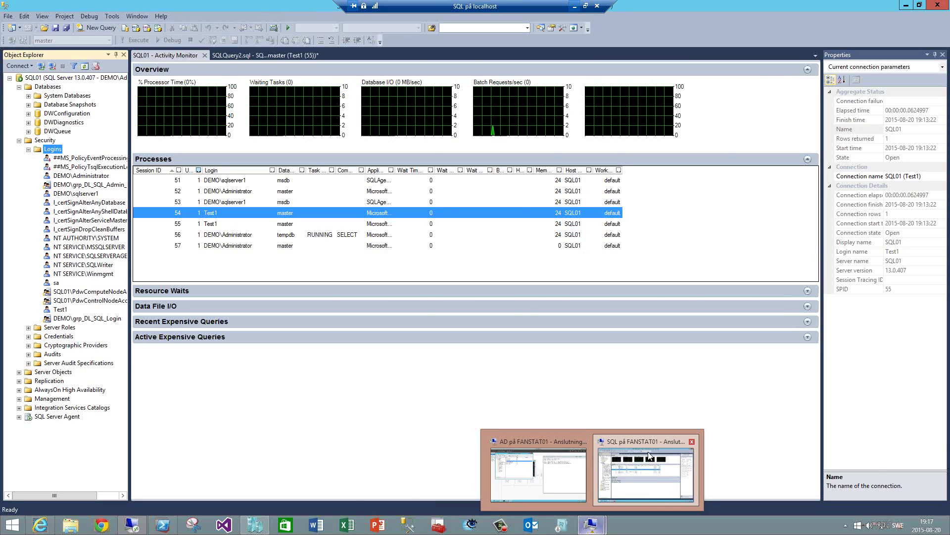
{"action": "left_click", "coordinate": [538, 473]}
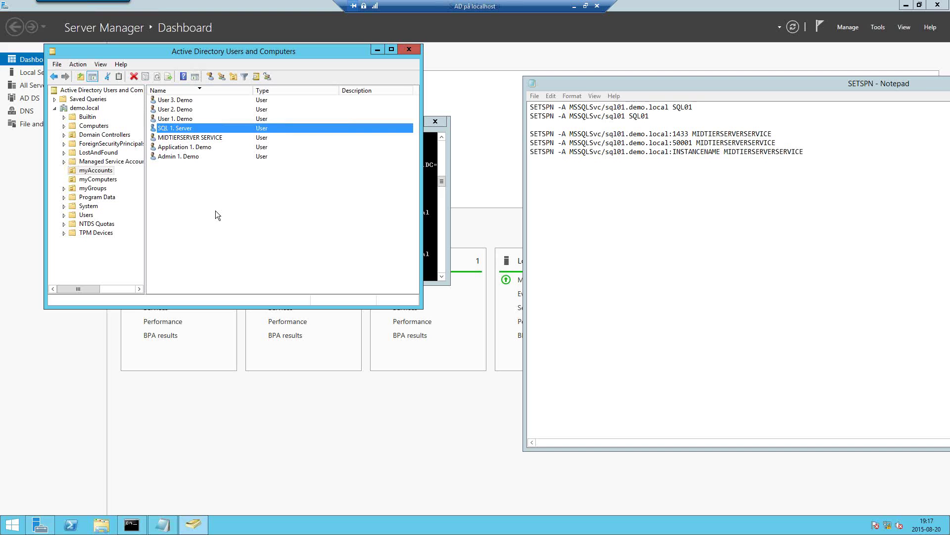
{"action": "left_click", "coordinate": [85, 171]}
{"action": "left_click_drag", "start_coordinate": [129, 48], "coordinate": [346, 68]}
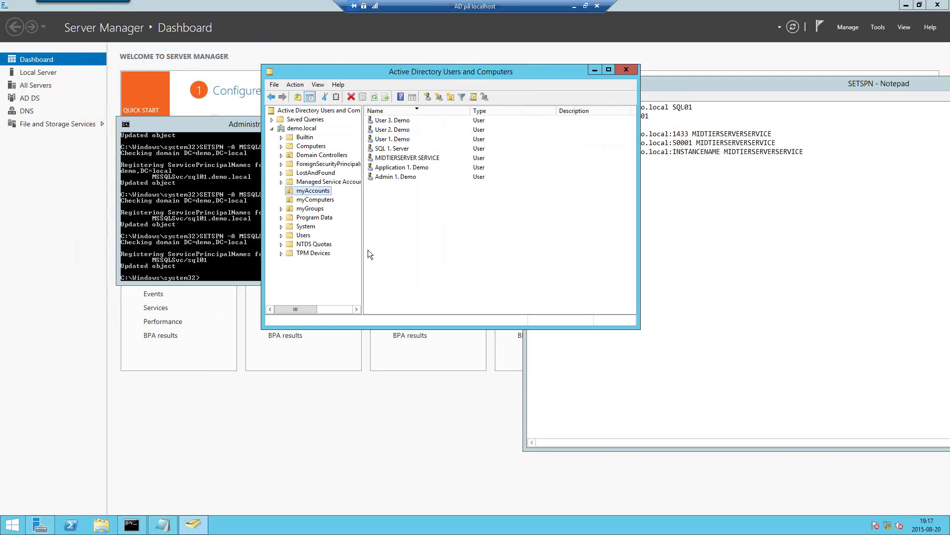
{"action": "left_click", "coordinate": [391, 139]}
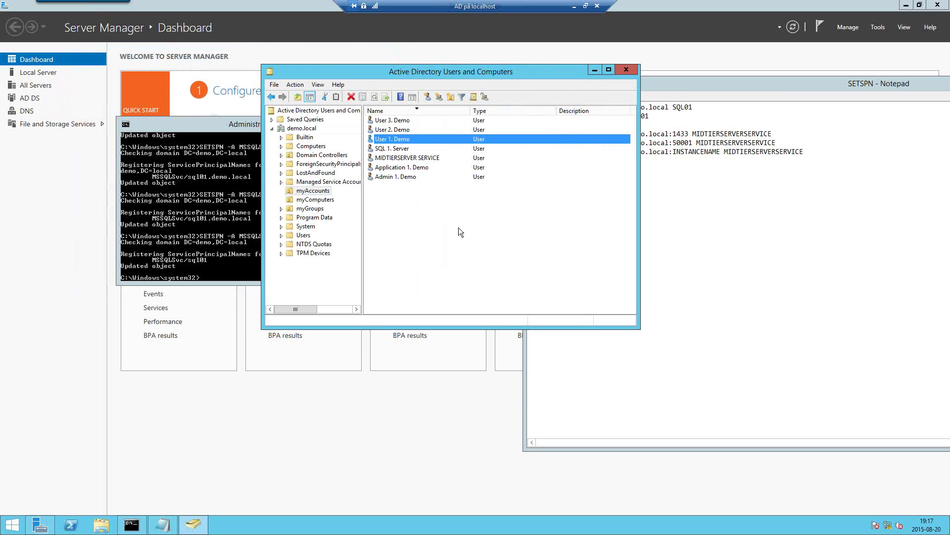
{"action": "left_click", "coordinate": [392, 130]}
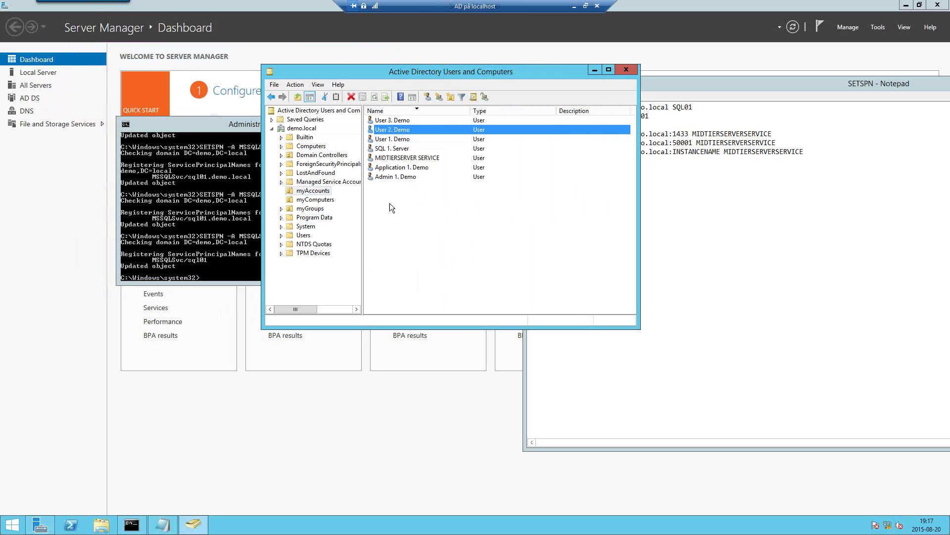
{"action": "left_click", "coordinate": [310, 209]}
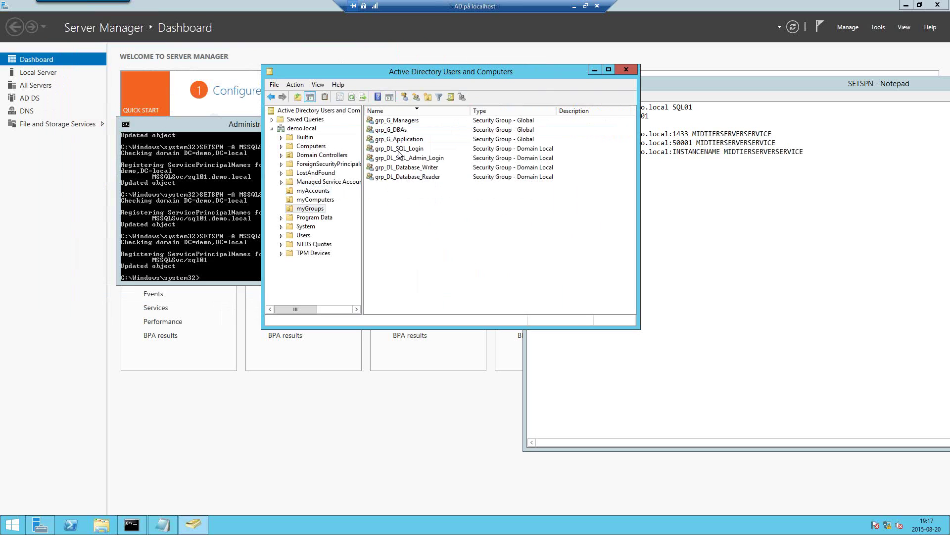
{"action": "left_click", "coordinate": [391, 149]}
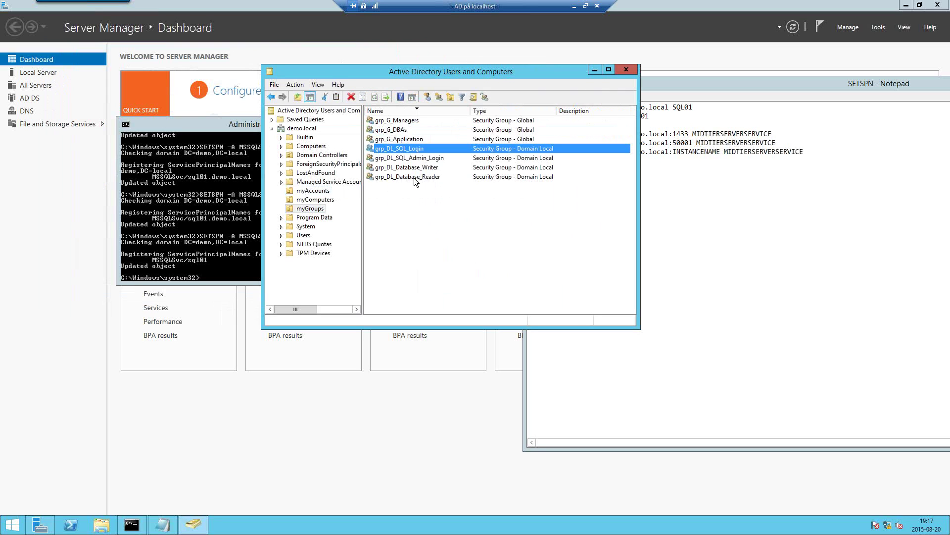
Open grp_DL_SQL_Login's members and try adding 'test1', which is not found
{"action": "double_click", "coordinate": [391, 150]}
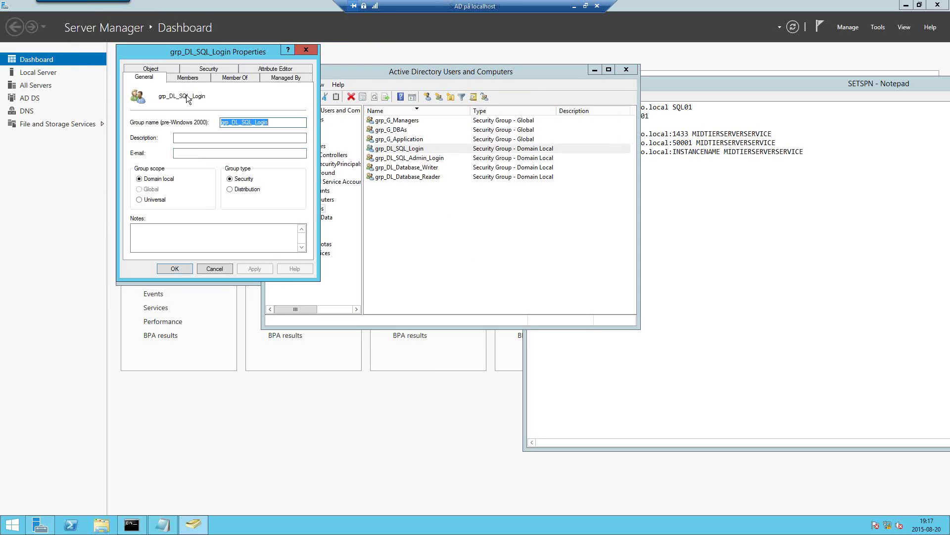
{"action": "left_click", "coordinate": [182, 77]}
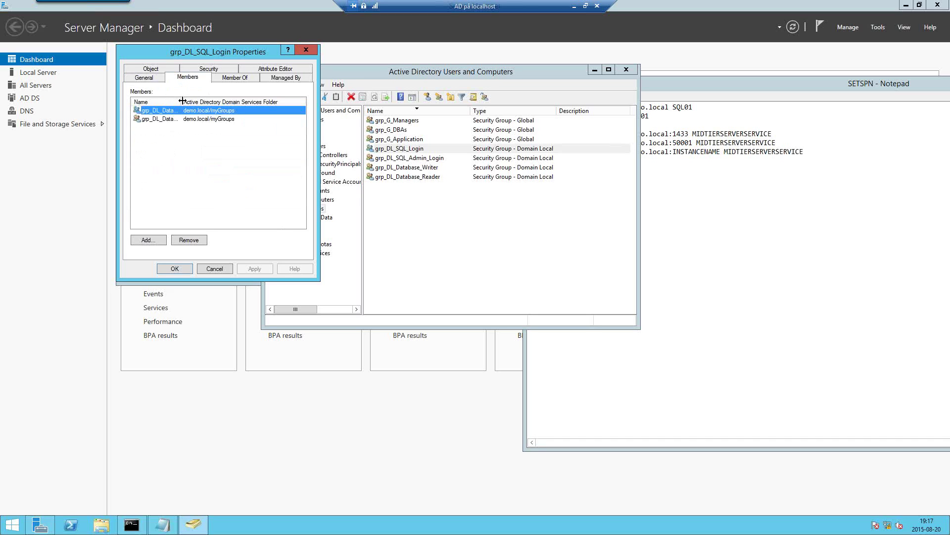
{"action": "left_click_drag", "start_coordinate": [182, 101], "coordinate": [208, 102]}
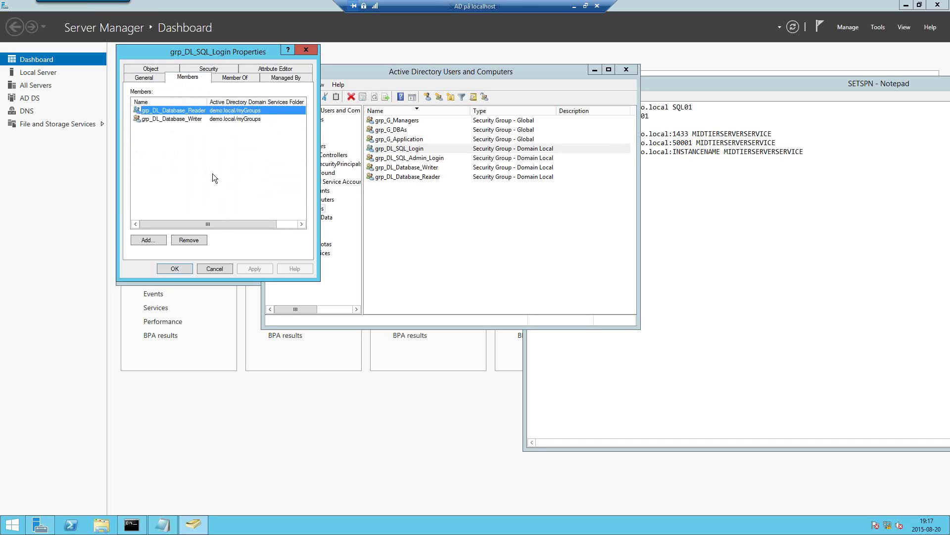
{"action": "left_click", "coordinate": [141, 243]}
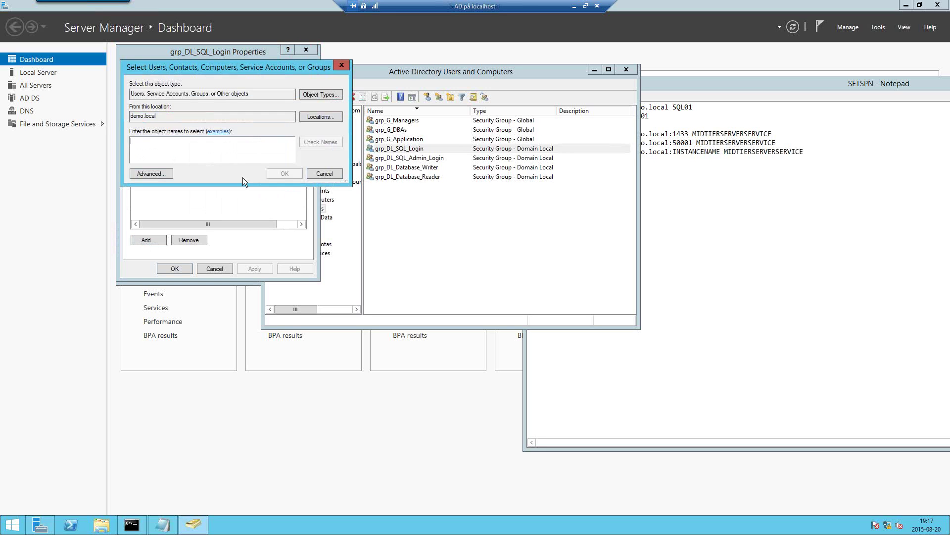
{"action": "type", "text": "test1"}
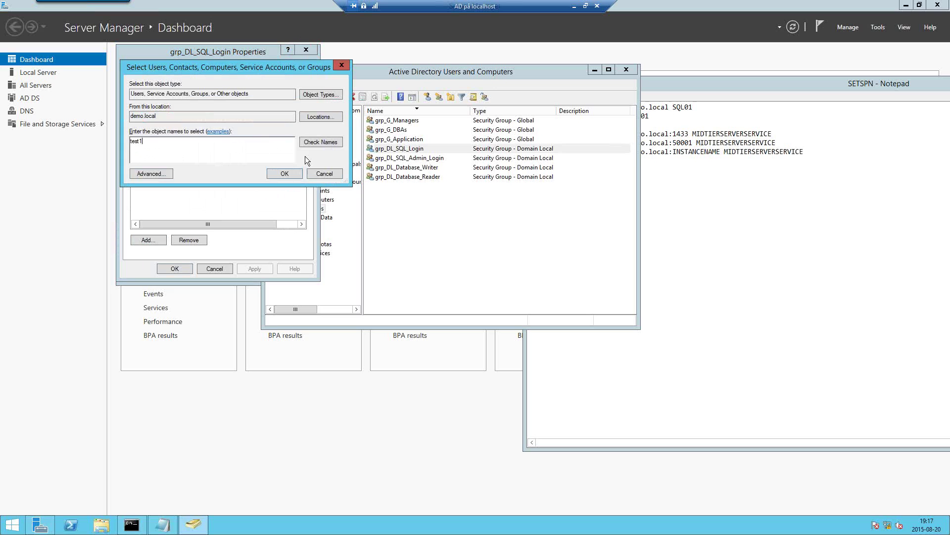
{"action": "left_click", "coordinate": [310, 142]}
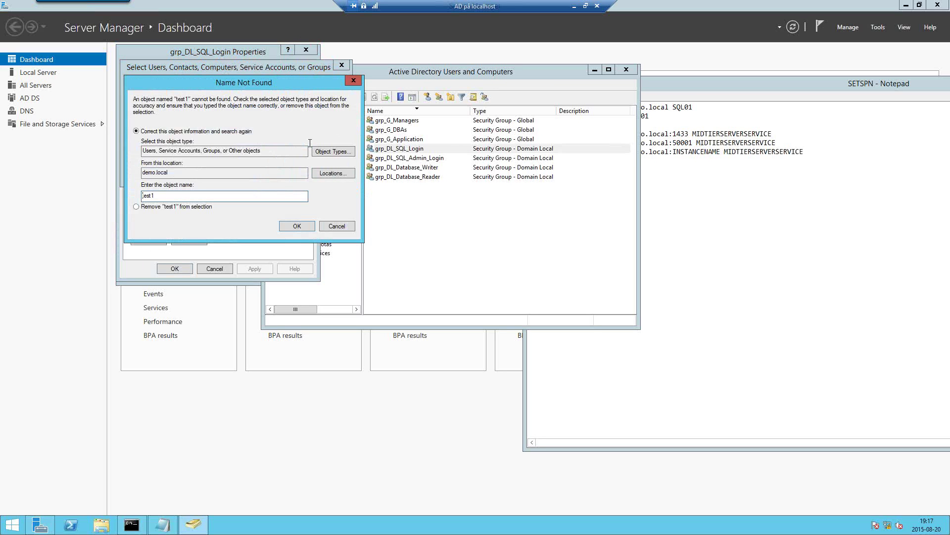
{"action": "left_click", "coordinate": [333, 225]}
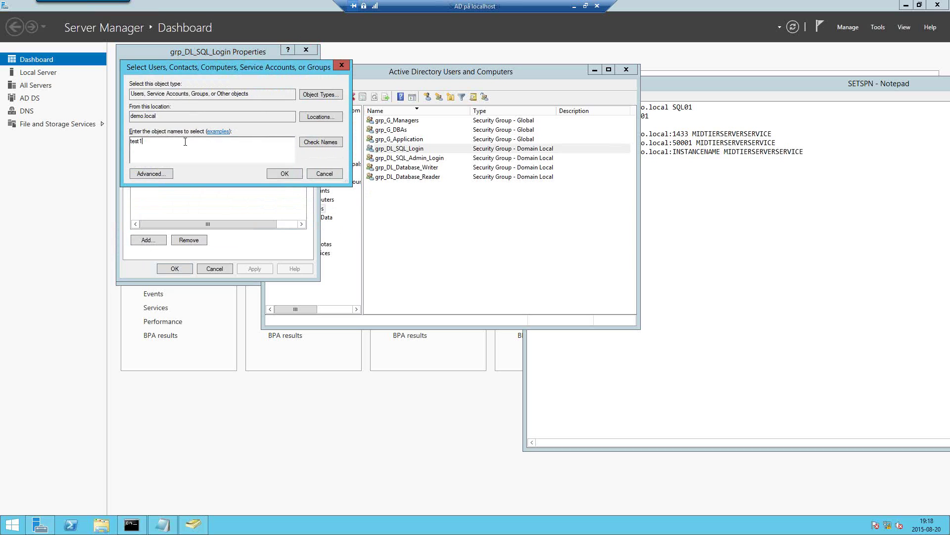
Add demo1 (User 1. Demo) as a group member and save the change
{"action": "left_click_drag", "start_coordinate": [183, 142], "coordinate": [111, 141]}
{"action": "type", "text": "demo1"}
{"action": "left_click", "coordinate": [322, 142]}
{"action": "left_click", "coordinate": [281, 173]}
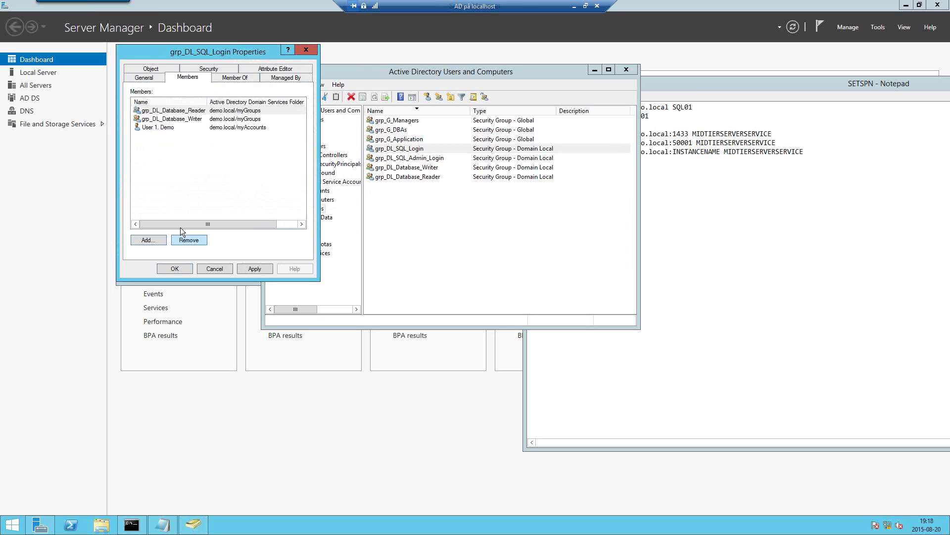
{"action": "left_click", "coordinate": [150, 127]}
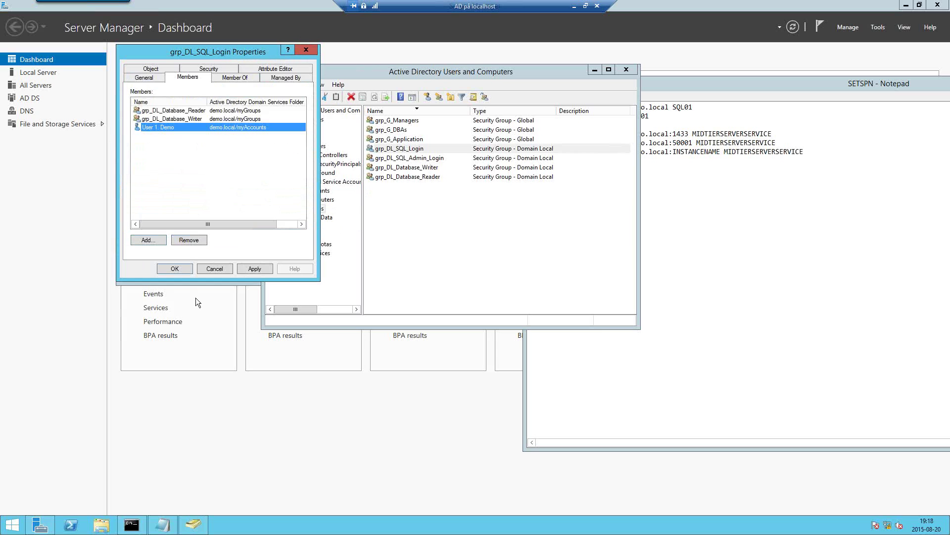
{"action": "left_click", "coordinate": [250, 269]}
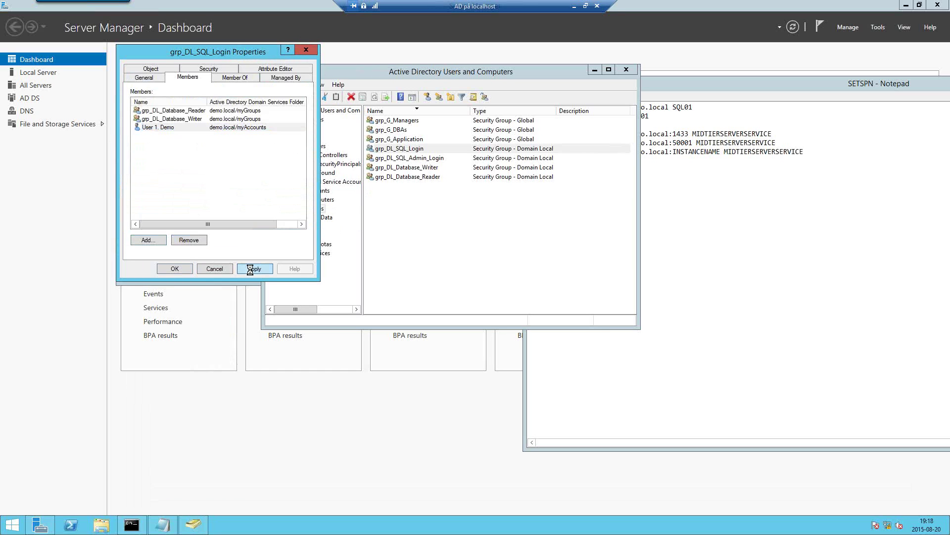
{"action": "left_click", "coordinate": [173, 268]}
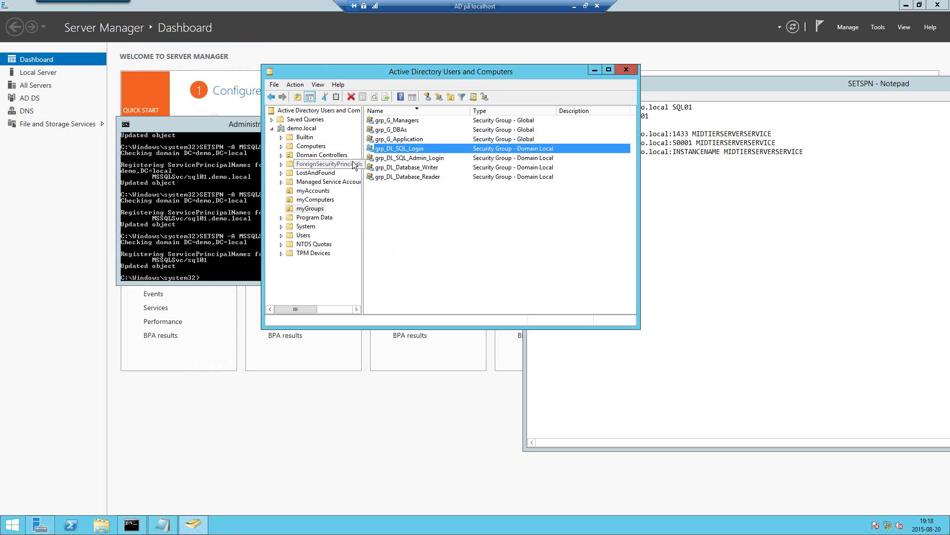
List the myAccounts users, selecting User 1, 2 and 3. Demo in turn
{"action": "left_click", "coordinate": [328, 192]}
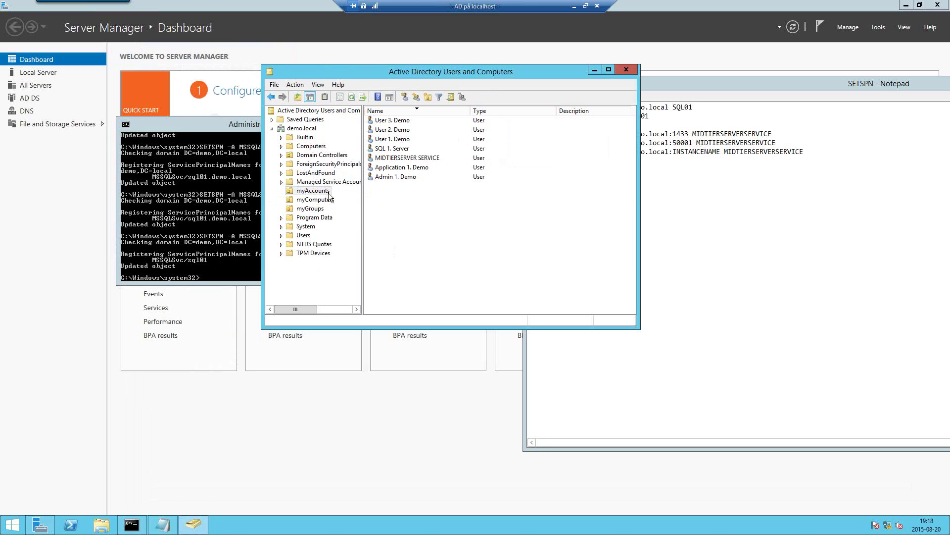
{"action": "left_click", "coordinate": [395, 138]}
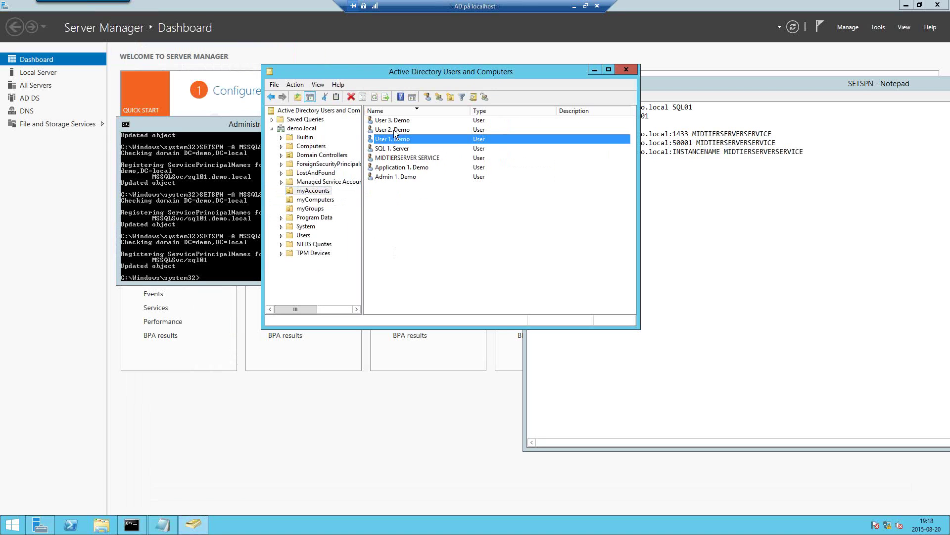
{"action": "left_click", "coordinate": [395, 130]}
{"action": "left_click", "coordinate": [403, 118]}
{"action": "left_click", "coordinate": [443, 254]}
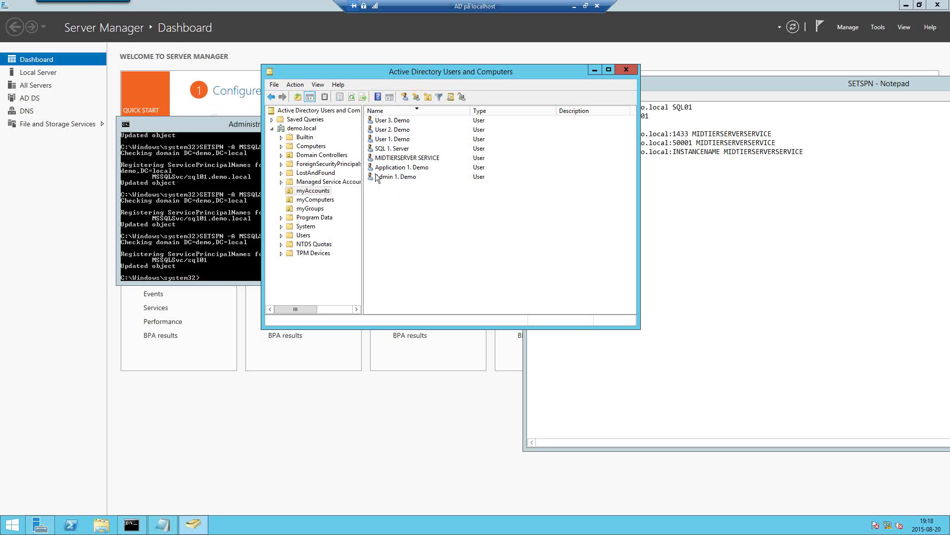
Open an administrator Command Prompt from the Start button's quick menu
{"action": "left_click", "coordinate": [574, 7]}
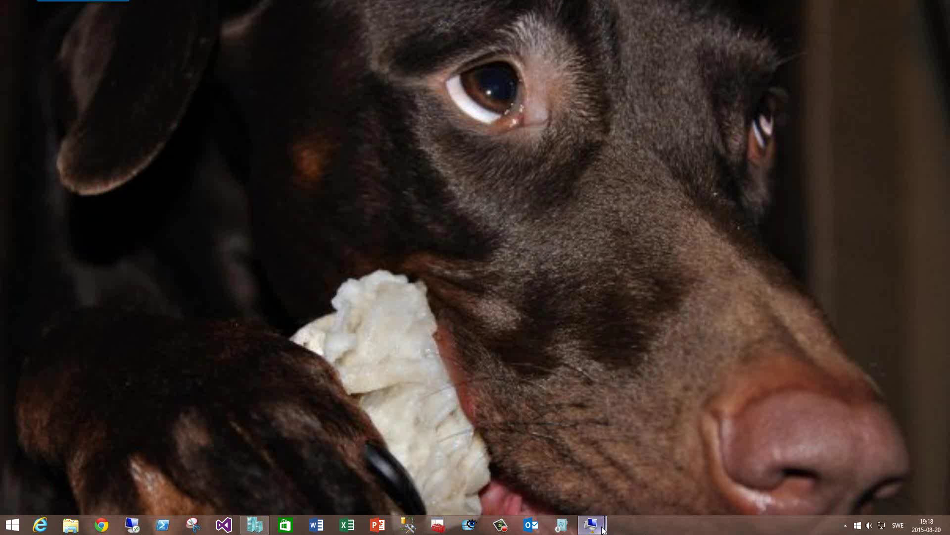
{"action": "mouse_move", "coordinate": [603, 529]}
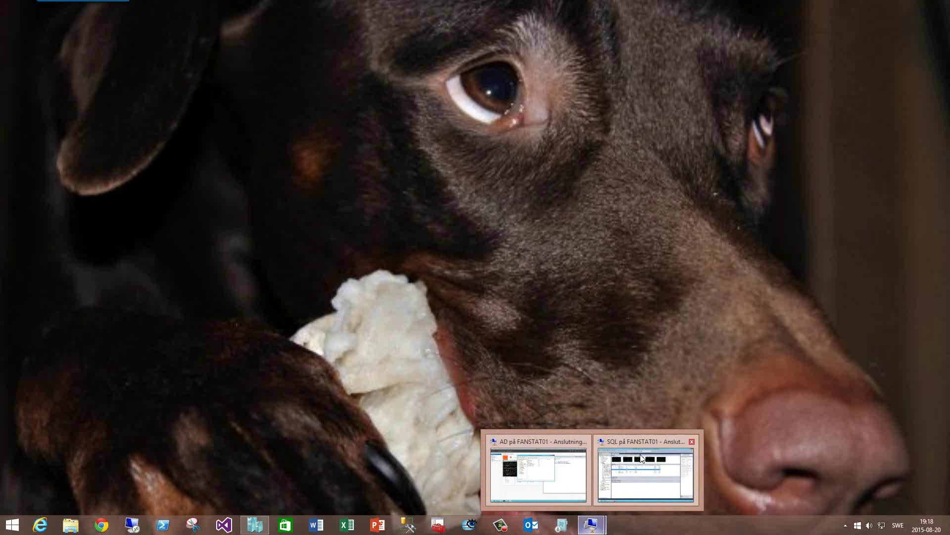
{"action": "left_click", "coordinate": [644, 458]}
{"action": "right_click", "coordinate": [10, 531]}
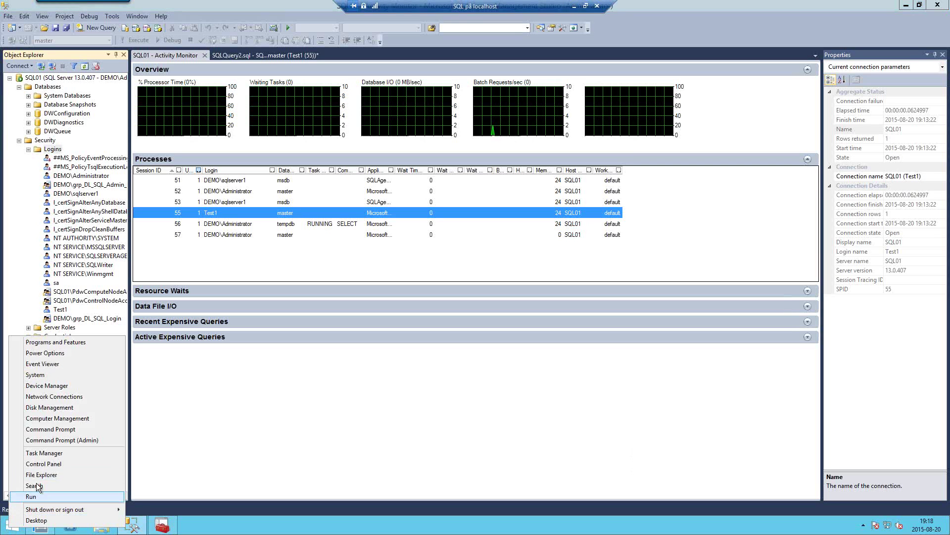
{"action": "left_click", "coordinate": [93, 444]}
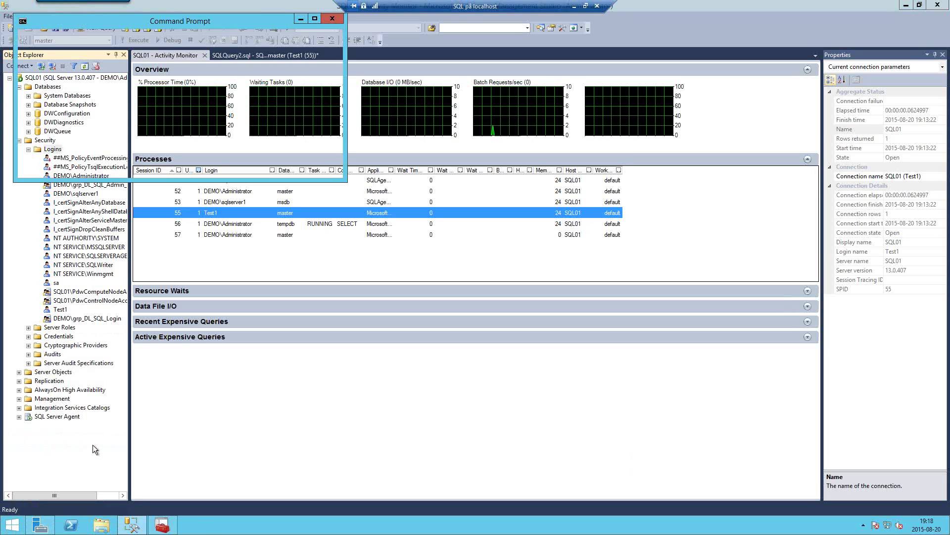
Set the console font size to 12 x 16 in its properties
{"action": "left_click", "coordinate": [23, 21]}
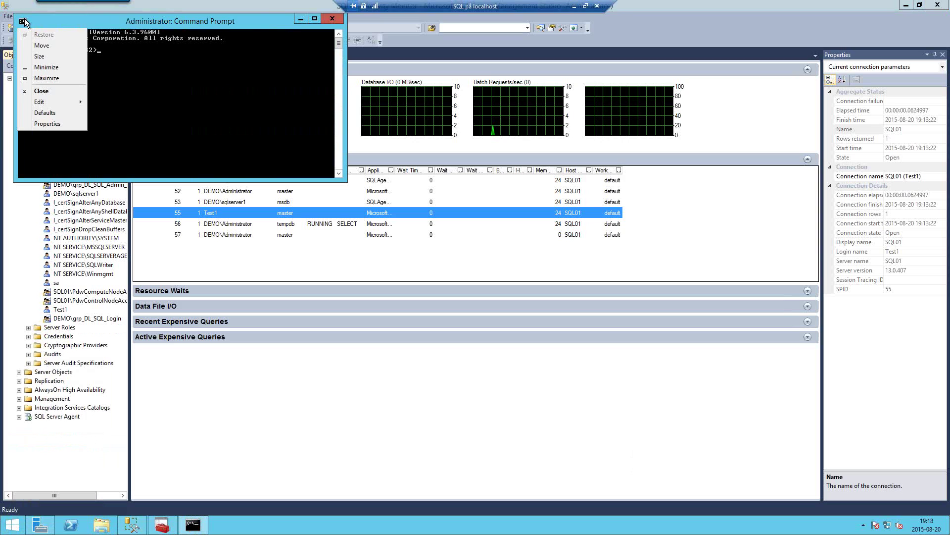
{"action": "left_click", "coordinate": [54, 124]}
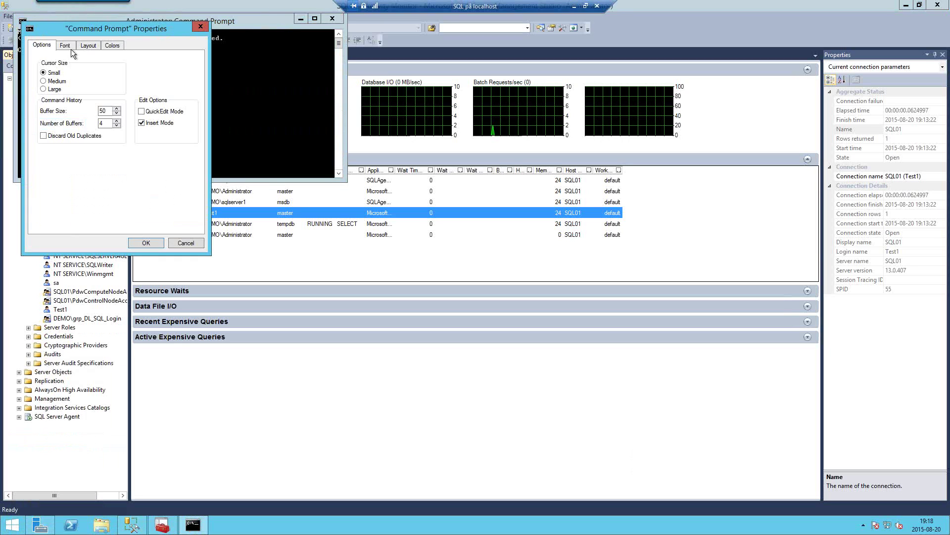
{"action": "left_click", "coordinate": [65, 45]}
{"action": "left_click", "coordinate": [149, 119]}
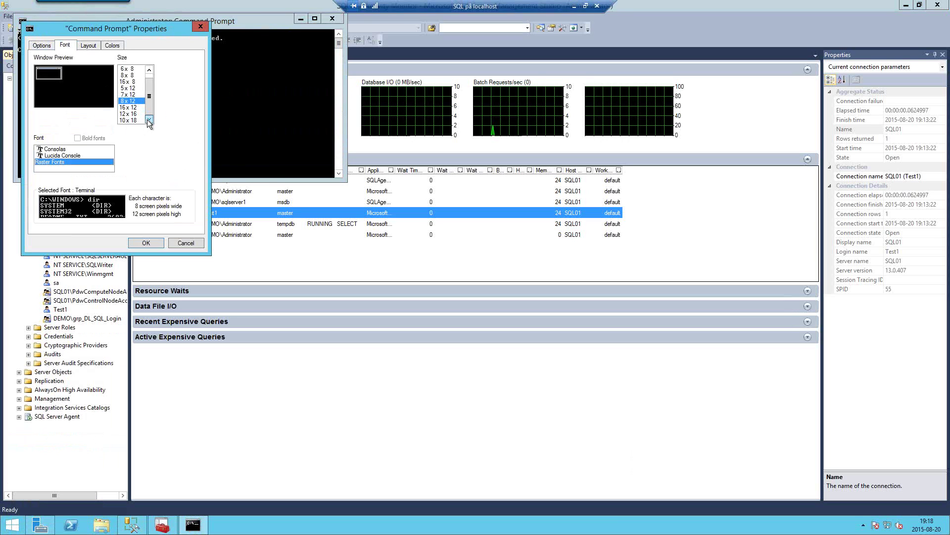
{"action": "left_click", "coordinate": [130, 120]}
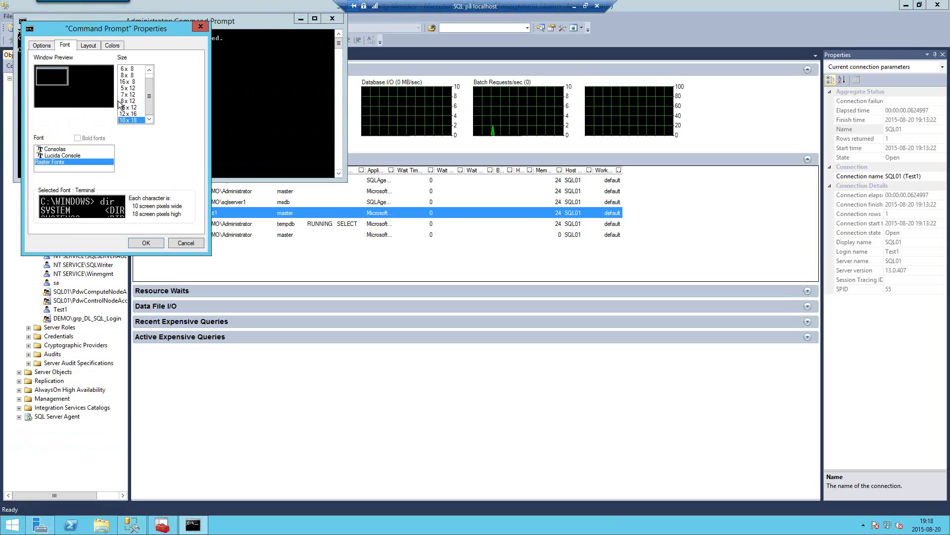
{"action": "left_click", "coordinate": [129, 113]}
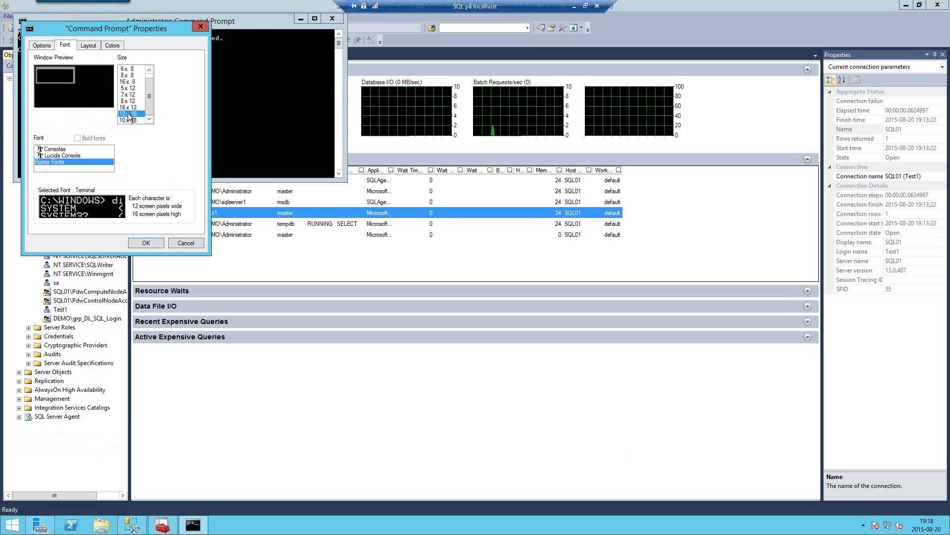
Make the console show black screen text on a white background and apply
{"action": "left_click", "coordinate": [90, 49]}
{"action": "left_click", "coordinate": [122, 48]}
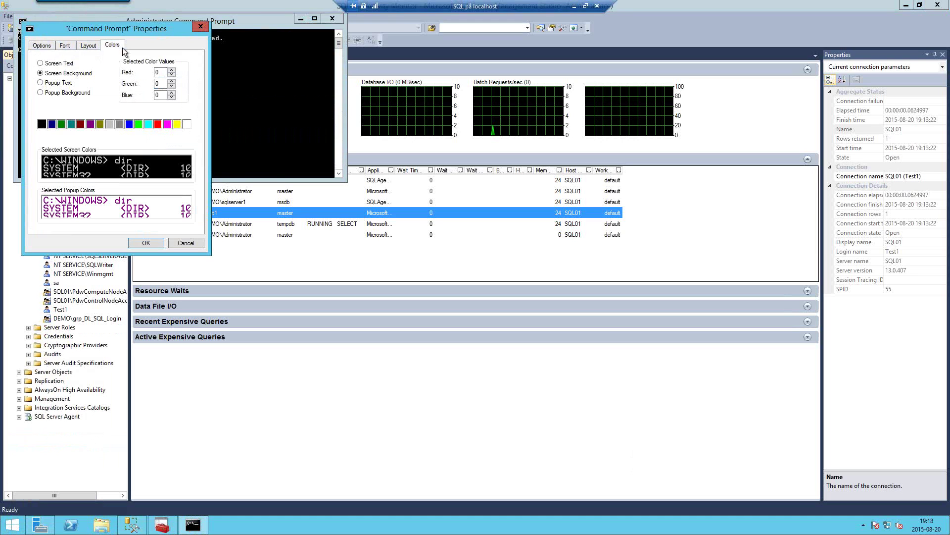
{"action": "left_click", "coordinate": [51, 64]}
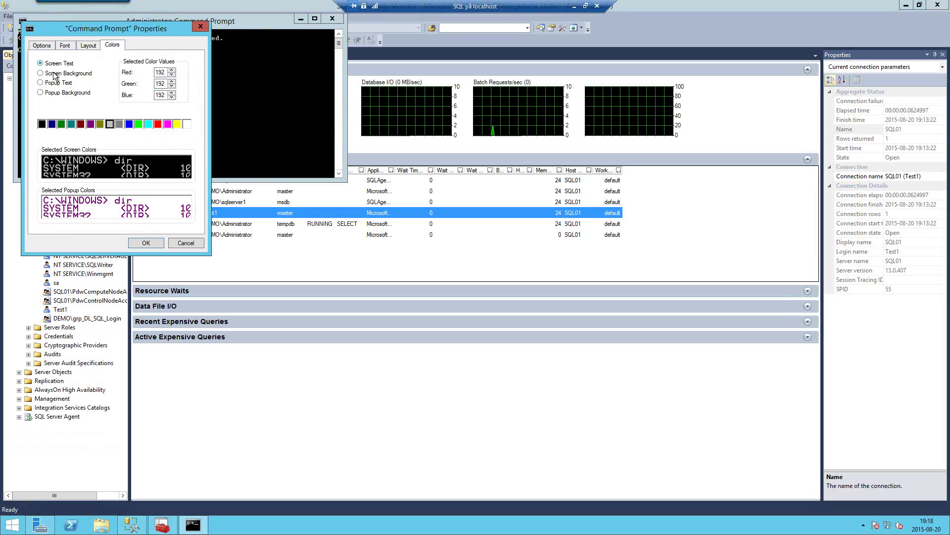
{"action": "left_click", "coordinate": [43, 124]}
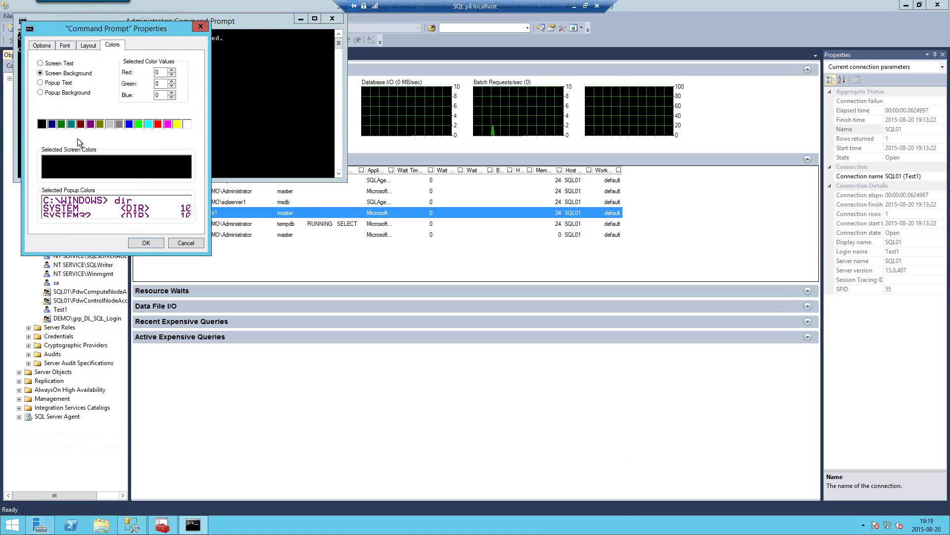
{"action": "left_click", "coordinate": [188, 124]}
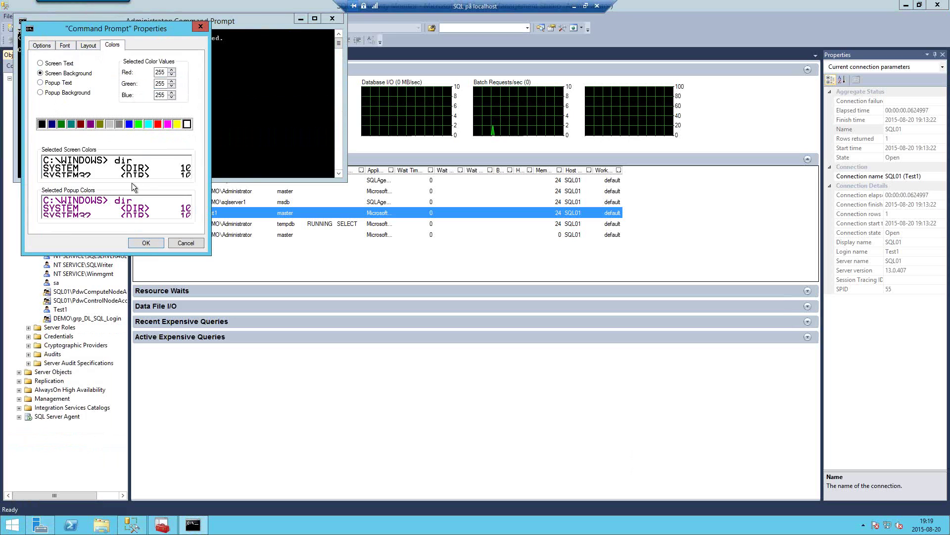
{"action": "left_click", "coordinate": [94, 47]}
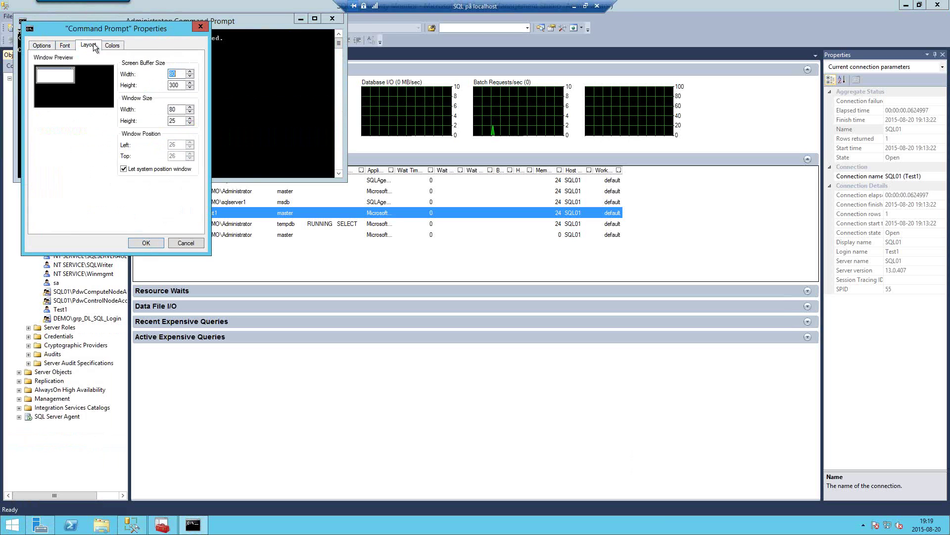
{"action": "left_click", "coordinate": [62, 47]}
{"action": "left_click", "coordinate": [41, 47]}
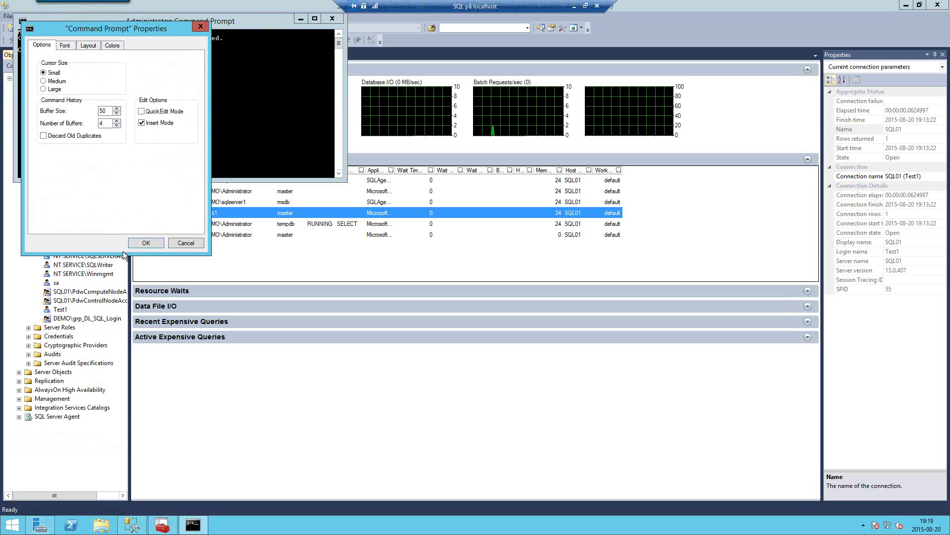
{"action": "left_click", "coordinate": [145, 243]}
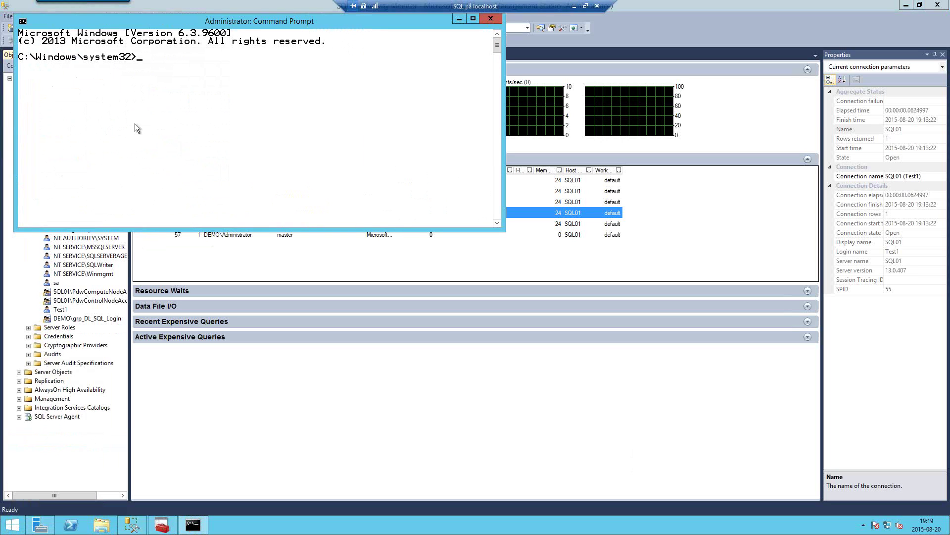
Run 'runas /user:demo\demo1 cmd', enter the password, and centre the new demo1 console
{"action": "left_click_drag", "start_coordinate": [191, 26], "coordinate": [421, 130]}
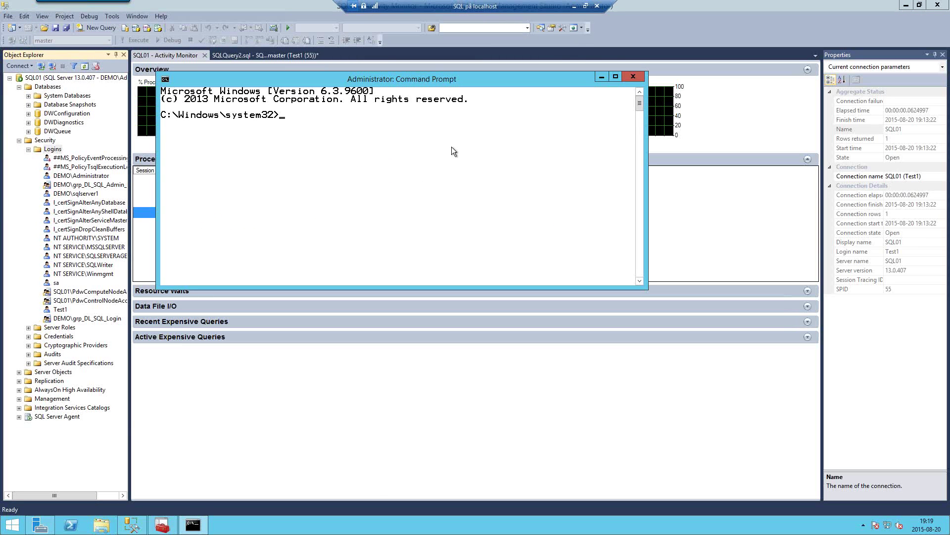
{"action": "type", "text": "runas /user:demo\\demo1"}
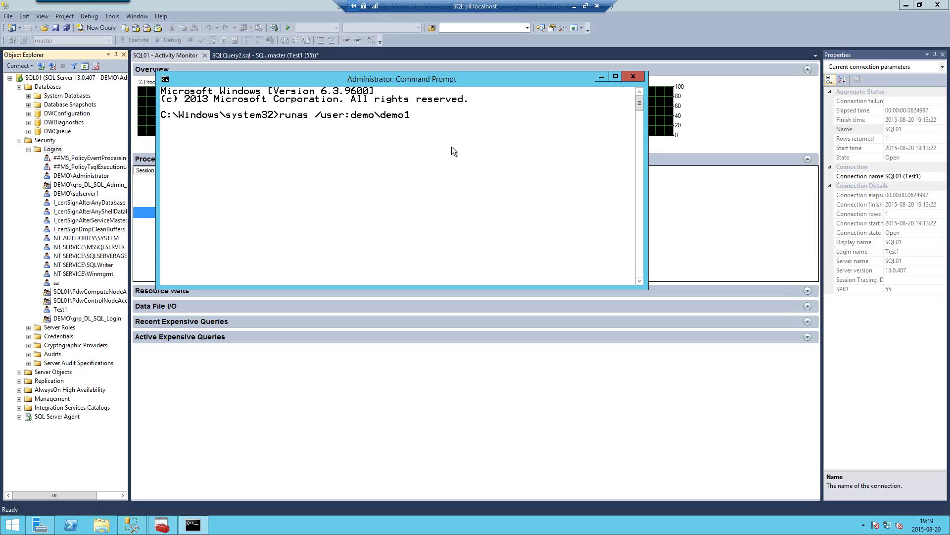
{"action": "type", "text": " cmd"}
{"action": "key", "text": "Return"}
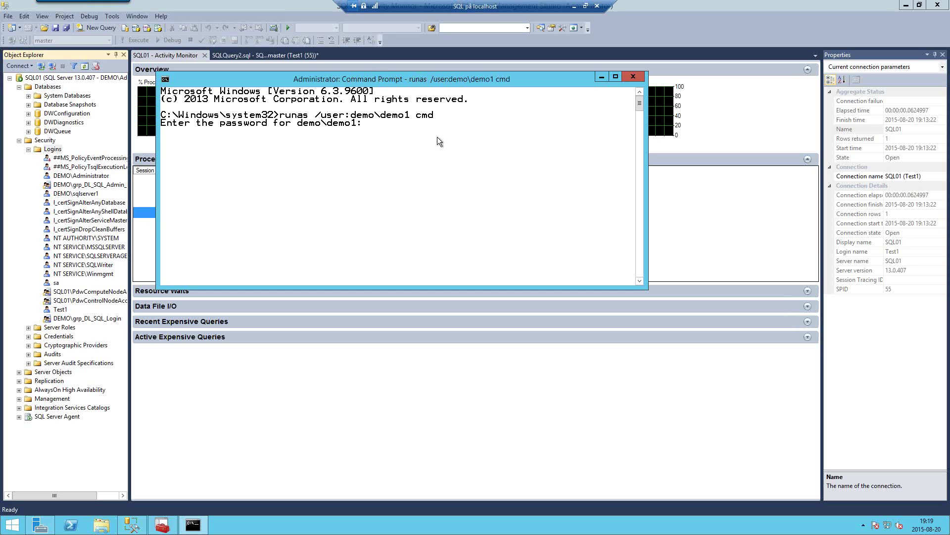
{"action": "left_click_drag", "start_coordinate": [361, 81], "coordinate": [316, 43]}
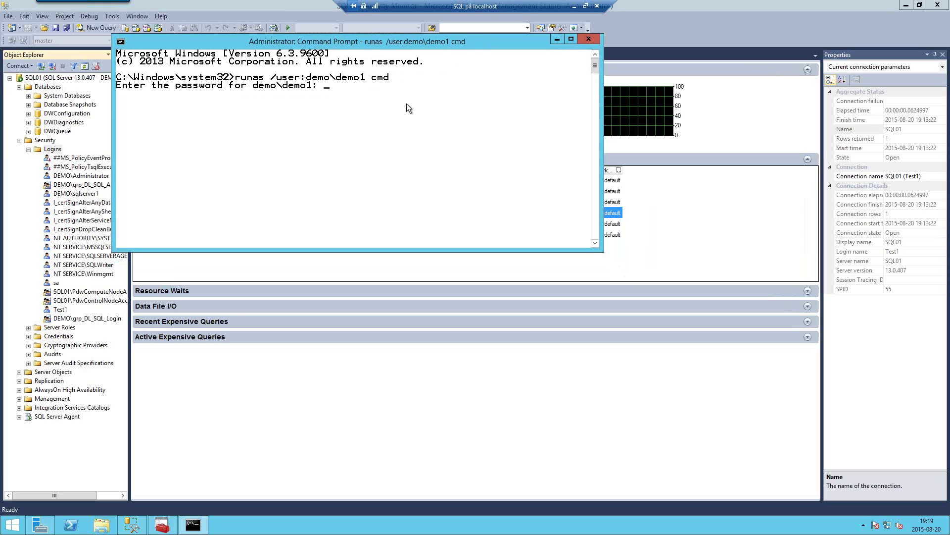
{"action": "key", "text": "Return"}
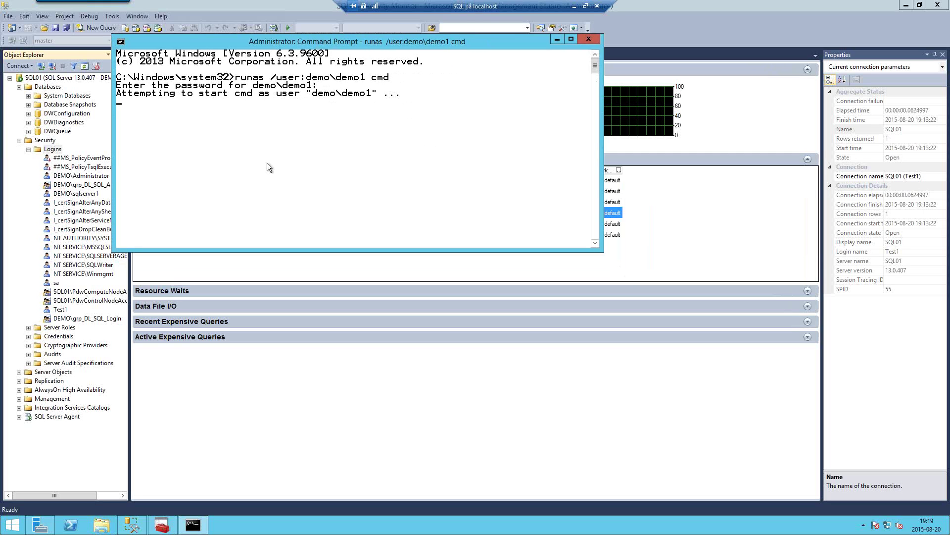
{"action": "left_click_drag", "start_coordinate": [185, 34], "coordinate": [315, 159]}
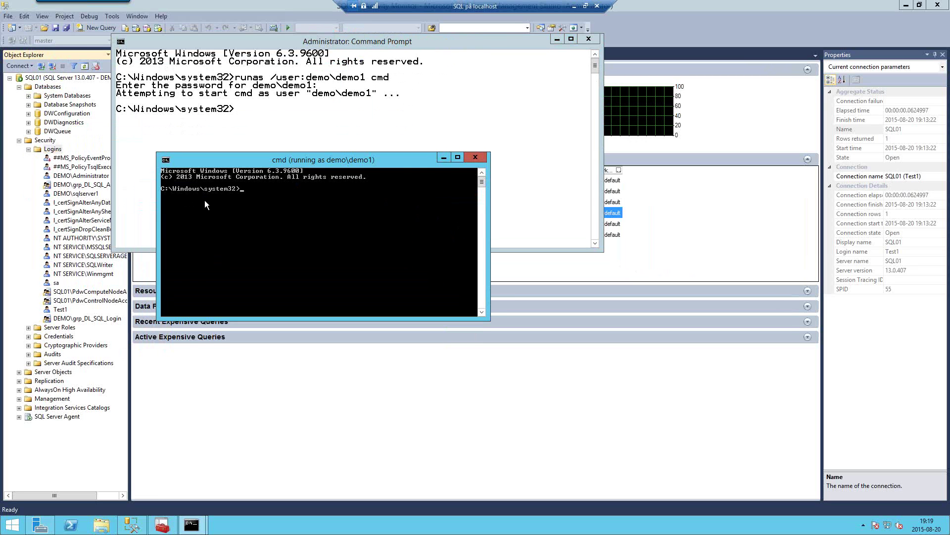
Give the demo1 console a 12 x 16 font, black text on yellow, and move it lower
{"action": "left_click", "coordinate": [167, 161]}
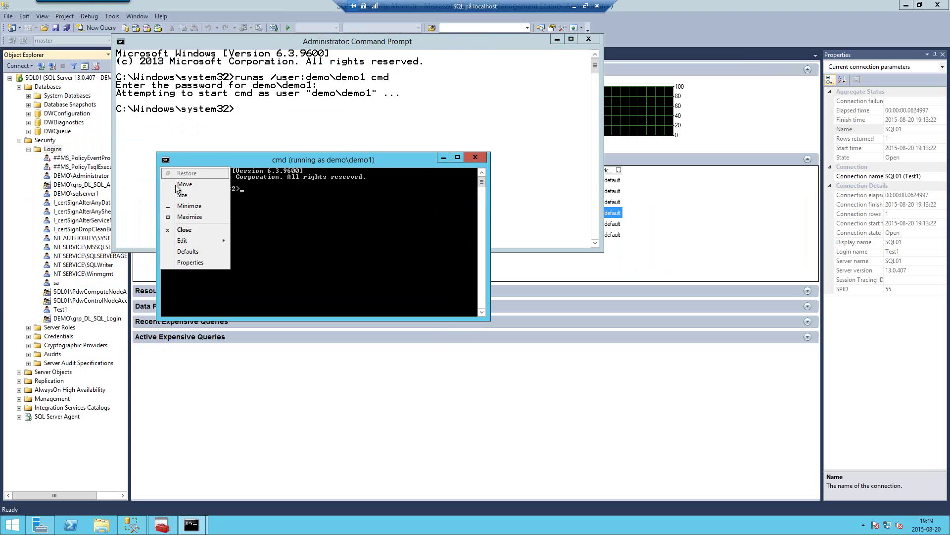
{"action": "mouse_move", "coordinate": [192, 241]}
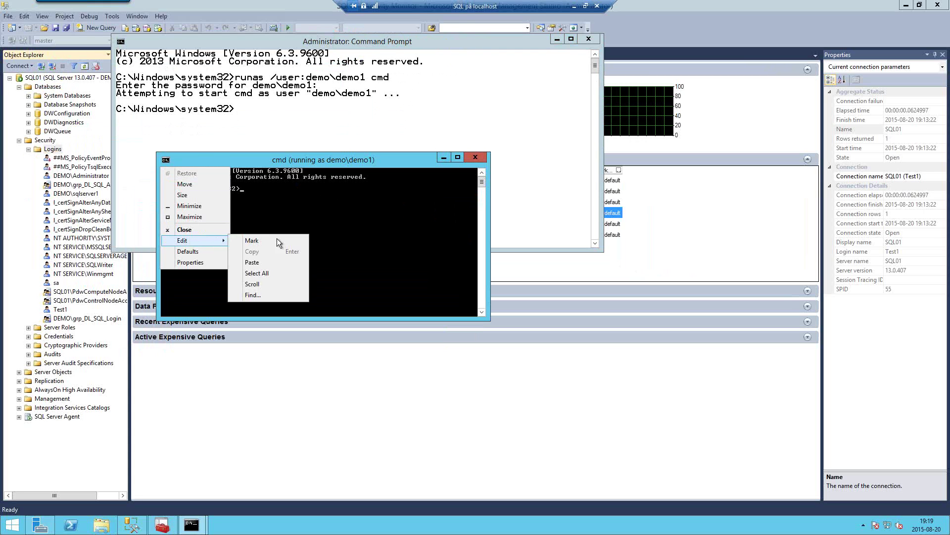
{"action": "left_click", "coordinate": [191, 263]}
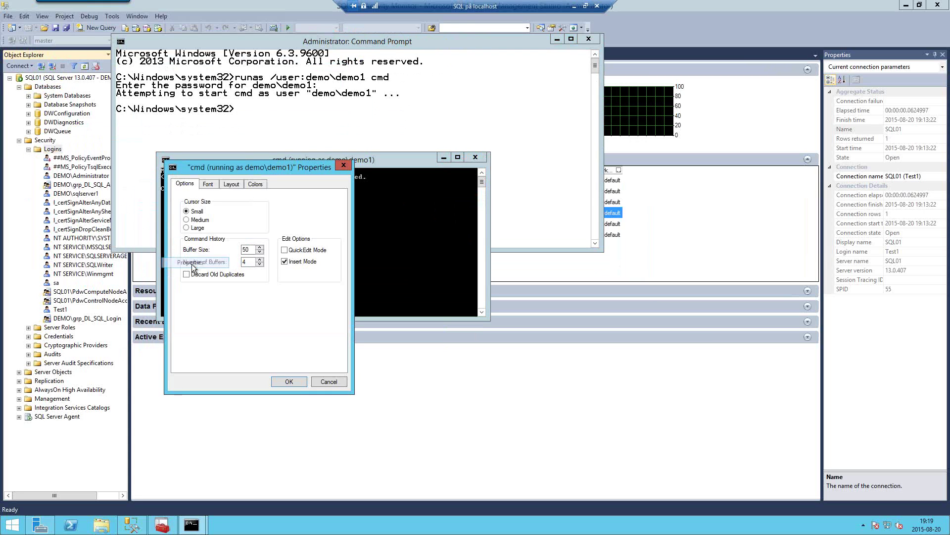
{"action": "left_click", "coordinate": [211, 184]}
{"action": "left_click", "coordinate": [275, 253]}
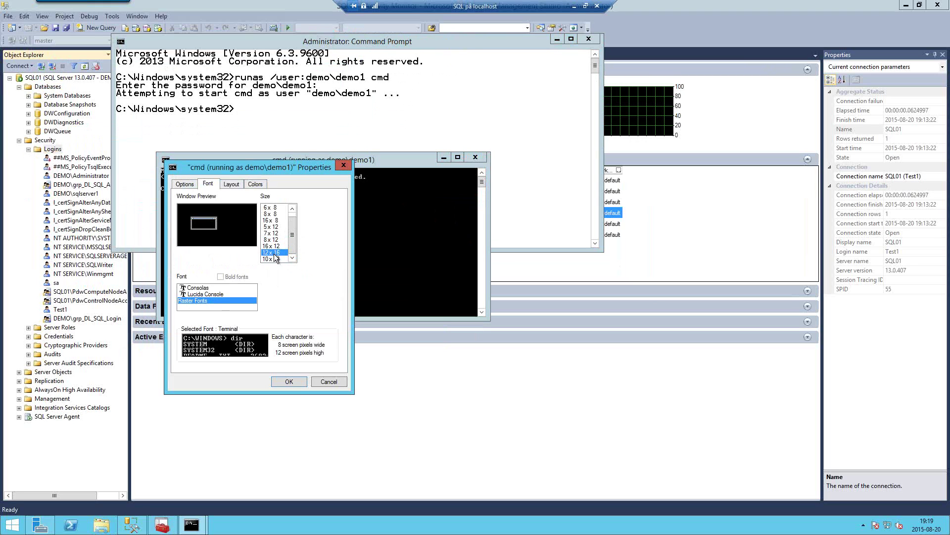
{"action": "left_click", "coordinate": [252, 185]}
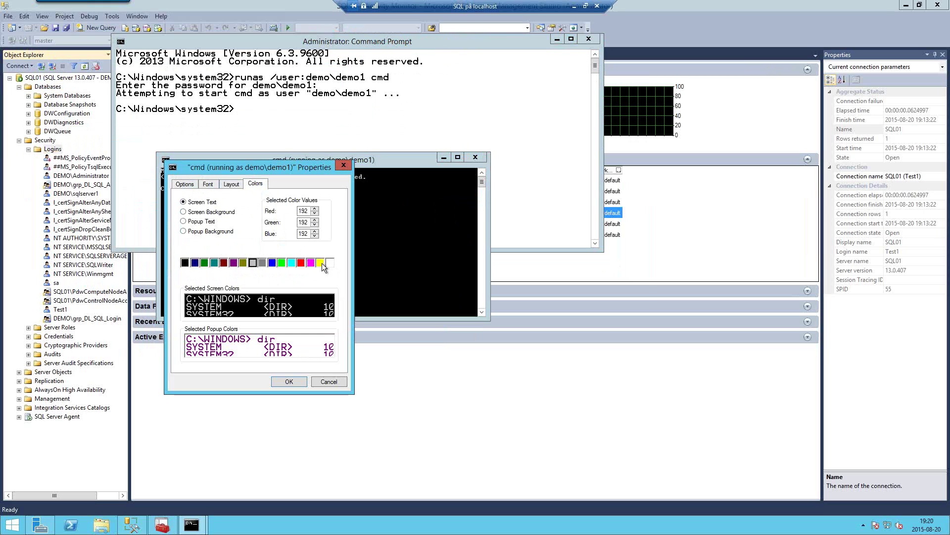
{"action": "left_click", "coordinate": [184, 263]}
{"action": "left_click", "coordinate": [190, 212]}
{"action": "left_click", "coordinate": [320, 263]}
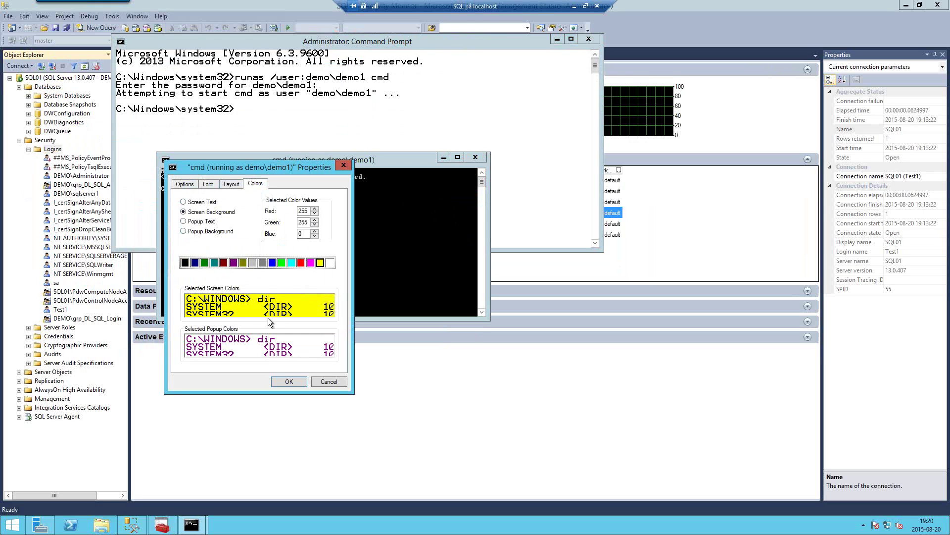
{"action": "left_click", "coordinate": [290, 381]}
{"action": "left_click_drag", "start_coordinate": [325, 159], "coordinate": [266, 241]}
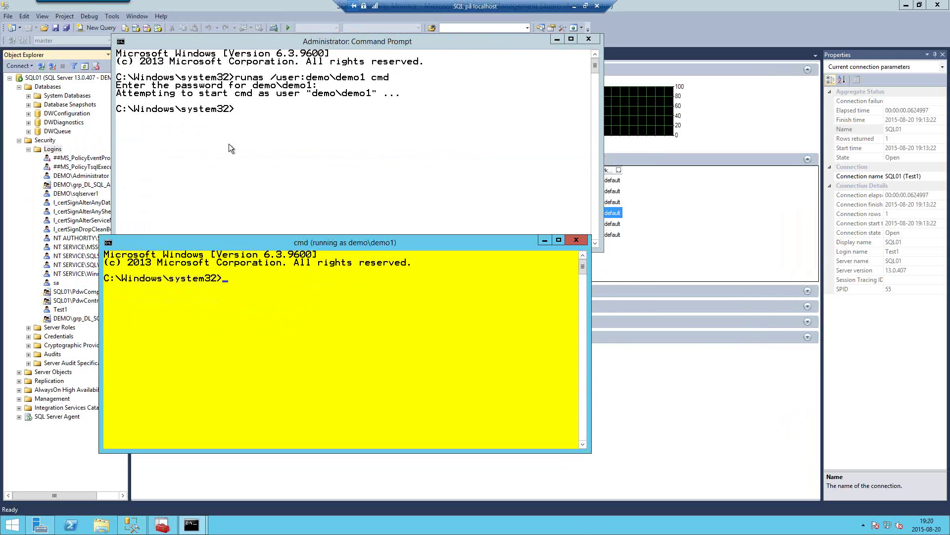
Change the runas command to demo\demo2 and rerun it after the failed password attempt
{"action": "left_click", "coordinate": [262, 111]}
{"action": "key", "text": "Up"}
{"action": "key", "text": "Left"}
{"action": "key", "text": "Left"}
{"action": "key", "text": "Left"}
{"action": "key", "text": "Left"}
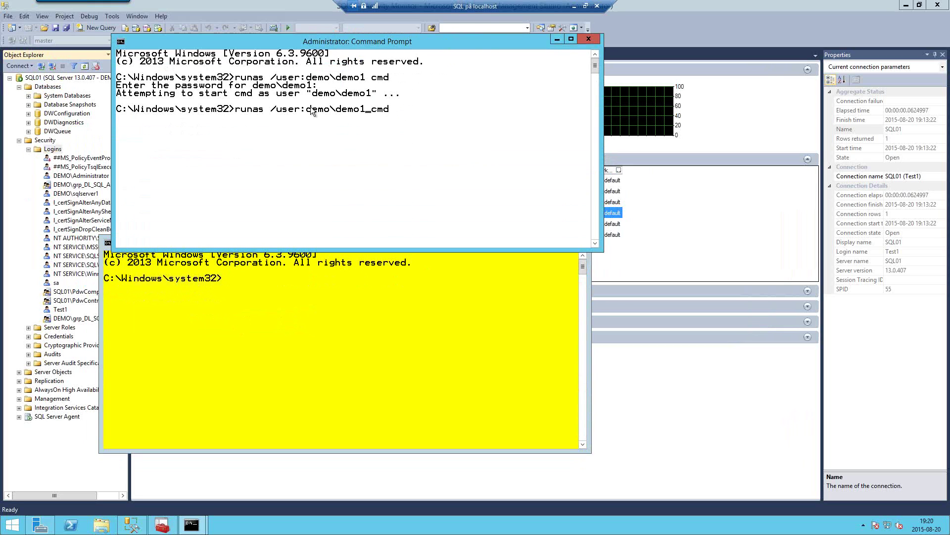
{"action": "key", "text": "BackSpace"}
{"action": "type", "text": "2"}
{"action": "key", "text": "Return"}
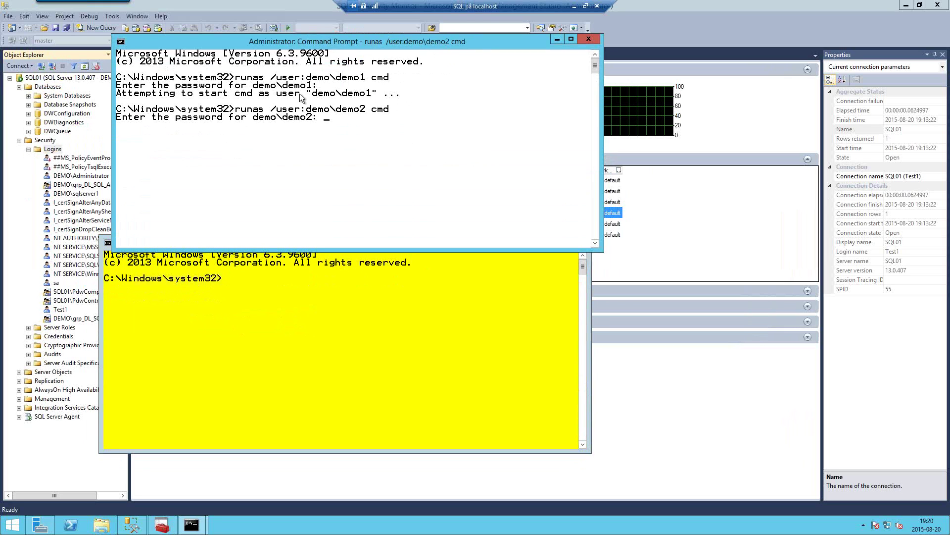
{"action": "key", "text": "Return"}
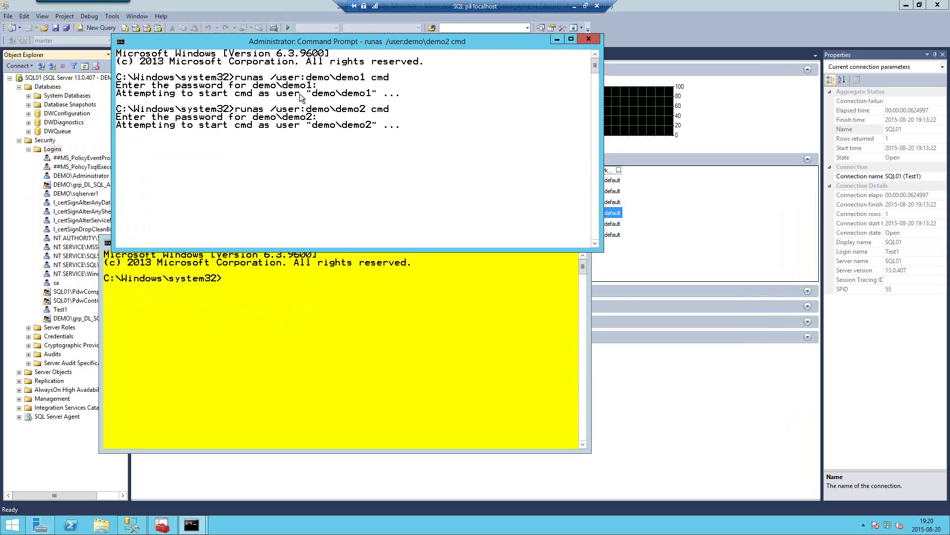
{"action": "key", "text": "Up"}
{"action": "key", "text": "Return"}
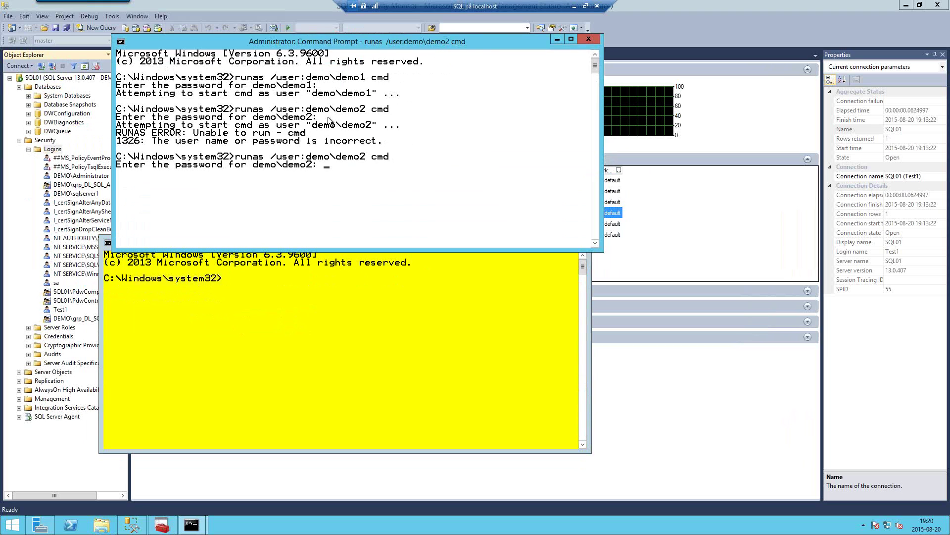
{"action": "key", "text": "Return"}
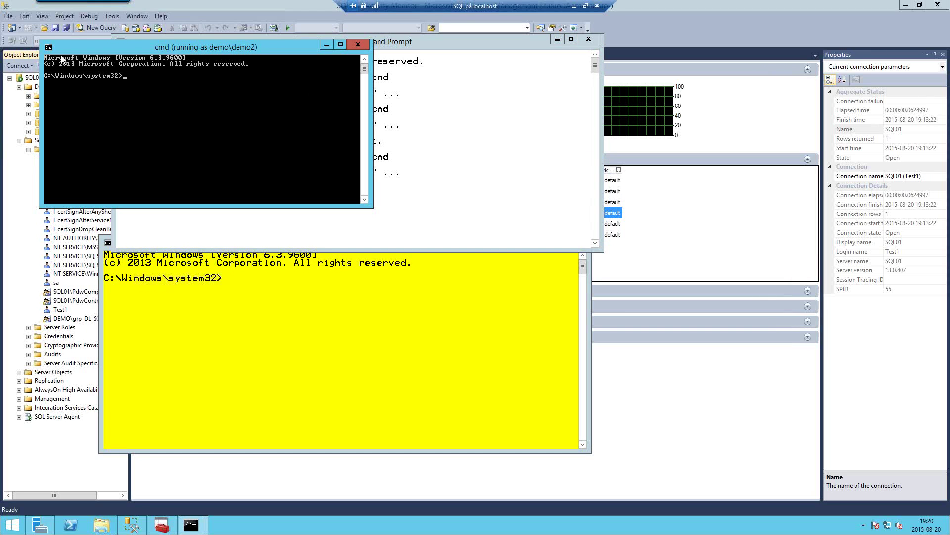
Give the demo2 console a 12x16 font with black text on a green background
{"action": "left_click", "coordinate": [47, 46]}
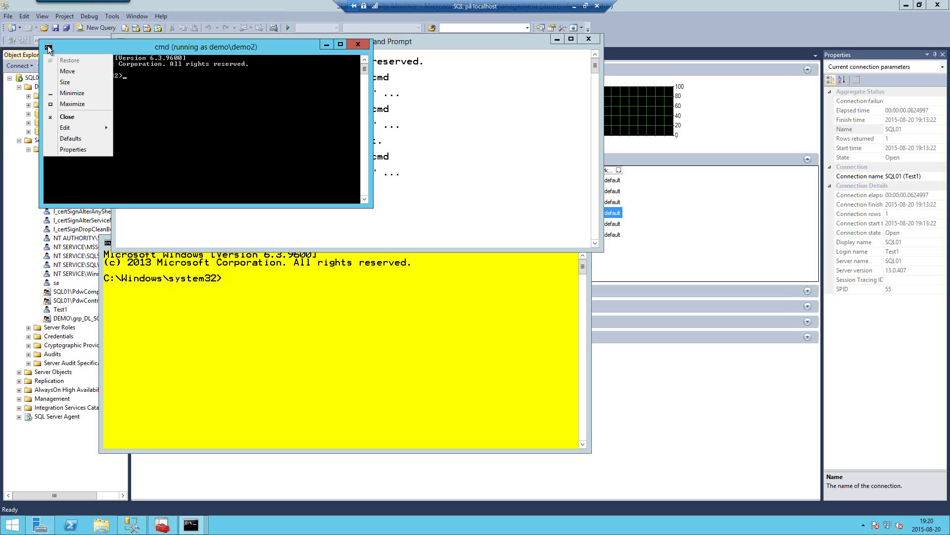
{"action": "left_click", "coordinate": [79, 150]}
{"action": "left_click", "coordinate": [91, 71]}
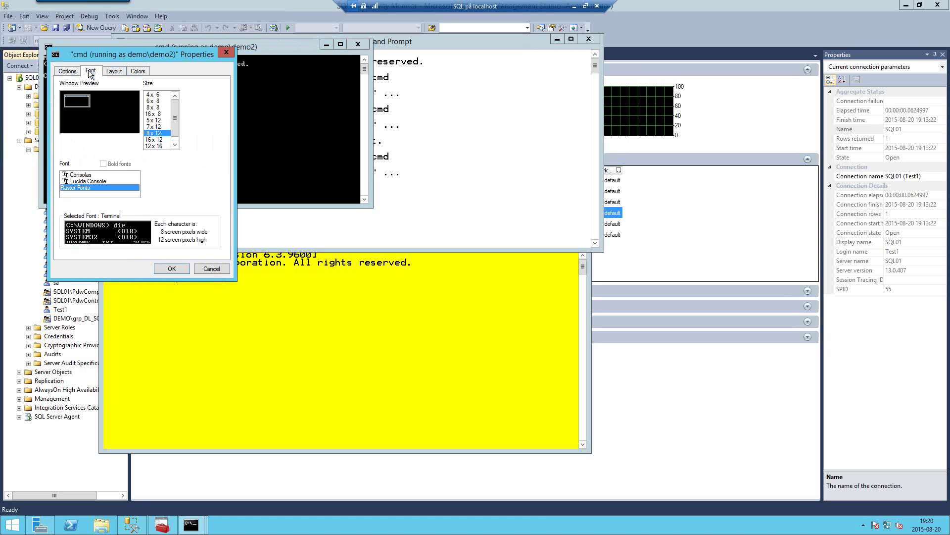
{"action": "left_click", "coordinate": [162, 145]}
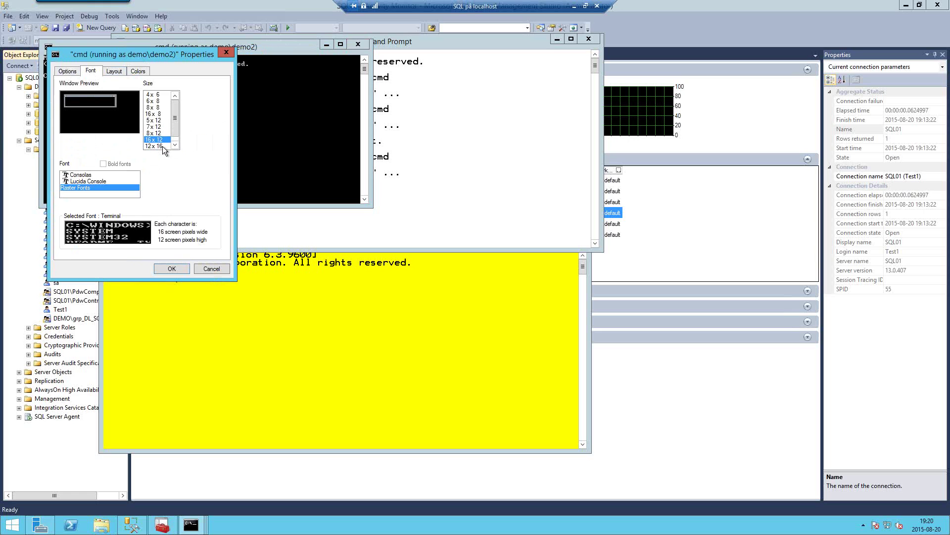
{"action": "left_click", "coordinate": [135, 70]}
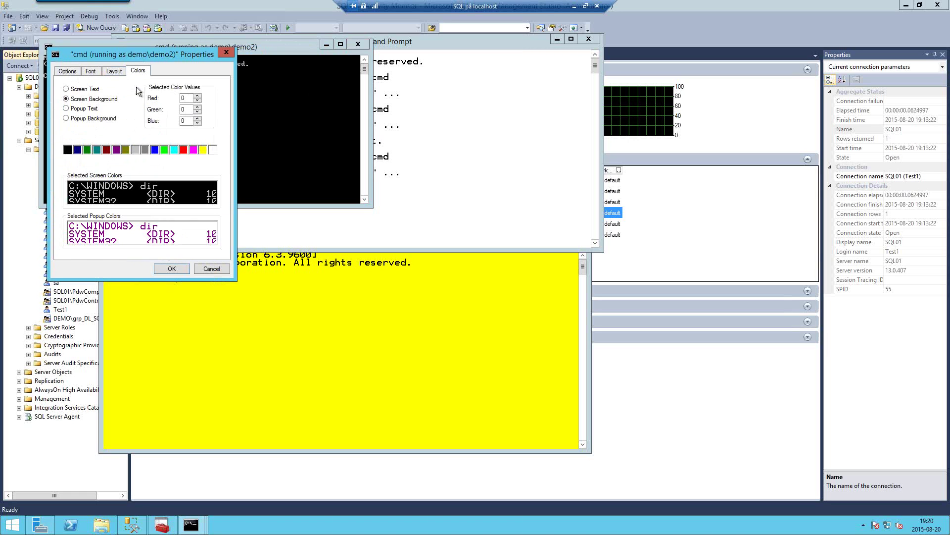
{"action": "left_click", "coordinate": [164, 149]}
{"action": "left_click", "coordinate": [79, 99]}
{"action": "left_click", "coordinate": [164, 150]}
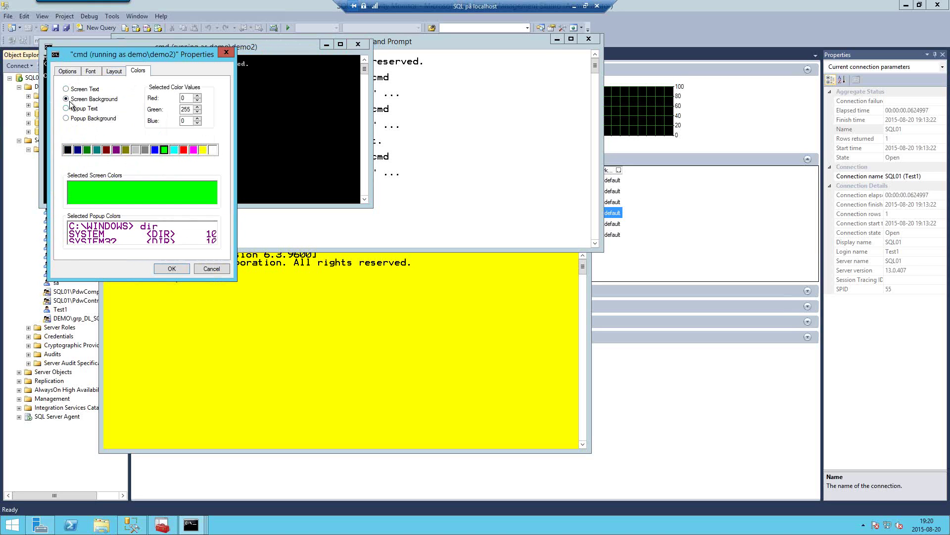
{"action": "left_click", "coordinate": [66, 89]}
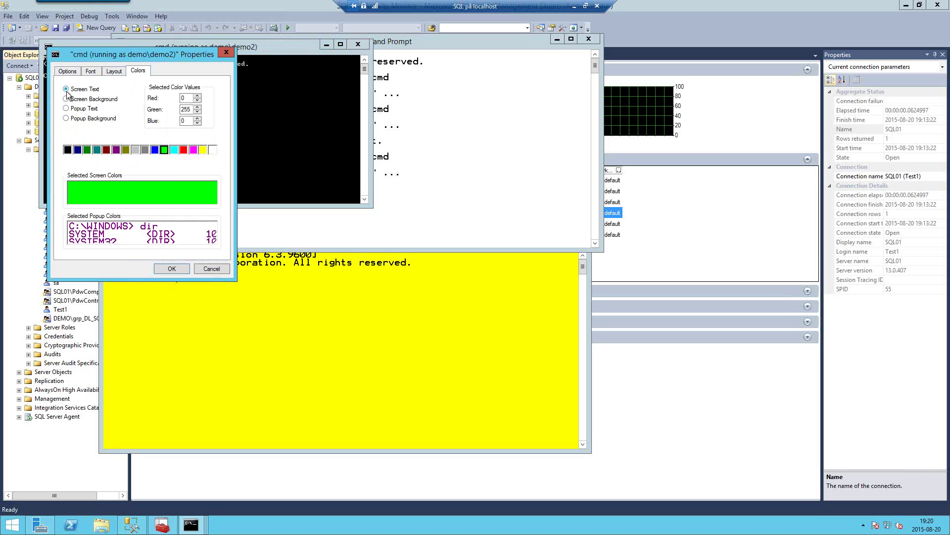
{"action": "left_click", "coordinate": [69, 150]}
{"action": "left_click", "coordinate": [174, 270]}
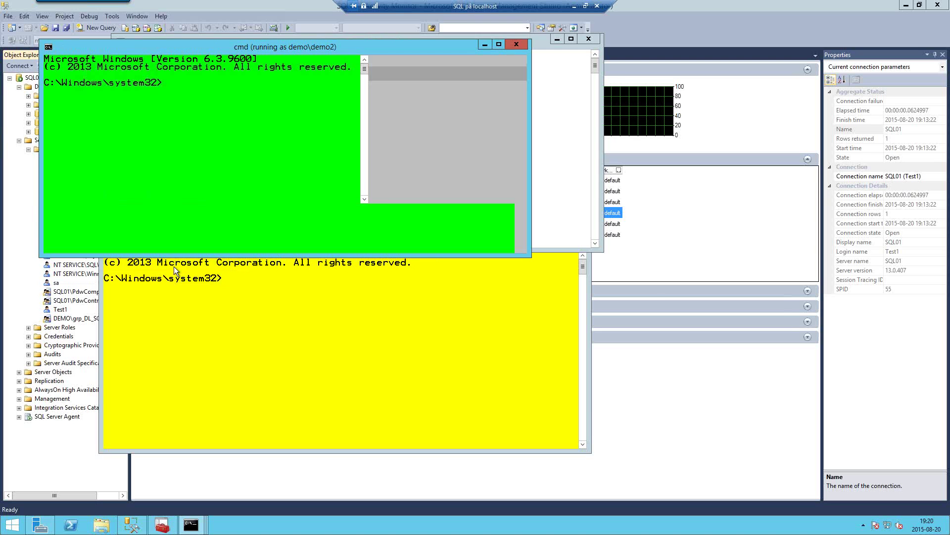
Arrange the consoles with the yellow demo1 window above the green demo2 window
{"action": "left_click_drag", "start_coordinate": [149, 44], "coordinate": [584, 254]}
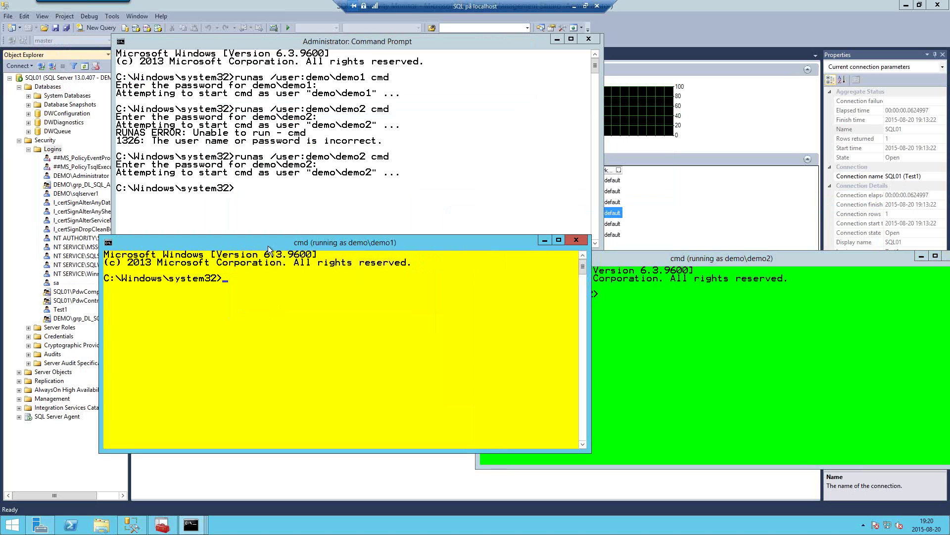
{"action": "left_click", "coordinate": [272, 245]}
{"action": "left_click_drag", "start_coordinate": [271, 245], "coordinate": [191, 35]}
{"action": "left_click_drag", "start_coordinate": [583, 258], "coordinate": [376, 266]}
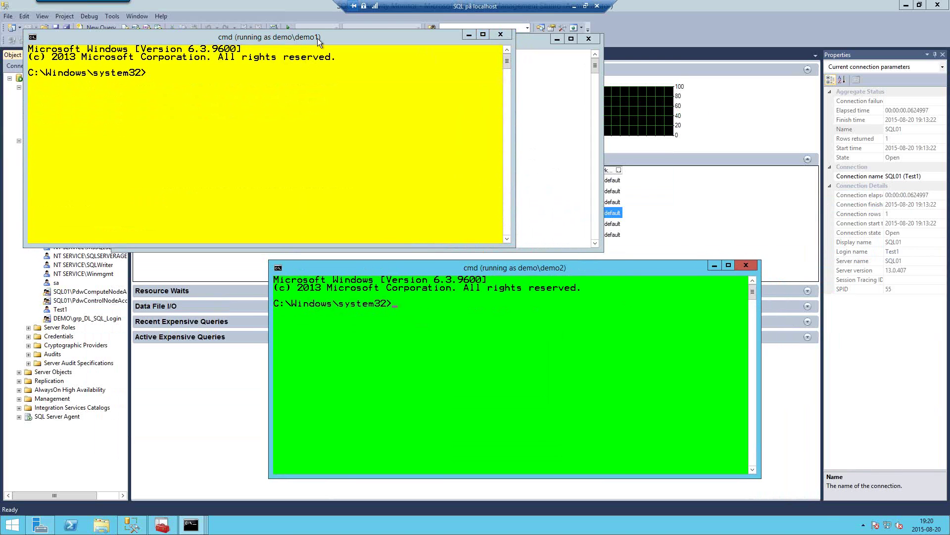
{"action": "left_click_drag", "start_coordinate": [311, 36], "coordinate": [562, 61]}
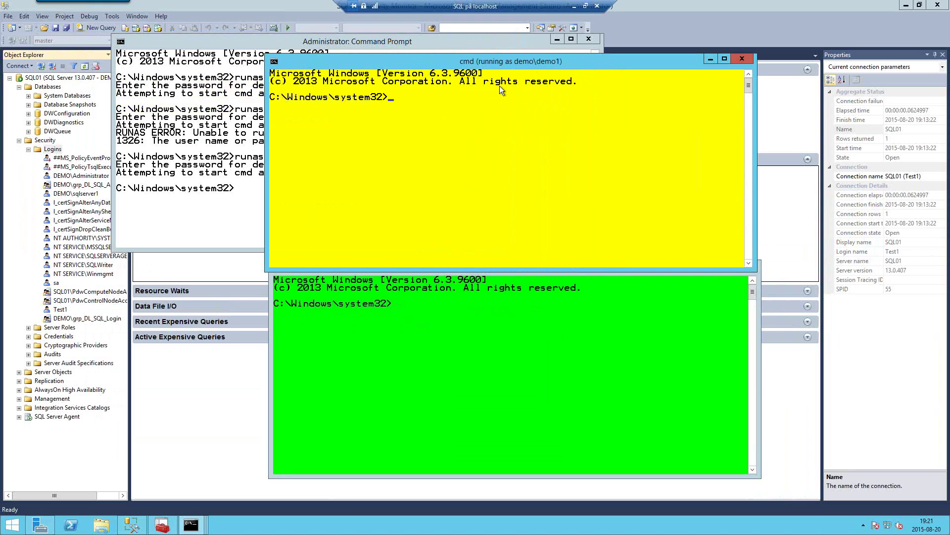
In the demo1 console, run sqlcmd with 'select suser_name()' and GO, returning DEMO\demo1
{"action": "type", "text": "sqlcmd"}
{"action": "key", "text": "Return"}
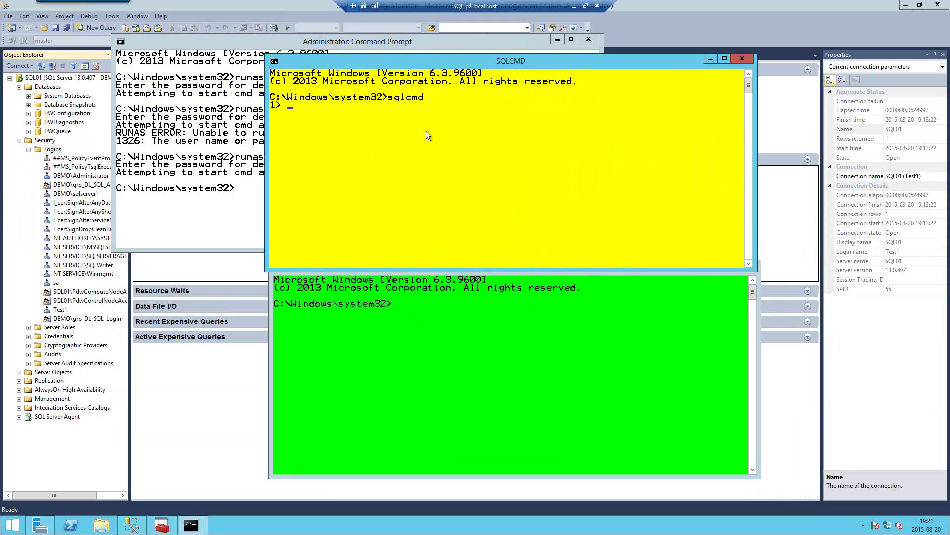
{"action": "type", "text": "select suser_name()"}
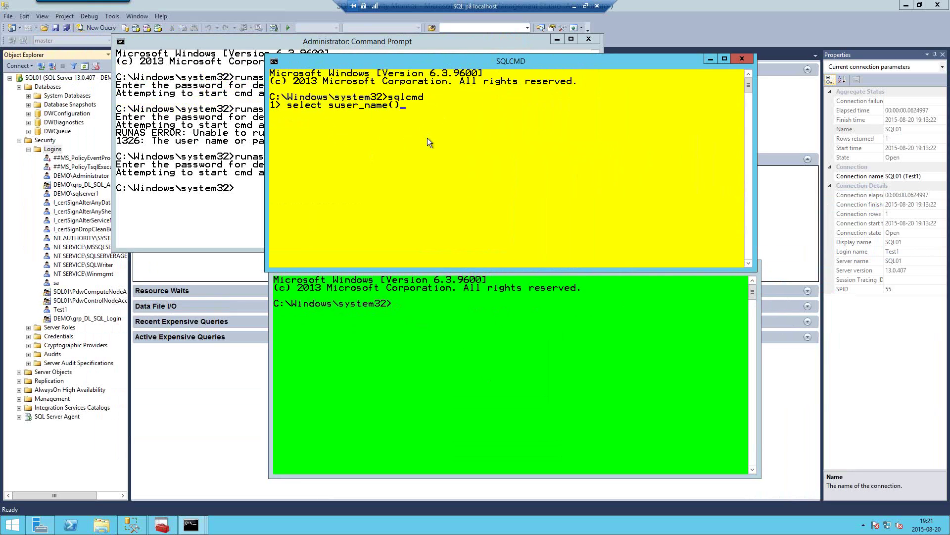
{"action": "key", "text": "Return"}
{"action": "type", "text": "GO"}
{"action": "key", "text": "Return"}
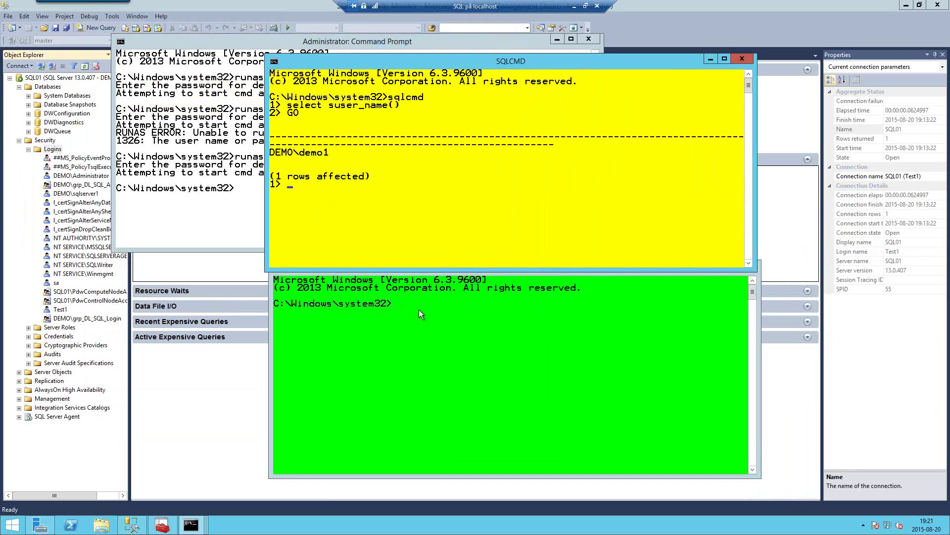
{"action": "left_click", "coordinate": [419, 310]}
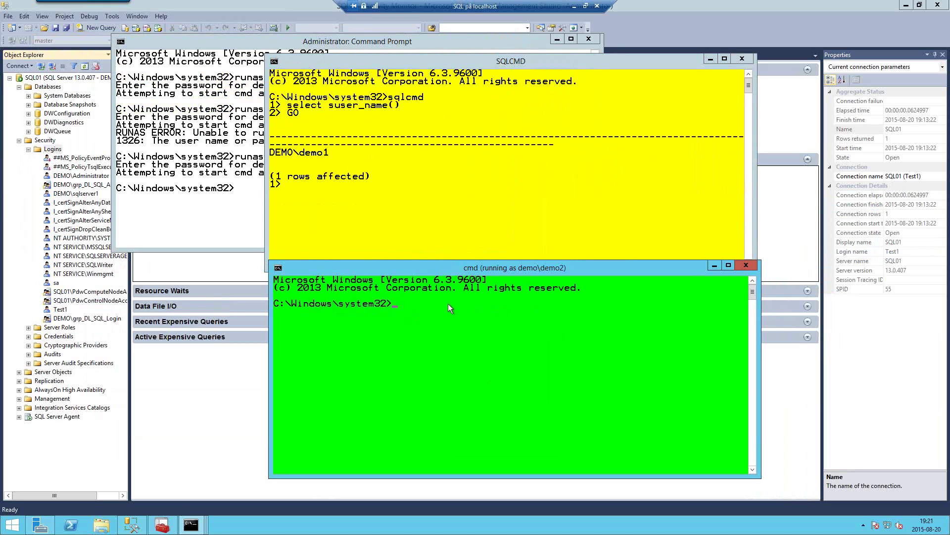
Run sqlcmd in the demo2 console, which fails with login failed for DEMO\demo2
{"action": "type", "text": "sqlcmd"}
{"action": "key", "text": "Return"}
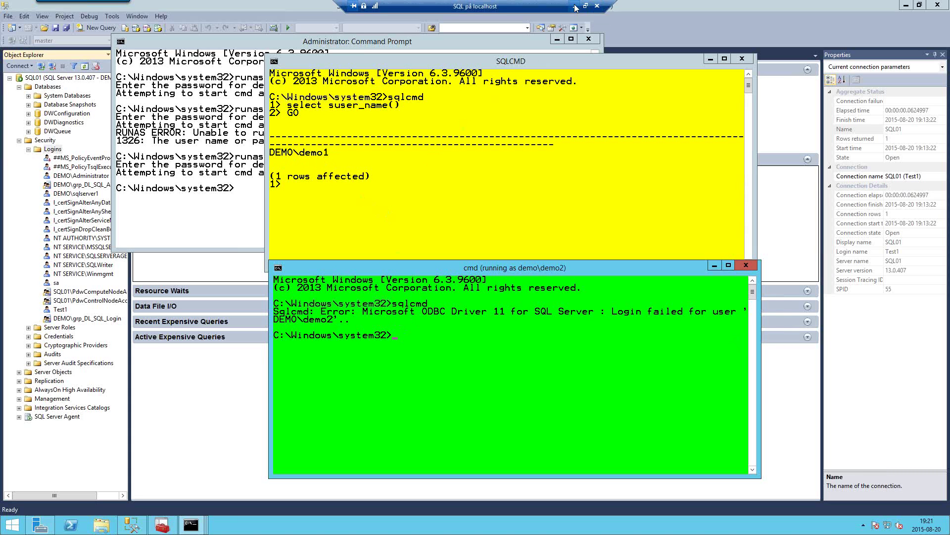
In the Active Directory session, add User 2. Demo to the grp_DL_SQL_Login group
{"action": "left_click", "coordinate": [576, 7]}
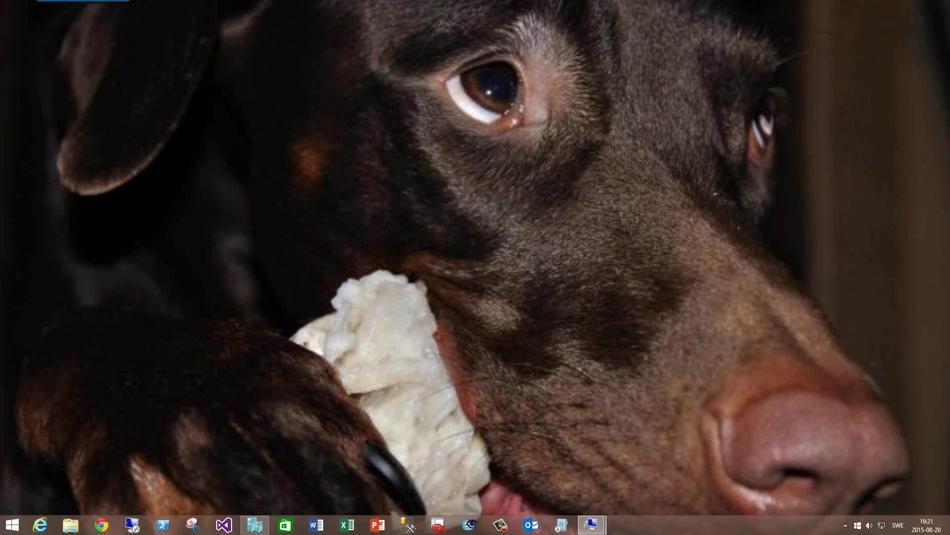
{"action": "mouse_move", "coordinate": [591, 523]}
{"action": "left_click", "coordinate": [525, 455]}
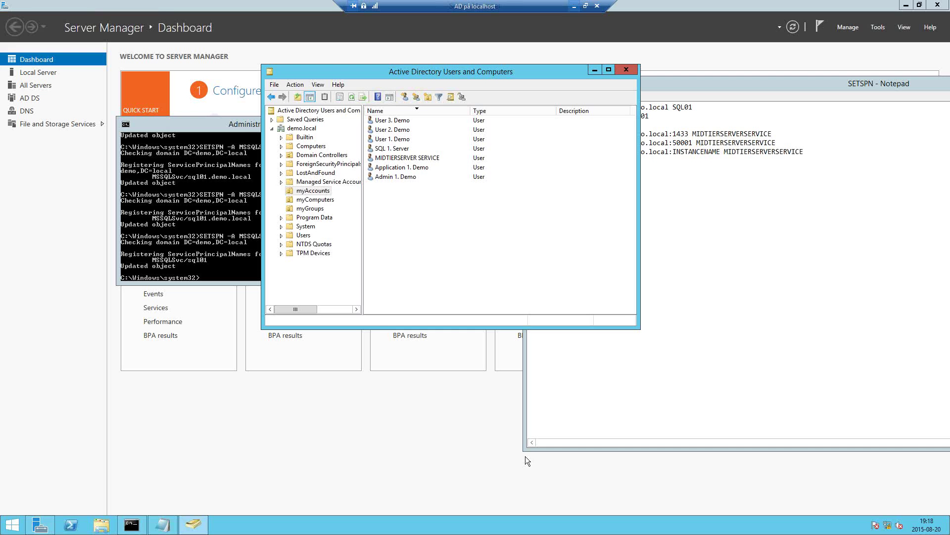
{"action": "double_click", "coordinate": [386, 131]}
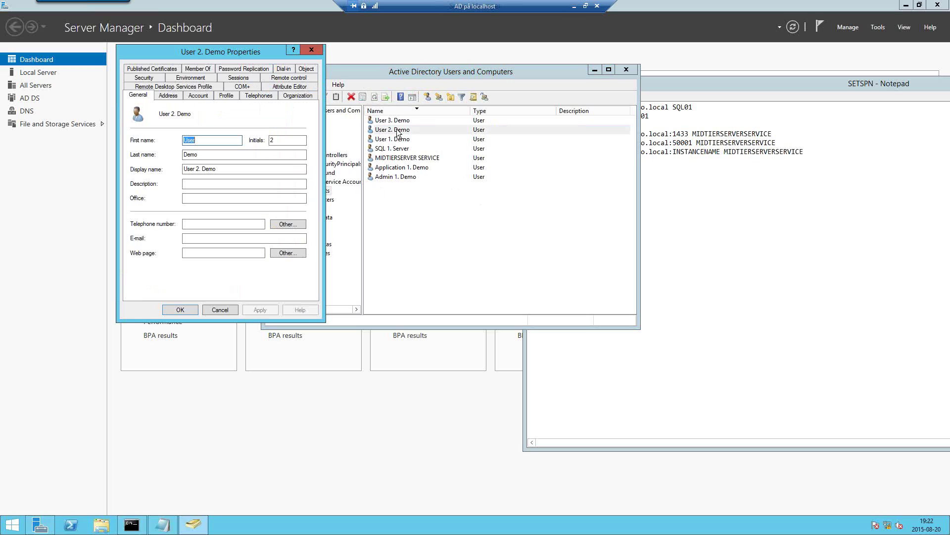
{"action": "left_click", "coordinate": [198, 69]}
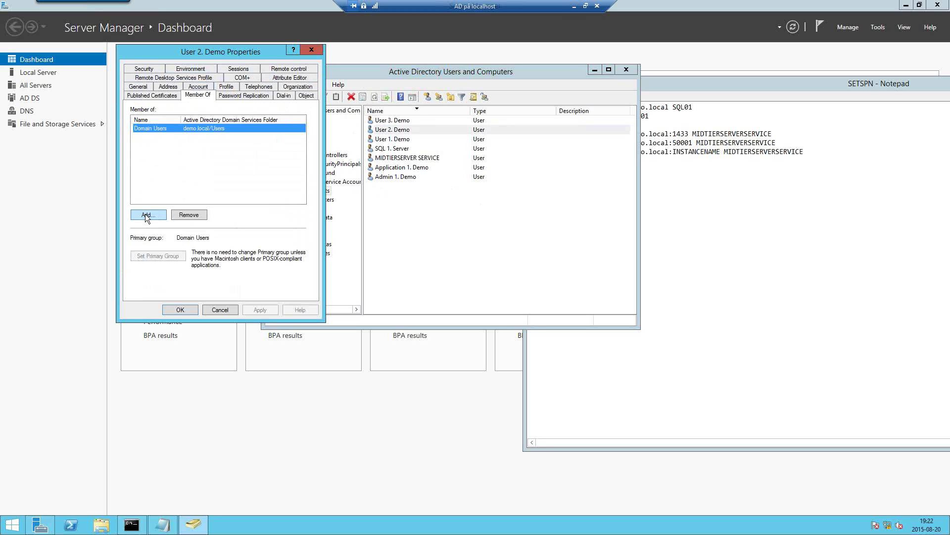
{"action": "left_click", "coordinate": [147, 216]}
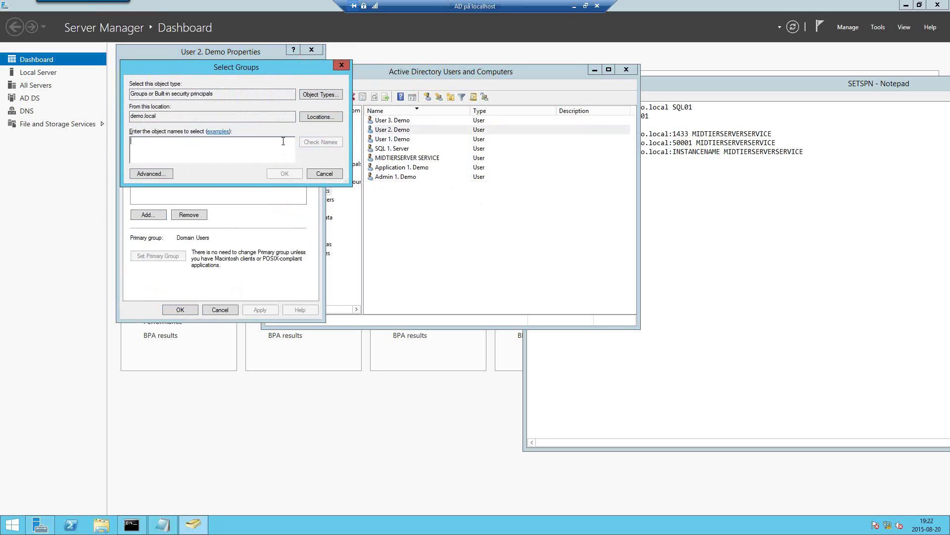
{"action": "type", "text": "grp"}
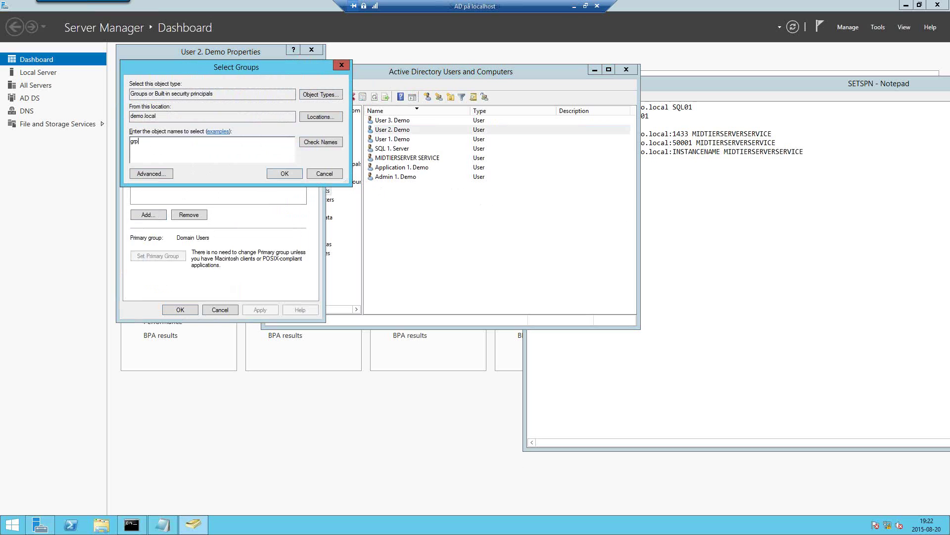
{"action": "left_click", "coordinate": [313, 142]}
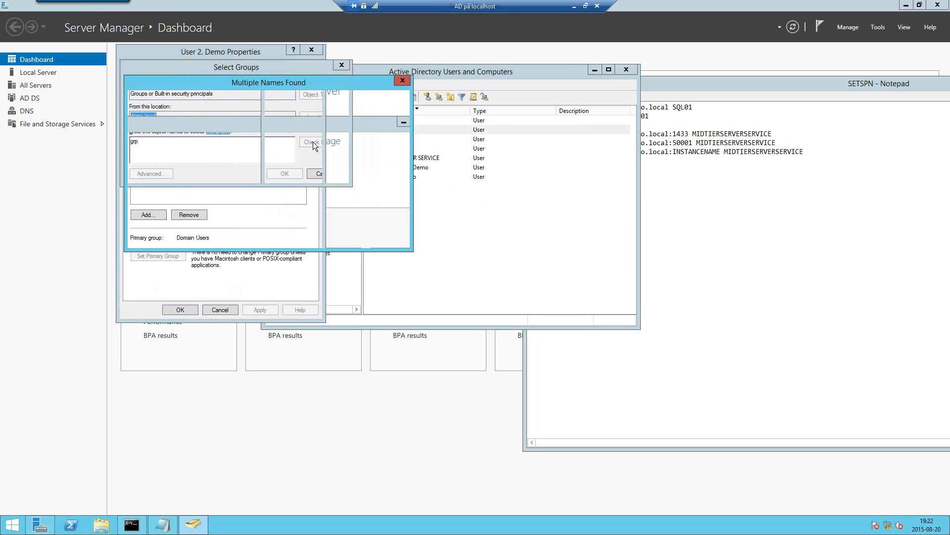
{"action": "left_click", "coordinate": [179, 168]}
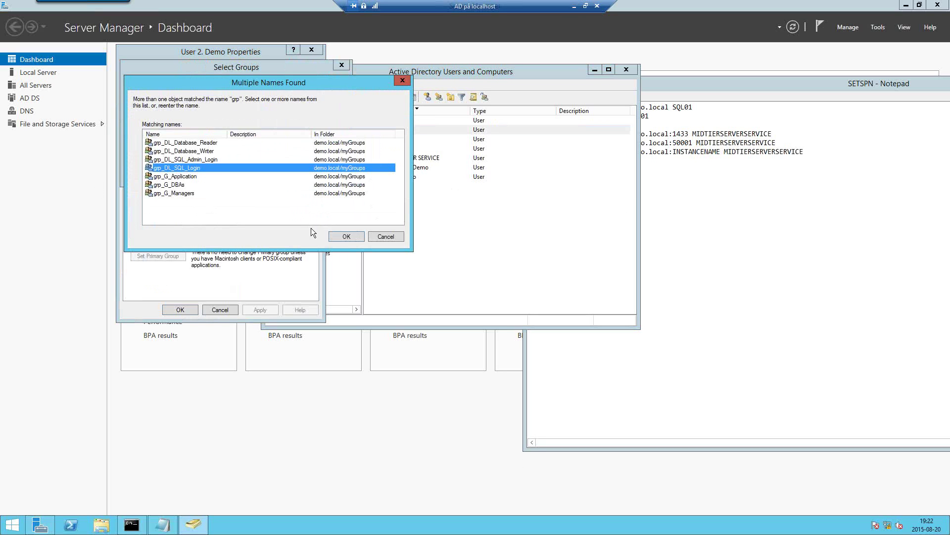
{"action": "left_click", "coordinate": [346, 237]}
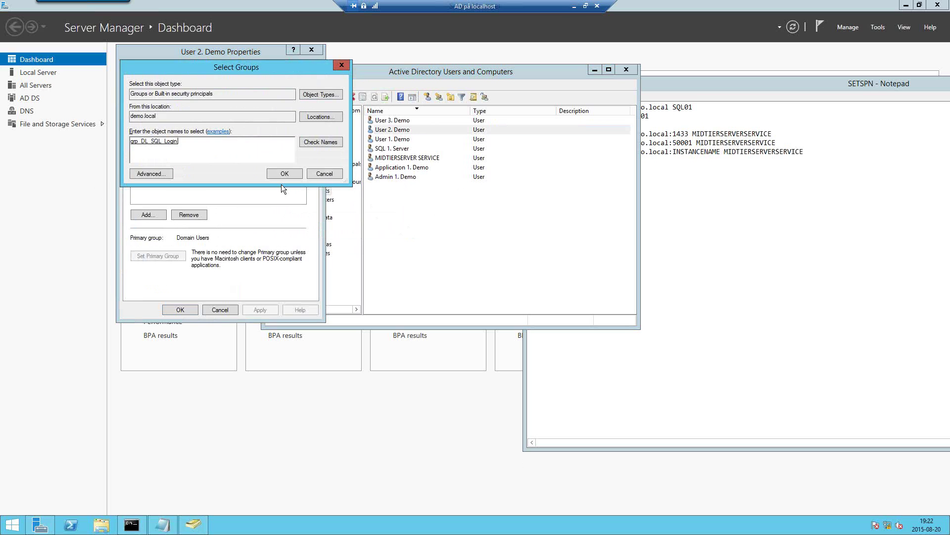
{"action": "left_click", "coordinate": [283, 171]}
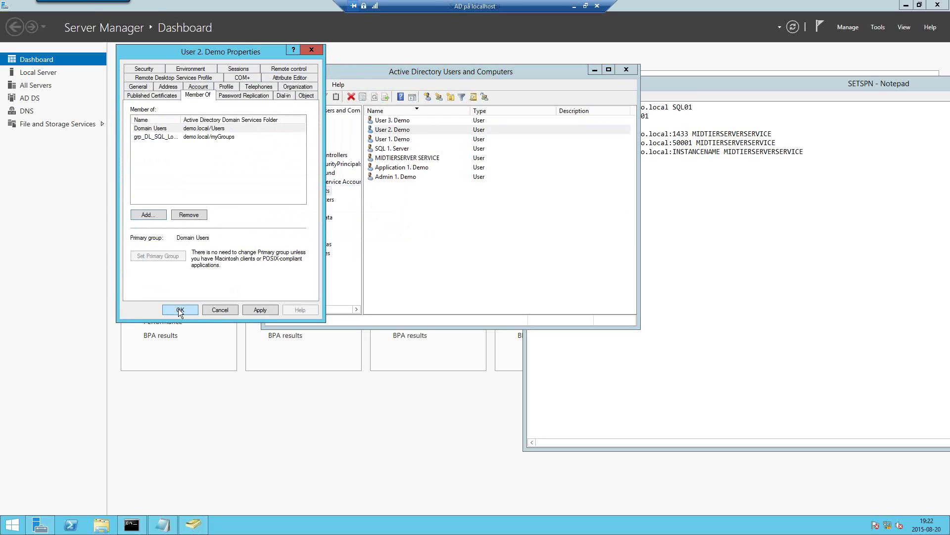
{"action": "left_click", "coordinate": [179, 310]}
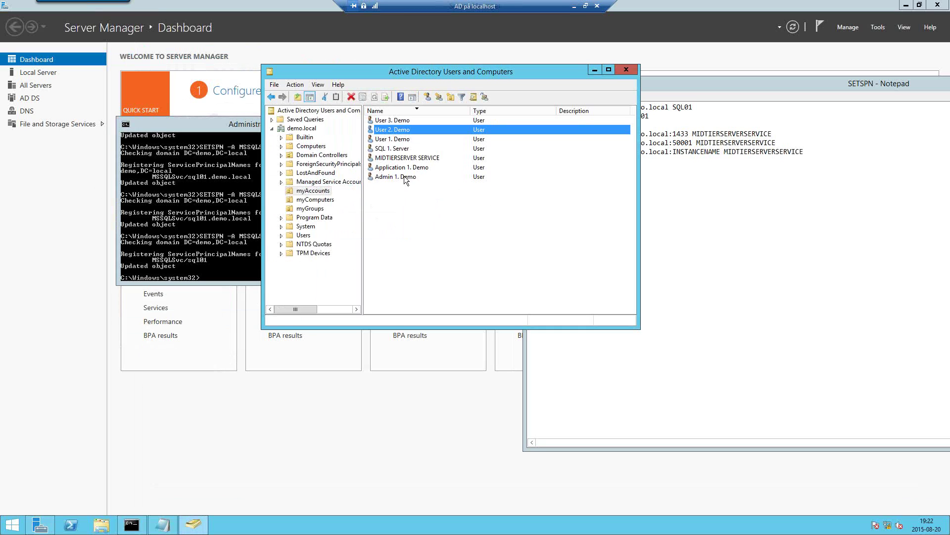
Compare with User 1. Demo's Member Of list, then return to the local desktop
{"action": "left_click", "coordinate": [386, 140]}
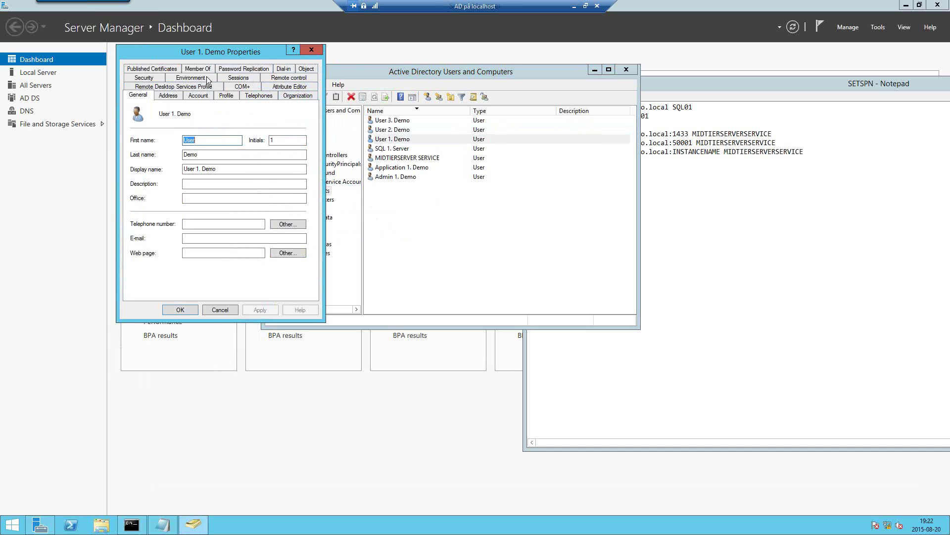
{"action": "left_click", "coordinate": [200, 68]}
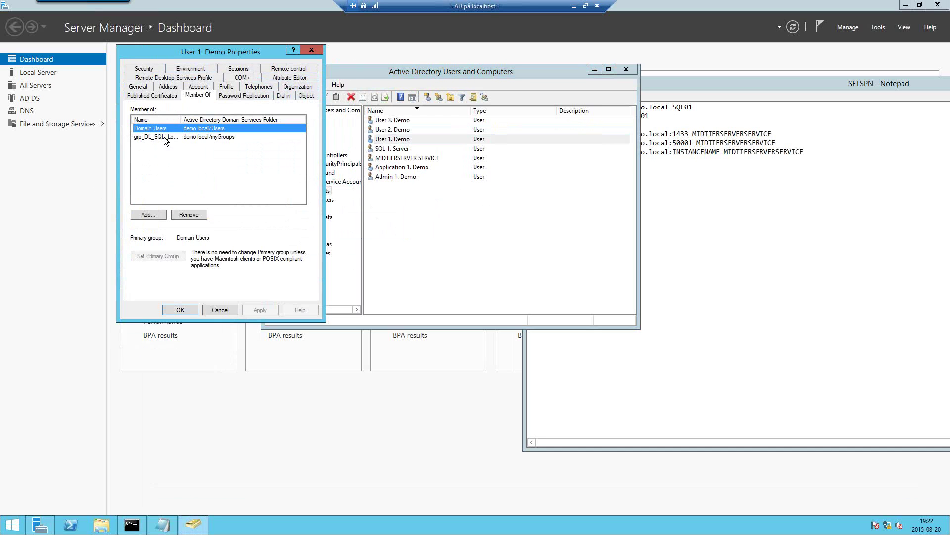
{"action": "left_click_drag", "start_coordinate": [181, 120], "coordinate": [230, 119]}
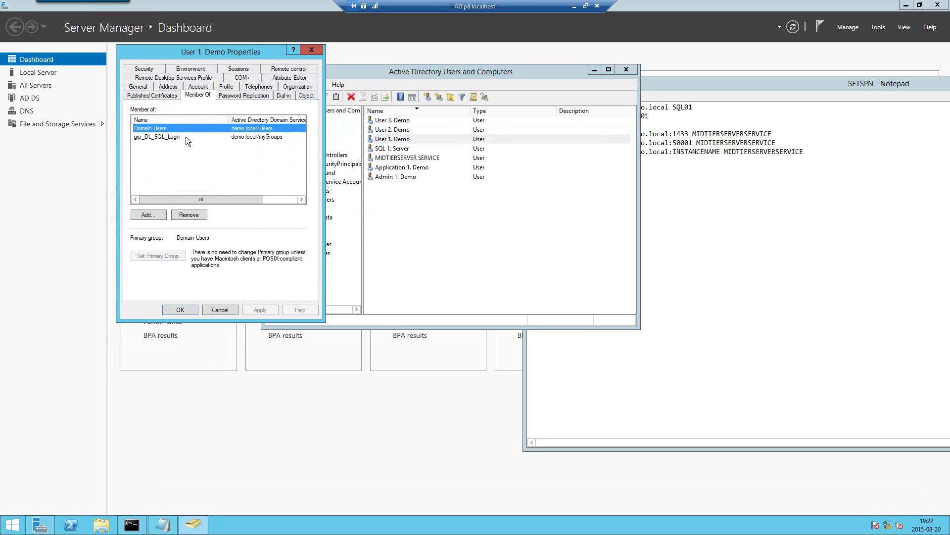
{"action": "left_click", "coordinate": [180, 310]}
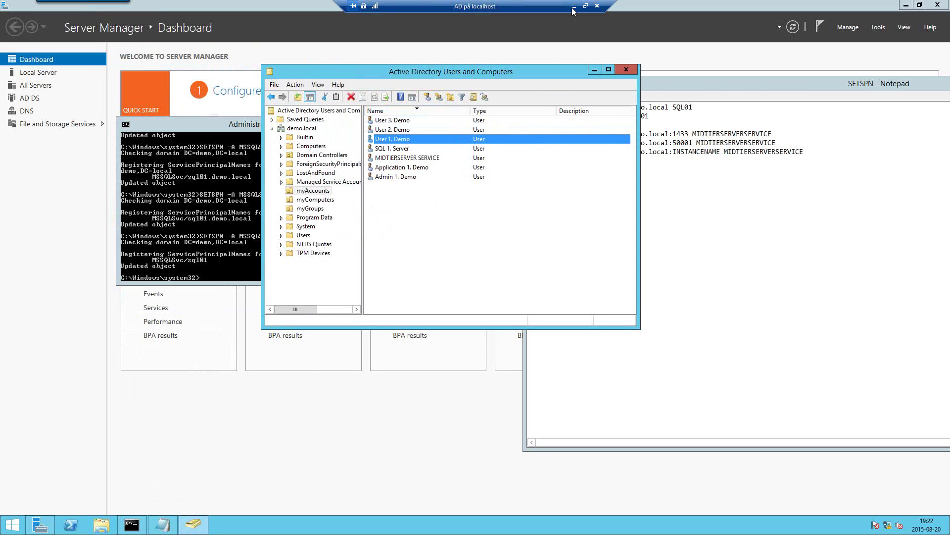
{"action": "left_click", "coordinate": [573, 6]}
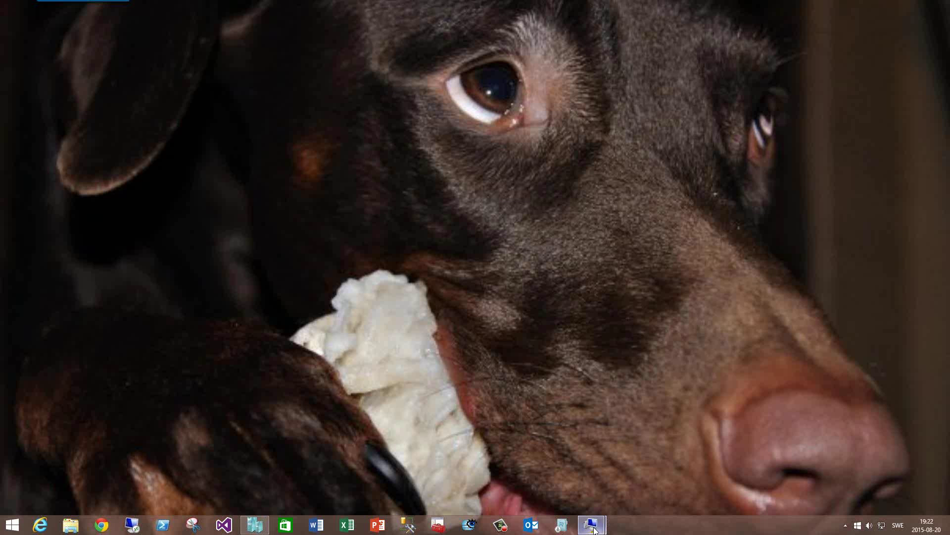
Retry sqlcmd in the green demo2 console, note the DEMO\demo2 login failure, and exit it
{"action": "mouse_move", "coordinate": [591, 524]}
{"action": "left_click", "coordinate": [648, 489]}
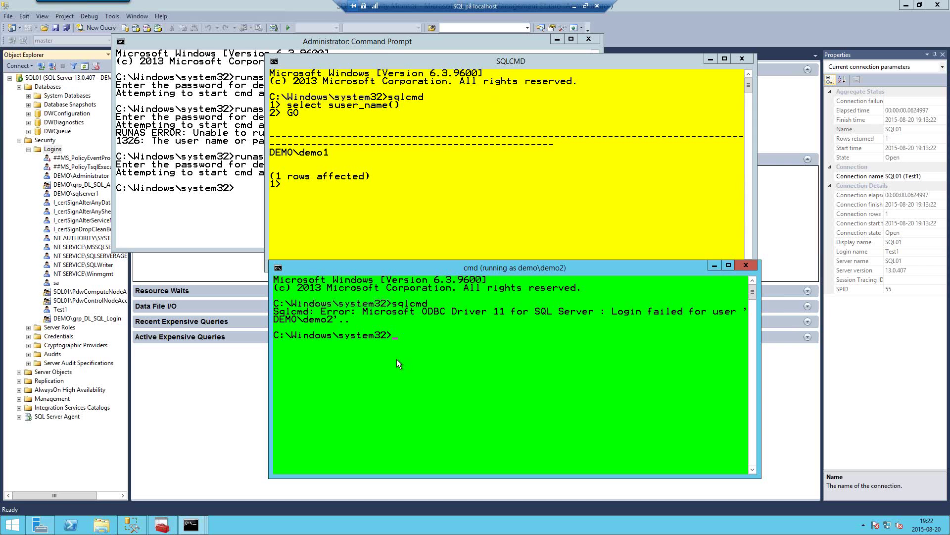
{"action": "type", "text": "sqlcmd"}
{"action": "key", "text": "Return"}
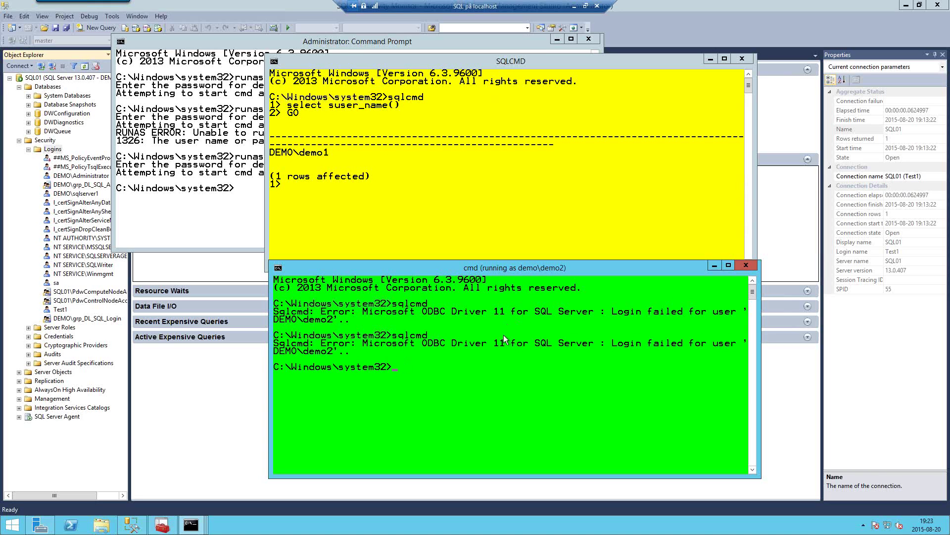
{"action": "type", "text": "exit"}
{"action": "key", "text": "Return"}
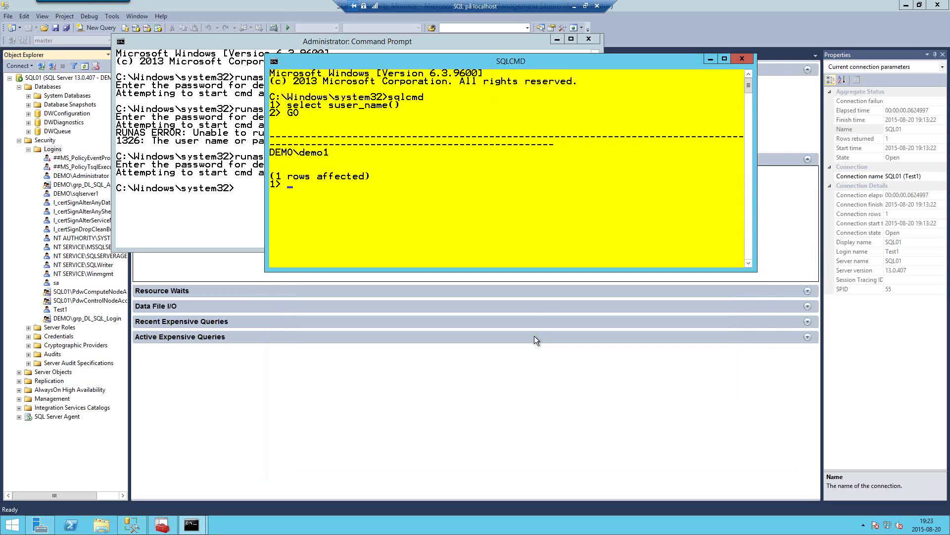
Rerun runas /user:demo\demo2 cmd with its password and position the new green console
{"action": "left_click", "coordinate": [238, 165]}
{"action": "key", "text": "Up"}
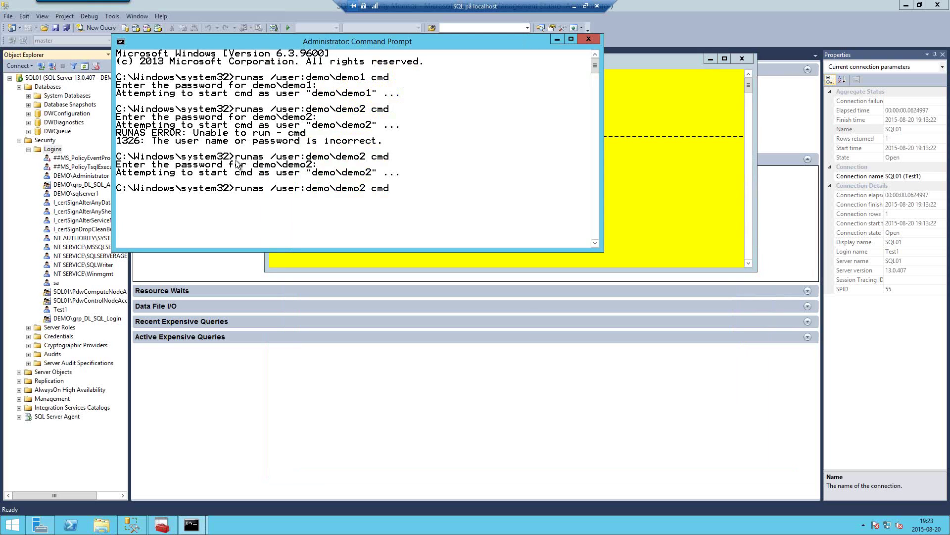
{"action": "key", "text": "Return"}
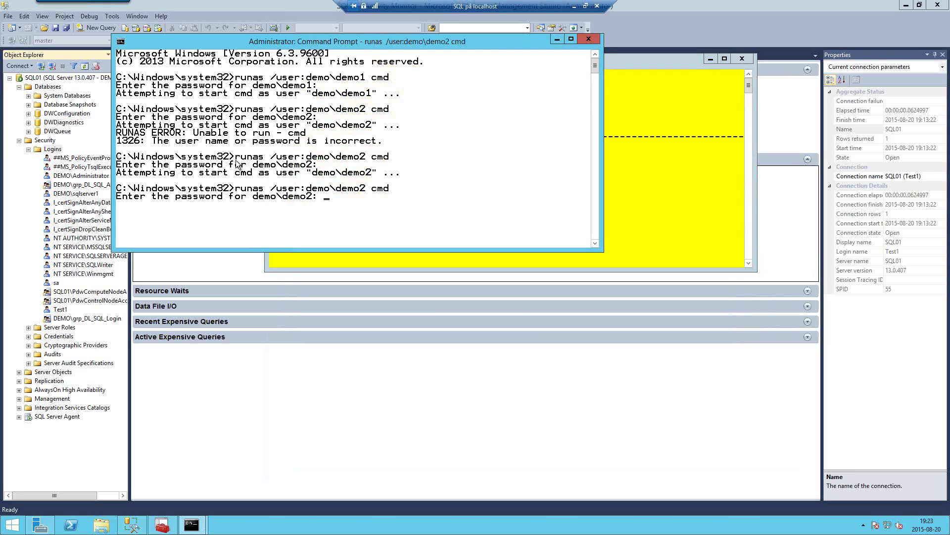
{"action": "key", "text": "Return"}
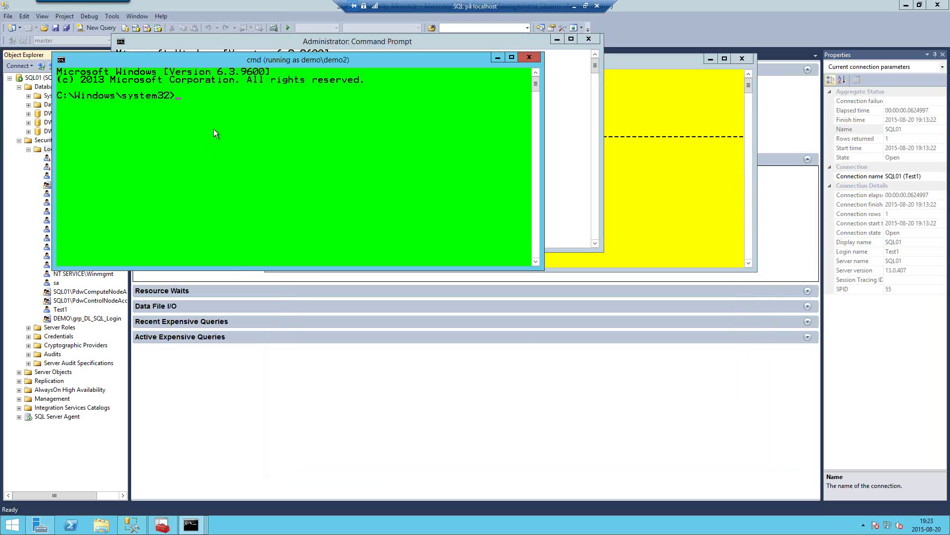
{"action": "left_click_drag", "start_coordinate": [224, 64], "coordinate": [523, 152]}
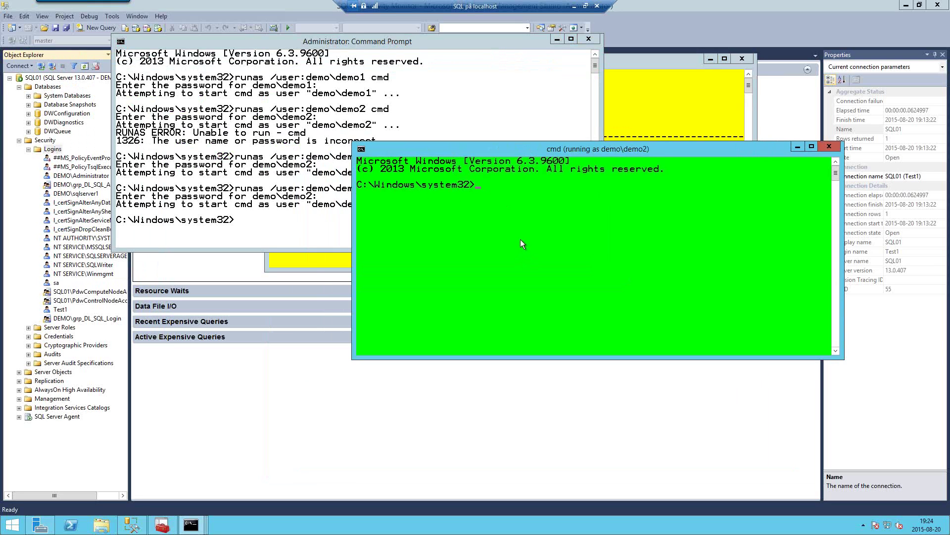
In the demo2 console, run sqlcmd with select suser_name() and go, returning DEMO\demo2
{"action": "type", "text": "sqlcmd"}
{"action": "key", "text": "Return"}
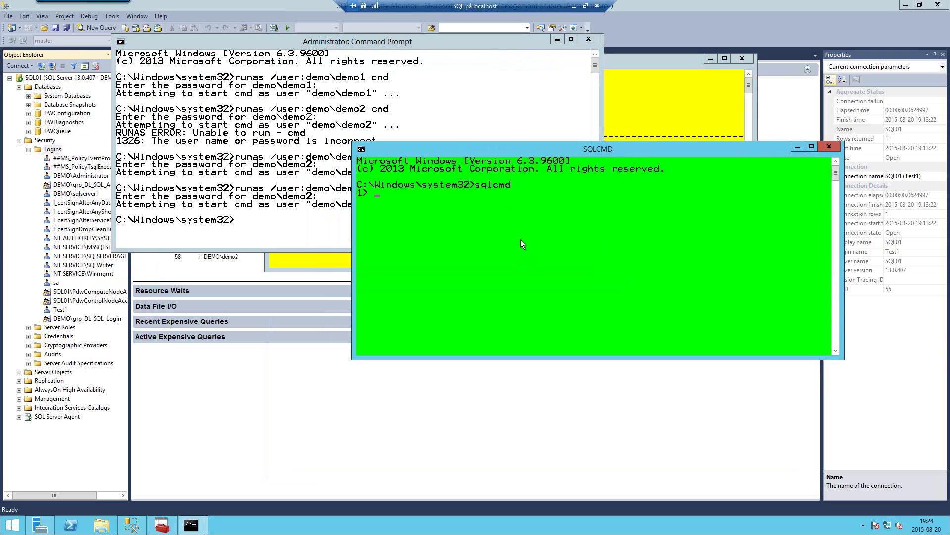
{"action": "type", "text": "select suser_name()"}
{"action": "key", "text": "Return"}
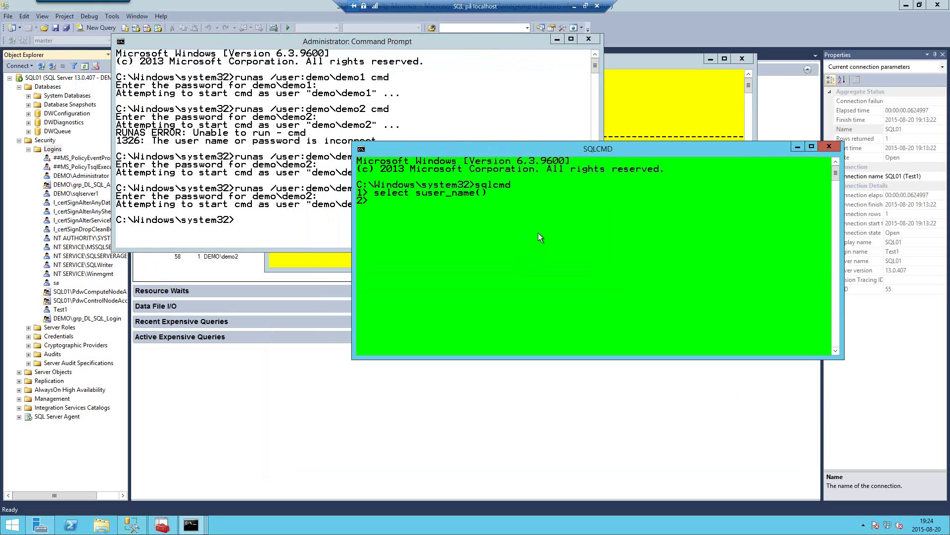
{"action": "type", "text": "go"}
{"action": "key", "text": "Return"}
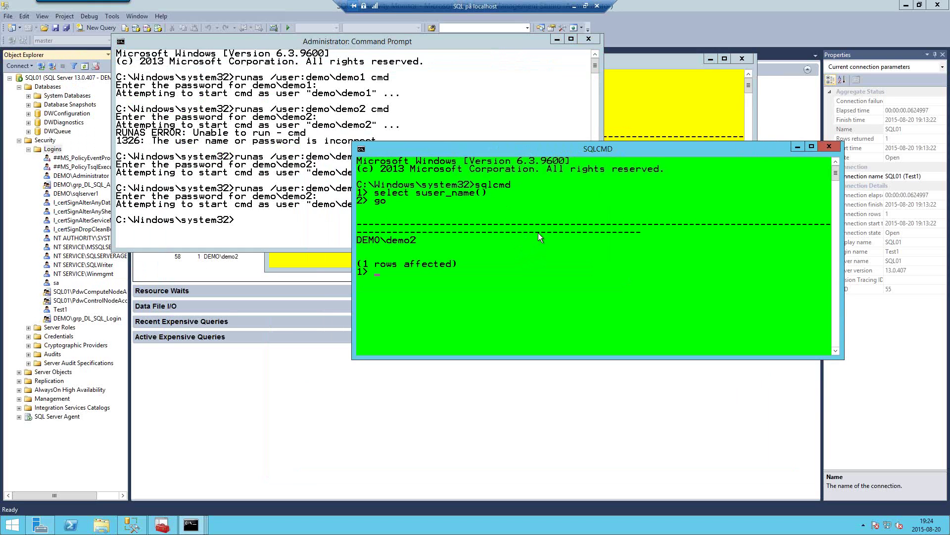
Rearrange the administrator prompt and the yellow and green consoles, then bring Management Studio forward
{"action": "left_click", "coordinate": [303, 46]}
{"action": "left_click_drag", "start_coordinate": [303, 46], "coordinate": [279, 68]}
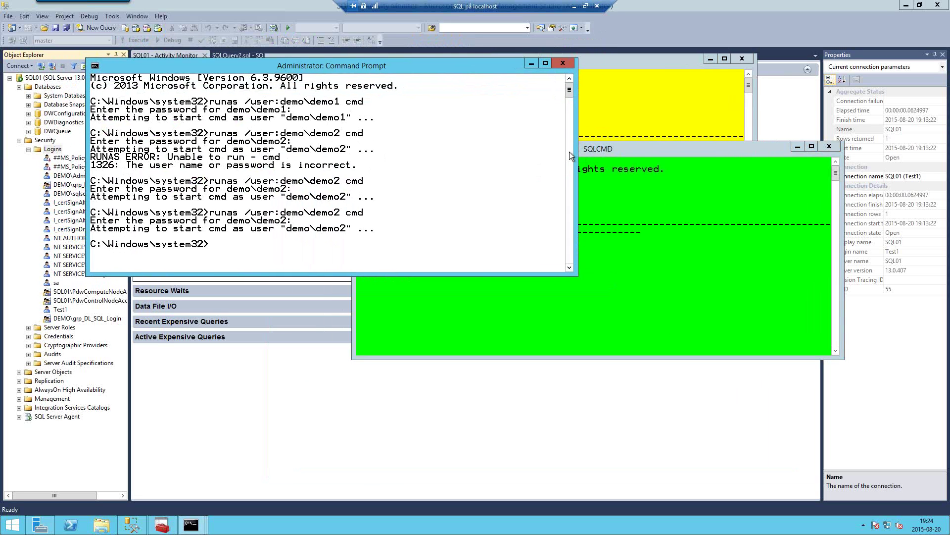
{"action": "left_click", "coordinate": [524, 105]}
{"action": "left_click", "coordinate": [513, 292]}
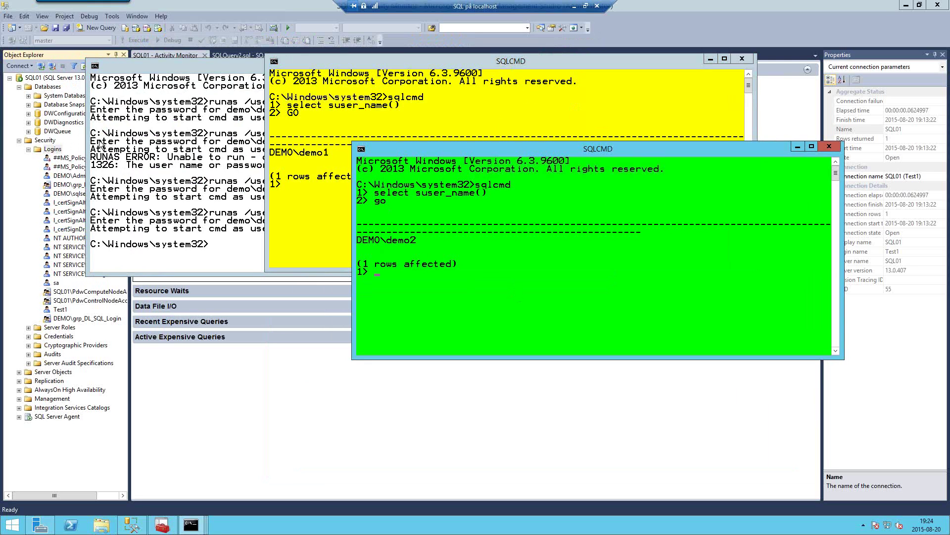
{"action": "left_click", "coordinate": [51, 151]}
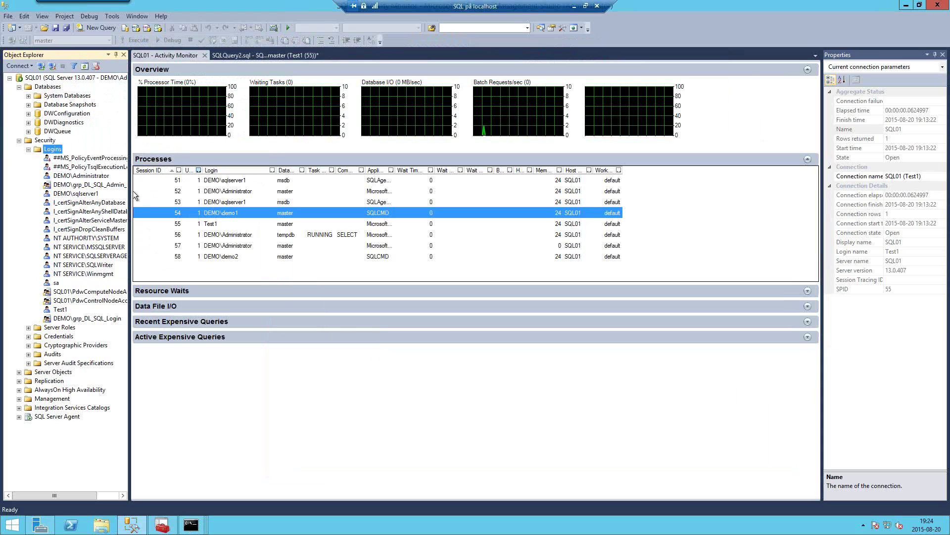
Widen Object Explorer and move the yellow demo1 console aside to reveal Activity Monitor's sessions
{"action": "left_click_drag", "start_coordinate": [131, 189], "coordinate": [239, 196]}
{"action": "key", "text": "Down"}
{"action": "key", "text": "Down"}
{"action": "key", "text": "Down"}
{"action": "key", "text": "Down"}
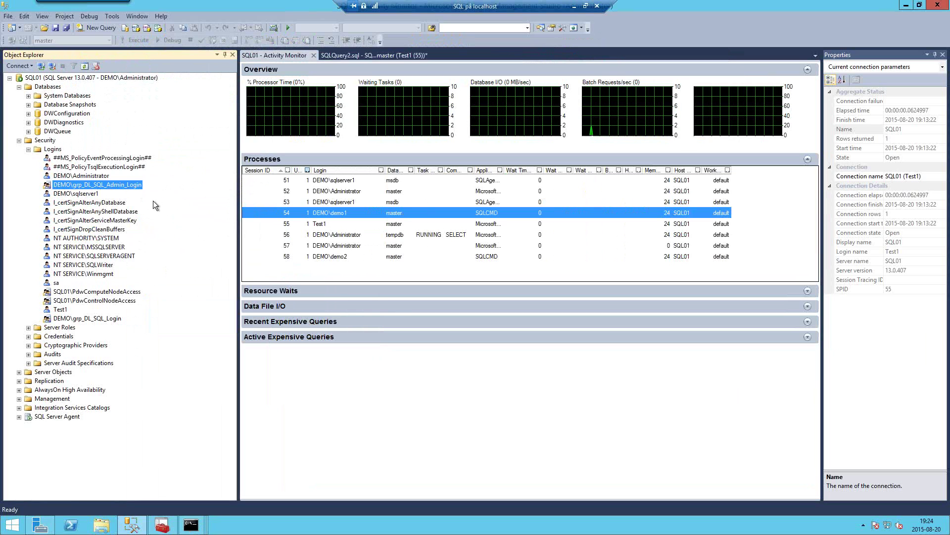
{"action": "left_click", "coordinate": [190, 524]}
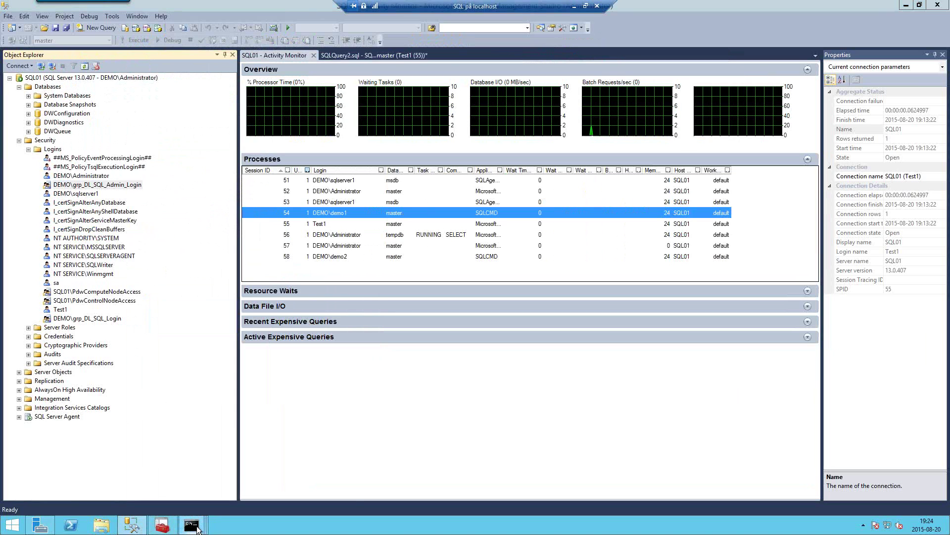
{"action": "left_click", "coordinate": [210, 472]}
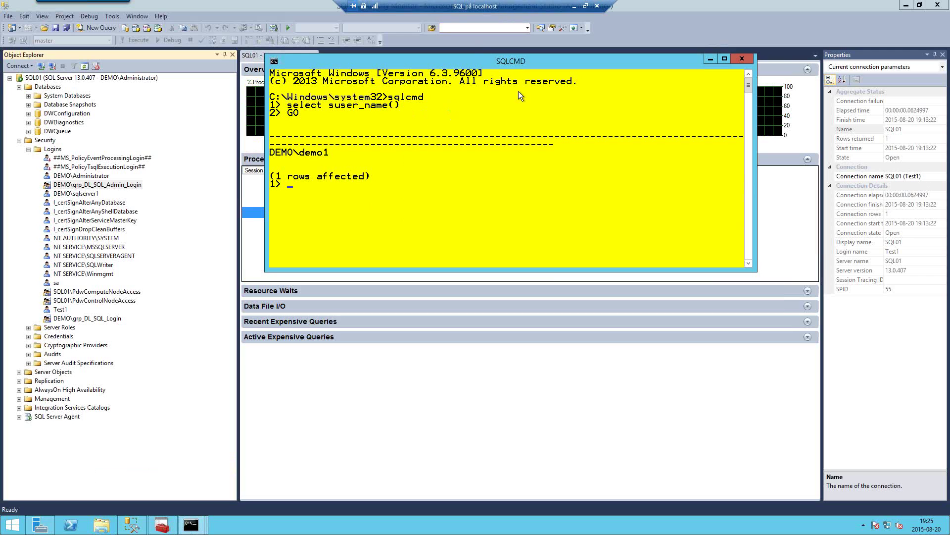
{"action": "left_click_drag", "start_coordinate": [438, 66], "coordinate": [555, 73]}
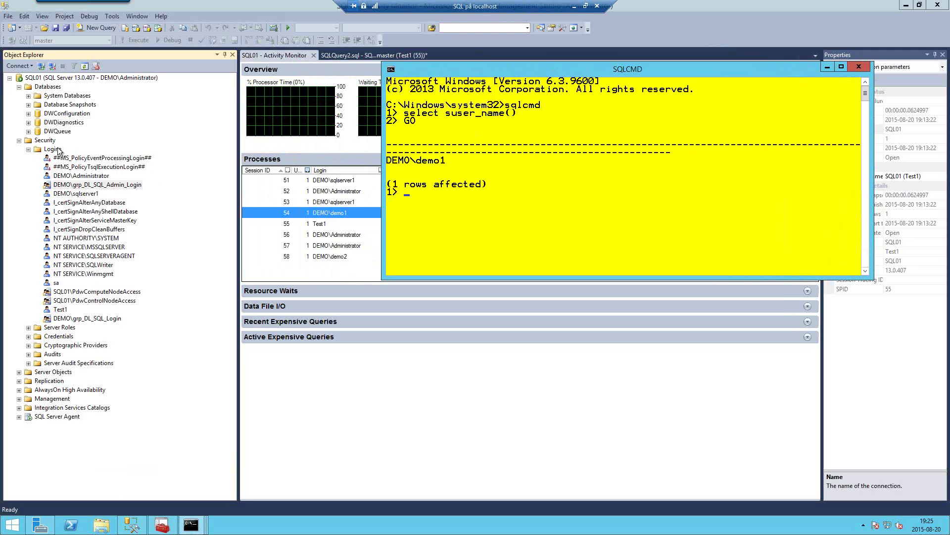
Create a Windows login for DEMO\demo3, located by searching the entire directory for demo3
{"action": "left_click", "coordinate": [55, 149]}
{"action": "right_click", "coordinate": [56, 149]}
{"action": "left_click", "coordinate": [90, 153]}
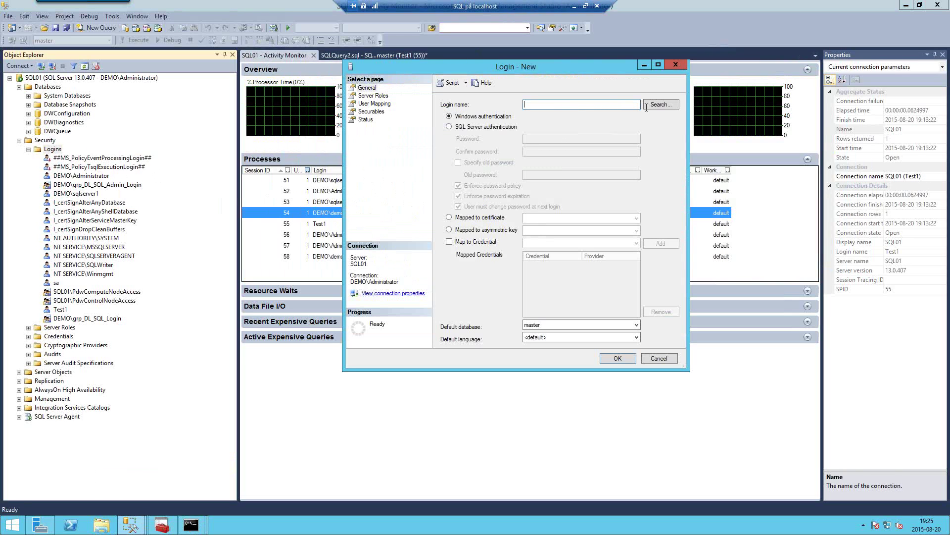
{"action": "left_click", "coordinate": [668, 104]}
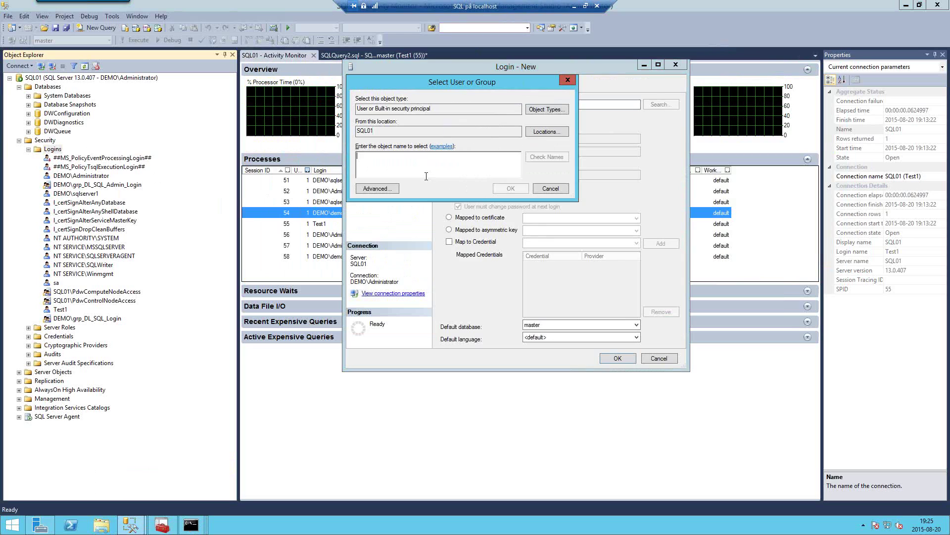
{"action": "left_click", "coordinate": [546, 132]}
{"action": "left_click", "coordinate": [415, 149]}
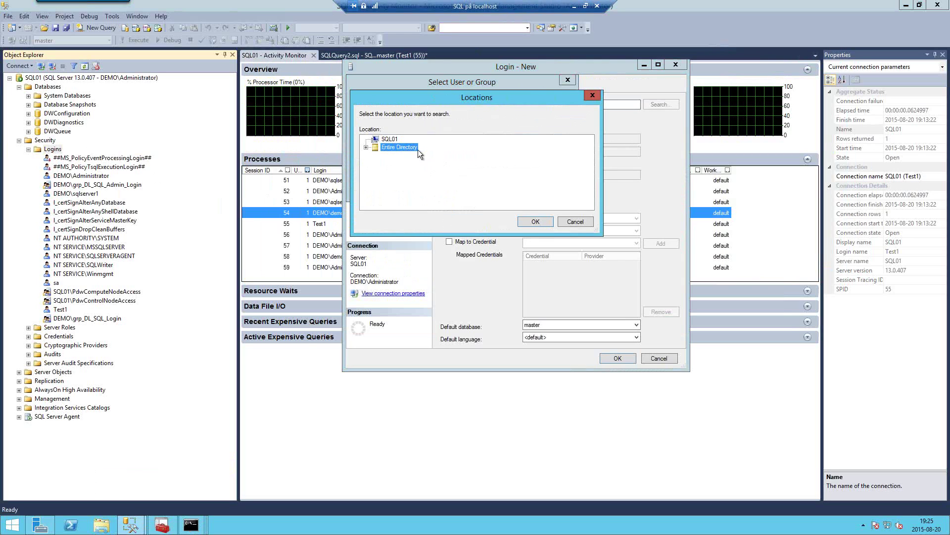
{"action": "left_click", "coordinate": [536, 222]}
{"action": "type", "text": "demo3"}
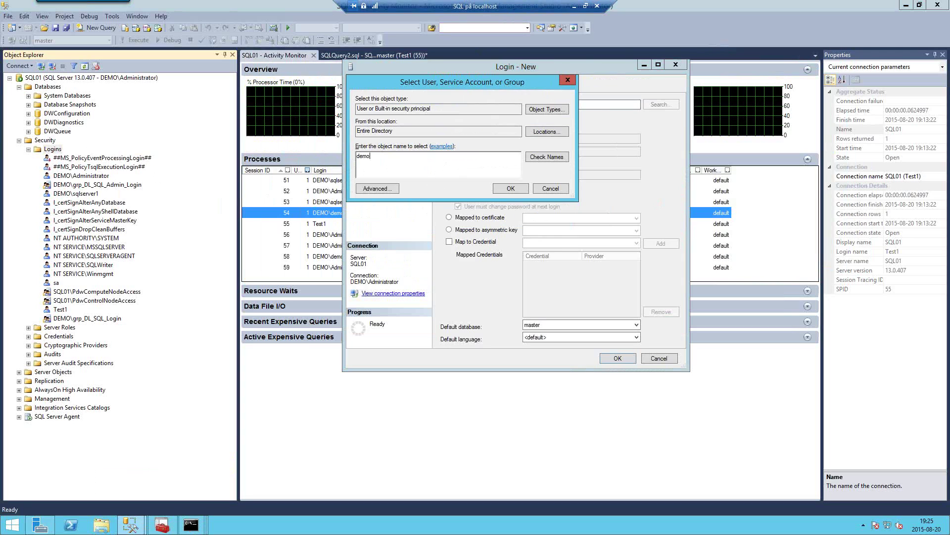
{"action": "left_click", "coordinate": [547, 157]}
{"action": "left_click", "coordinate": [512, 191]}
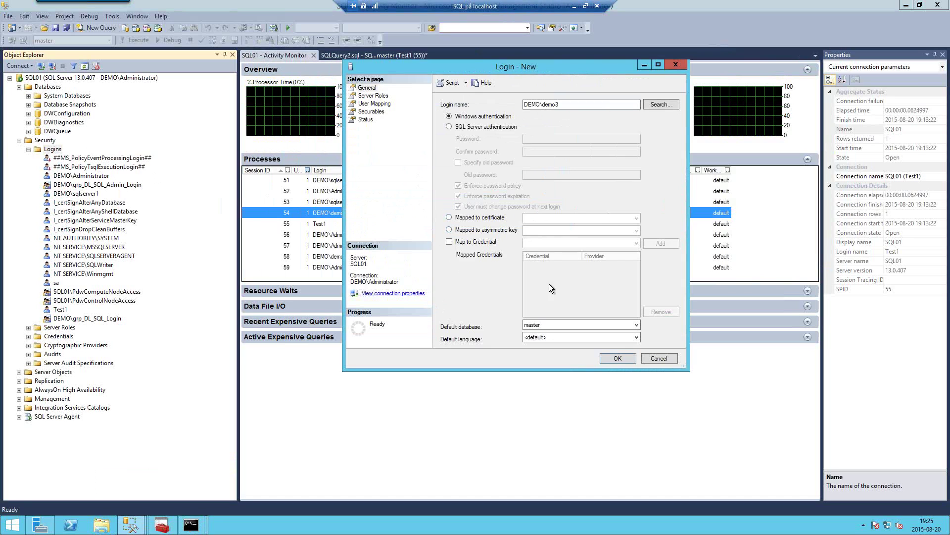
{"action": "left_click", "coordinate": [618, 358]}
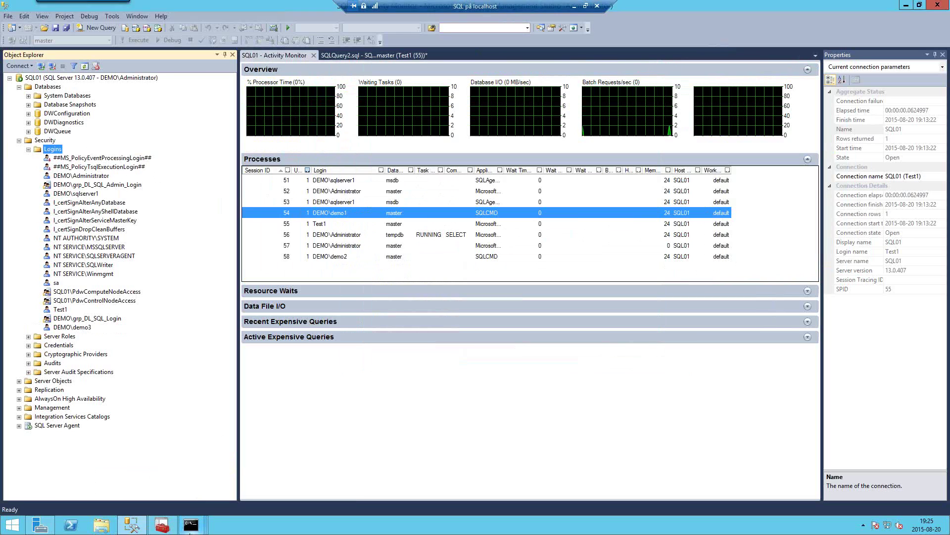
Run runas /user:demo\demo3 cmd with its password, retrying after the first attempt fails
{"action": "mouse_move", "coordinate": [191, 523]}
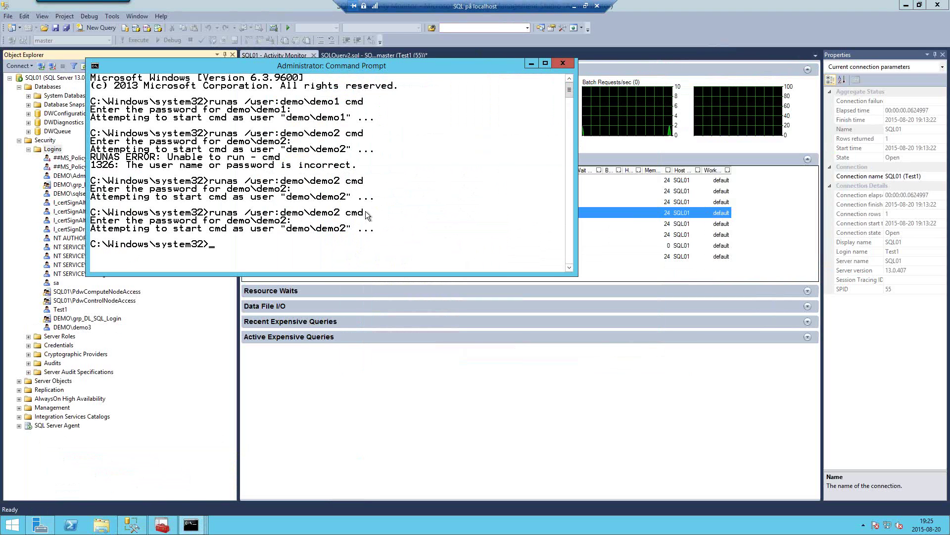
{"action": "key", "text": "Up"}
{"action": "key", "text": "Left"}
{"action": "key", "text": "Left"}
{"action": "key", "text": "Left"}
{"action": "key", "text": "Left"}
{"action": "key", "text": "BackSpace"}
{"action": "type", "text": "3"}
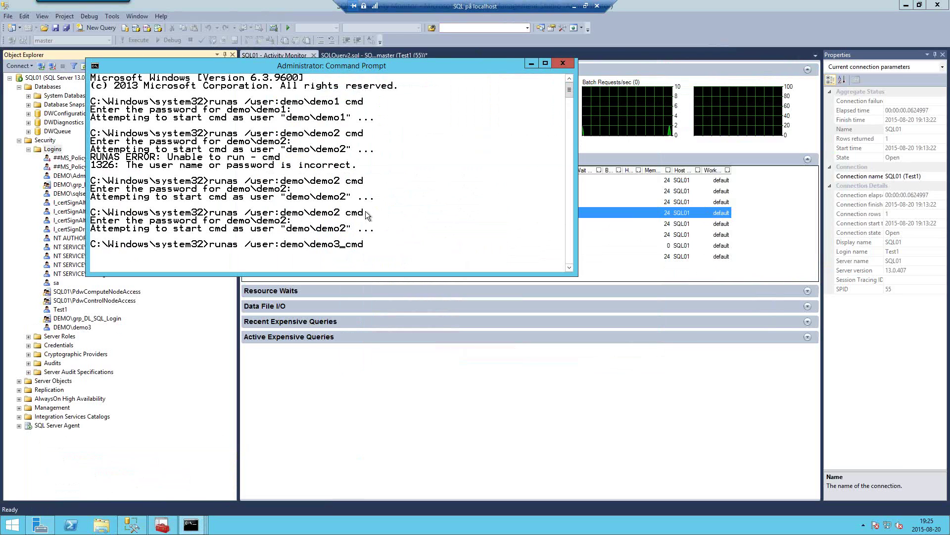
{"action": "key", "text": "Return"}
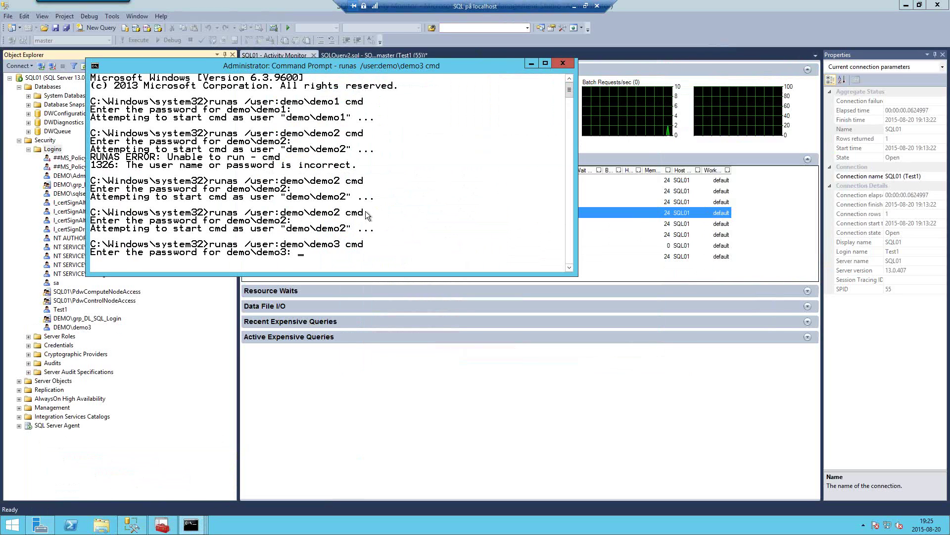
{"action": "key", "text": "Return"}
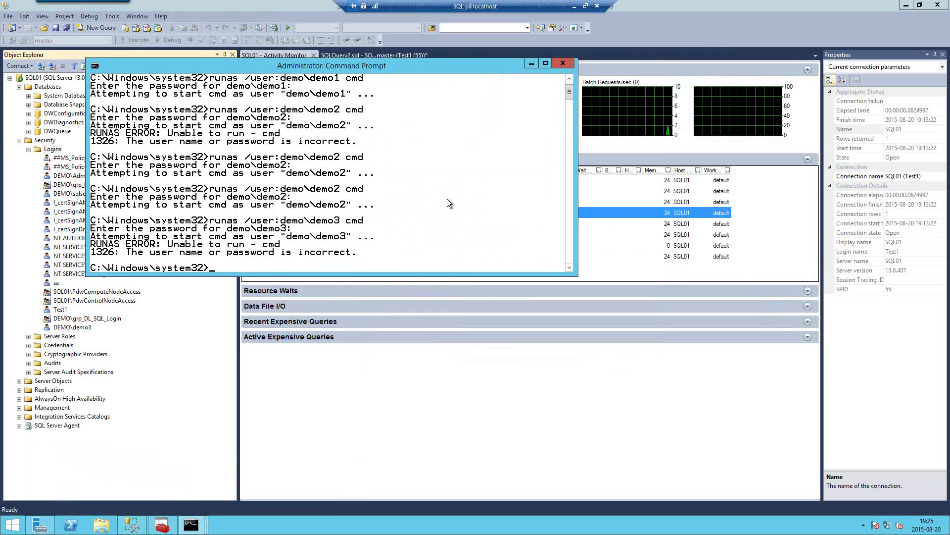
{"action": "key", "text": "Up"}
{"action": "key", "text": "Return"}
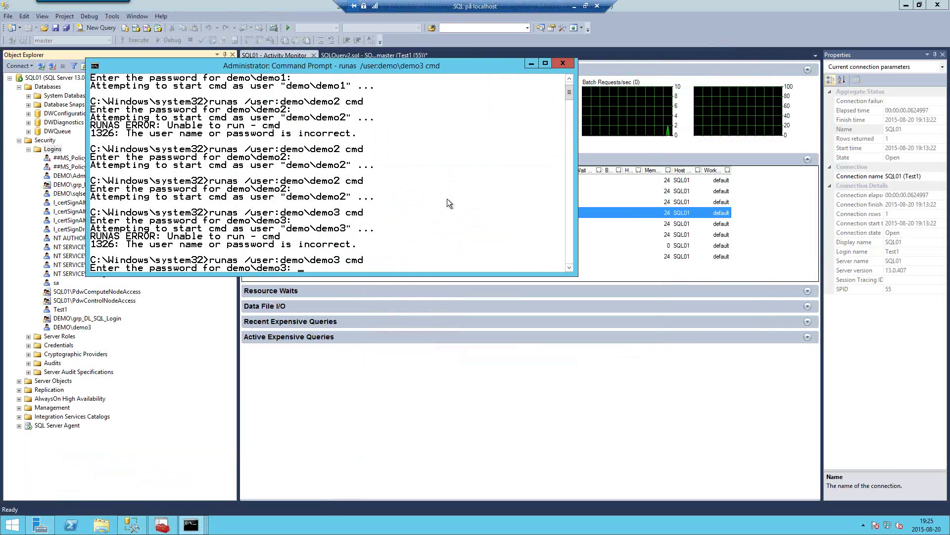
{"action": "key", "text": "Return"}
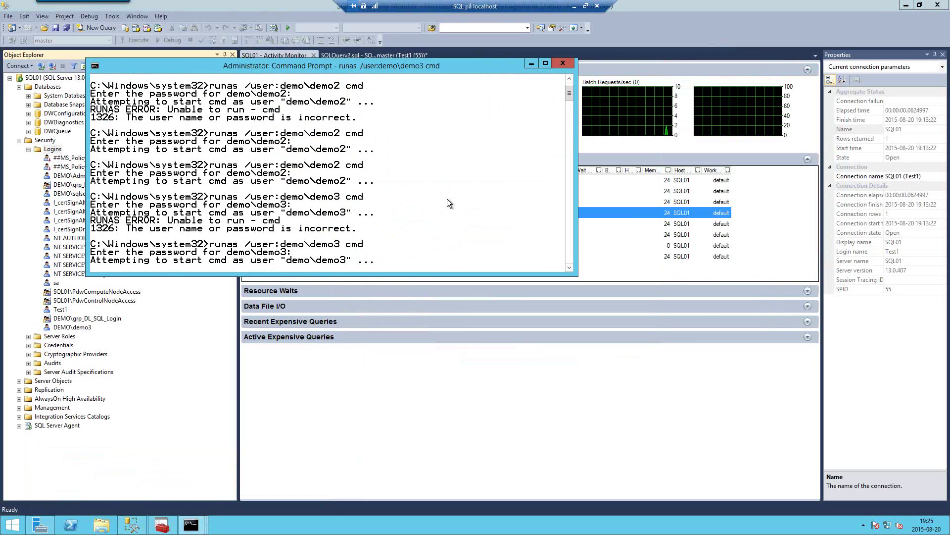
{"action": "left_click", "coordinate": [575, 8]}
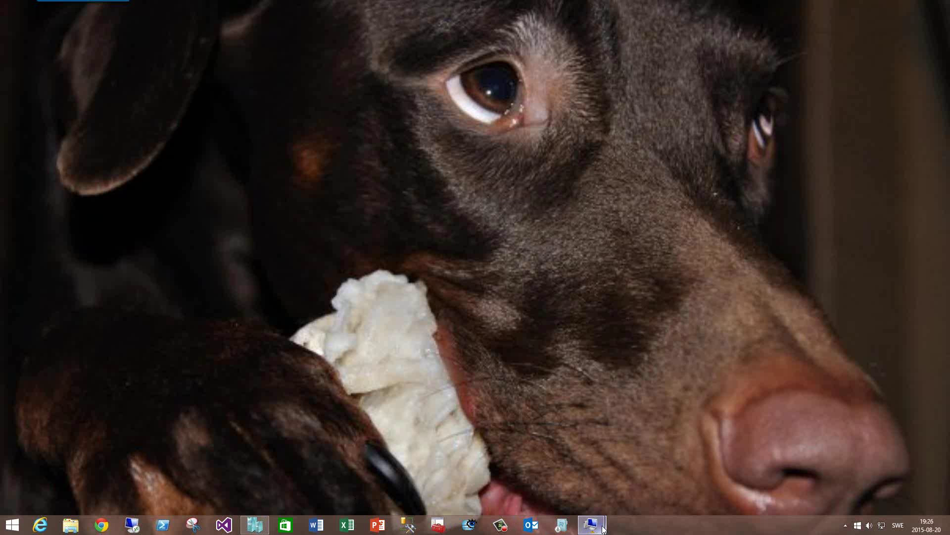
Give the demo3 console a 12x16 font, cyan screen background and black screen text
{"action": "mouse_move", "coordinate": [601, 528]}
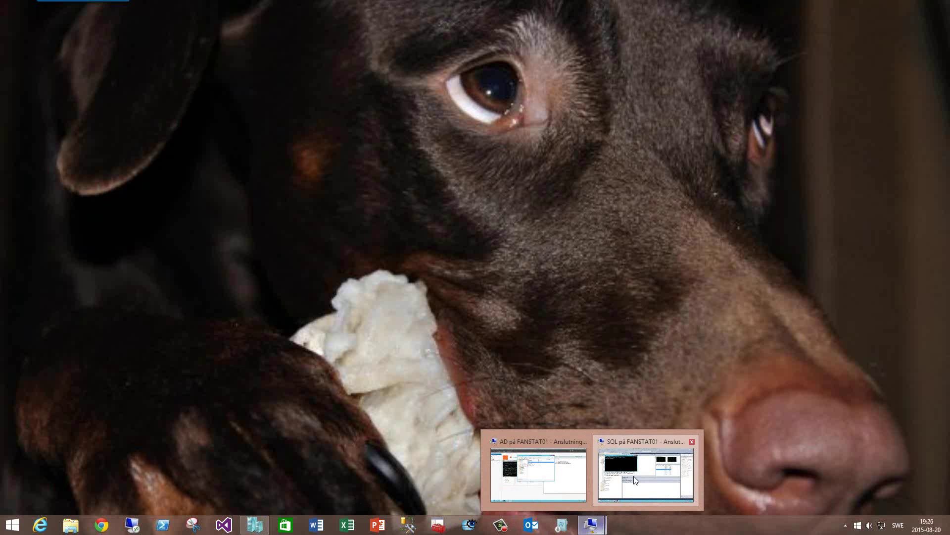
{"action": "left_click", "coordinate": [635, 477]}
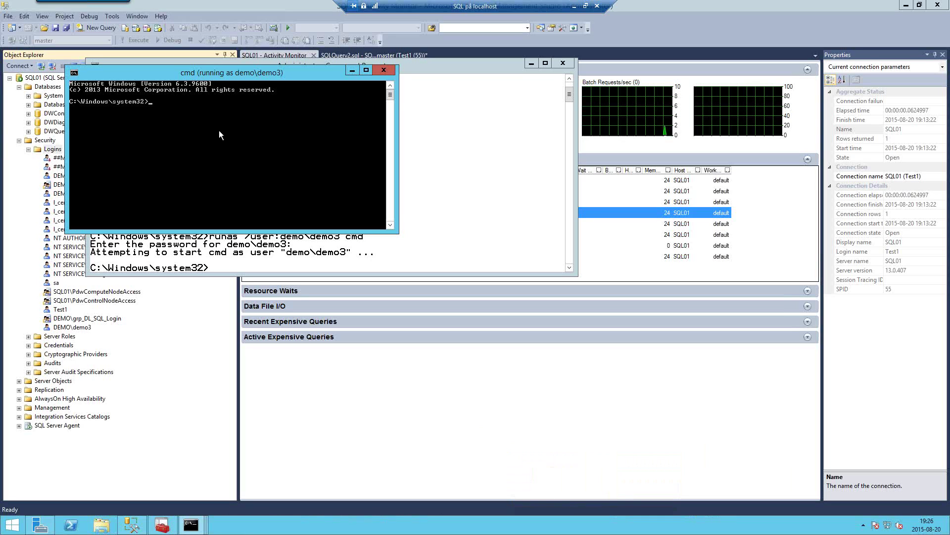
{"action": "left_click", "coordinate": [75, 74]}
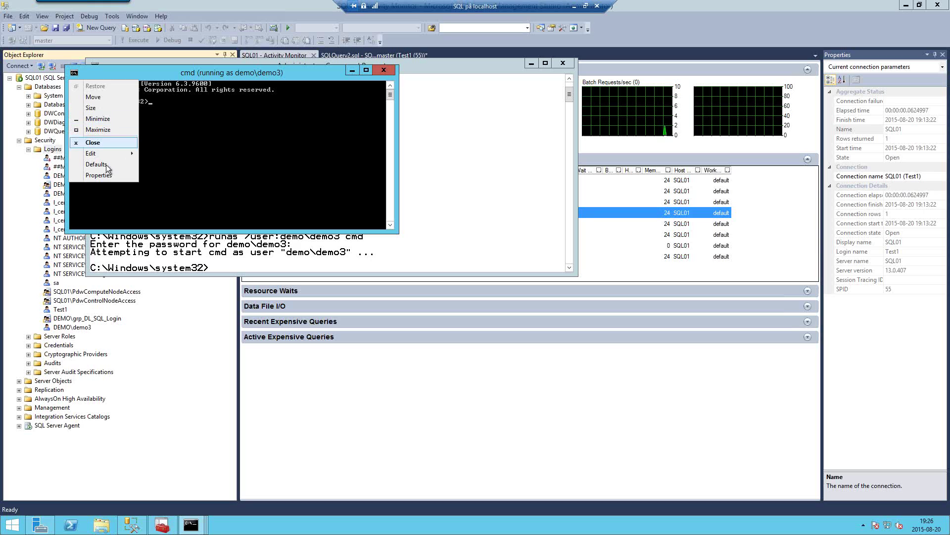
{"action": "left_click", "coordinate": [95, 176]}
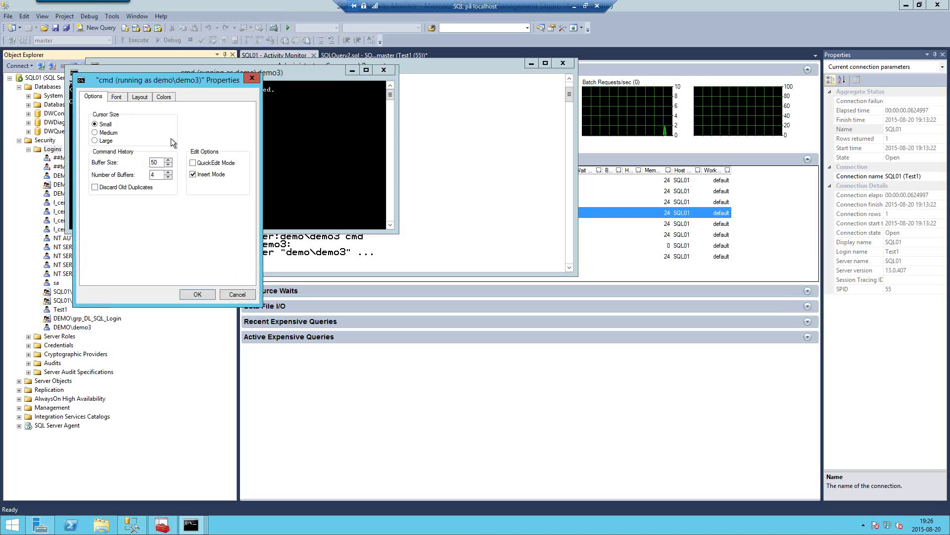
{"action": "left_click", "coordinate": [116, 97]}
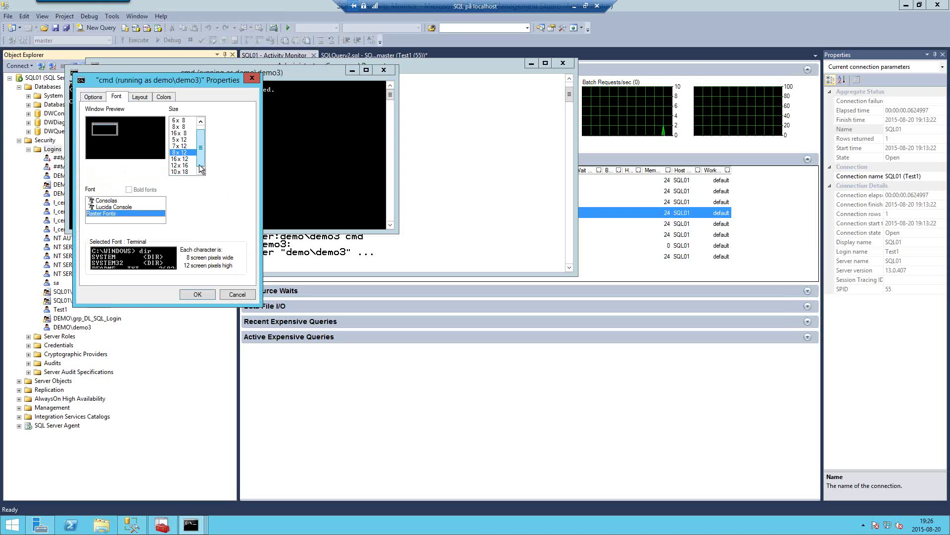
{"action": "left_click", "coordinate": [183, 170]}
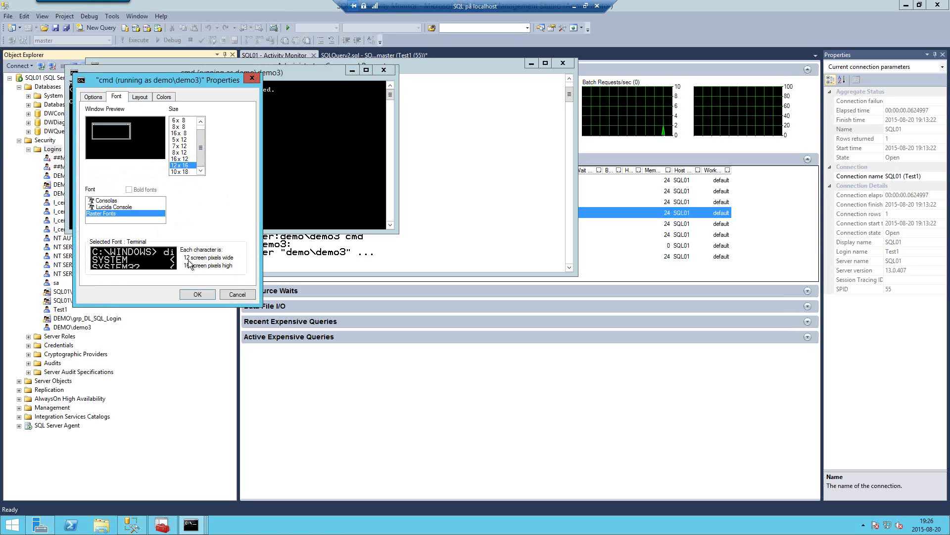
{"action": "left_click", "coordinate": [163, 98]}
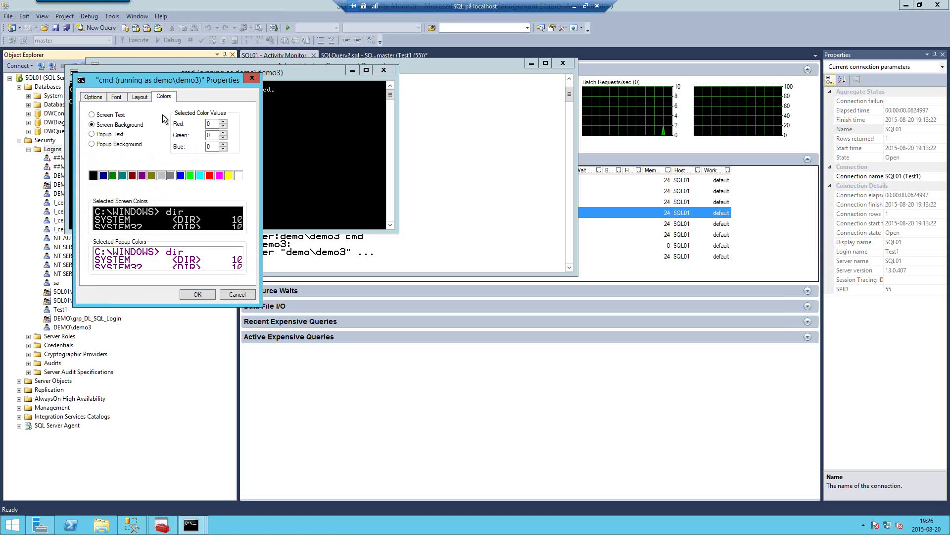
{"action": "left_click", "coordinate": [199, 176]}
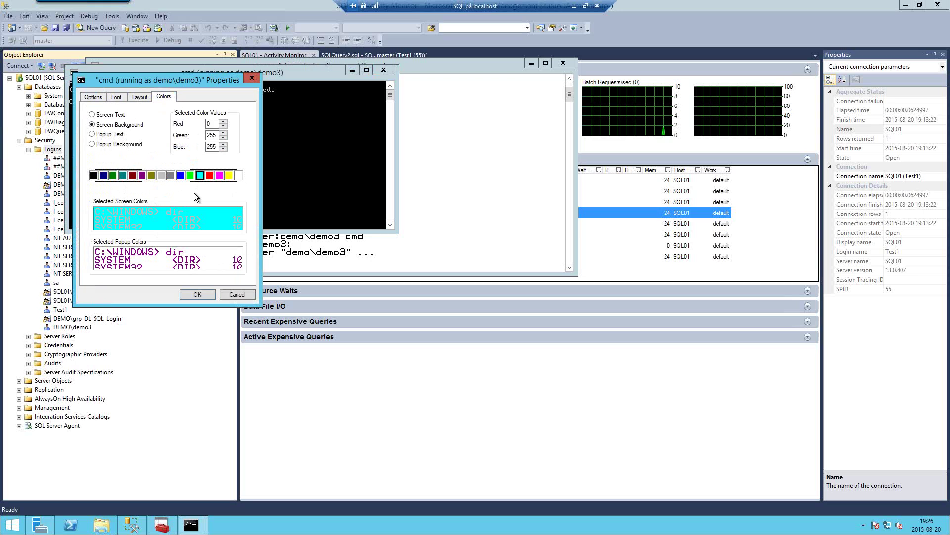
{"action": "left_click", "coordinate": [93, 114]}
{"action": "left_click", "coordinate": [94, 175]}
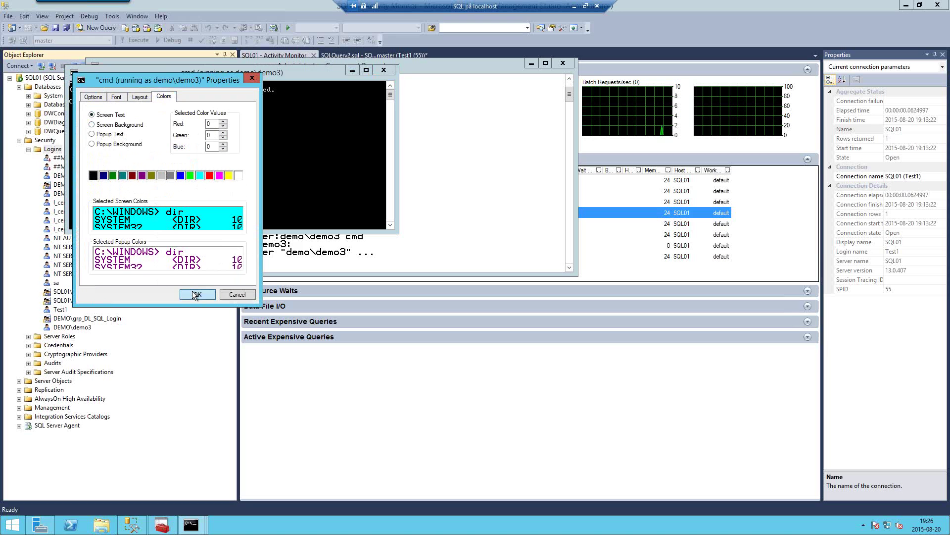
{"action": "left_click", "coordinate": [194, 294]}
{"action": "left_click_drag", "start_coordinate": [269, 75], "coordinate": [304, 117]}
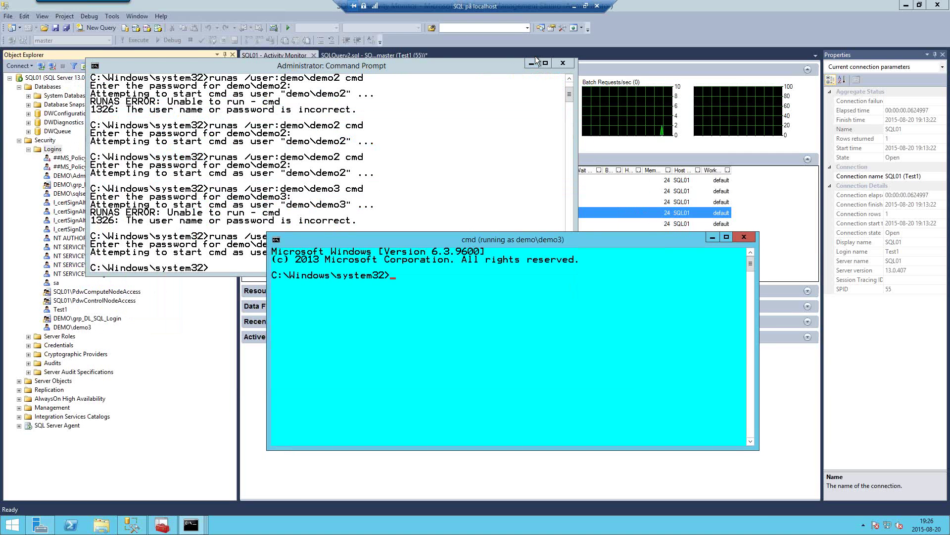
Minimize the admin prompt and Management Studio, and arrange the yellow and green consoles
{"action": "left_click", "coordinate": [531, 63]}
{"action": "left_click", "coordinate": [905, 6]}
{"action": "left_click", "coordinate": [905, 6]}
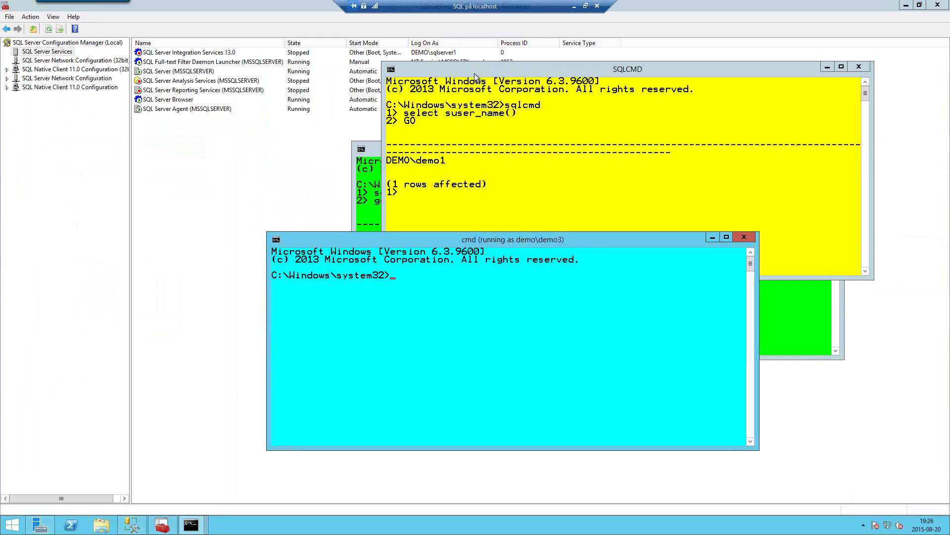
{"action": "left_click", "coordinate": [521, 77]}
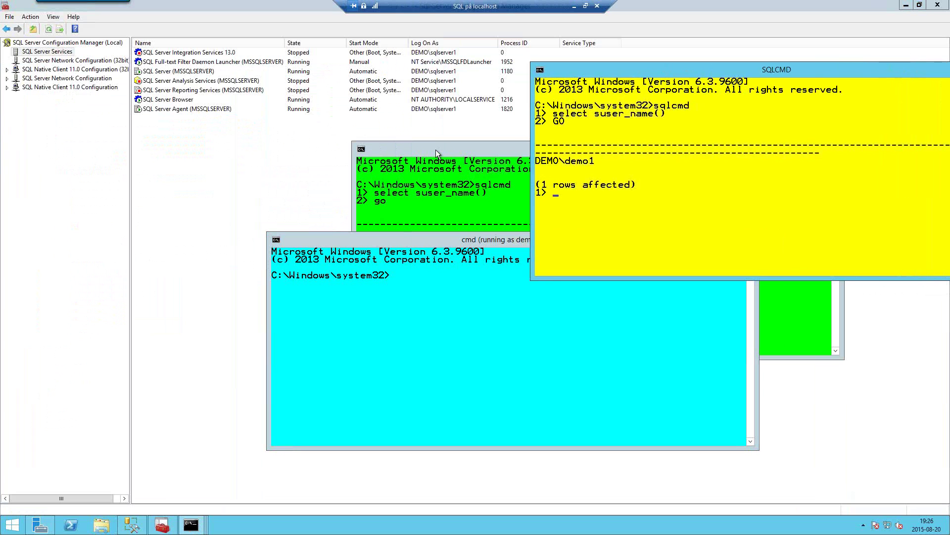
{"action": "left_click_drag", "start_coordinate": [436, 150], "coordinate": [149, 51]}
In the cyan console, run sqlcmd with select suser_name() and go, returning DEMO\demo3
{"action": "left_click", "coordinate": [436, 304]}
{"action": "type", "text": "sql"}
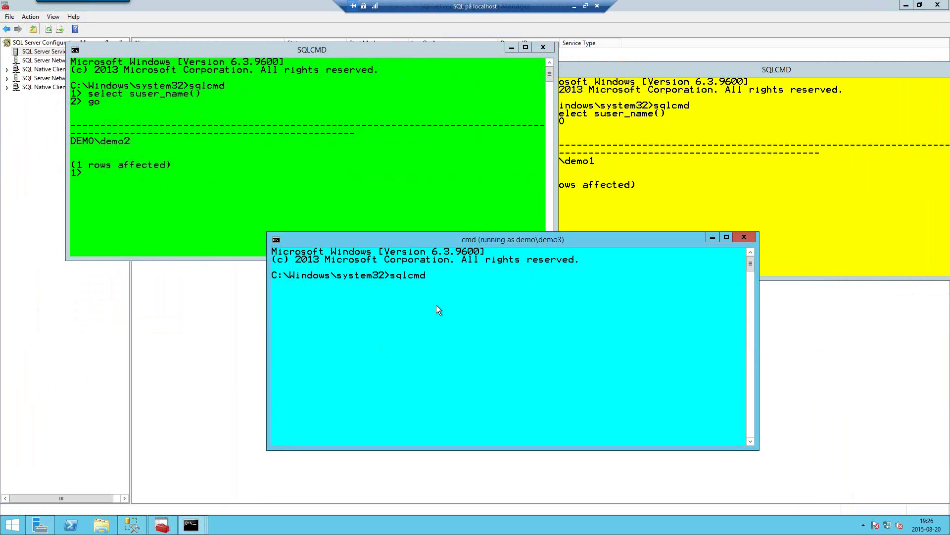
{"action": "type", "text": "cmd"}
{"action": "key", "text": "Return"}
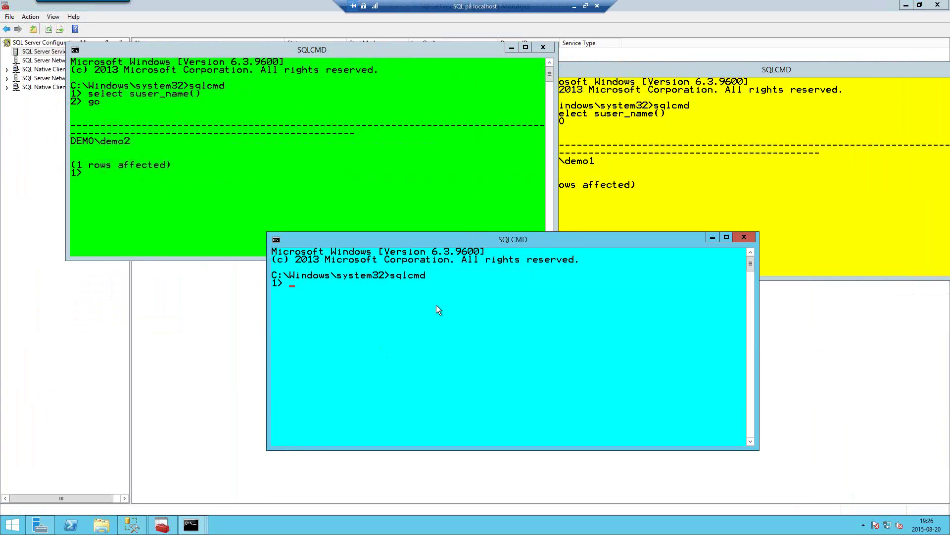
{"action": "type", "text": "select "}
{"action": "type", "text": "user"}
{"action": "key", "text": "BackSpace"}
{"action": "key", "text": "BackSpace"}
{"action": "key", "text": "BackSpace"}
{"action": "key", "text": "BackSpace"}
{"action": "type", "text": "suser_name()"}
{"action": "key", "text": "Return"}
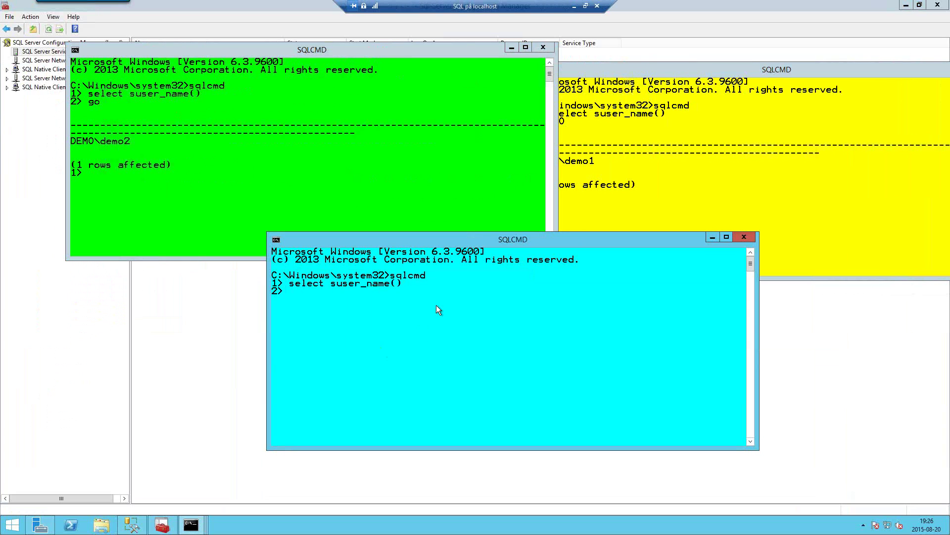
{"action": "type", "text": "go"}
{"action": "key", "text": "Return"}
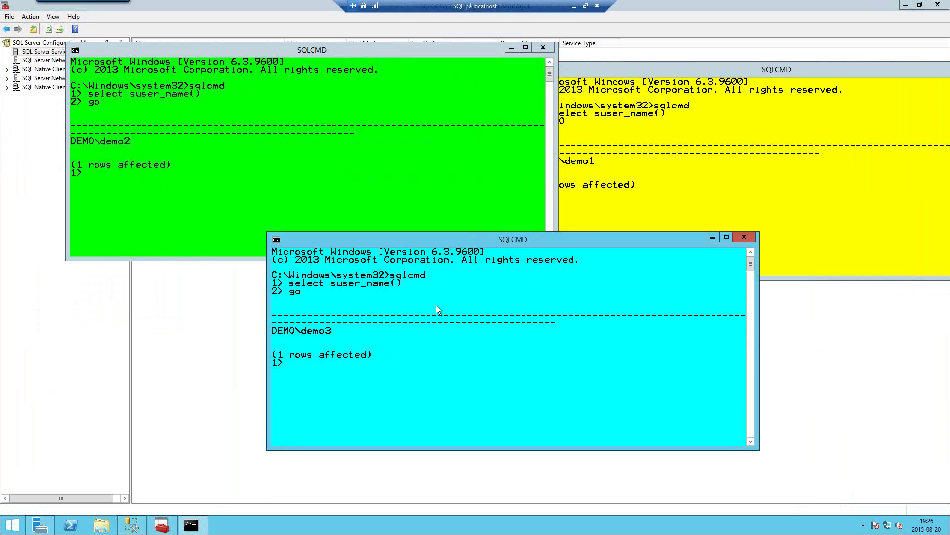
{"action": "left_click", "coordinate": [418, 50]}
{"action": "left_click_drag", "start_coordinate": [419, 53], "coordinate": [419, 85]}
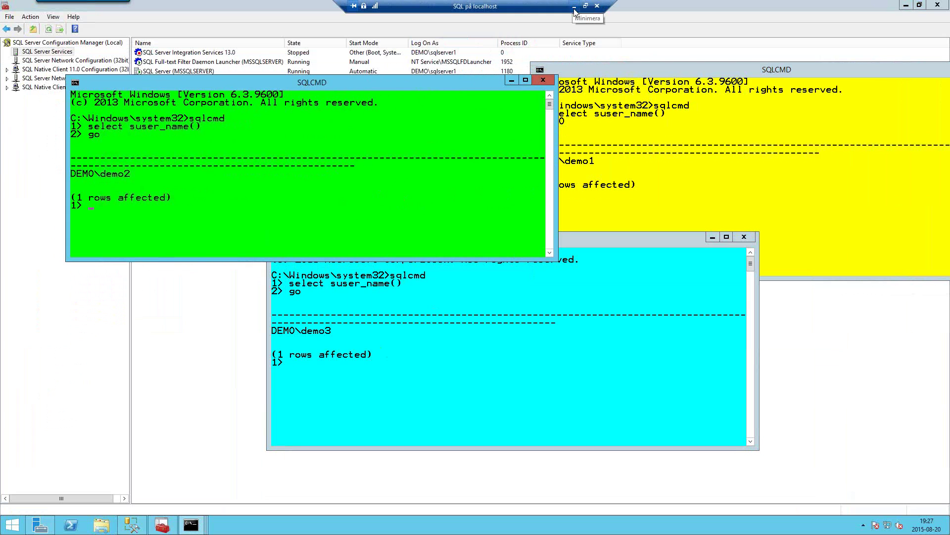
Leave the remote desktop and advance the PowerPoint slideshow to the Server Roles slide
{"action": "left_click", "coordinate": [575, 11]}
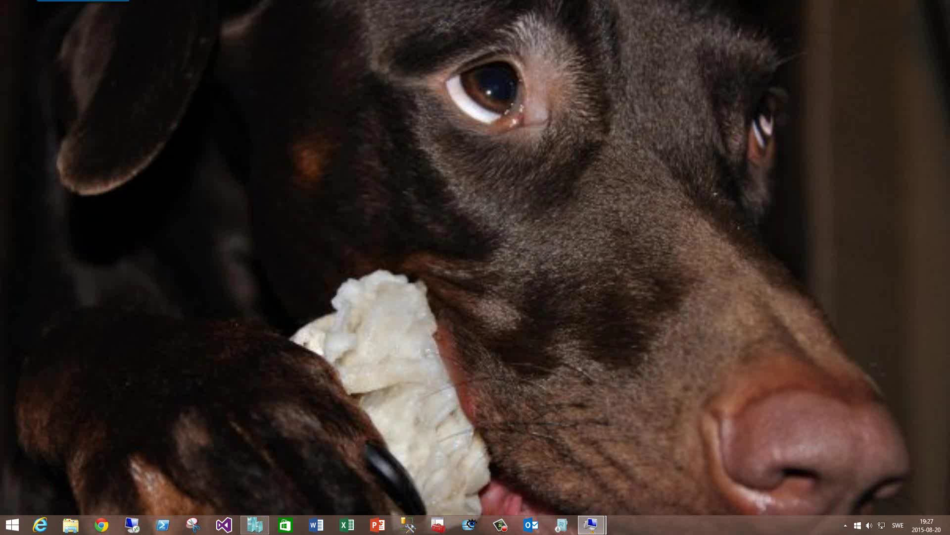
{"action": "left_click", "coordinate": [377, 525]}
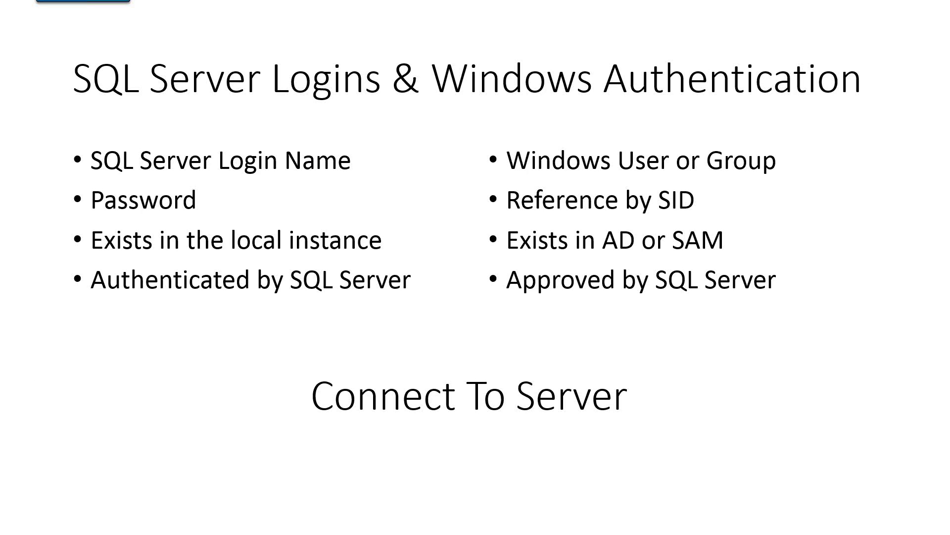
{"action": "key", "text": "Right"}
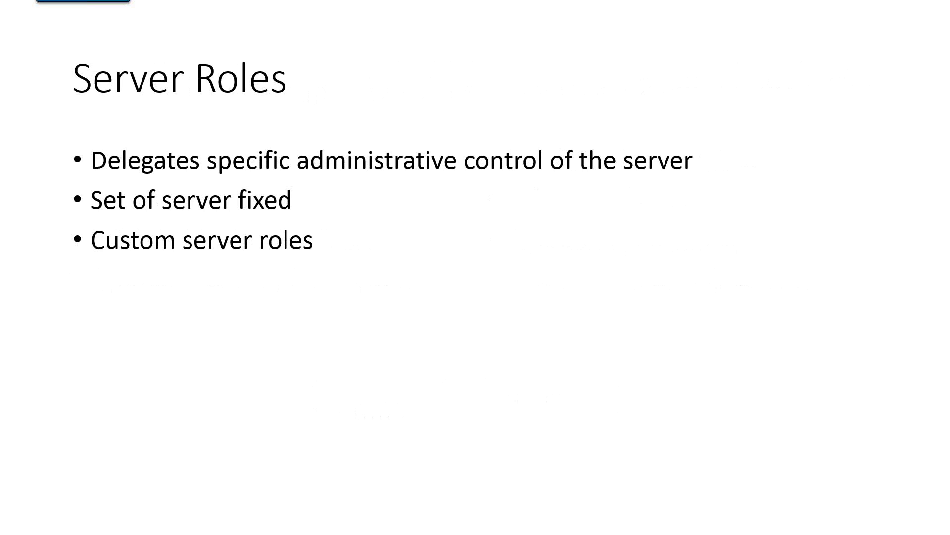
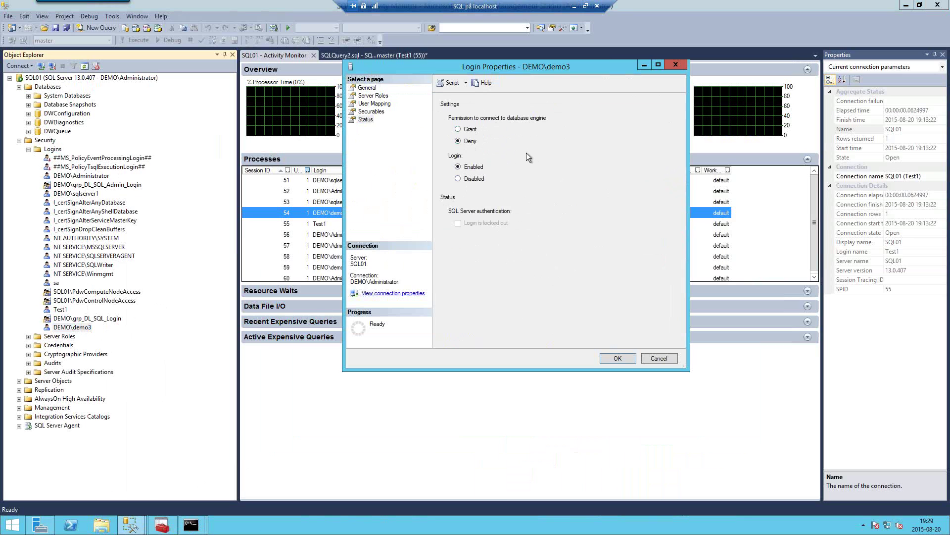
Save the deny, then rerun select suser_name() in the open demo3 session, which still returns DEMO\demo3
{"action": "left_click", "coordinate": [618, 358]}
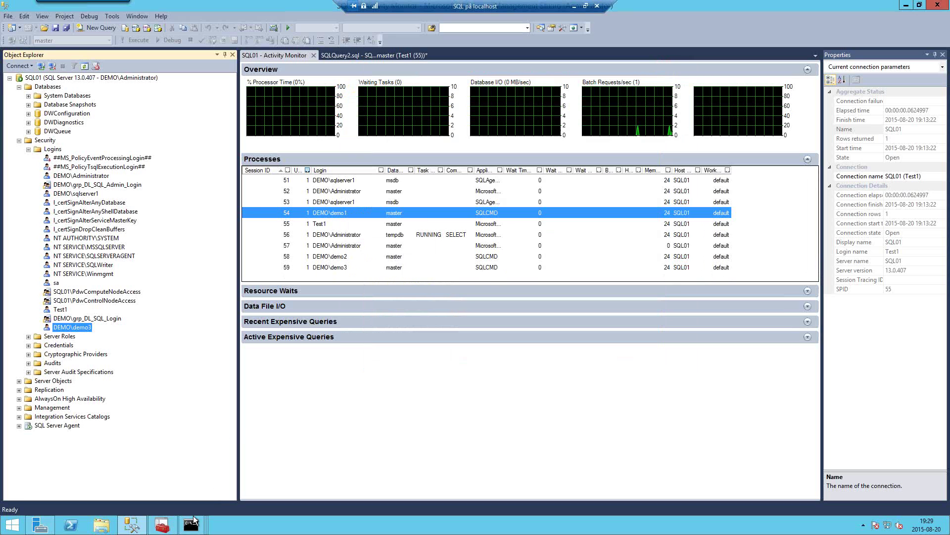
{"action": "mouse_move", "coordinate": [191, 528]}
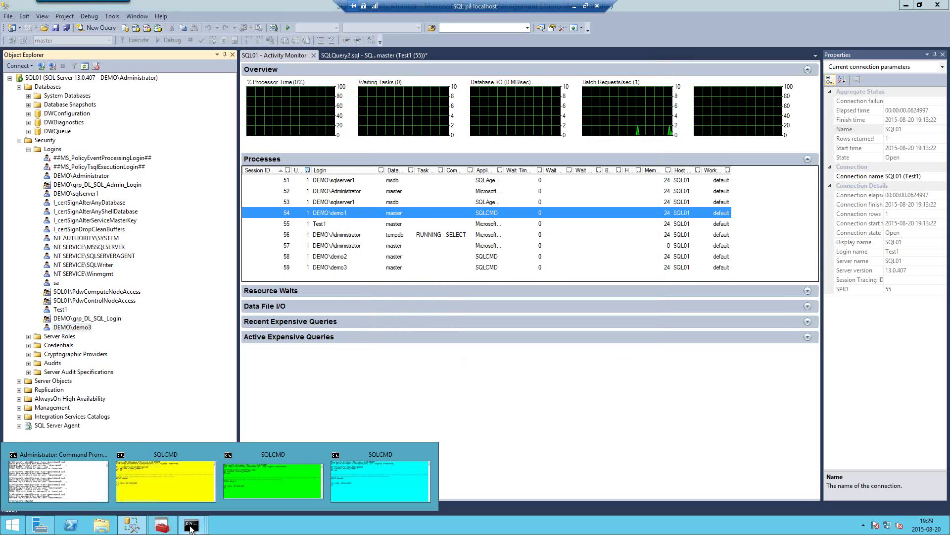
{"action": "left_click", "coordinate": [385, 477]}
{"action": "type", "text": "go"}
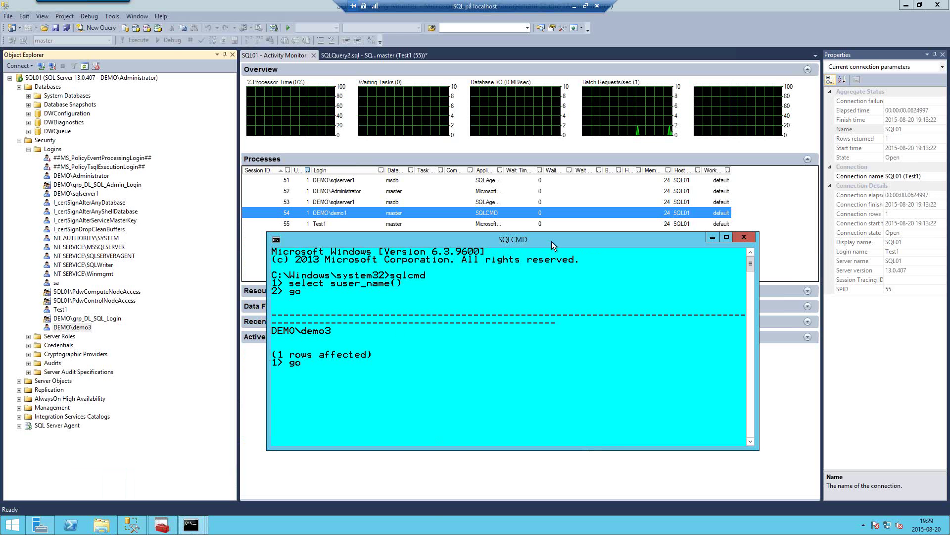
{"action": "key", "text": "Up"}
{"action": "key", "text": "Return"}
{"action": "type", "text": "go"}
{"action": "key", "text": "Return"}
Exit sqlcmd and reconnect as DEMO\demo3, which now fails with 'Login failed'
{"action": "type", "text": "exit"}
{"action": "key", "text": "Return"}
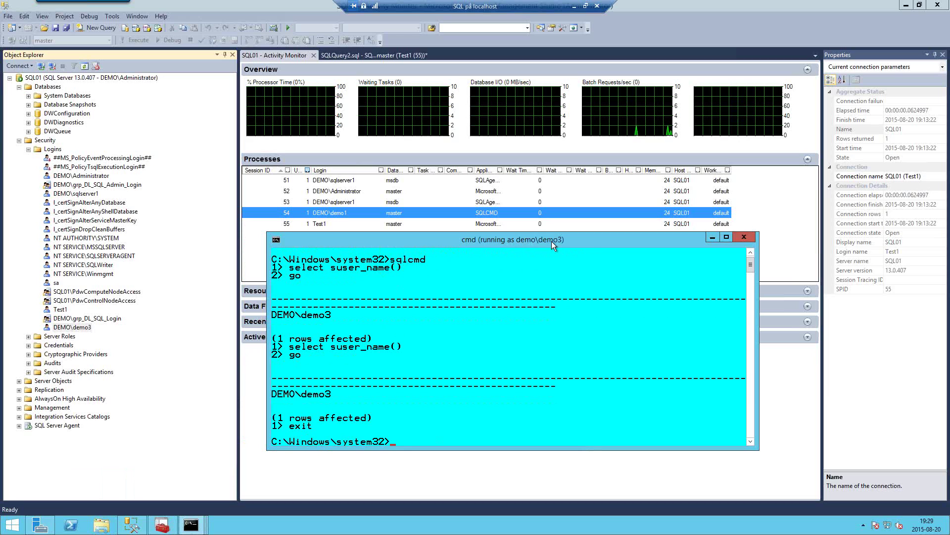
{"action": "key", "text": "Up"}
{"action": "key", "text": "Return"}
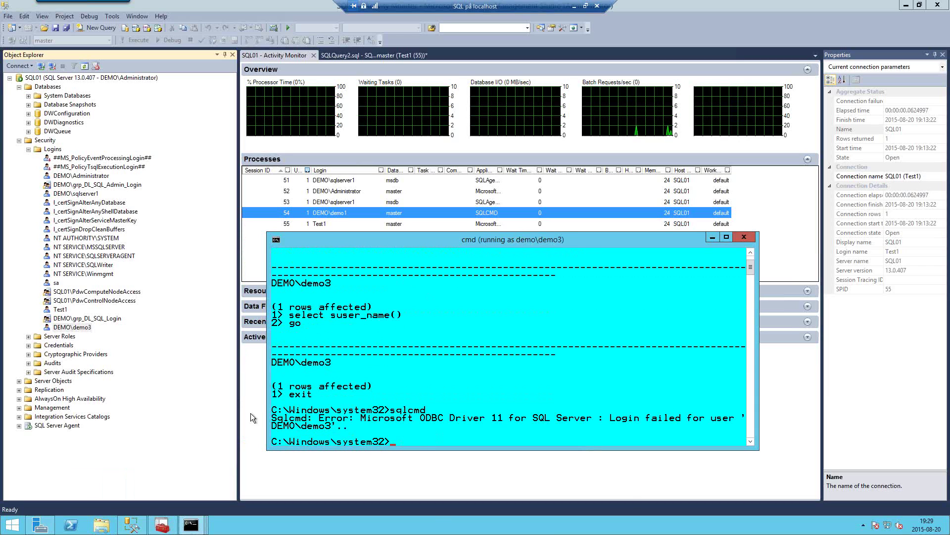
Toggle DEMO\demo3's Status options and save it with connect permission Granted and login Enabled
{"action": "left_click", "coordinate": [132, 525]}
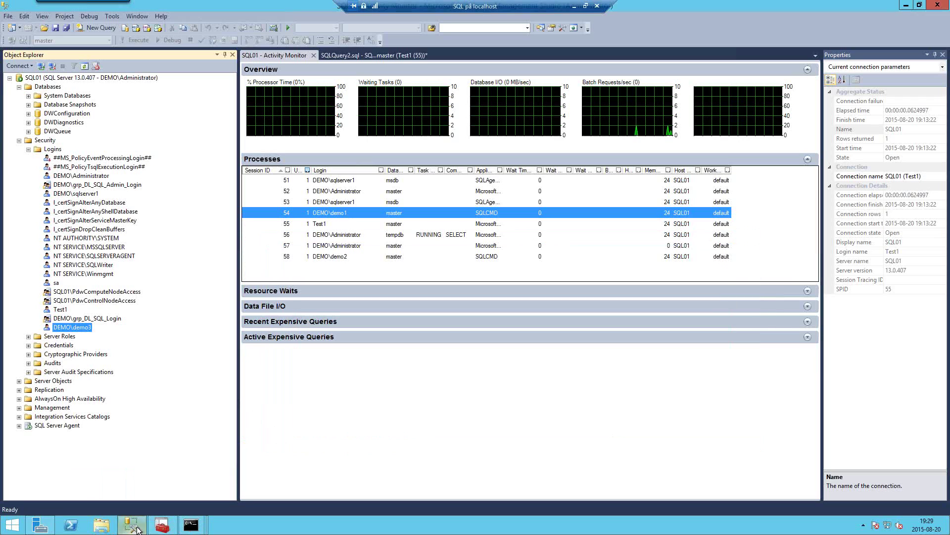
{"action": "right_click", "coordinate": [79, 330]}
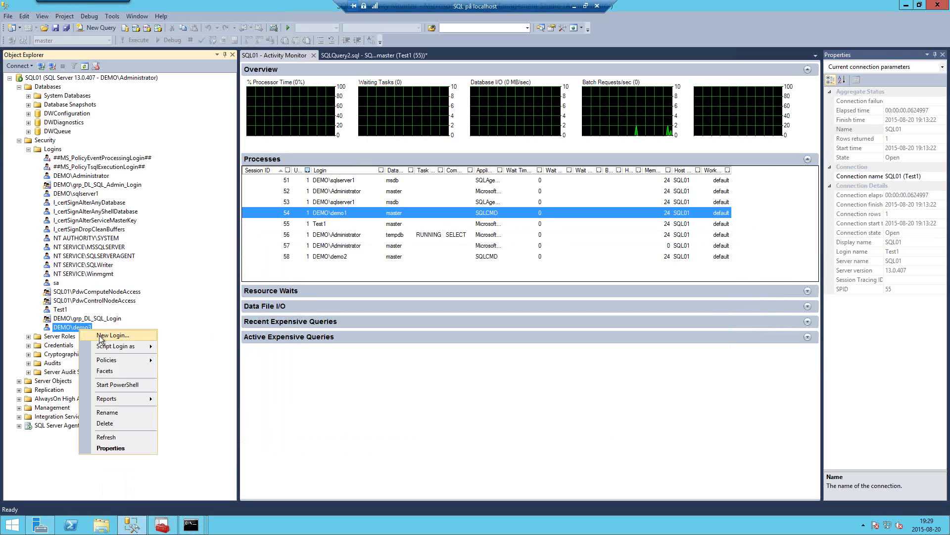
{"action": "left_click", "coordinate": [125, 447]}
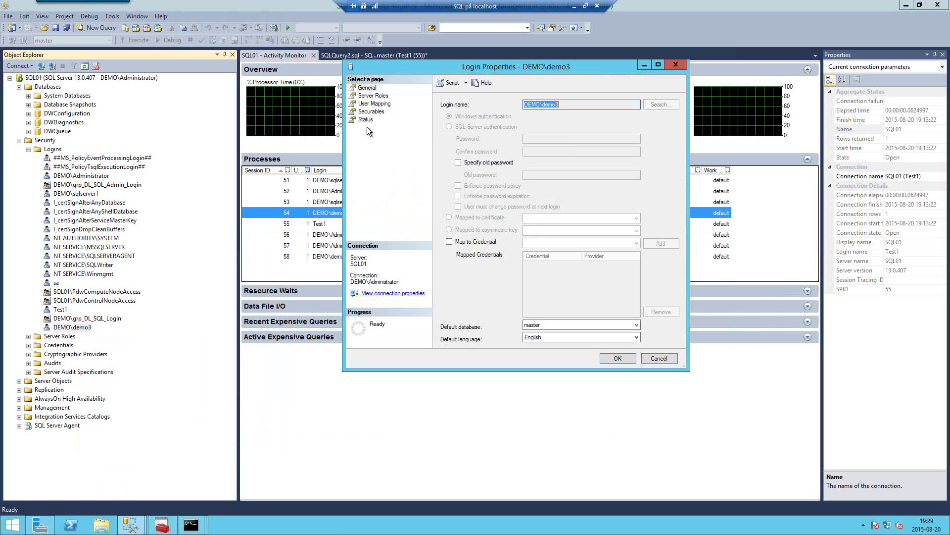
{"action": "left_click", "coordinate": [365, 119]}
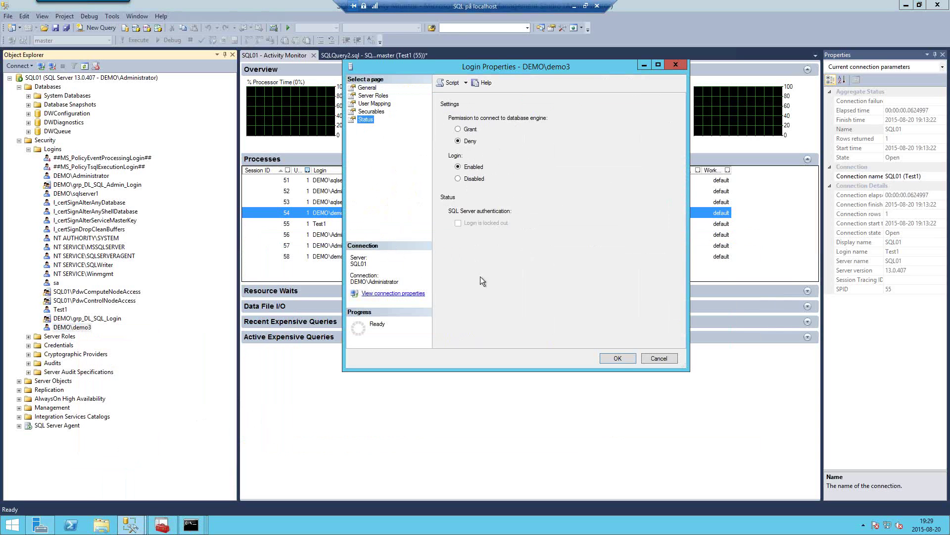
{"action": "left_click", "coordinate": [458, 130]}
{"action": "left_click", "coordinate": [458, 141]}
{"action": "left_click", "coordinate": [458, 129]}
{"action": "left_click", "coordinate": [457, 179]}
{"action": "left_click", "coordinate": [474, 168]}
{"action": "left_click", "coordinate": [622, 355]}
Reconnect with sqlcmd as DEMO\demo3, run select suser_name() to confirm the login, then exit
{"action": "mouse_move", "coordinate": [191, 525]}
{"action": "left_click", "coordinate": [380, 502]}
{"action": "type", "text": "0"}
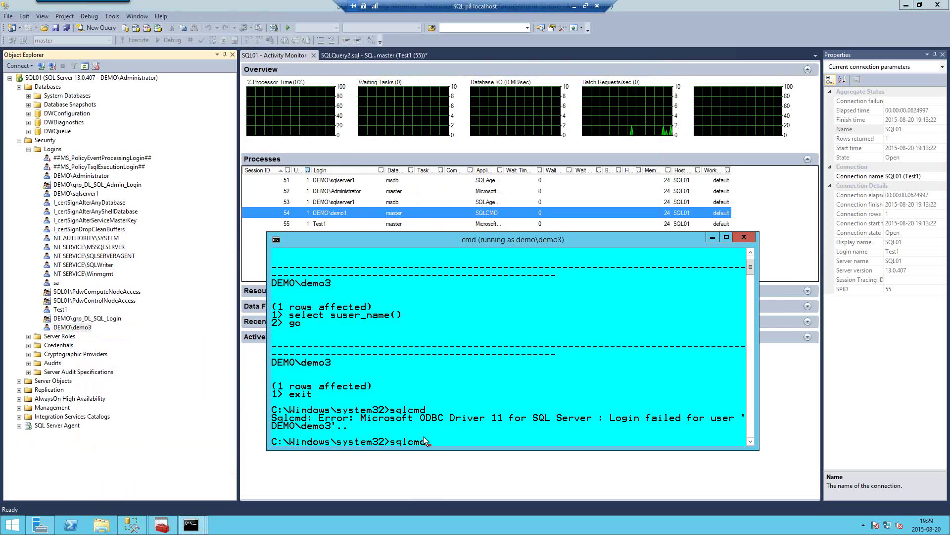
{"action": "key", "text": "Return"}
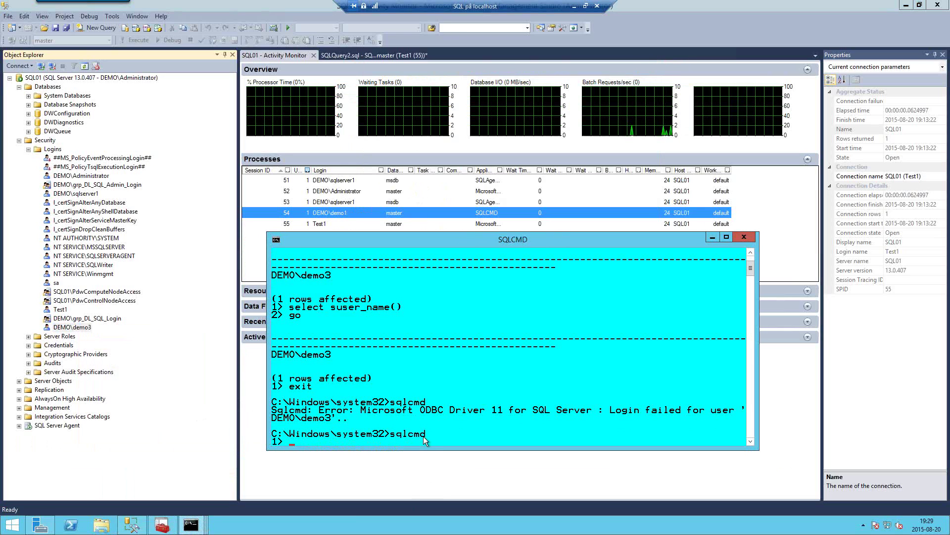
{"action": "type", "text": "select suser_name()"}
{"action": "key", "text": "Return"}
{"action": "type", "text": "go"}
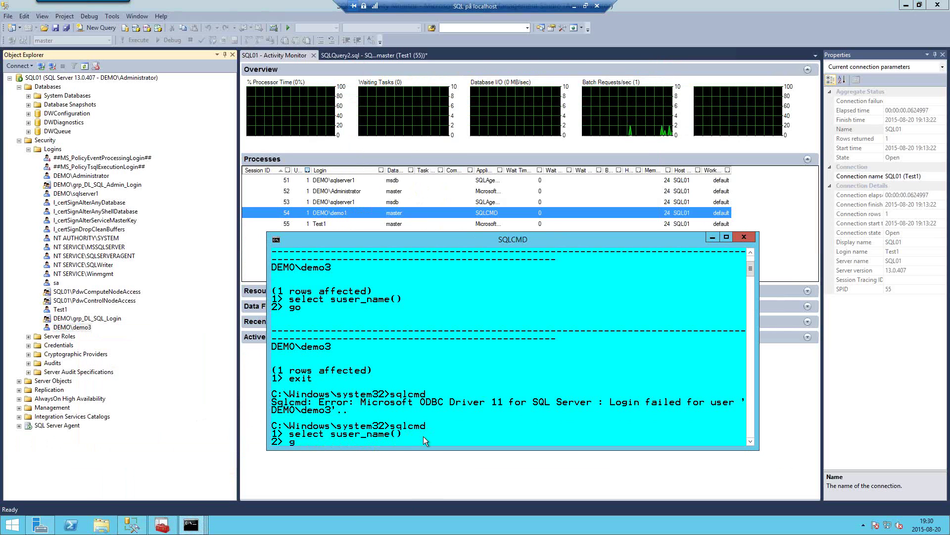
{"action": "key", "text": "Return"}
{"action": "type", "text": "exit"}
{"action": "key", "text": "Return"}
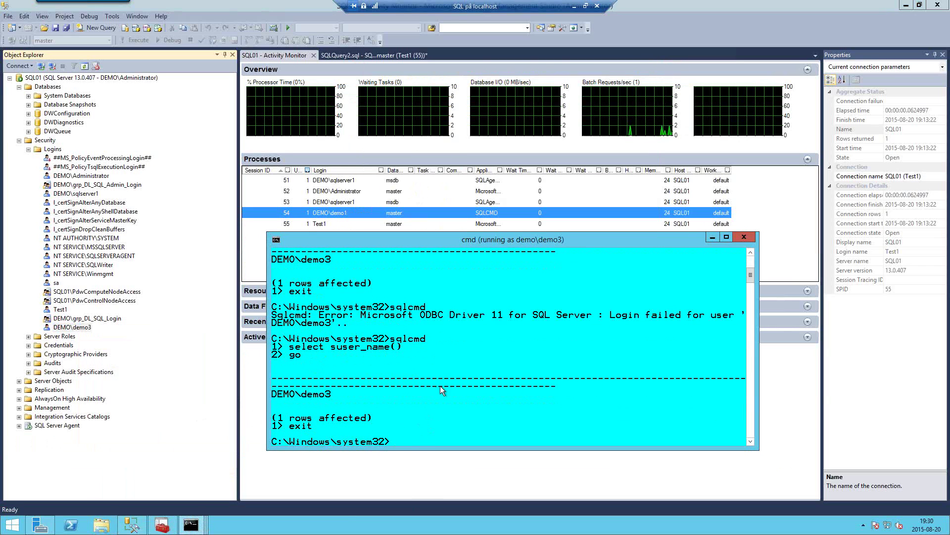
{"action": "left_click", "coordinate": [132, 525]}
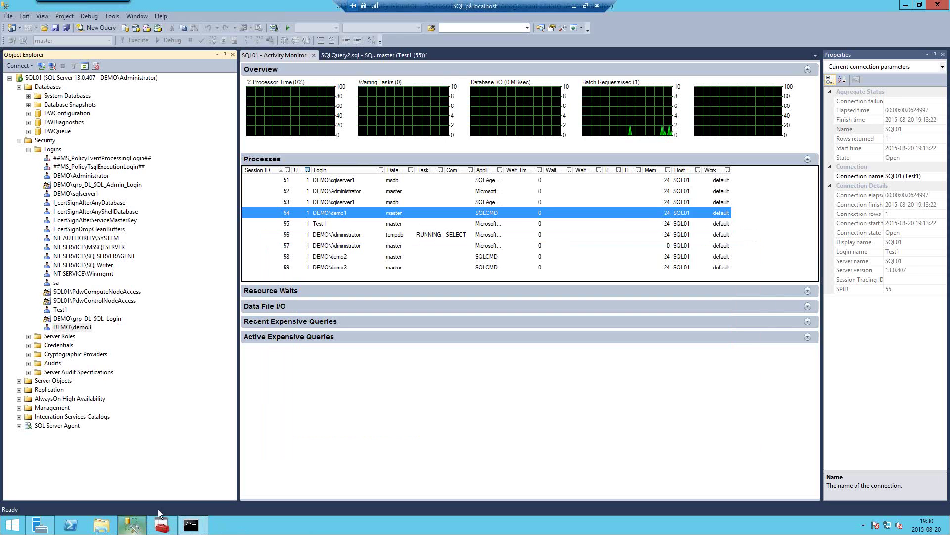
Set the DEMO\demo3 login to Disabled on its Status page and save
{"action": "double_click", "coordinate": [64, 328]}
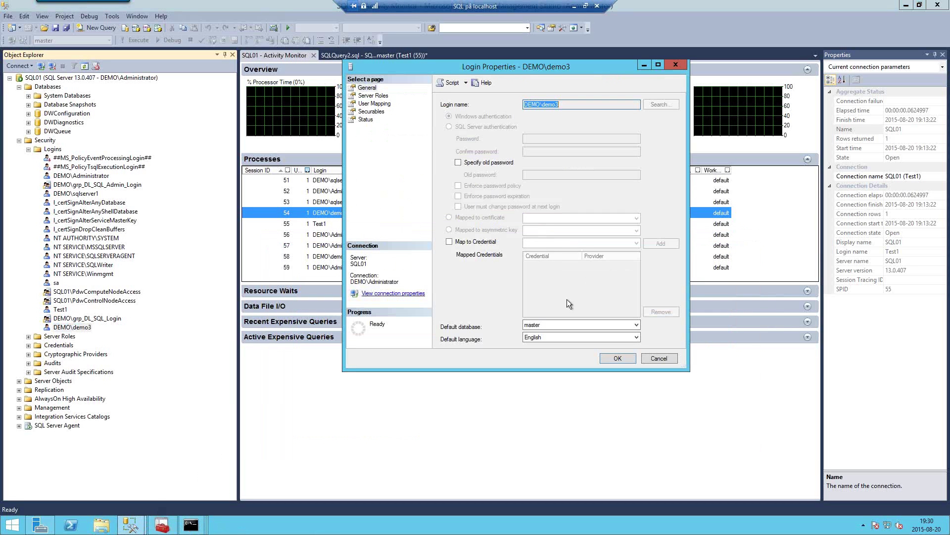
{"action": "left_click", "coordinate": [366, 120]}
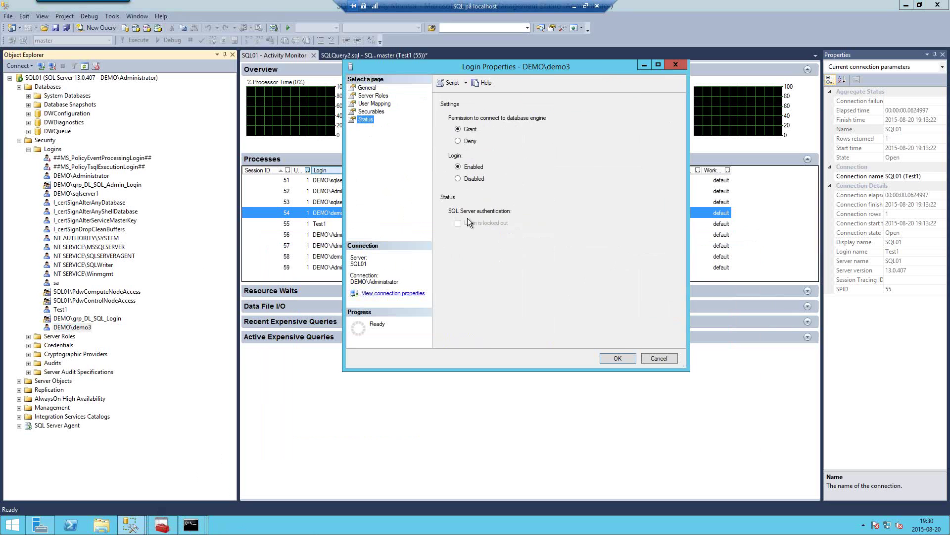
{"action": "left_click", "coordinate": [458, 179]}
{"action": "left_click", "coordinate": [617, 358]}
Rerun sqlcmd as DEMO\demo3 and see it fail with 'The account is disabled'
{"action": "mouse_move", "coordinate": [191, 525]}
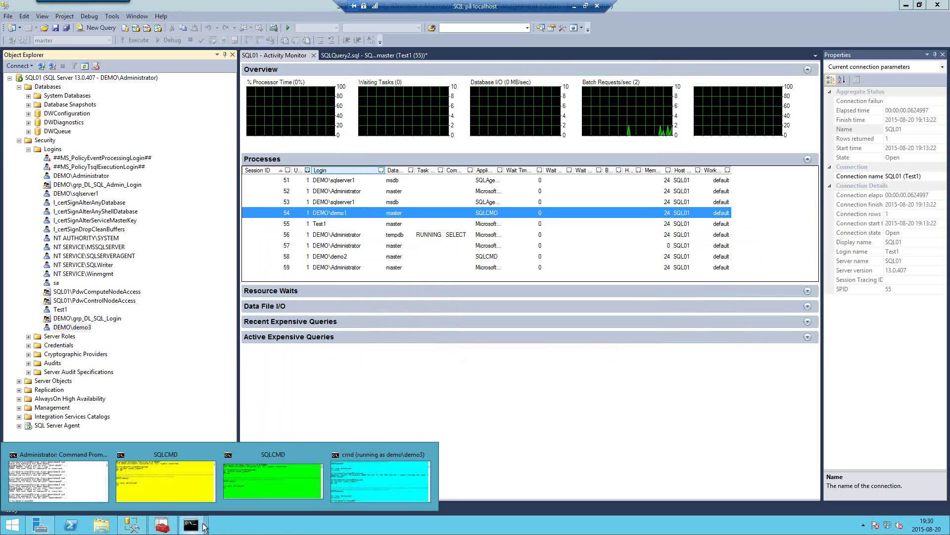
{"action": "left_click", "coordinate": [387, 477]}
{"action": "key", "text": "Up"}
{"action": "key", "text": "Return"}
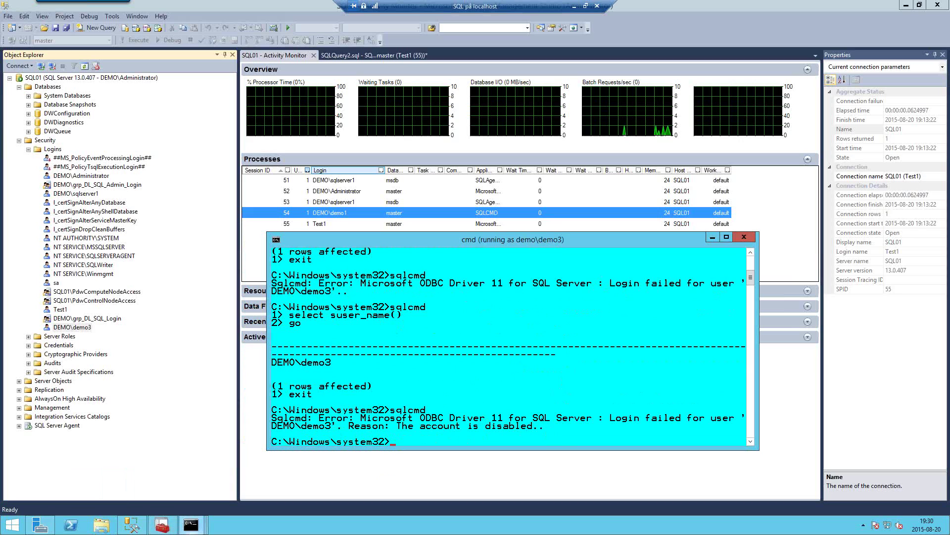
{"action": "left_click", "coordinate": [133, 528]}
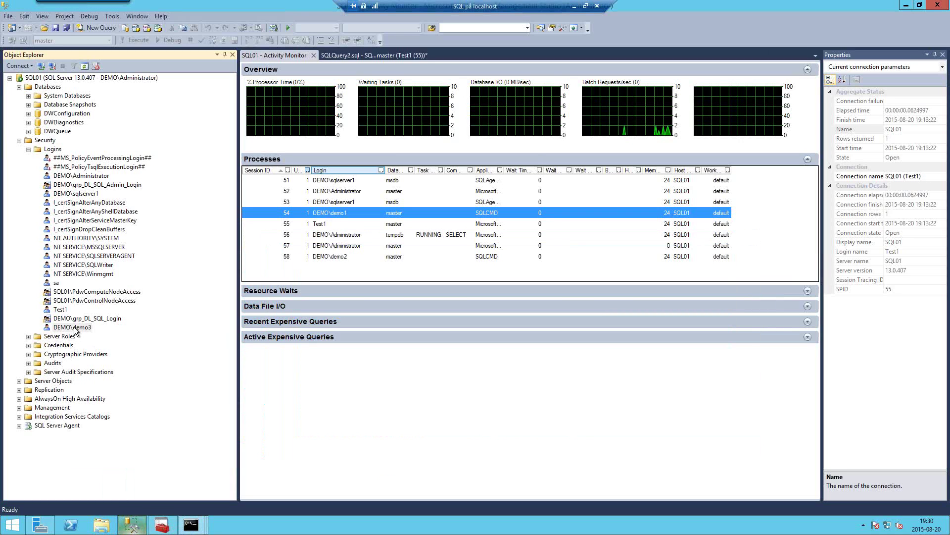
Set the DEMO\demo3 login back to Enabled on its Status page and save
{"action": "double_click", "coordinate": [75, 328]}
{"action": "left_click", "coordinate": [367, 120]}
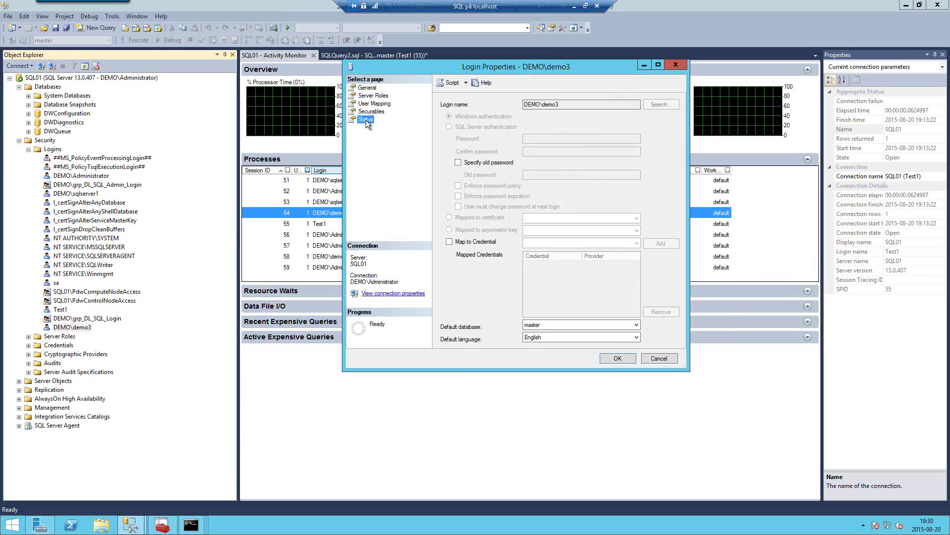
{"action": "left_click", "coordinate": [458, 167]}
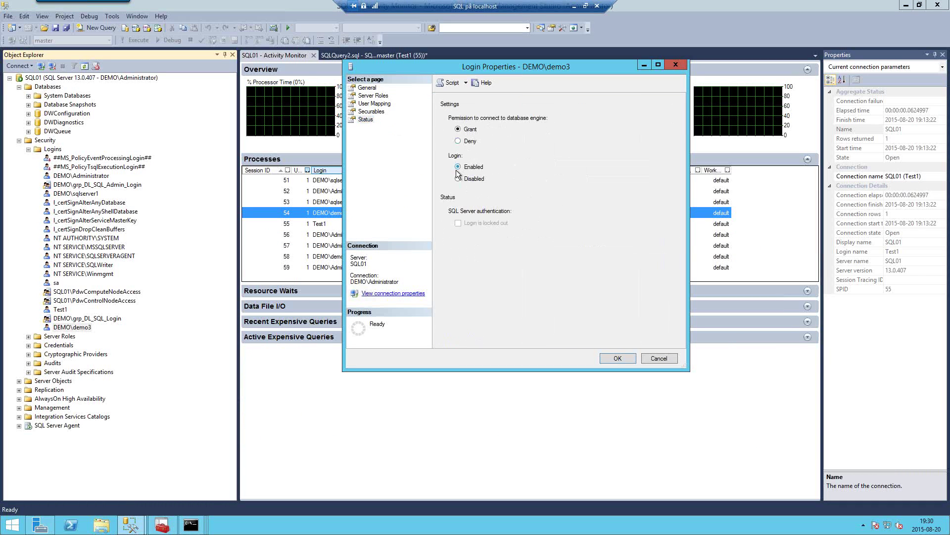
{"action": "left_click", "coordinate": [617, 357]}
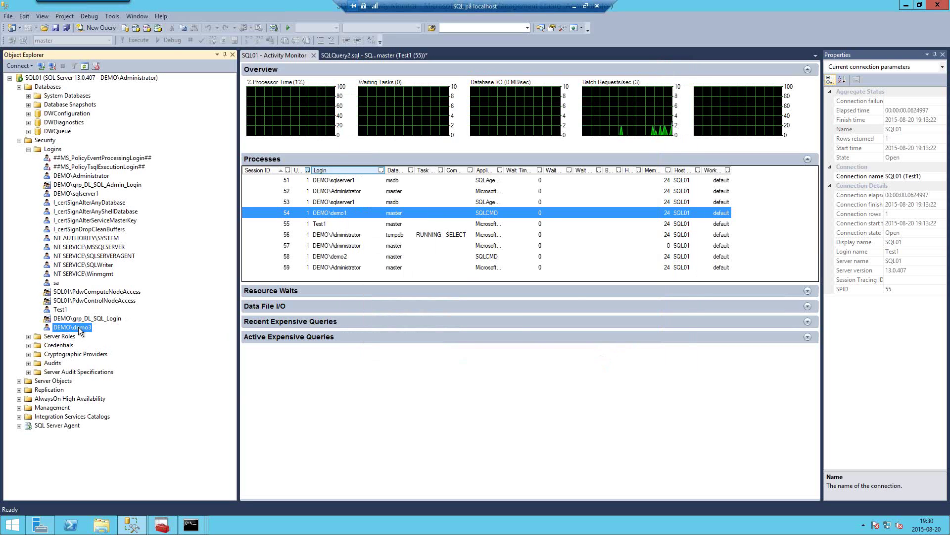
Reopen DEMO\demo3's properties and view its Server Roles page, showing only public checked
{"action": "double_click", "coordinate": [79, 327]}
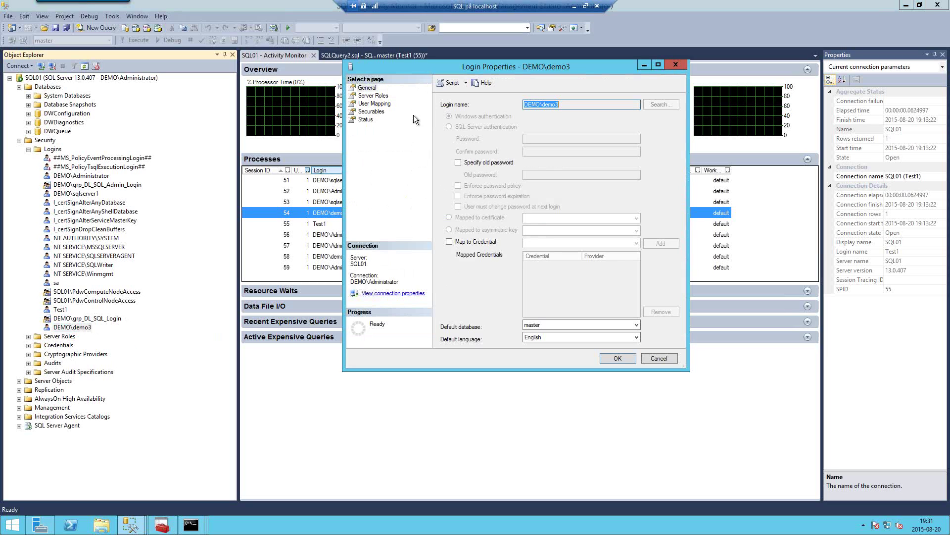
{"action": "left_click", "coordinate": [366, 120]}
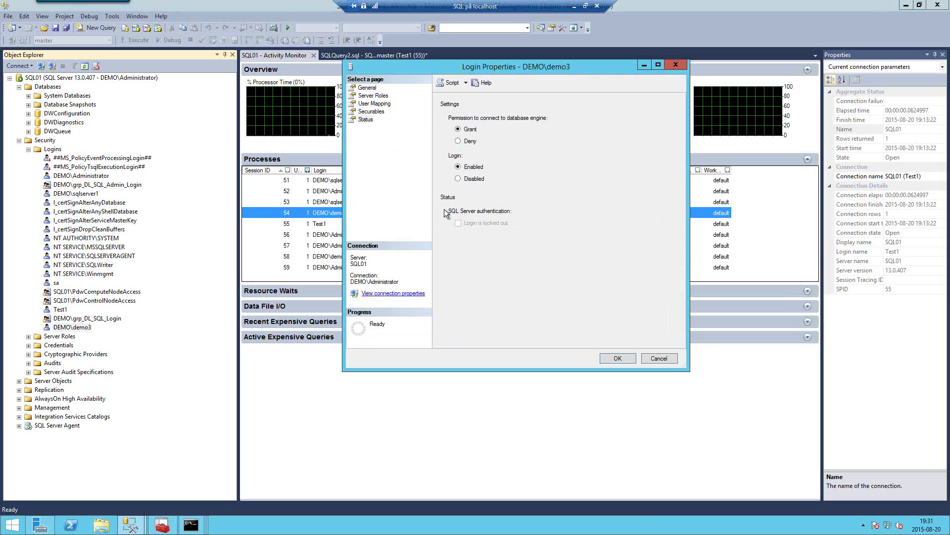
{"action": "left_click", "coordinate": [367, 88]}
{"action": "left_click", "coordinate": [374, 96]}
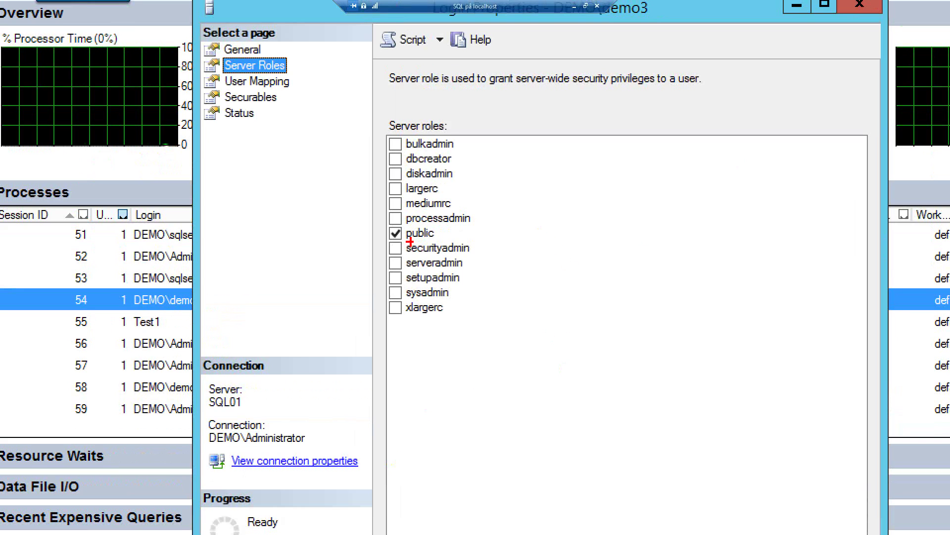
Review DEMO\demo3's server roles list and cancel the Login Properties dialog without changes
{"action": "mouse_move", "coordinate": [440, 232]}
{"action": "left_mouse_down"}
{"action": "mouse_move", "coordinate": [343, 220]}
{"action": "mouse_move", "coordinate": [389, 252]}
{"action": "mouse_move", "coordinate": [419, 229]}
{"action": "mouse_move", "coordinate": [442, 233]}
{"action": "left_mouse_up"}
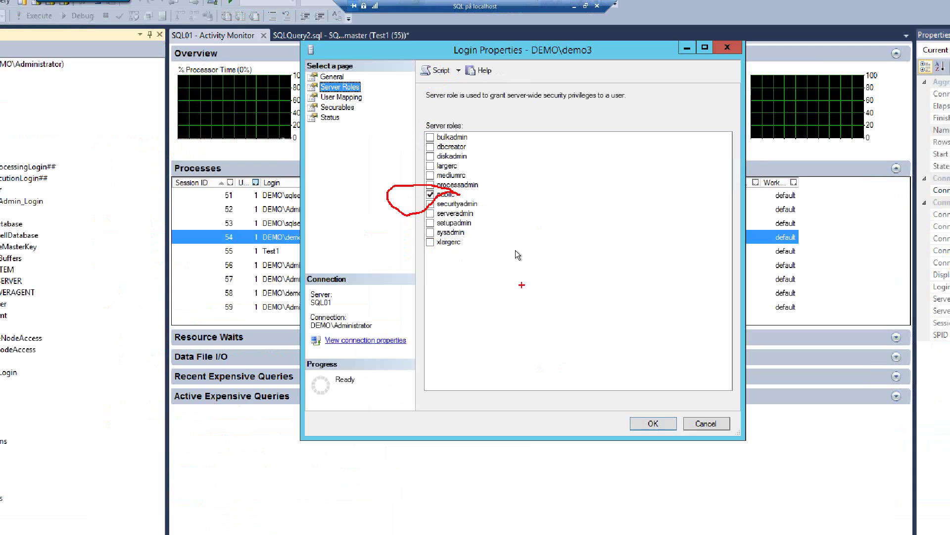
{"action": "key", "text": "Escape"}
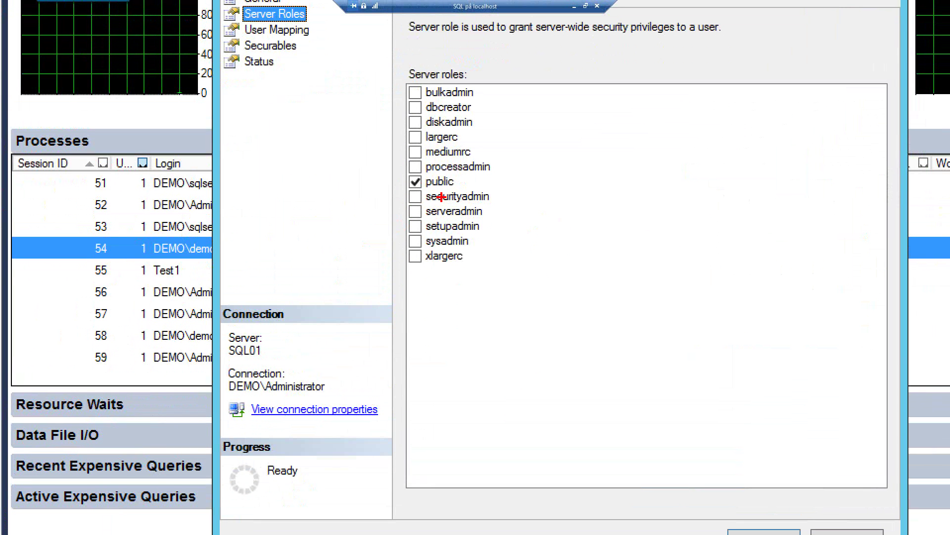
{"action": "left_click_drag", "start_coordinate": [459, 180], "coordinate": [482, 180]}
{"action": "left_click_drag", "start_coordinate": [475, 242], "coordinate": [497, 239]}
{"action": "left_click_drag", "start_coordinate": [491, 211], "coordinate": [511, 209]}
{"action": "left_click_drag", "start_coordinate": [498, 196], "coordinate": [520, 188]}
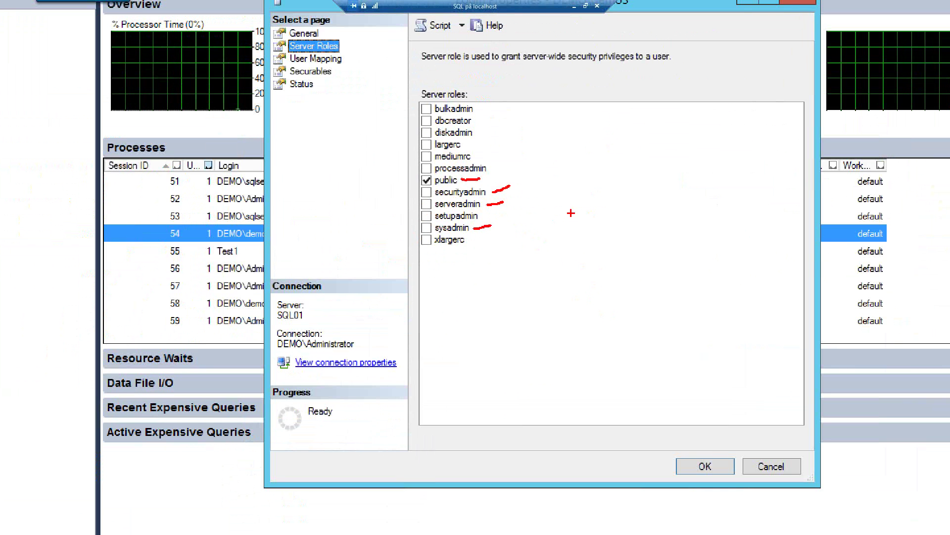
{"action": "key", "text": "Escape"}
{"action": "left_click", "coordinate": [666, 361]}
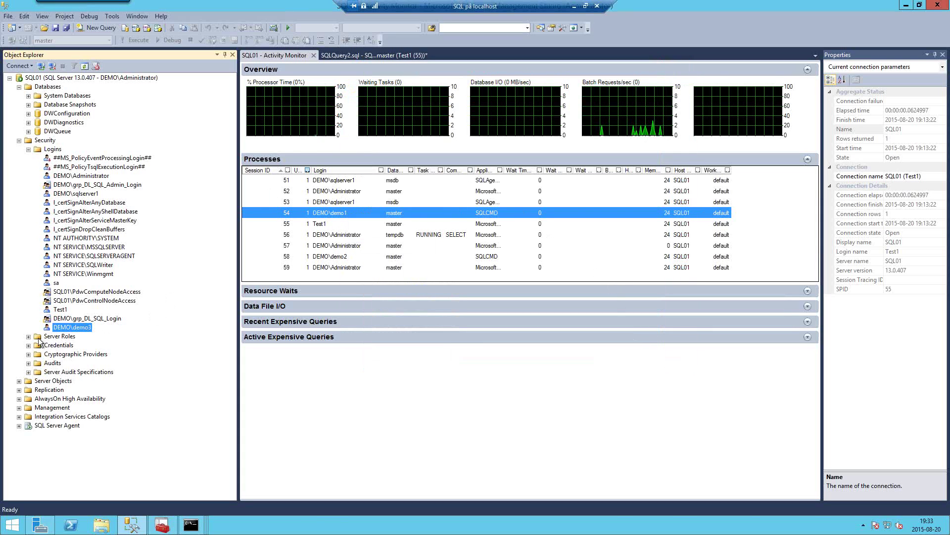
Expand Server Roles to list the roles bulkadmin through xlargerc
{"action": "left_click", "coordinate": [28, 337]}
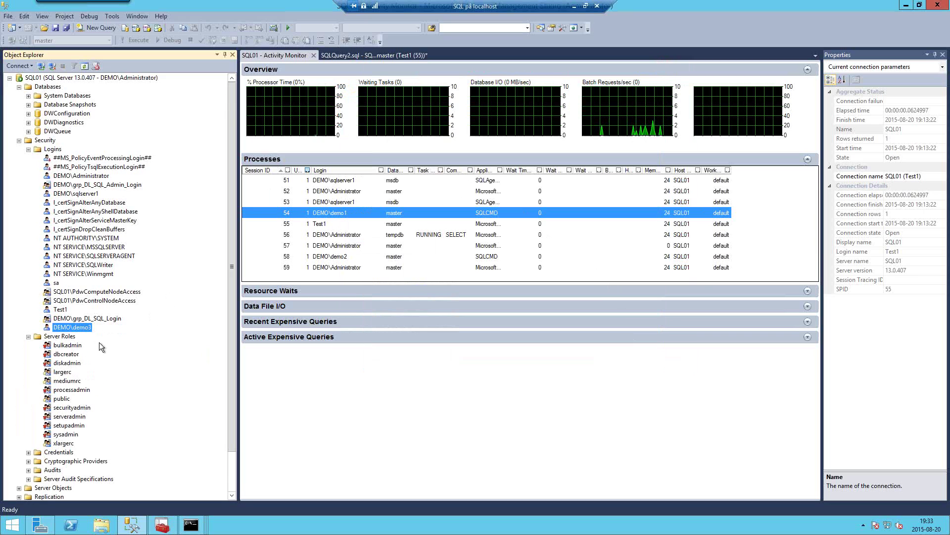
{"action": "scroll", "coordinate": [99, 347], "scroll_direction": "down", "scroll_amount": 1}
{"action": "scroll", "coordinate": [99, 351], "scroll_direction": "down", "scroll_amount": 1}
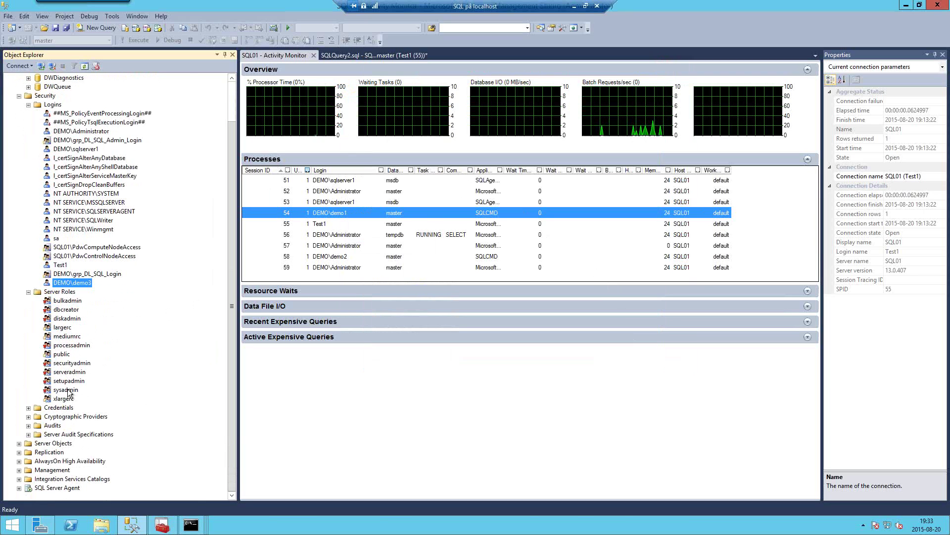
Open the sysadmin role's properties, note member grp_DL_SQL_Admin_Login, and cancel without changes
{"action": "left_click", "coordinate": [69, 390]}
{"action": "double_click", "coordinate": [69, 390]}
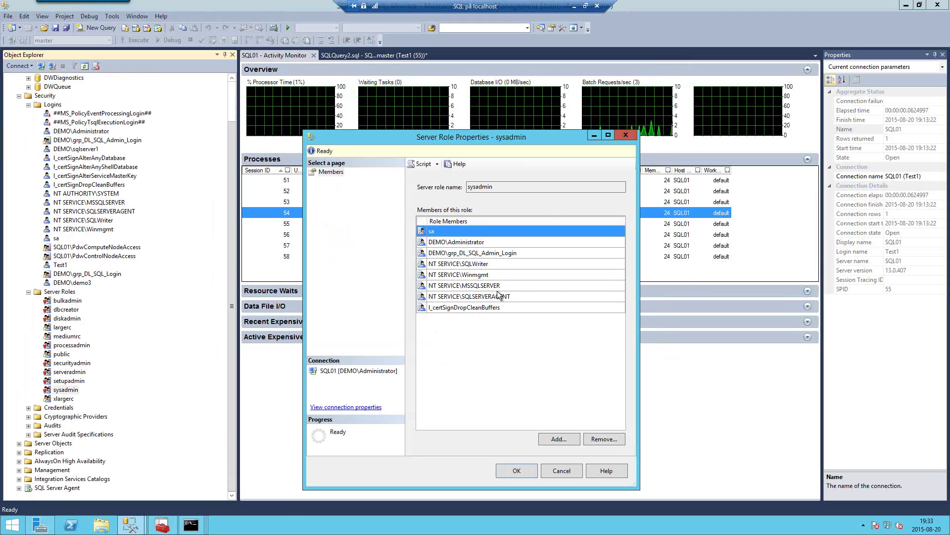
{"action": "left_click", "coordinate": [510, 253]}
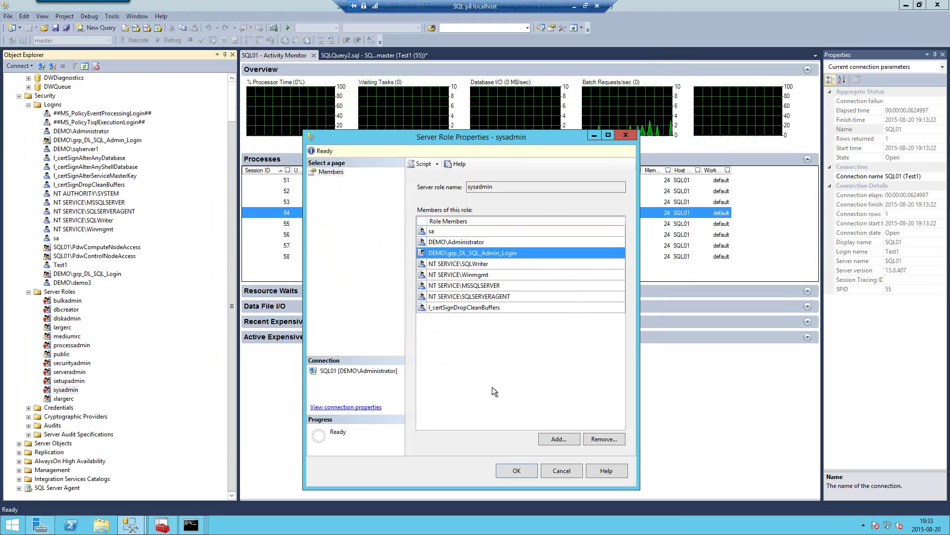
{"action": "left_click", "coordinate": [563, 471]}
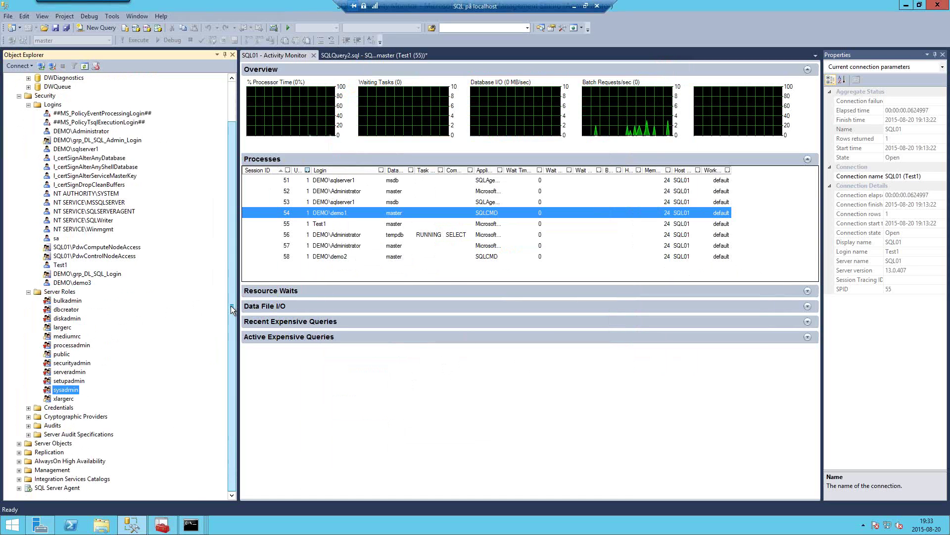
{"action": "mouse_move", "coordinate": [231, 275]}
{"action": "left_mouse_down"}
{"action": "mouse_move", "coordinate": [231, 252]}
{"action": "mouse_move", "coordinate": [226, 258]}
{"action": "left_mouse_up"}
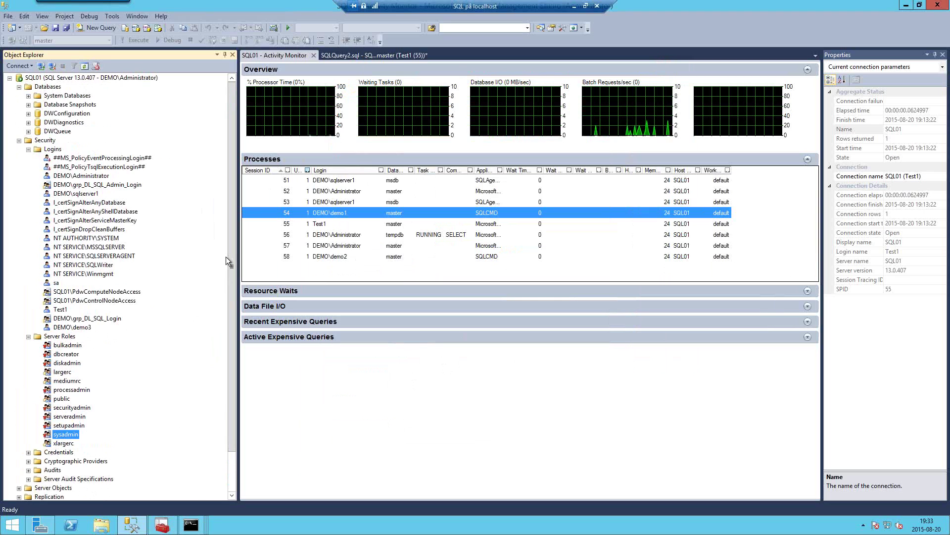
Start a new login and set the account search to Entire Directory with Groups included
{"action": "right_click", "coordinate": [56, 150]}
{"action": "left_click", "coordinate": [85, 155]}
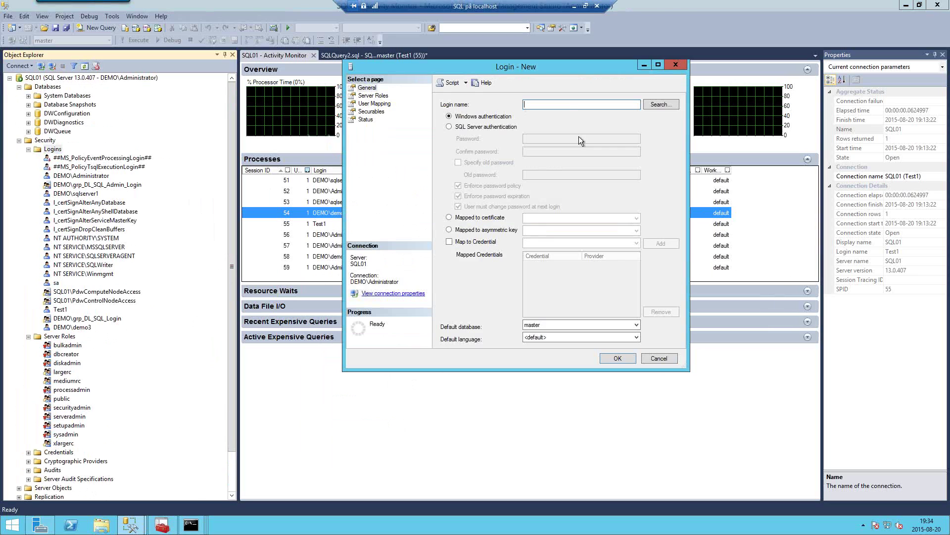
{"action": "left_click", "coordinate": [667, 105]}
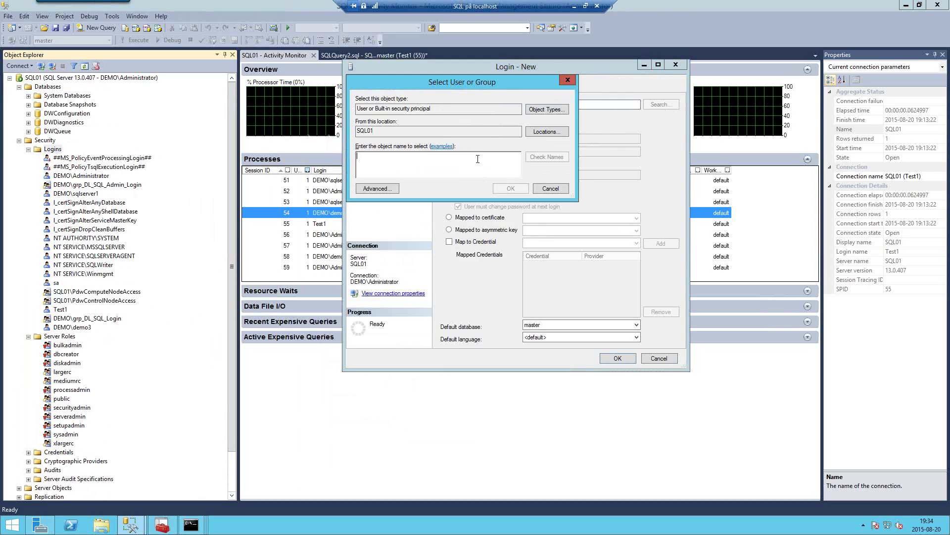
{"action": "type", "text": "grp"}
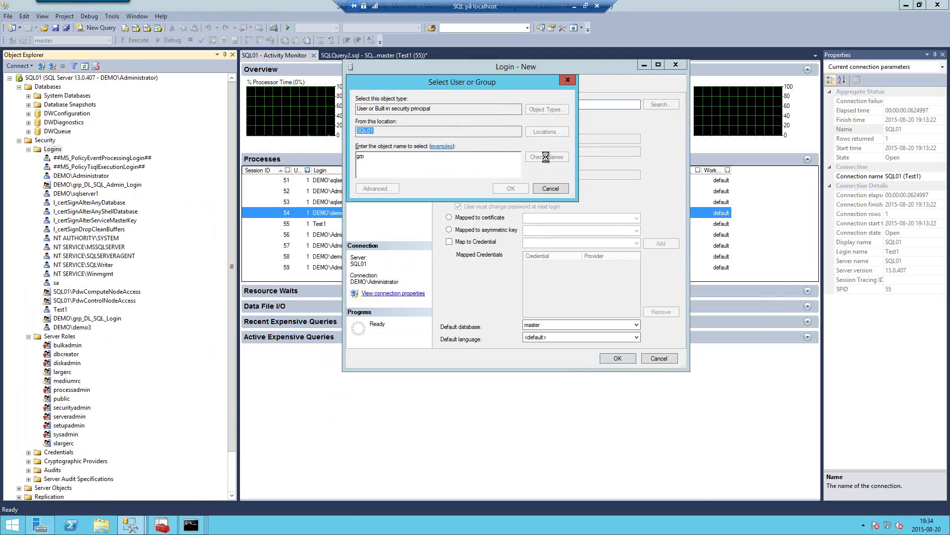
{"action": "left_click", "coordinate": [547, 131]}
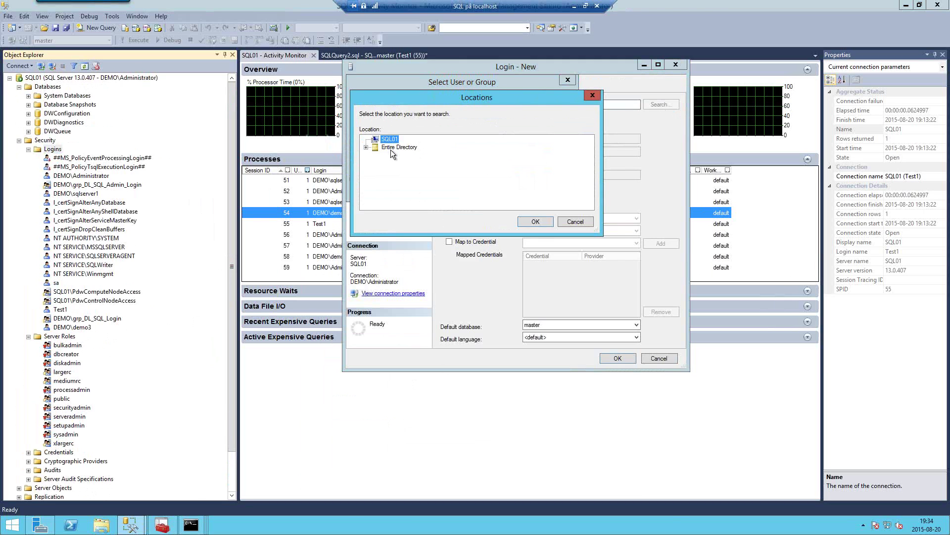
{"action": "left_click", "coordinate": [535, 221]}
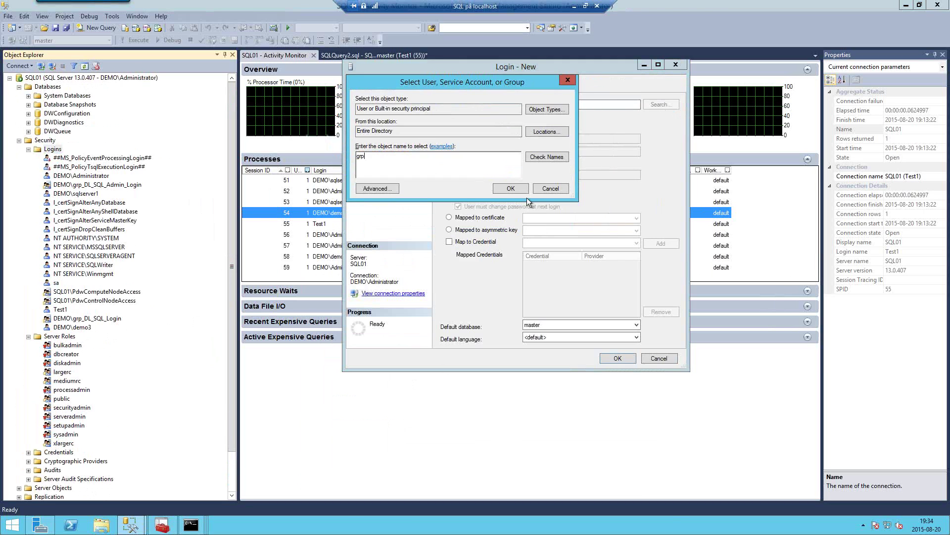
{"action": "left_click", "coordinate": [548, 108]}
{"action": "left_click", "coordinate": [366, 158]}
{"action": "left_click", "coordinate": [536, 221]}
Check names for 'grp' and use DEMO\grp_DL_SQL_Admin_Login as the login name
{"action": "type", "text": "grp"}
{"action": "left_click", "coordinate": [547, 156]}
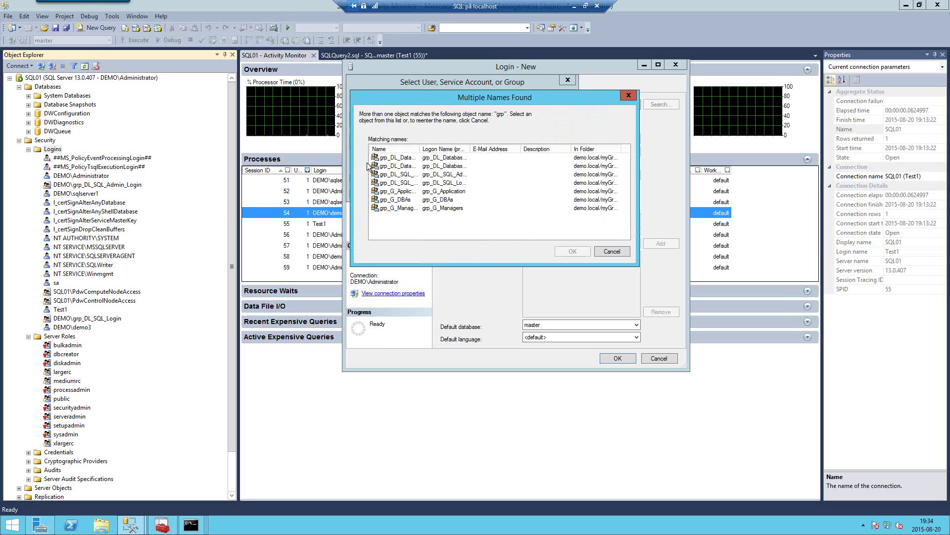
{"action": "left_click_drag", "start_coordinate": [423, 147], "coordinate": [495, 147]}
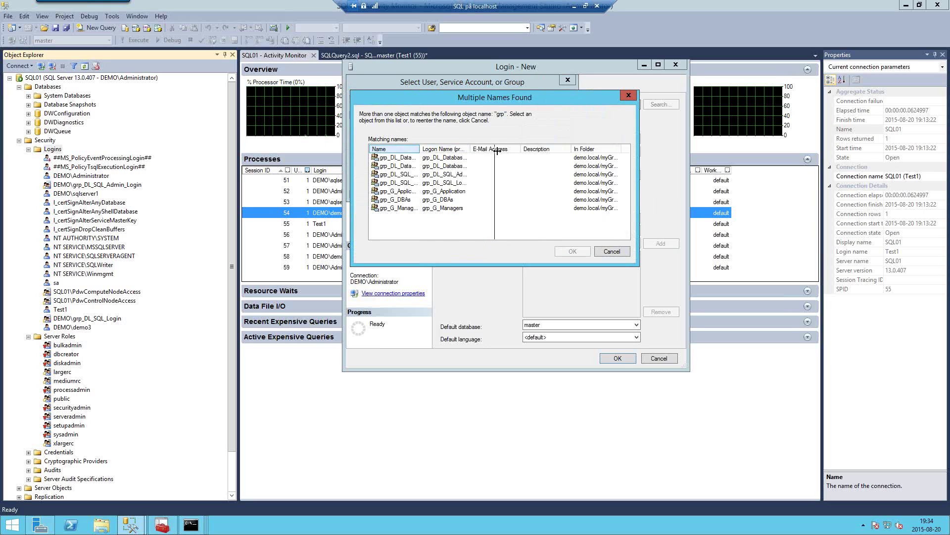
{"action": "left_click", "coordinate": [405, 174]}
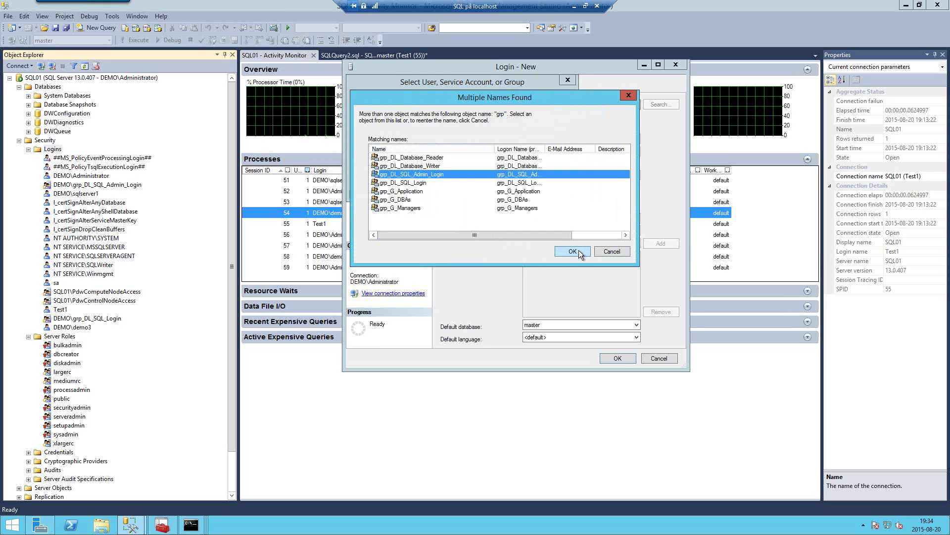
{"action": "left_click", "coordinate": [578, 251]}
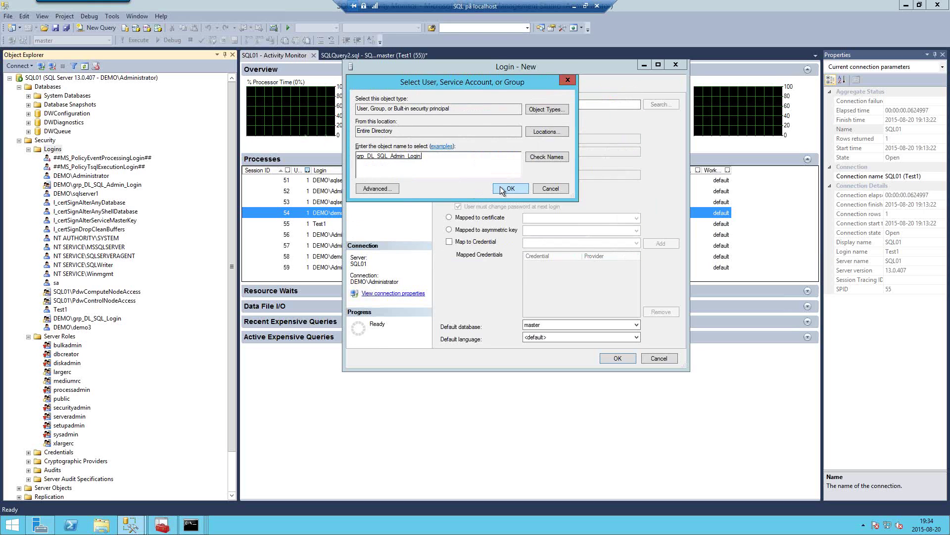
{"action": "left_click", "coordinate": [500, 187]}
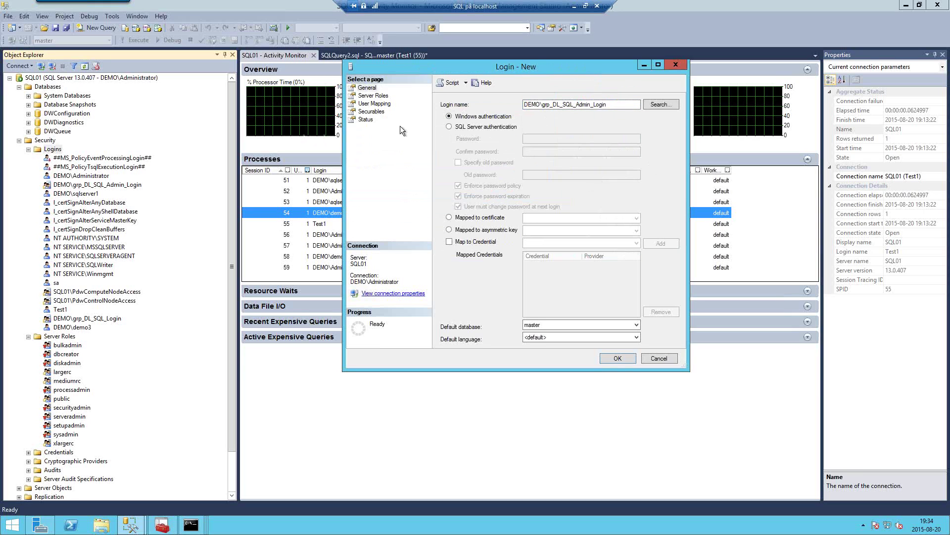
Try diskadmin and securityadmin, leave only sysadmin ticked, then view the User Mapping page
{"action": "left_click", "coordinate": [378, 98]}
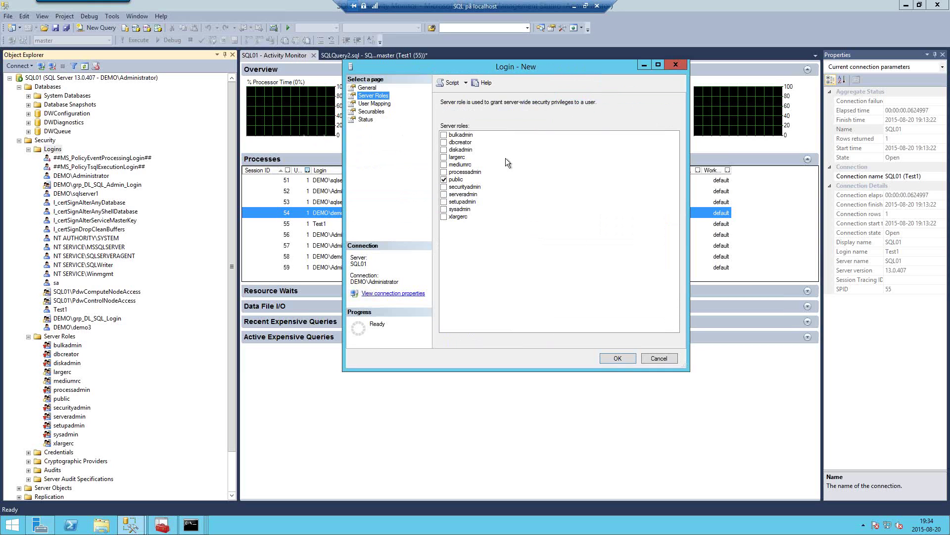
{"action": "left_click", "coordinate": [444, 208]}
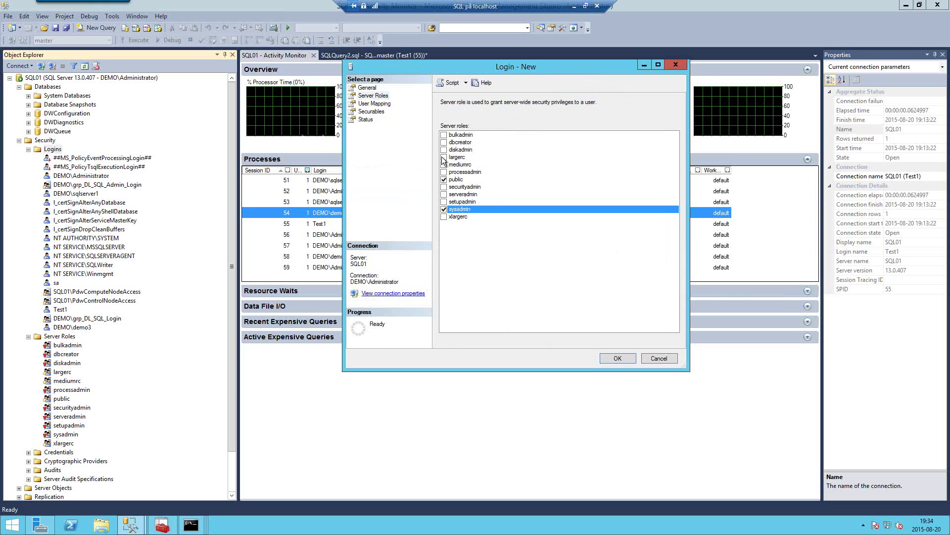
{"action": "left_click", "coordinate": [445, 209]}
{"action": "left_click", "coordinate": [444, 150]}
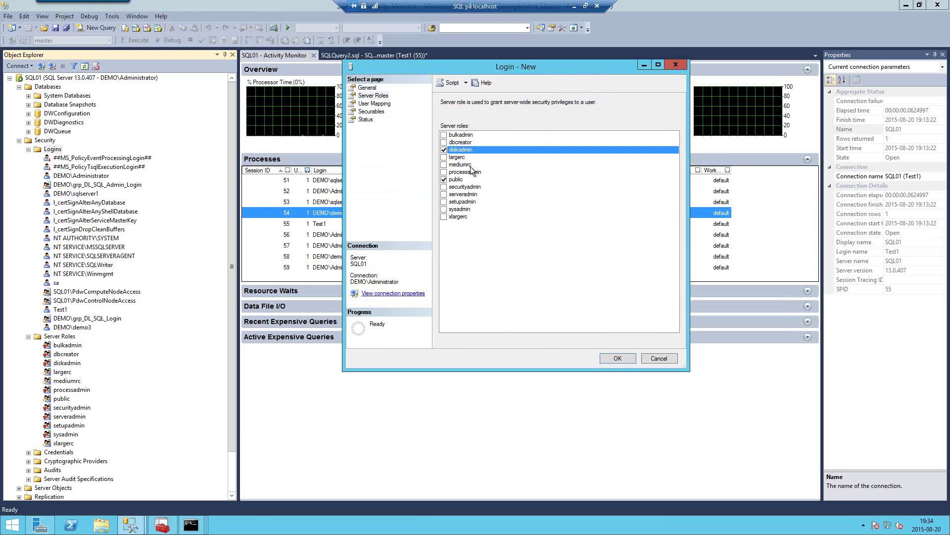
{"action": "left_click", "coordinate": [444, 187]}
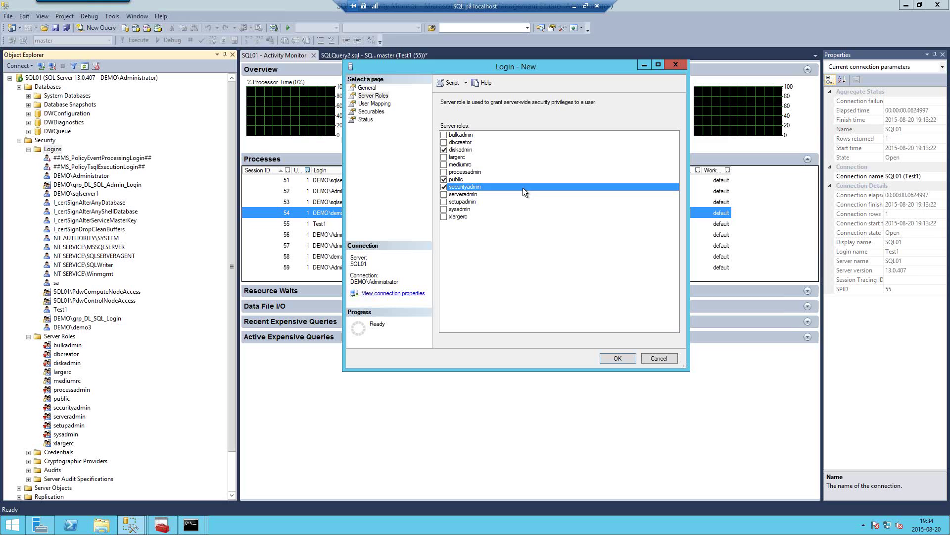
{"action": "left_click", "coordinate": [444, 150]}
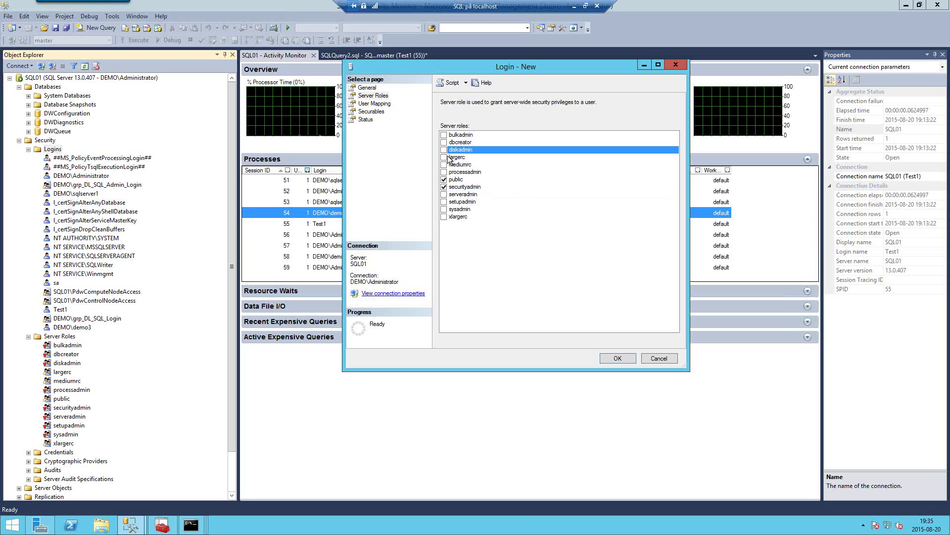
{"action": "left_click", "coordinate": [444, 187]}
{"action": "left_click", "coordinate": [444, 210]}
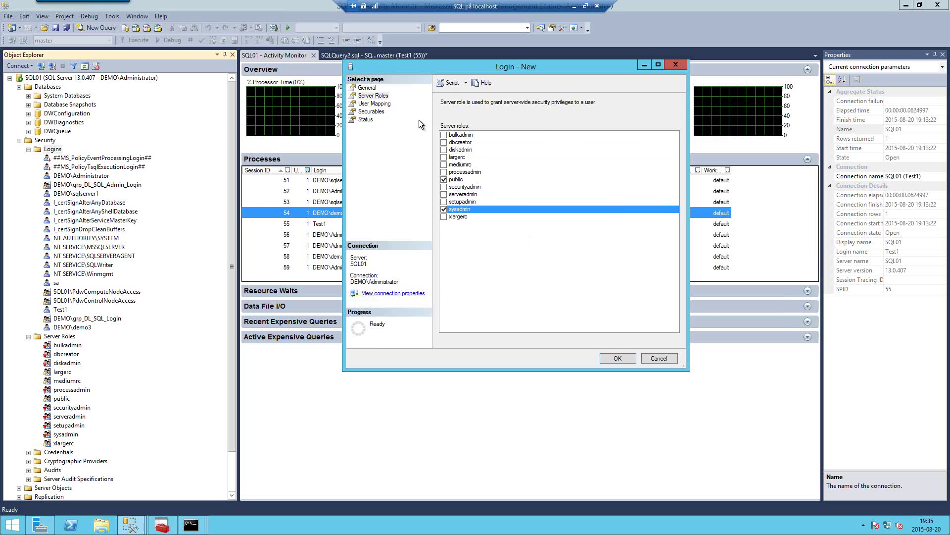
{"action": "left_click", "coordinate": [379, 104]}
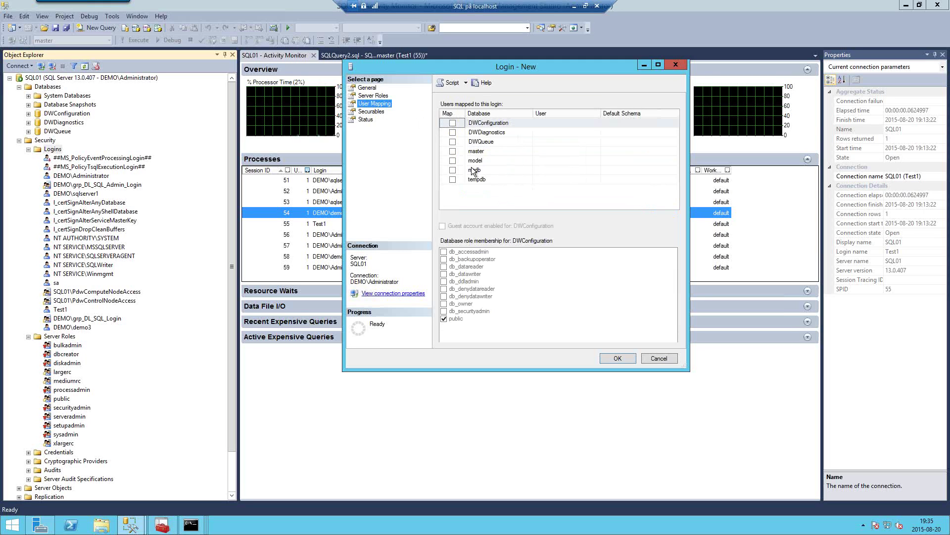
Review the new login's Securables, Status, General and Server Roles pages
{"action": "left_click", "coordinate": [371, 111]}
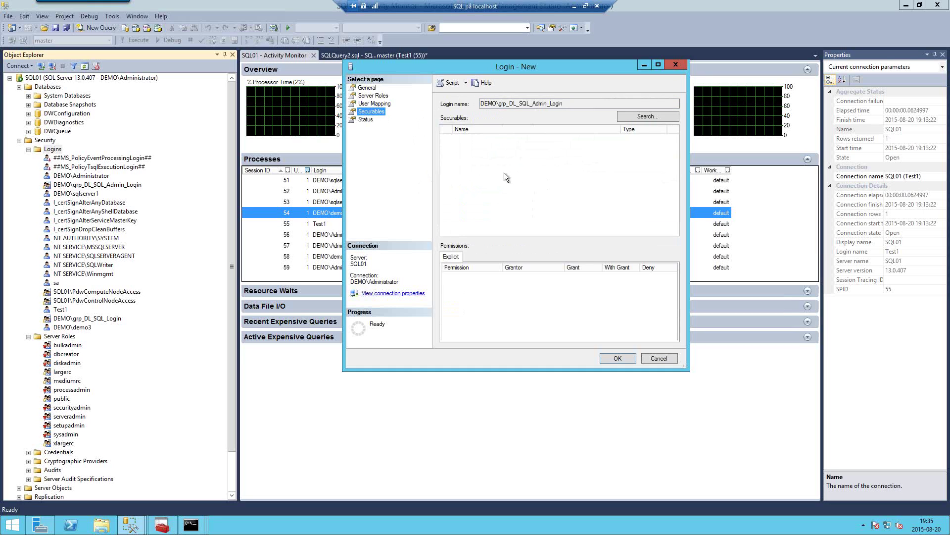
{"action": "left_click", "coordinate": [366, 120]}
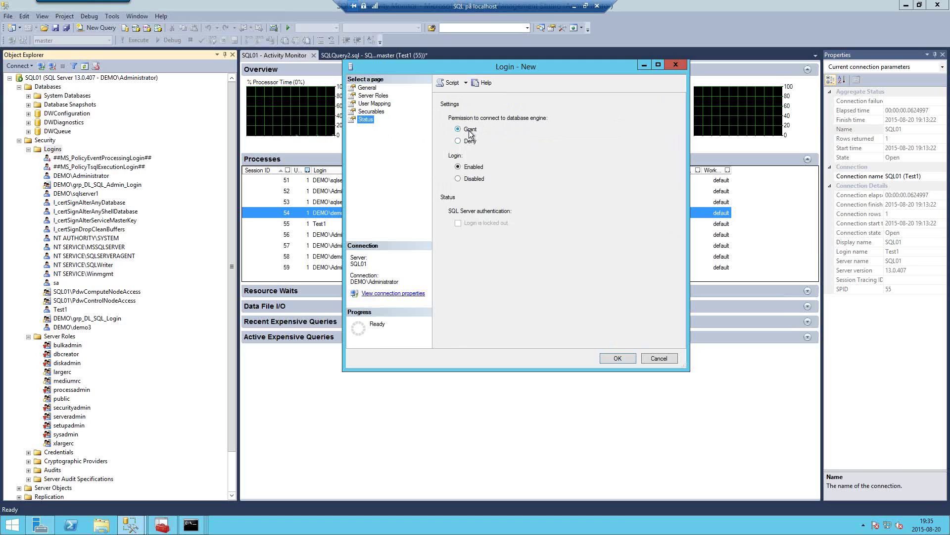
{"action": "left_click", "coordinate": [367, 88]}
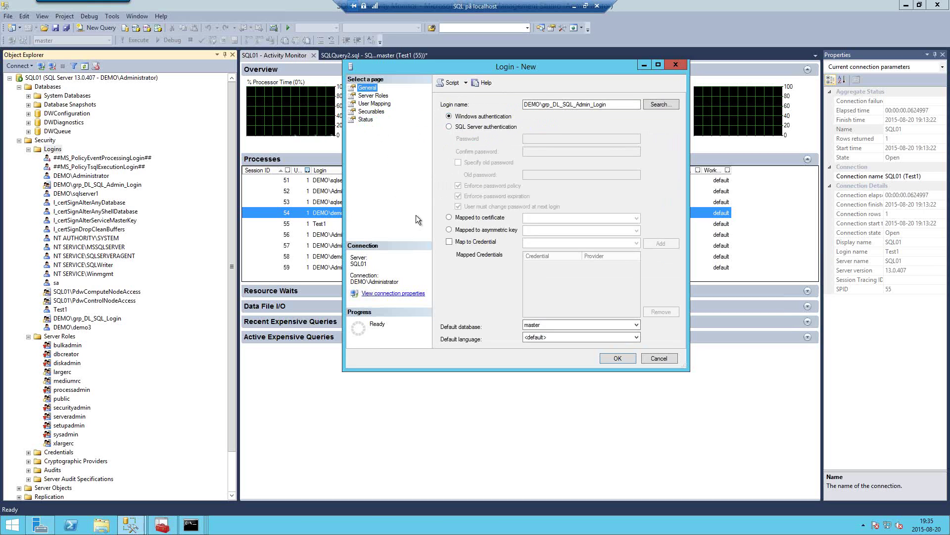
{"action": "left_click", "coordinate": [374, 95]}
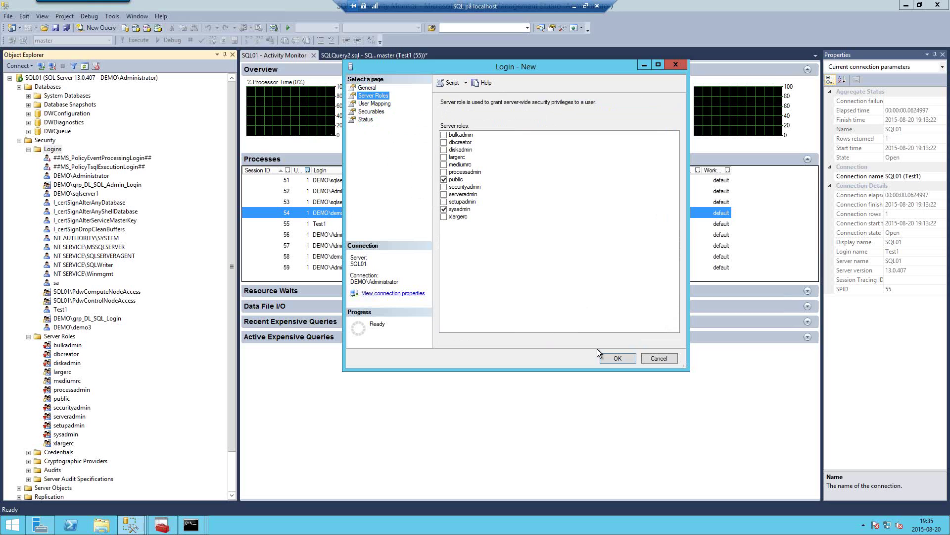
Attempt to create the login, dismiss the 'already exists' error 15025, and cancel the form
{"action": "left_click", "coordinate": [622, 363]}
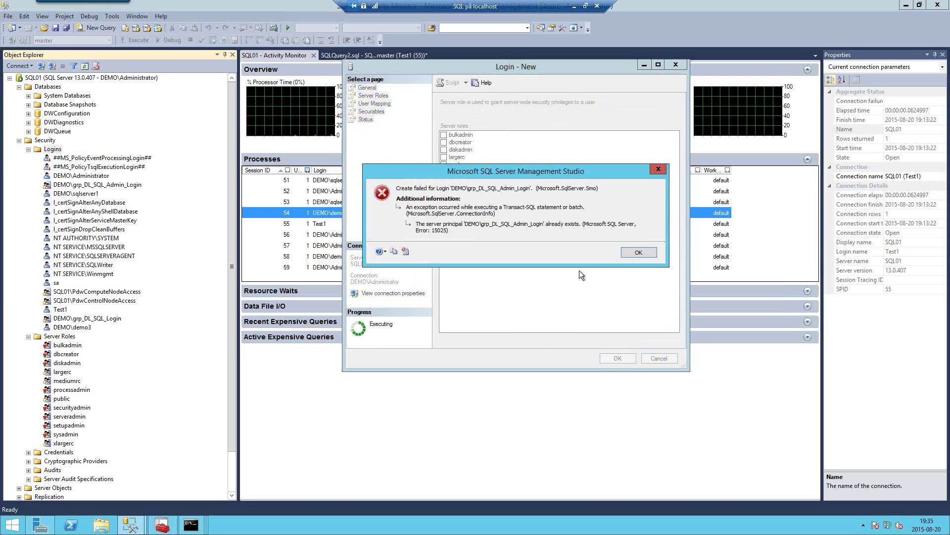
{"action": "left_click", "coordinate": [640, 253]}
{"action": "left_click", "coordinate": [670, 357]}
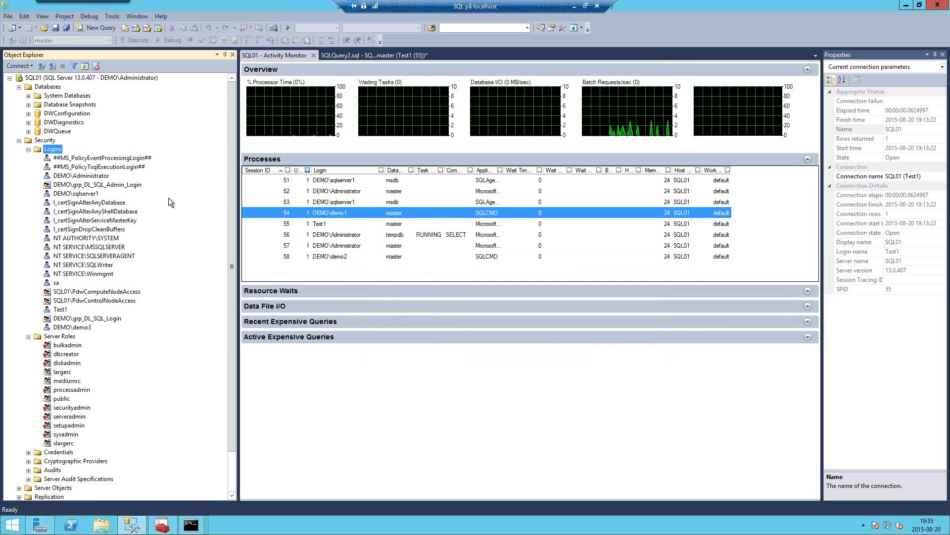
{"action": "double_click", "coordinate": [111, 320]}
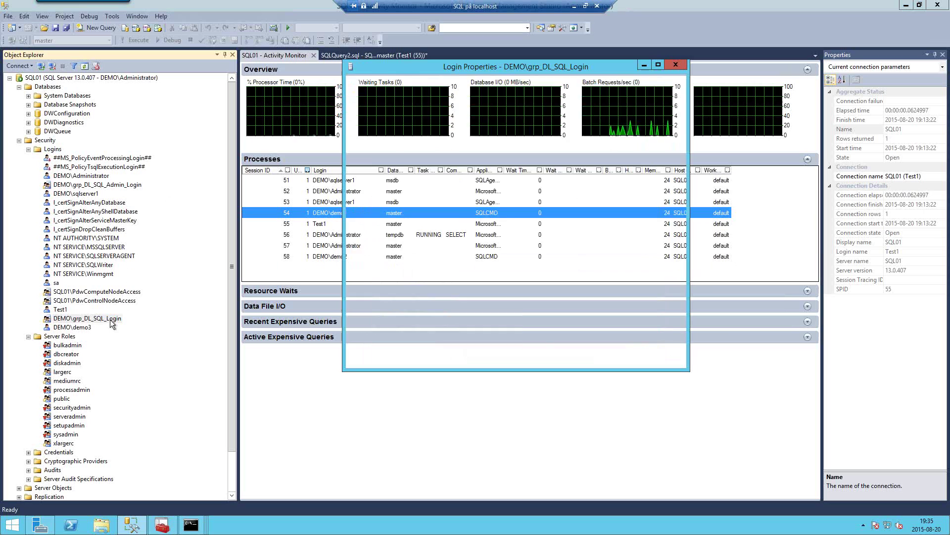
{"action": "left_click", "coordinate": [366, 95]}
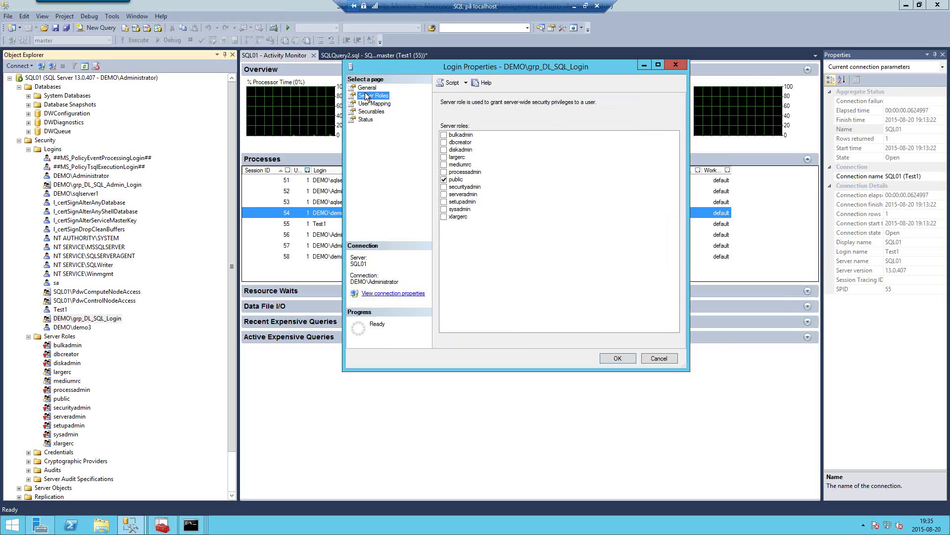
{"action": "left_click", "coordinate": [444, 209]}
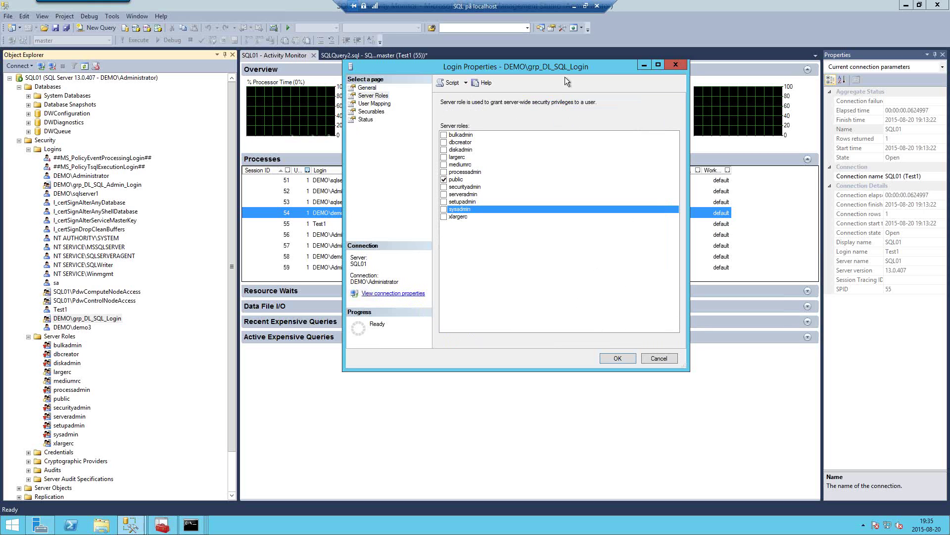
{"action": "left_click_drag", "start_coordinate": [563, 72], "coordinate": [520, 93]}
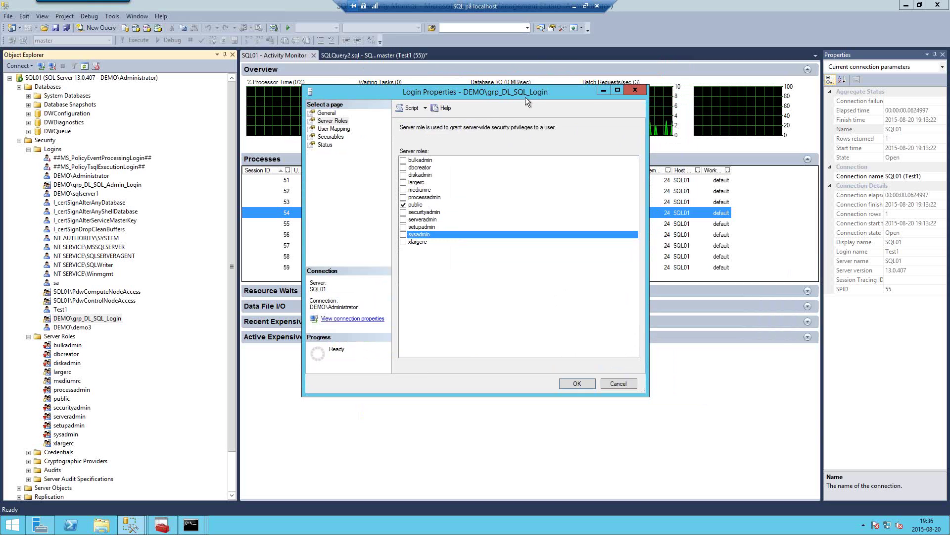
{"action": "left_click", "coordinate": [619, 384]}
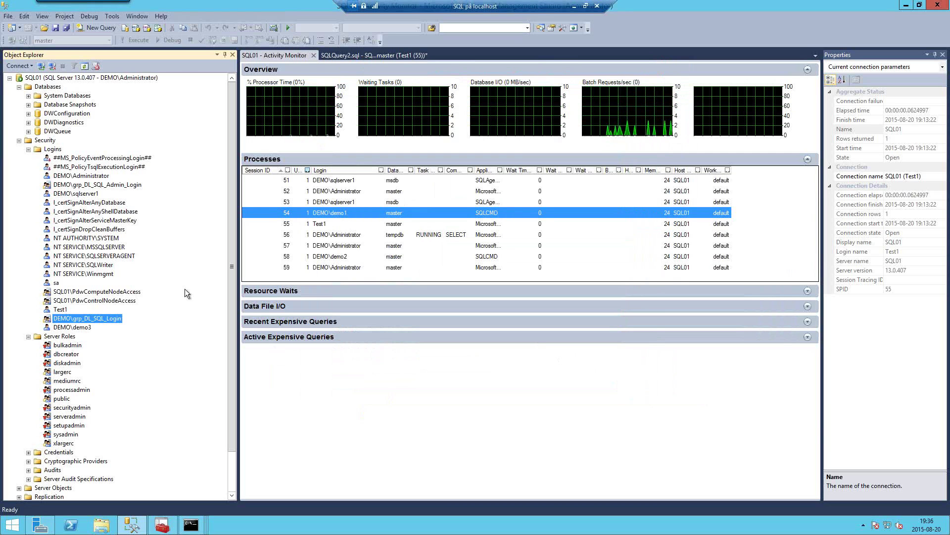
{"action": "double_click", "coordinate": [89, 184]}
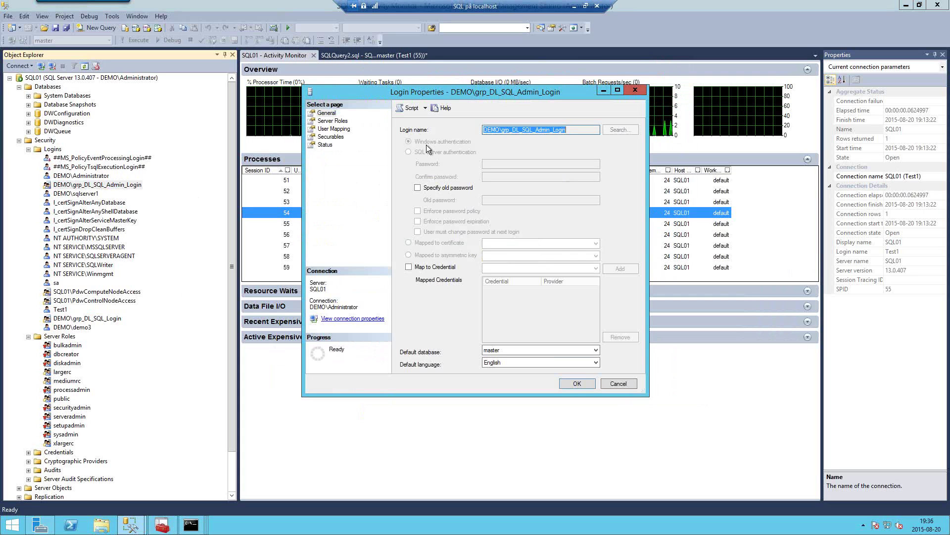
{"action": "left_click", "coordinate": [329, 120]}
{"action": "left_click", "coordinate": [330, 121]}
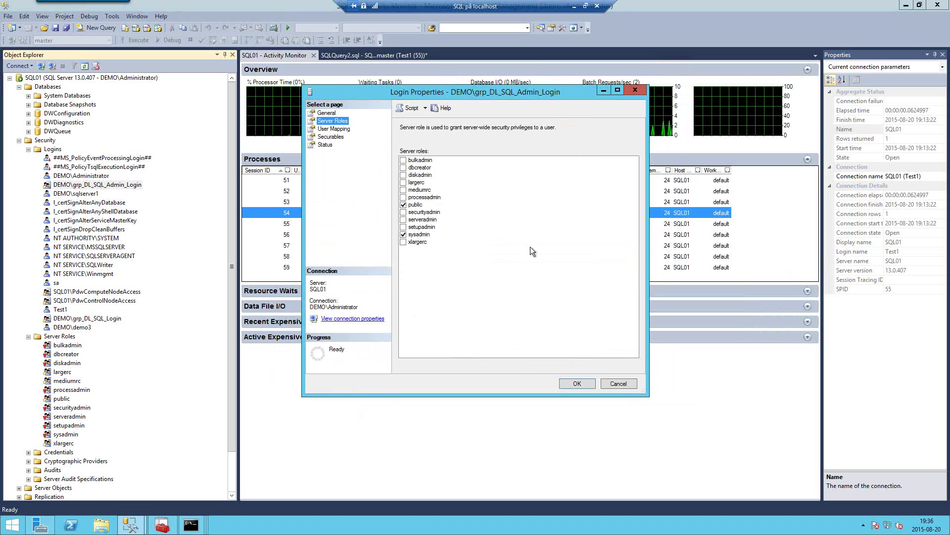
{"action": "left_click", "coordinate": [622, 386]}
{"action": "mouse_move", "coordinate": [191, 524]}
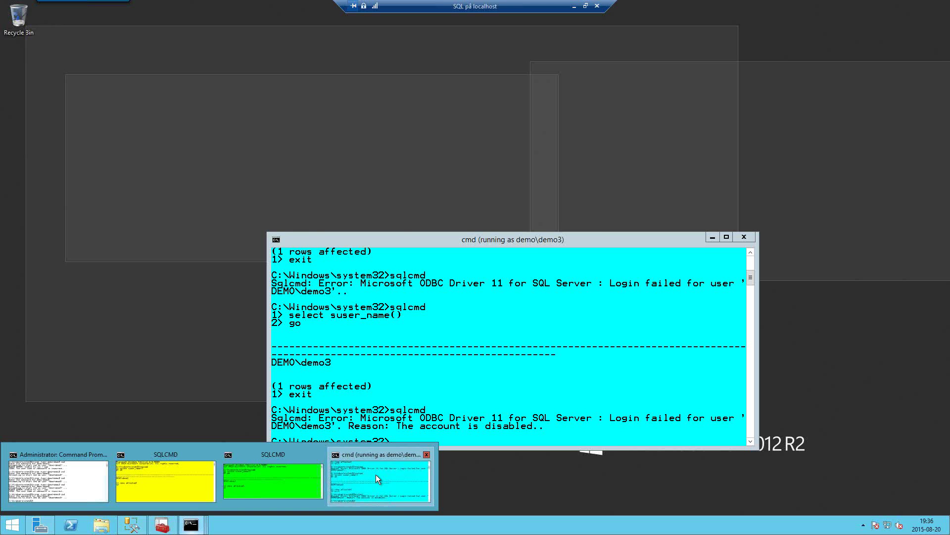
Start sqlcmd as demo3 and run select suser_name() to confirm the current login
{"action": "left_click", "coordinate": [376, 474]}
{"action": "left_click_drag", "start_coordinate": [384, 278], "coordinate": [383, 147]}
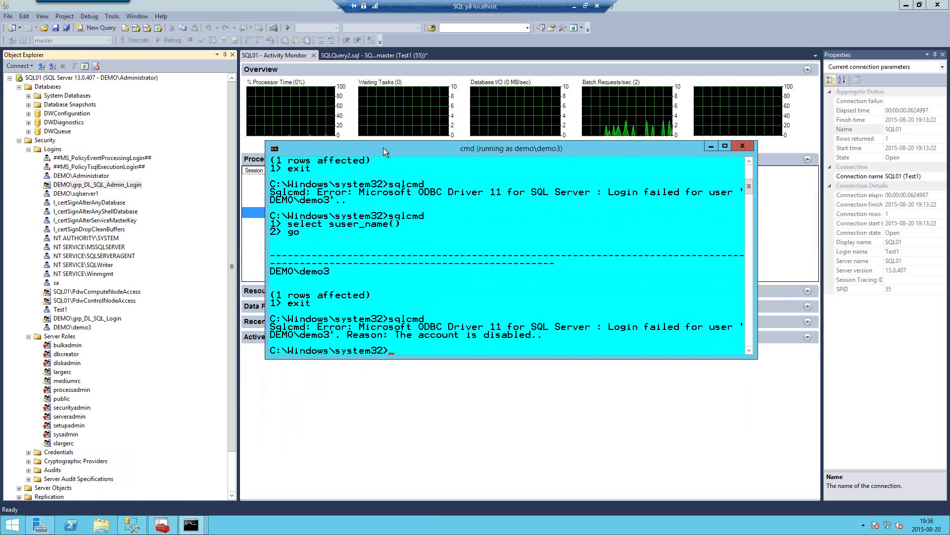
{"action": "key", "text": "Up"}
{"action": "key", "text": "Return"}
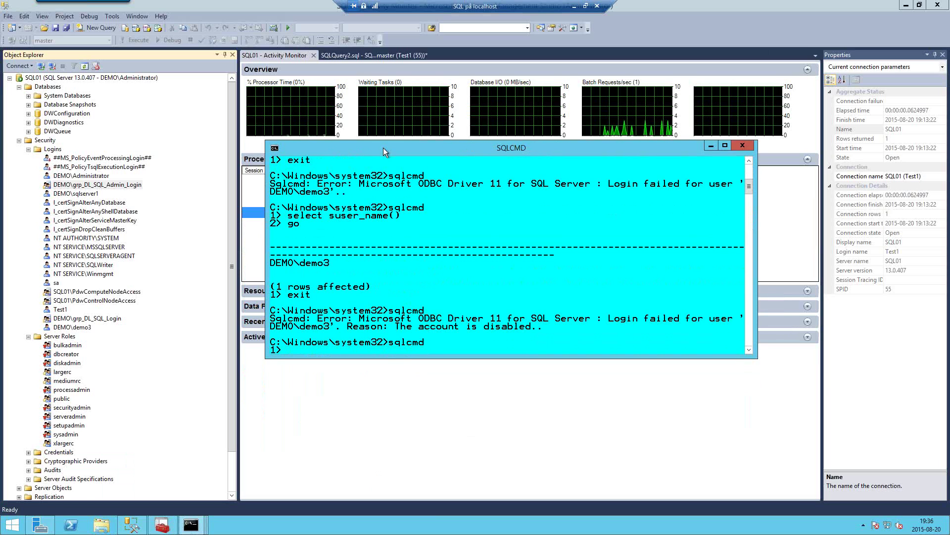
{"action": "key", "text": "Up"}
{"action": "key", "text": "Up"}
{"action": "key", "text": "Up"}
{"action": "key", "text": "Return"}
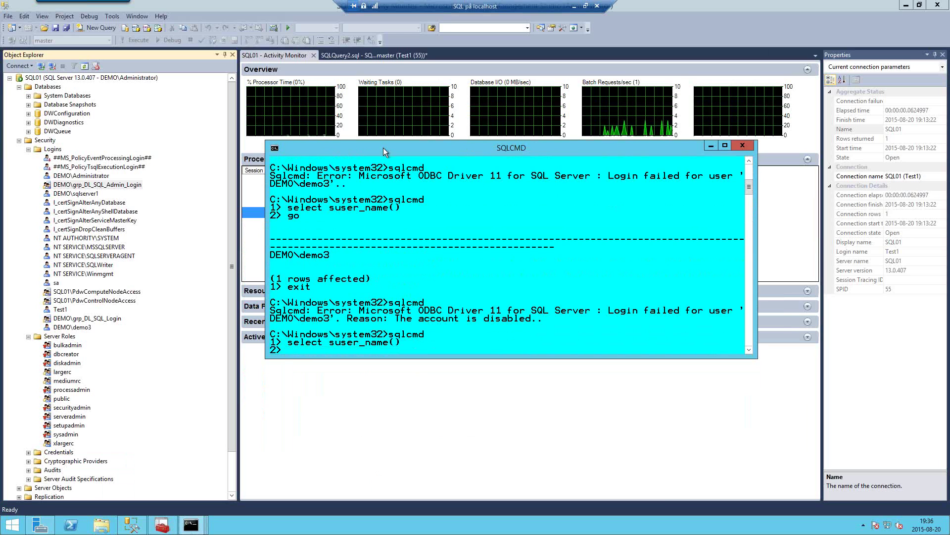
{"action": "type", "text": "go"}
{"action": "key", "text": "Return"}
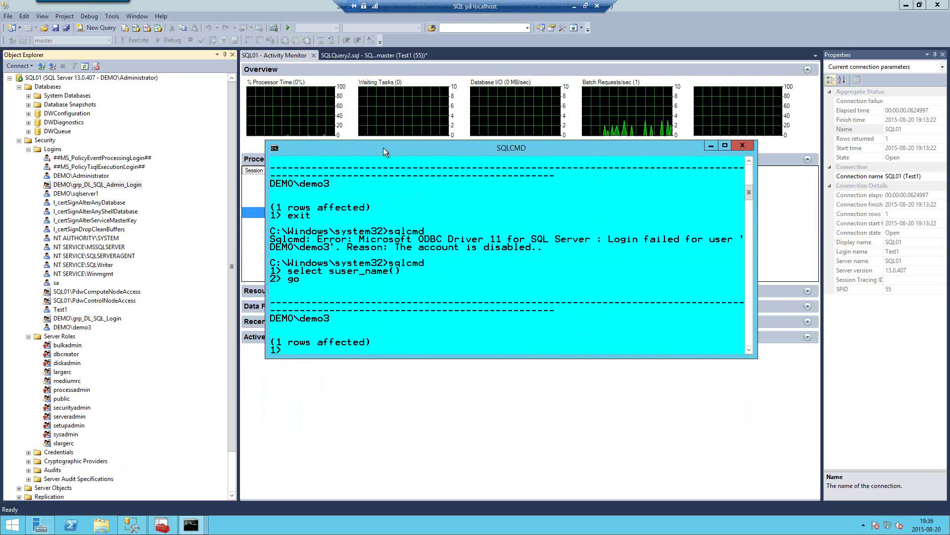
Attempt create database demo3test, which is denied with Msg 262, then exit sqlcmd and the window
{"action": "type", "text": "create databas"}
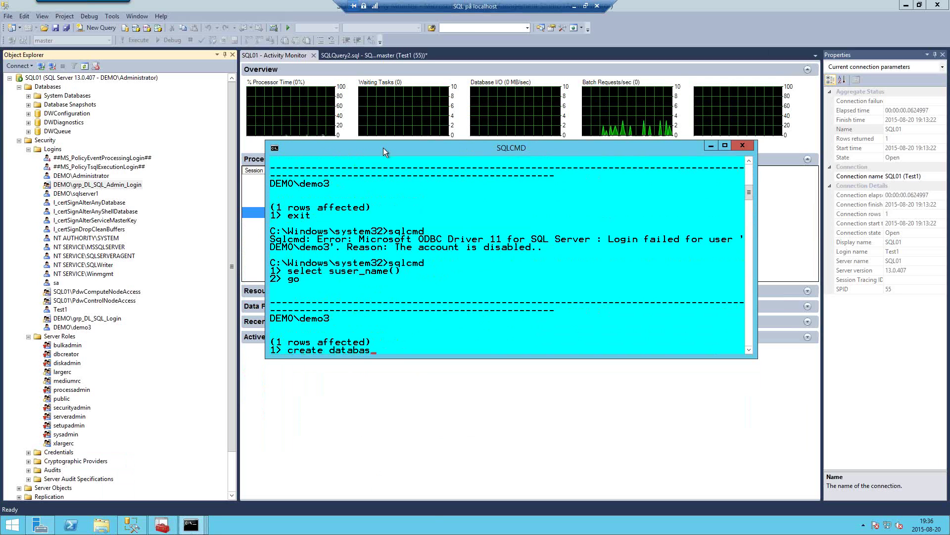
{"action": "type", "text": "e demo3test"}
{"action": "key", "text": "Return"}
{"action": "type", "text": "go"}
{"action": "key", "text": "Return"}
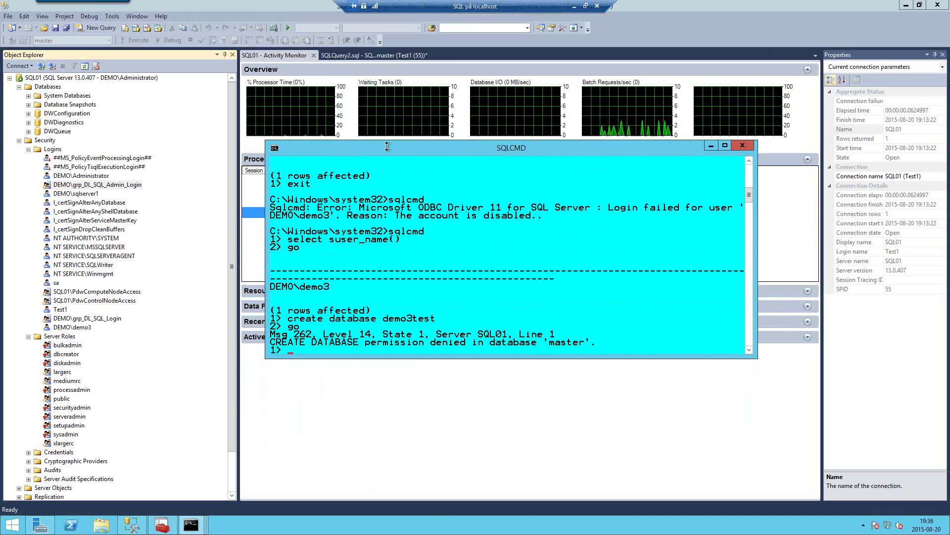
{"action": "type", "text": "exit"}
{"action": "key", "text": "Return"}
{"action": "type", "text": "exit"}
{"action": "key", "text": "Return"}
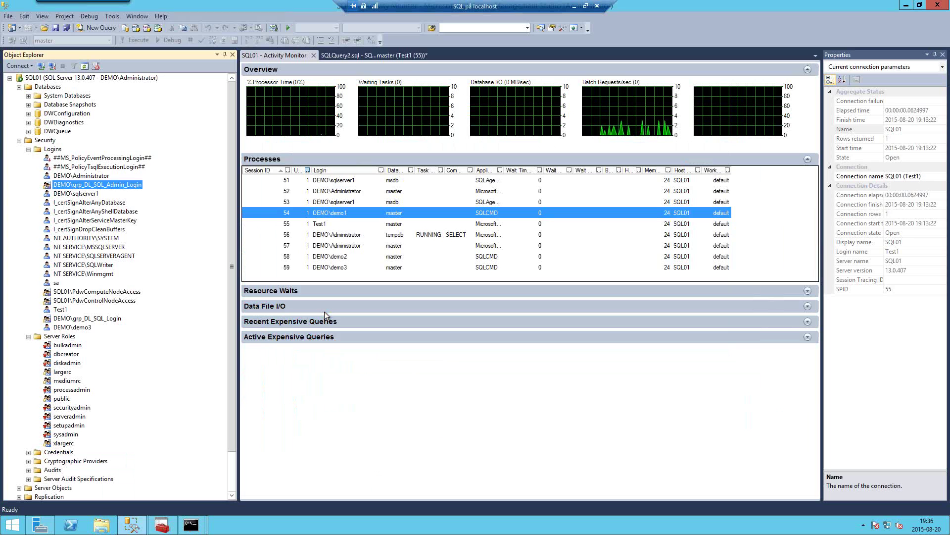
Switch to the remote Active Directory session and open User 3. Demo's properties
{"action": "left_click", "coordinate": [575, 6]}
{"action": "mouse_move", "coordinate": [598, 529]}
{"action": "left_click", "coordinate": [541, 453]}
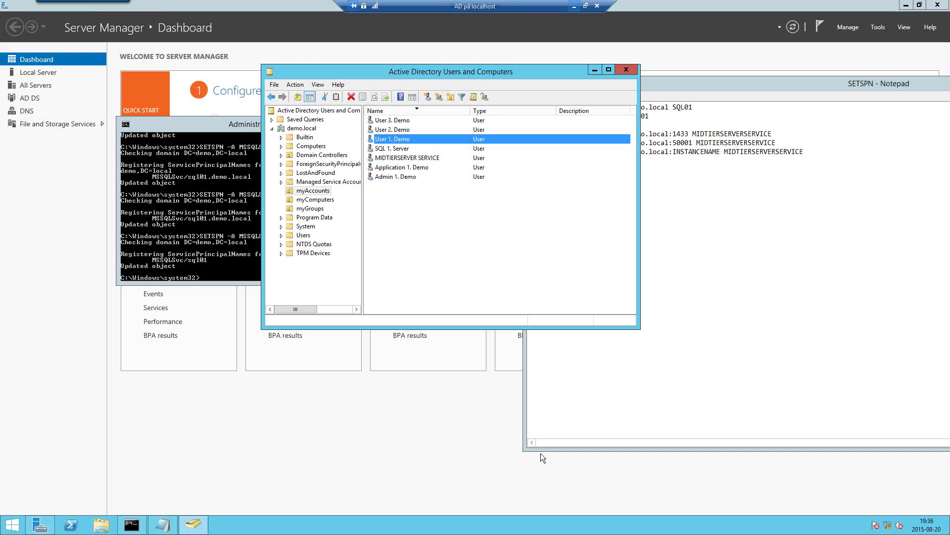
{"action": "left_click", "coordinate": [396, 123]}
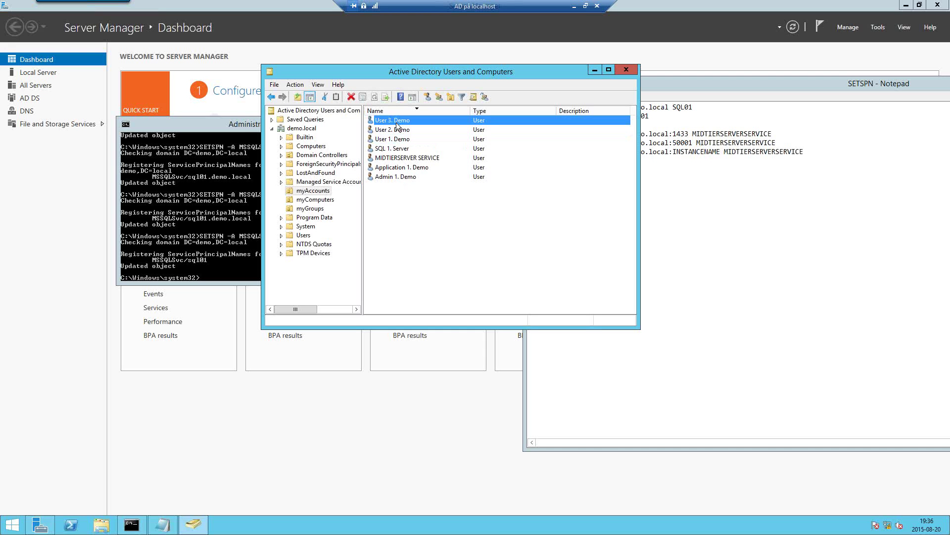
{"action": "double_click", "coordinate": [396, 123]}
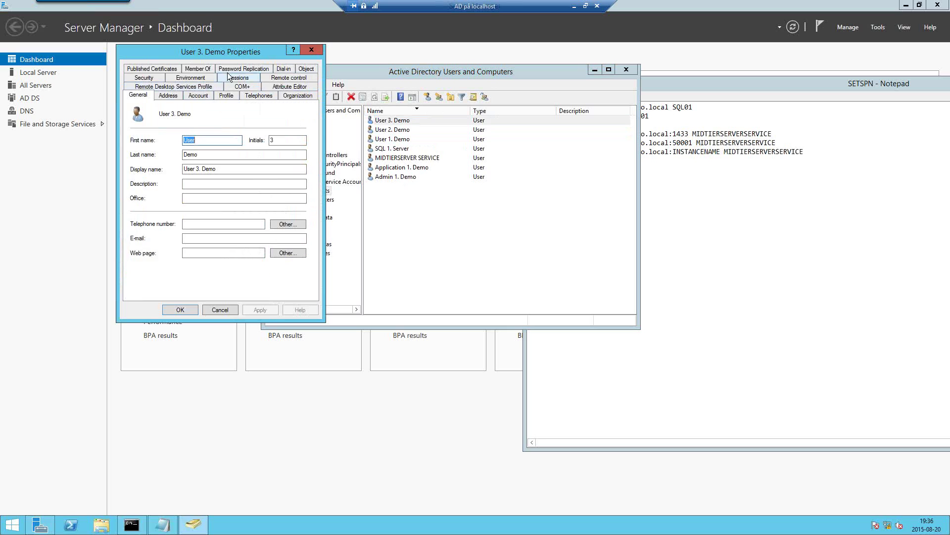
On Member Of, search groups for 'grp' and choose grp_DL_SQL_Admin_Login
{"action": "left_click", "coordinate": [202, 69]}
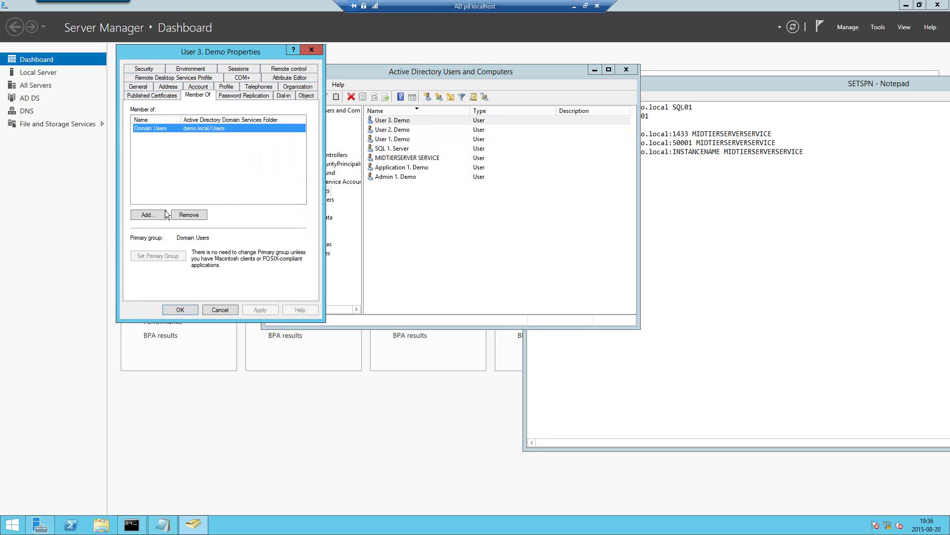
{"action": "left_click", "coordinate": [148, 214]}
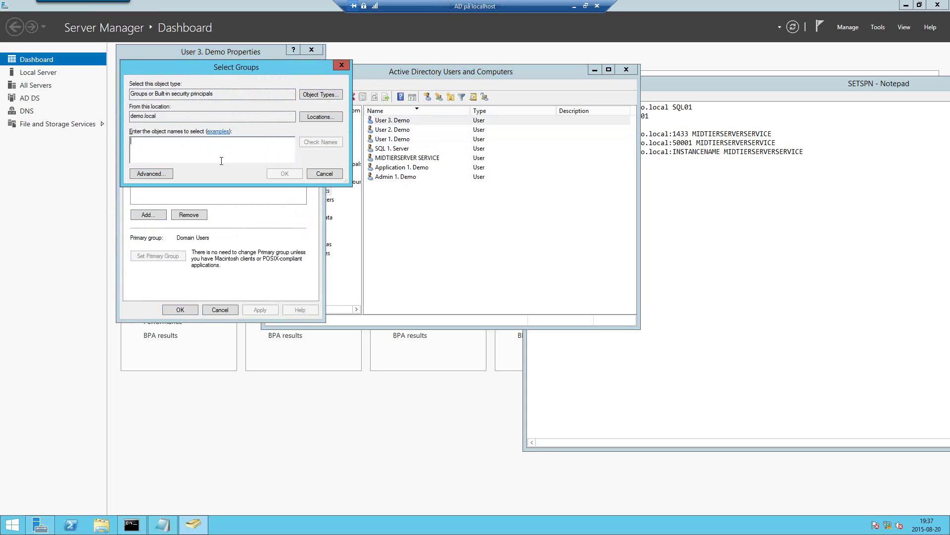
{"action": "type", "text": "grp"}
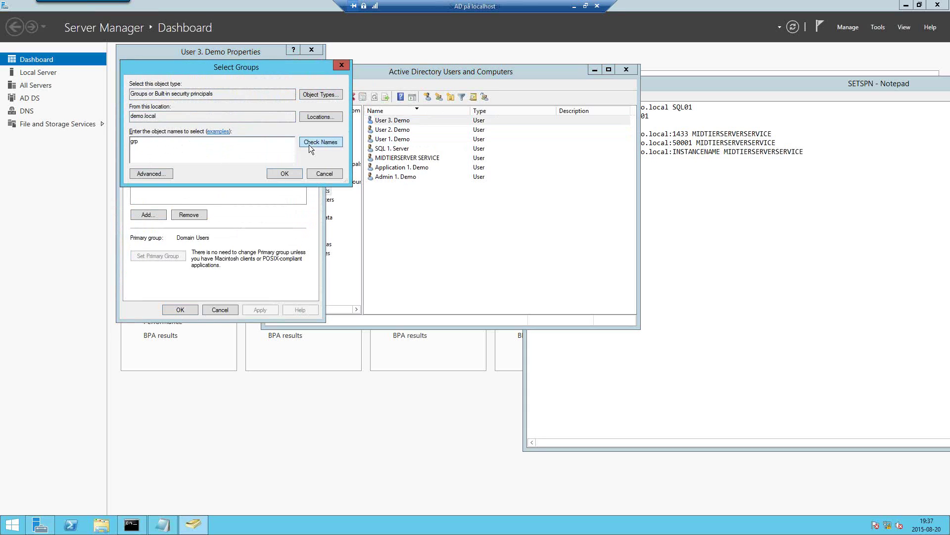
{"action": "left_click", "coordinate": [309, 143]}
{"action": "left_click", "coordinate": [317, 159]}
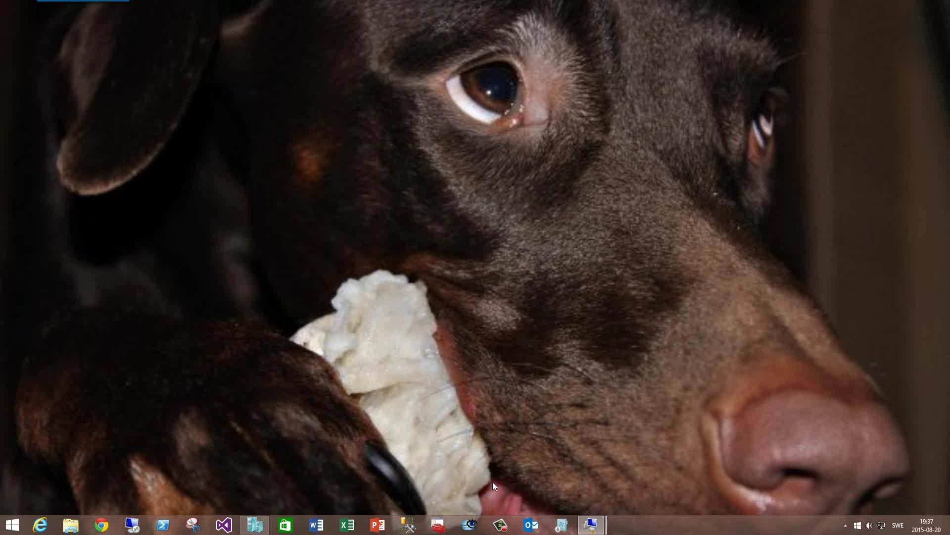
In the remote SQL server session, reopen a command shell as demo3 with its password
{"action": "mouse_move", "coordinate": [592, 529]}
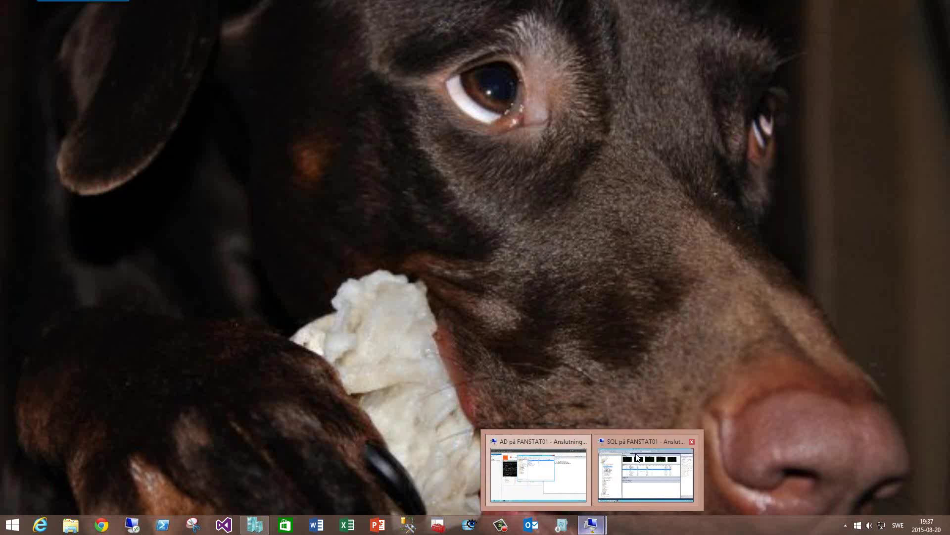
{"action": "left_click", "coordinate": [646, 475]}
{"action": "mouse_move", "coordinate": [191, 526]}
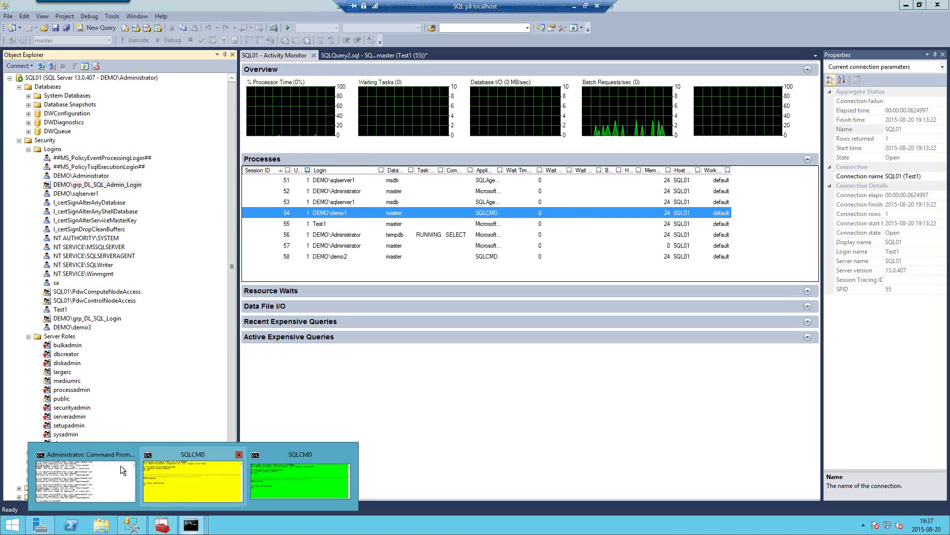
{"action": "left_click", "coordinate": [87, 470]}
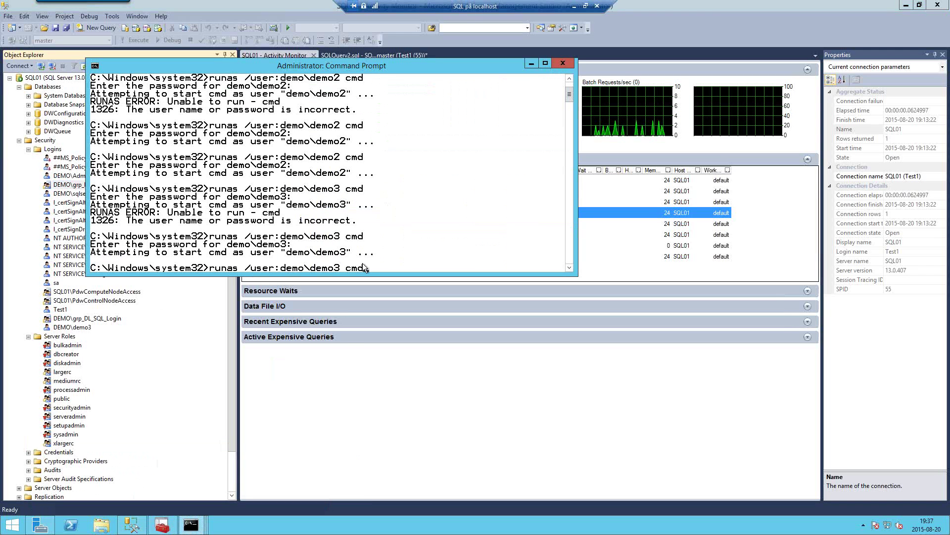
{"action": "key", "text": "Return"}
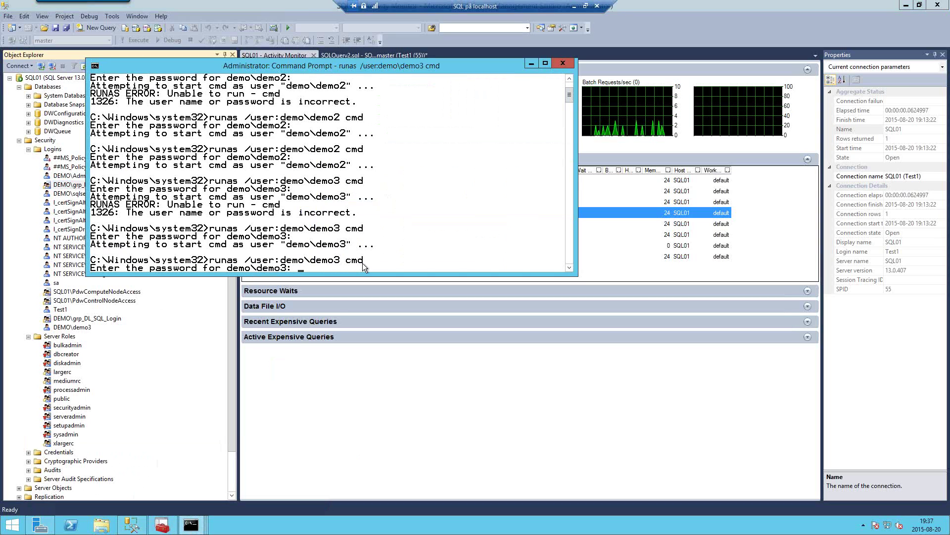
{"action": "key", "text": "Return"}
Start sqlcmd and run select user_name() and select suser_name() to check demo3's identity
{"action": "type", "text": "sql"}
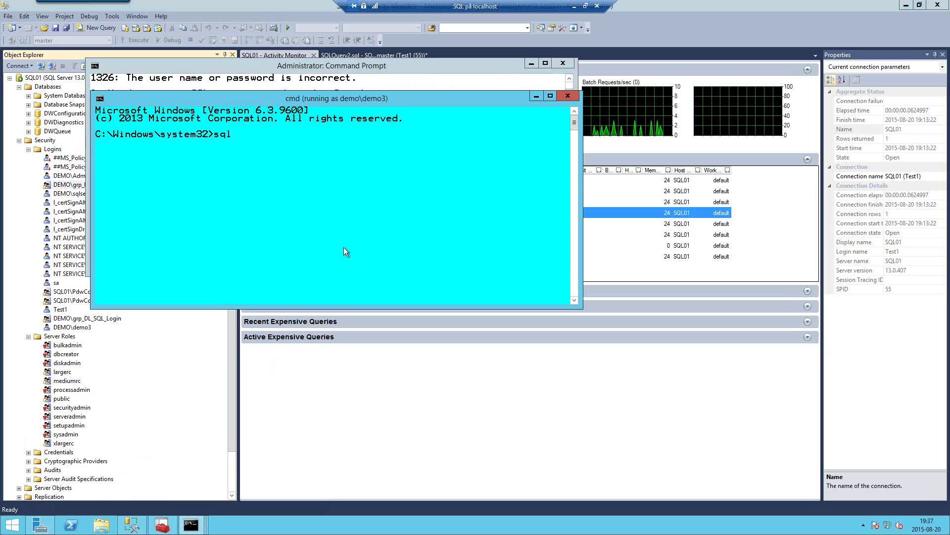
{"action": "key", "text": "Return"}
{"action": "type", "text": "sqlcmd"}
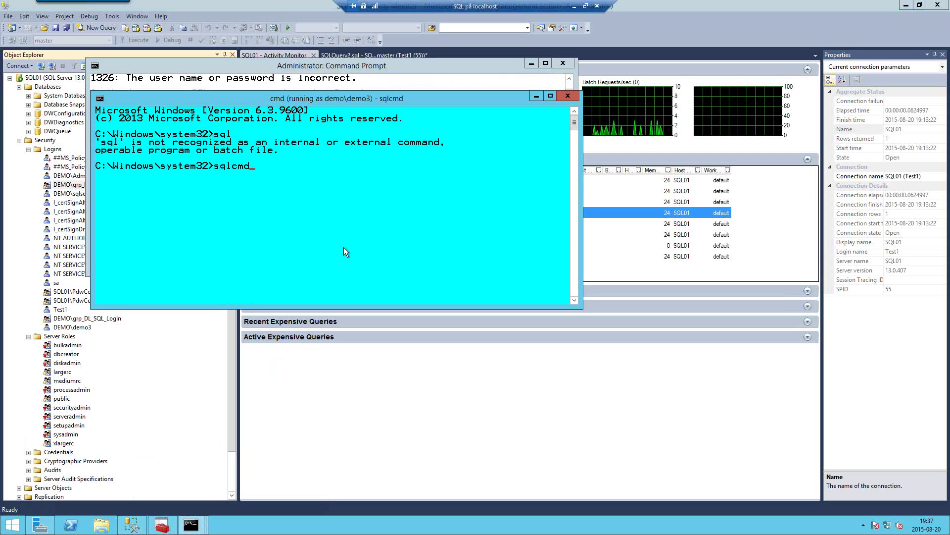
{"action": "key", "text": "Return"}
{"action": "type", "text": "select user_name()"}
{"action": "key", "text": "Return"}
{"action": "type", "text": "go"}
{"action": "key", "text": "Return"}
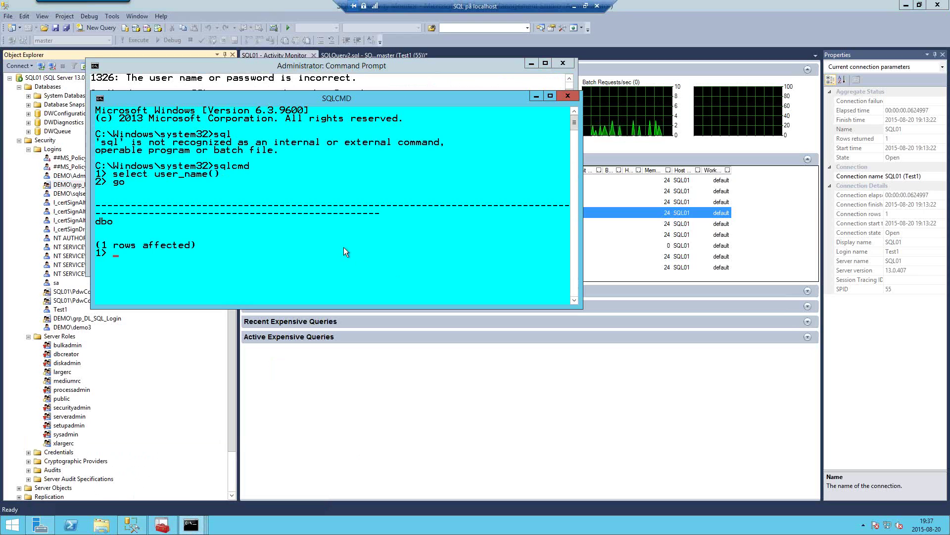
{"action": "type", "text": "sel"}
{"action": "key", "text": "F8"}
{"action": "type", "text": "ser_name("}
{"action": "key", "text": "Return"}
{"action": "type", "text": "go"}
{"action": "key", "text": "Return"}
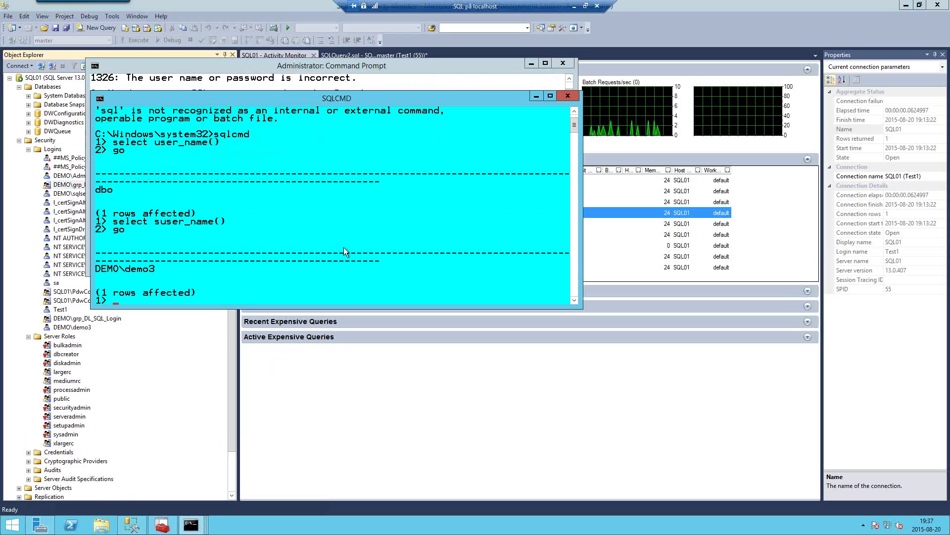
Run create database demo3test successfully, then return to Management Studio's Databases folder
{"action": "type", "text": "create database demo3"}
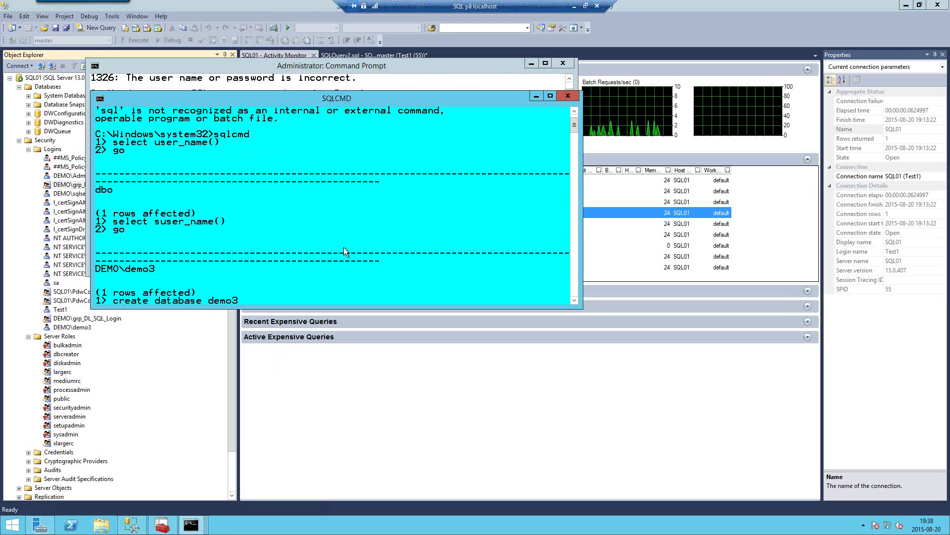
{"action": "type", "text": "test"}
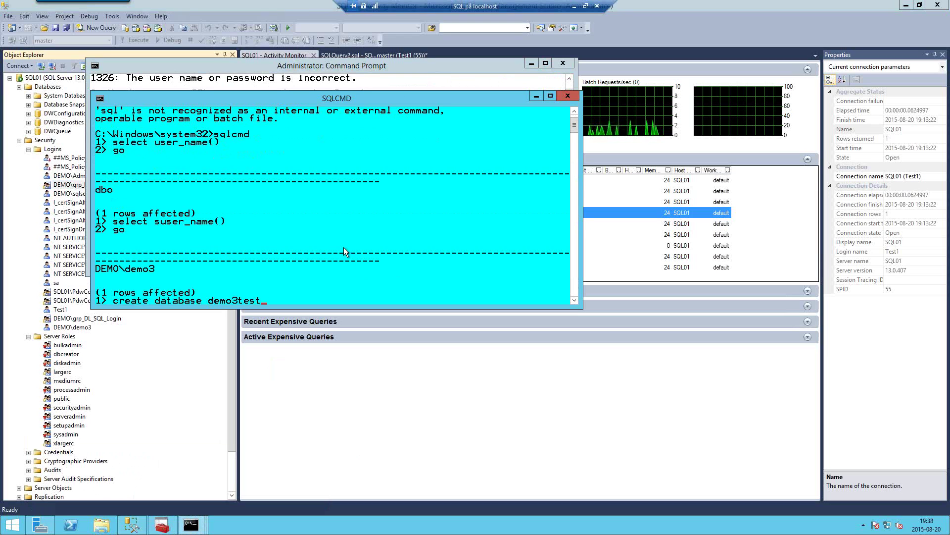
{"action": "key", "text": "Return"}
{"action": "type", "text": "go"}
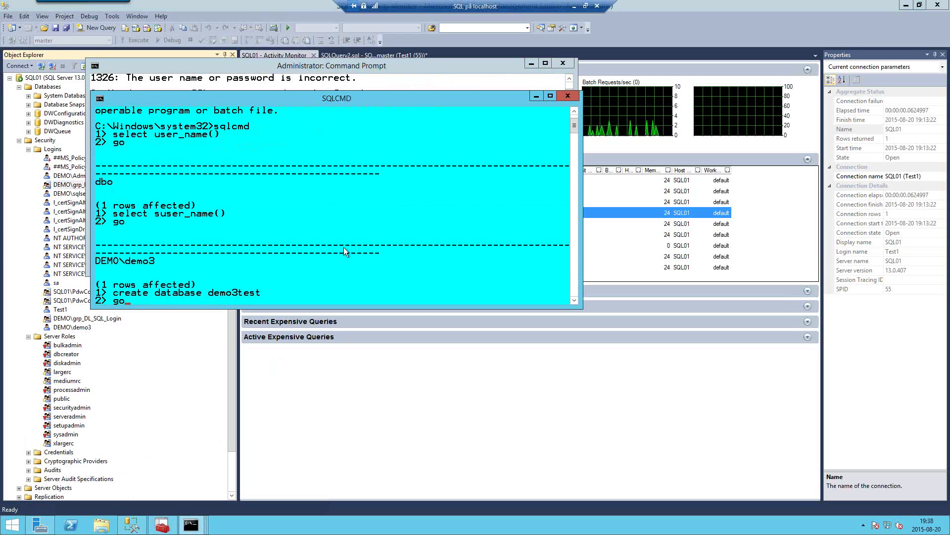
{"action": "key", "text": "Return"}
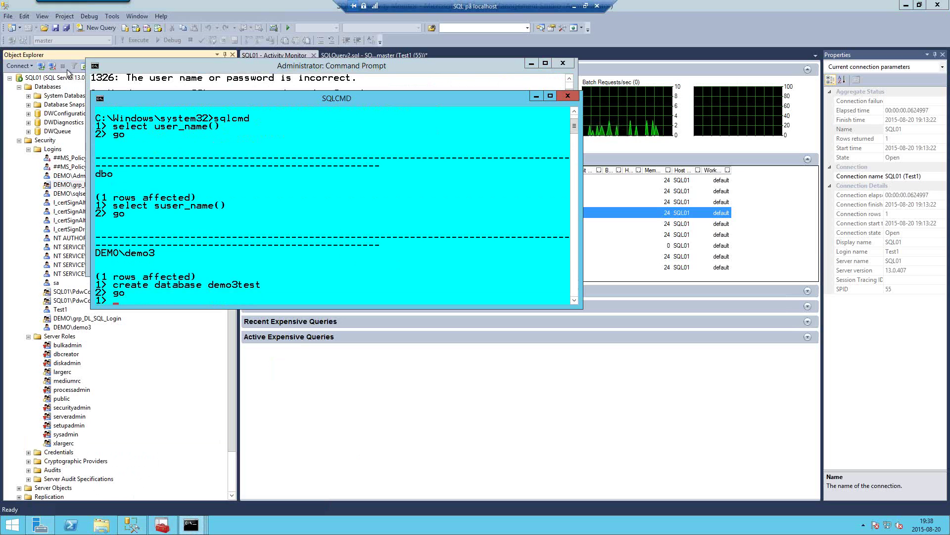
{"action": "left_click", "coordinate": [44, 89]}
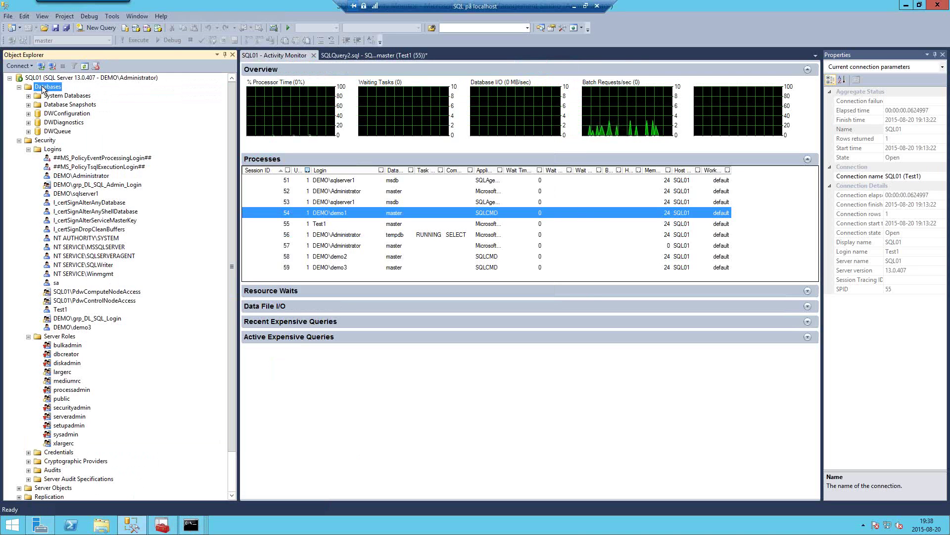
Refresh Databases, view demo3test's Files properties page, then cancel and collapse demo3test
{"action": "right_click", "coordinate": [44, 89]}
{"action": "left_click", "coordinate": [72, 199]}
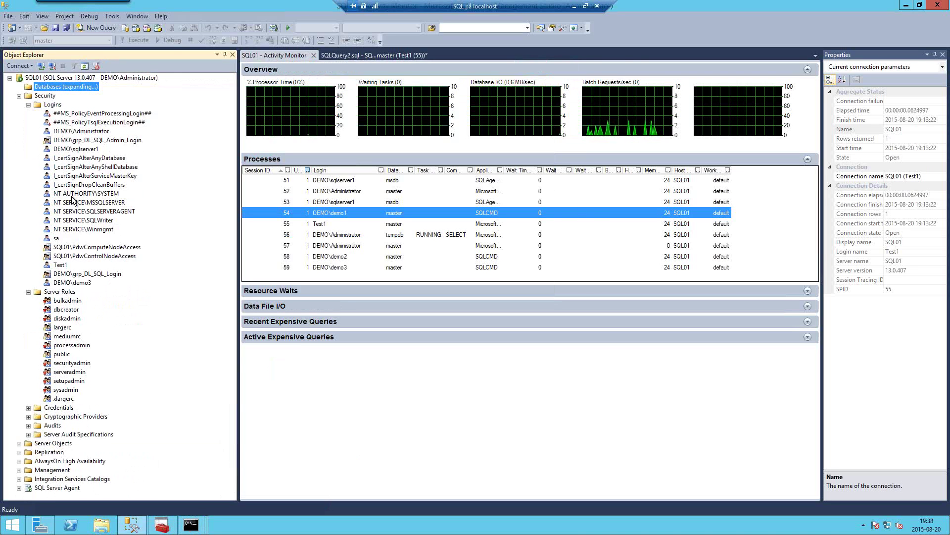
{"action": "double_click", "coordinate": [49, 115]}
{"action": "right_click", "coordinate": [50, 113]}
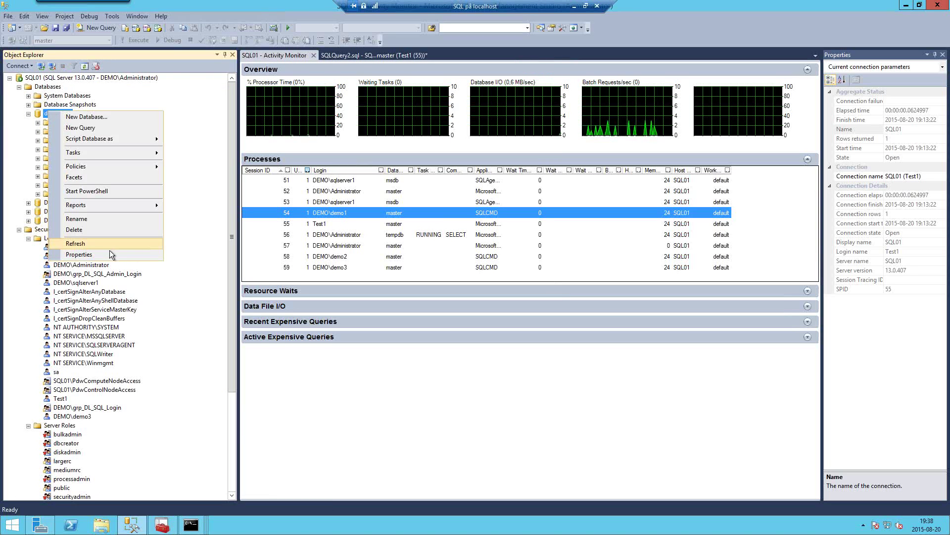
{"action": "left_click", "coordinate": [106, 253]}
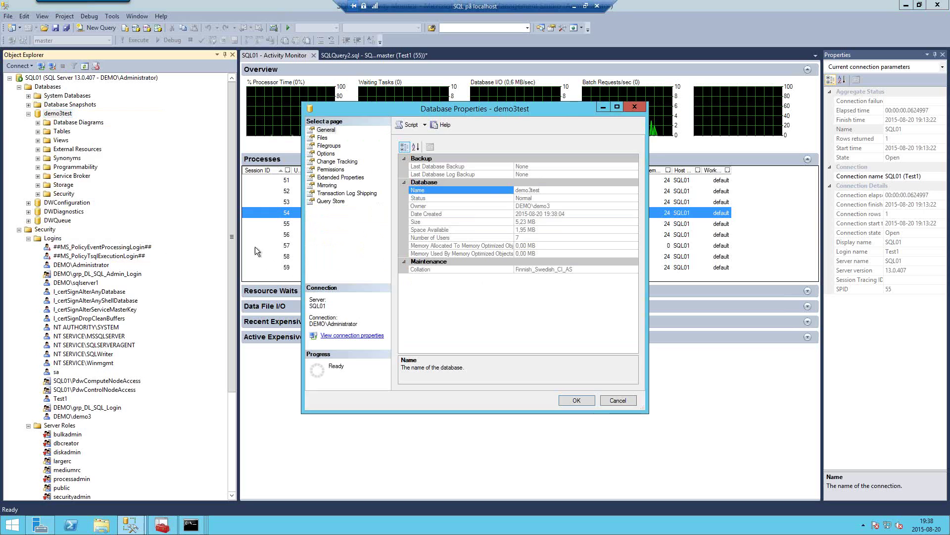
{"action": "left_click", "coordinate": [322, 138]}
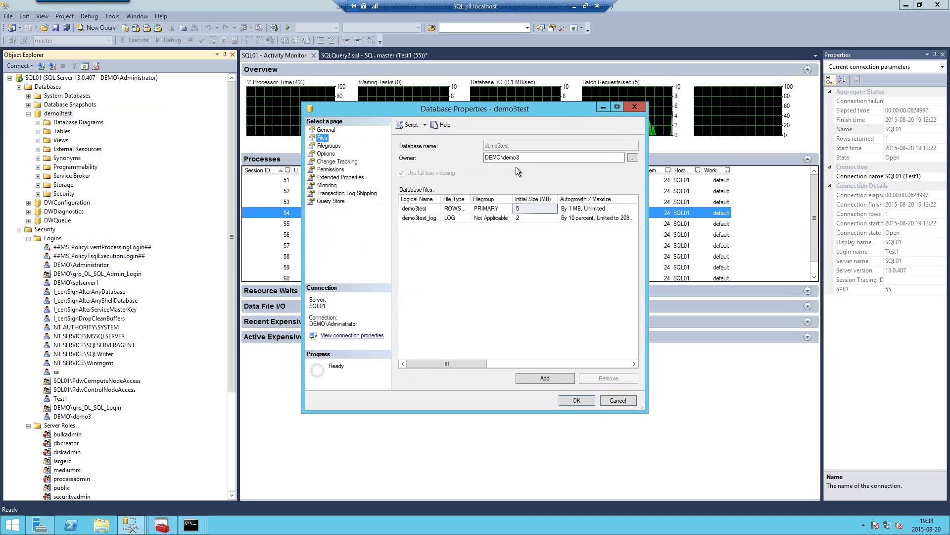
{"action": "left_click", "coordinate": [628, 399]}
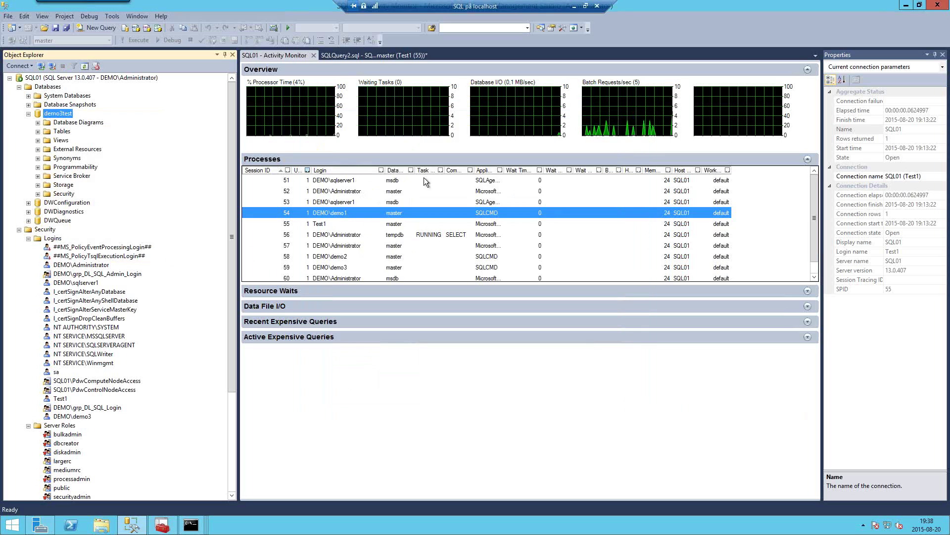
{"action": "left_click", "coordinate": [28, 114]}
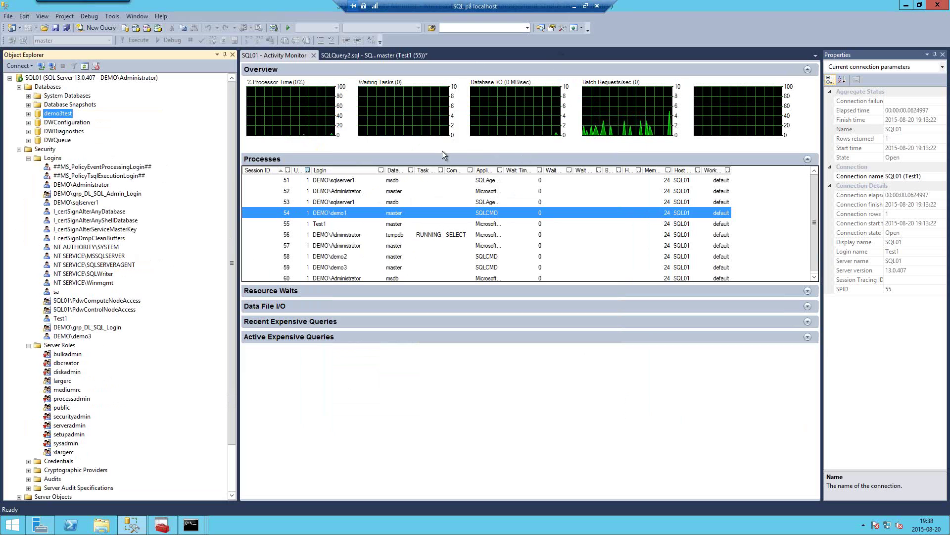
Back in the remote SQL session, collapse Logins and open a New Server Role dialog
{"action": "left_click", "coordinate": [574, 8]}
{"action": "mouse_move", "coordinate": [603, 529]}
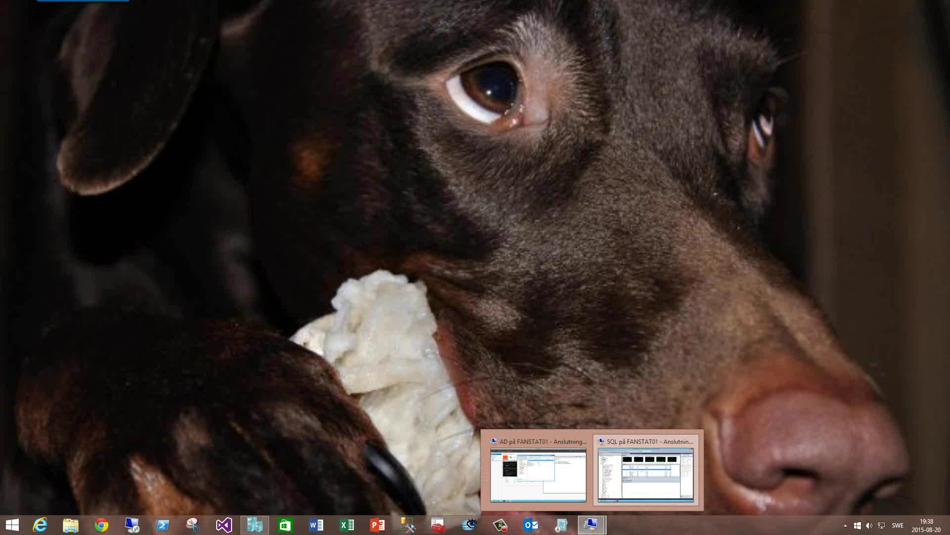
{"action": "left_click", "coordinate": [666, 460]}
{"action": "left_click", "coordinate": [29, 158]}
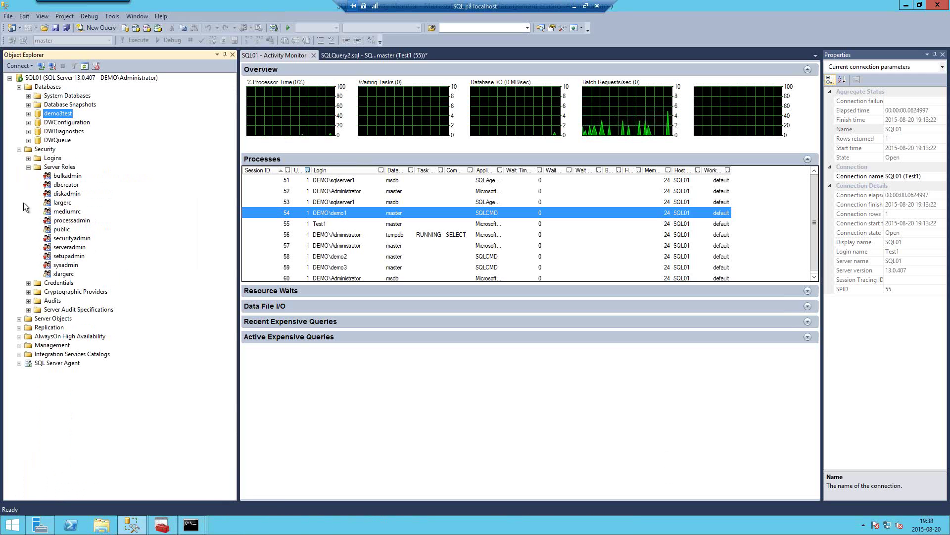
{"action": "left_click", "coordinate": [62, 168]}
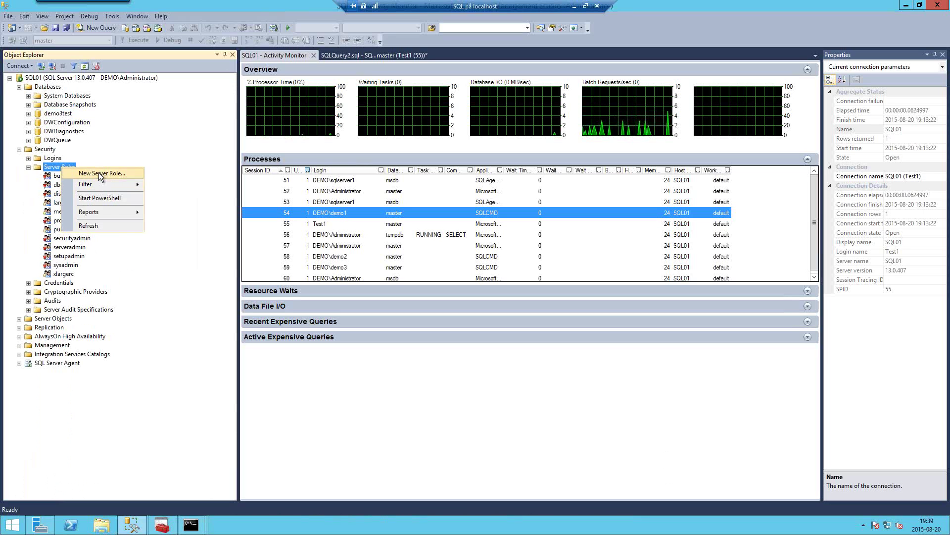
{"action": "left_click", "coordinate": [99, 173]}
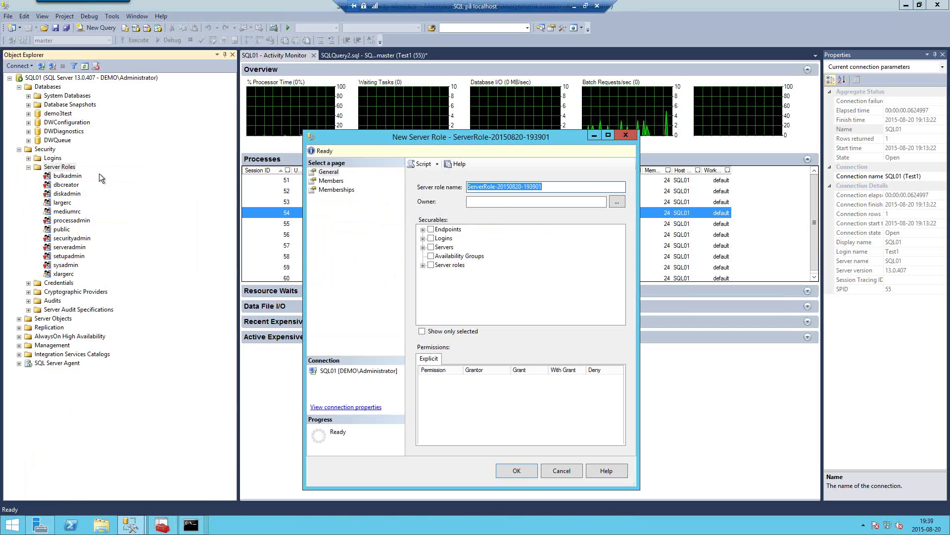
{"action": "left_click_drag", "start_coordinate": [441, 136], "coordinate": [539, 67]}
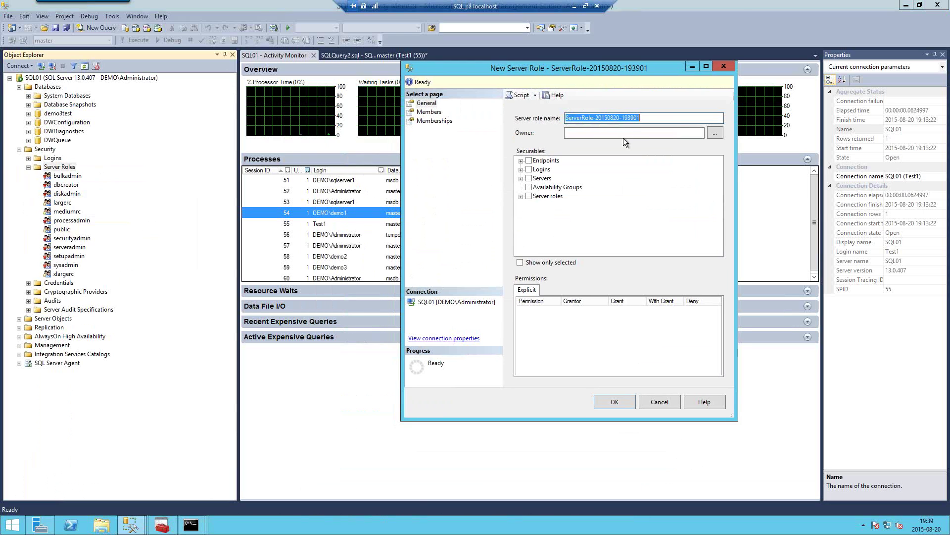
Browse the Endpoints, Logins, Servers and Server roles securables, then cancel and collapse Server Roles
{"action": "left_click", "coordinate": [521, 161]}
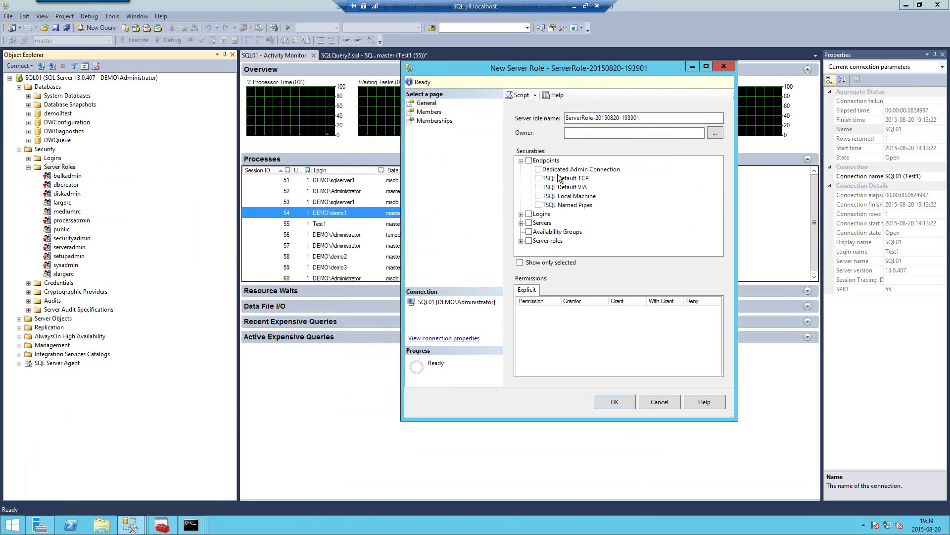
{"action": "left_click", "coordinate": [521, 214]}
{"action": "scroll", "coordinate": [567, 202], "scroll_direction": "down", "scroll_amount": 2}
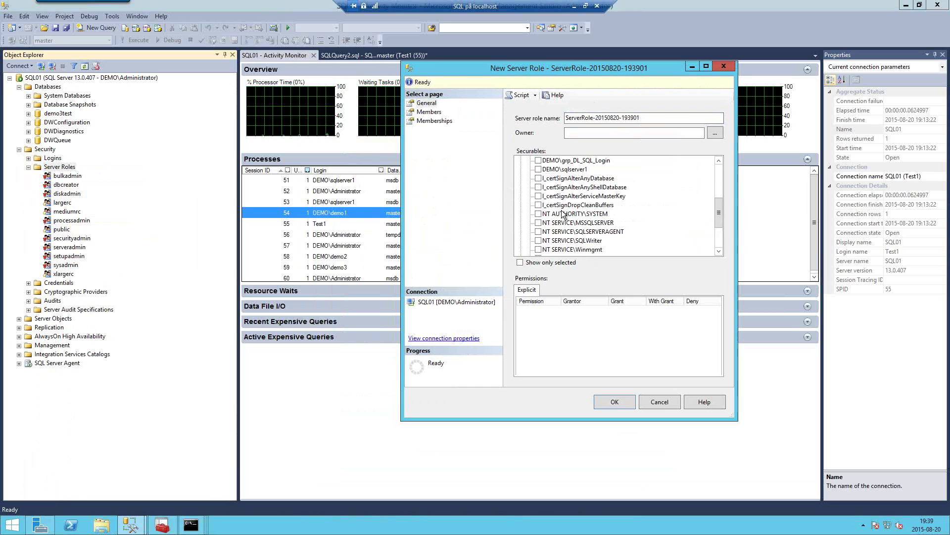
{"action": "scroll", "coordinate": [589, 203], "scroll_direction": "up", "scroll_amount": 3}
{"action": "left_click", "coordinate": [521, 188]}
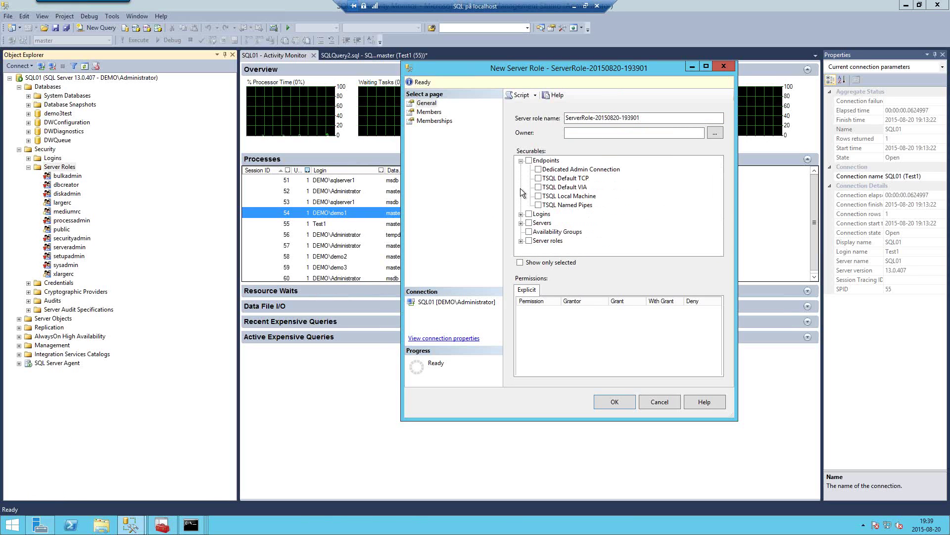
{"action": "left_click", "coordinate": [521, 224]}
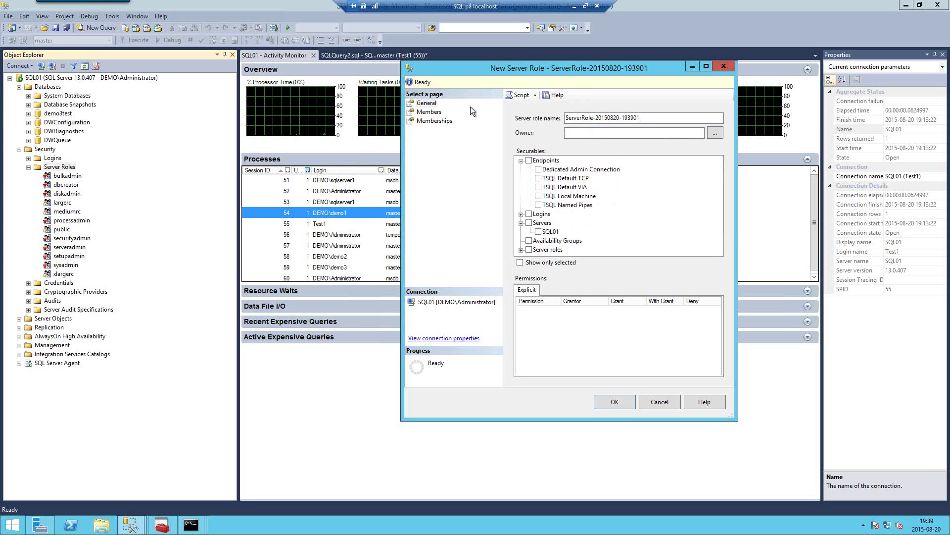
{"action": "left_click", "coordinate": [520, 249]}
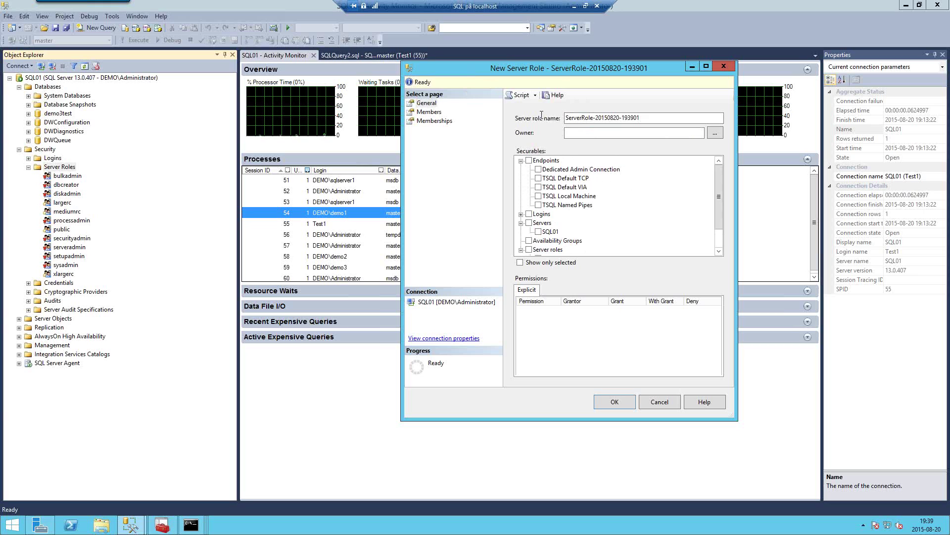
{"action": "left_click", "coordinate": [521, 160]}
{"action": "left_click", "coordinate": [521, 178]}
{"action": "left_click", "coordinate": [520, 197]}
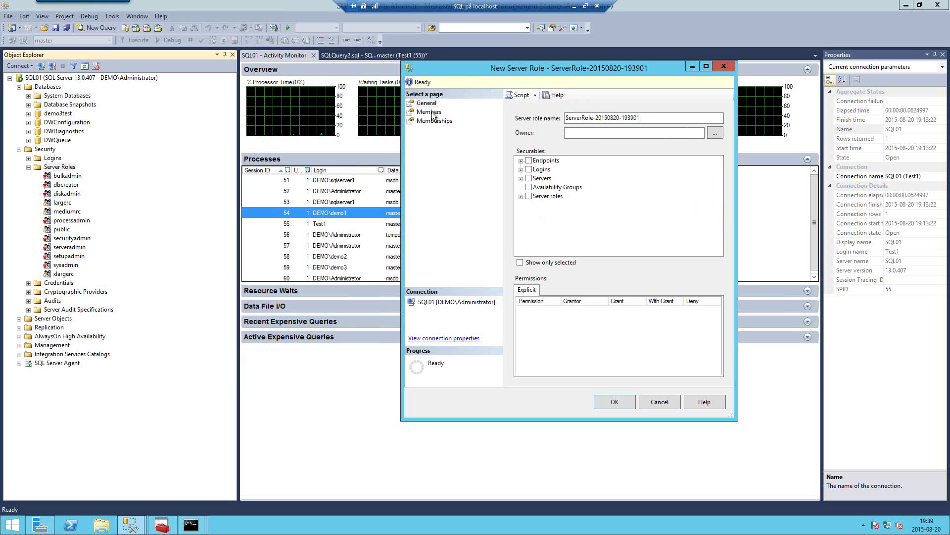
{"action": "left_click", "coordinate": [660, 402]}
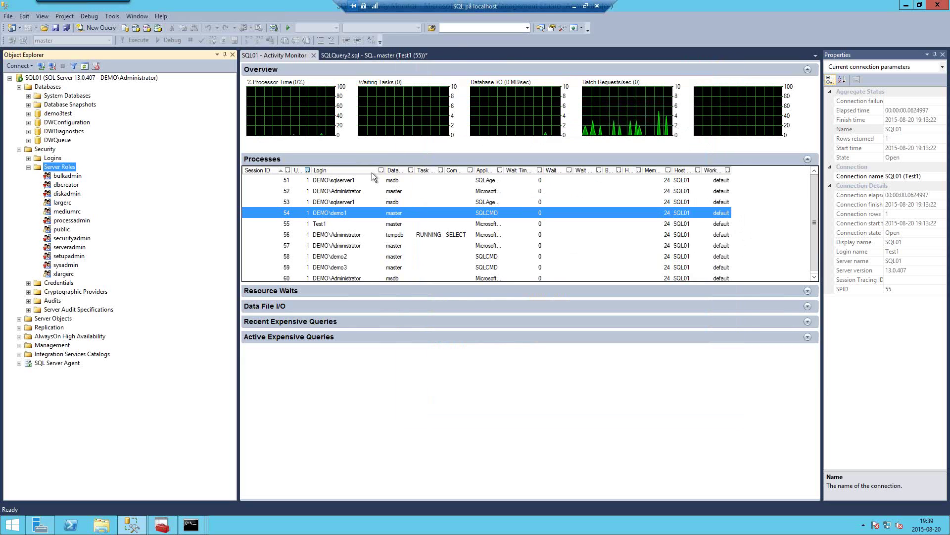
{"action": "left_click", "coordinate": [28, 166]}
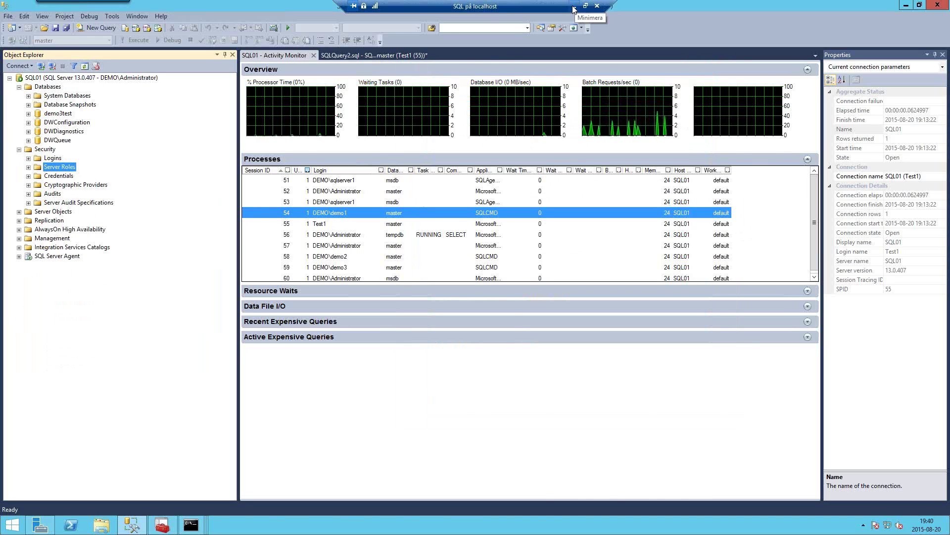
Return to the PowerPoint slideshow and advance to the Database Users & Roles slide
{"action": "left_click", "coordinate": [573, 7]}
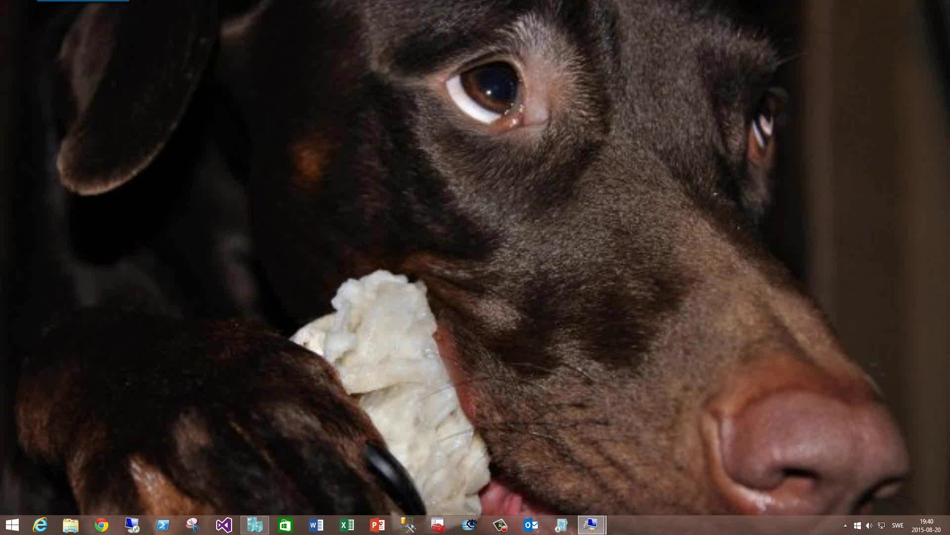
{"action": "left_click", "coordinate": [378, 524]}
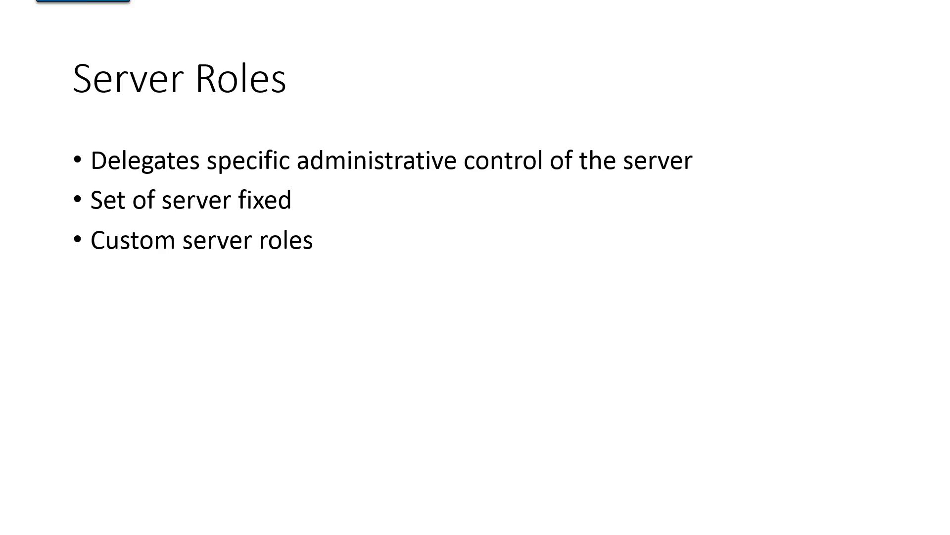
{"action": "key", "text": "Right"}
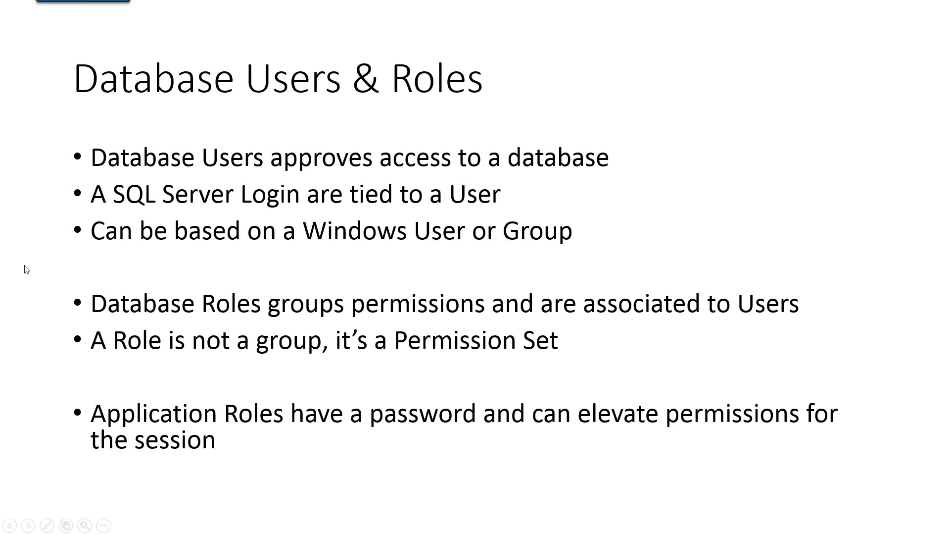
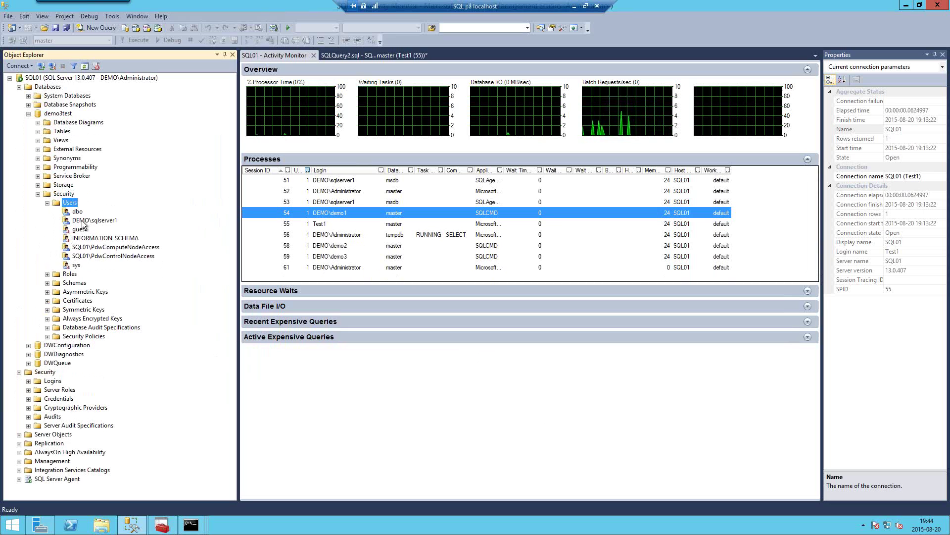
{"action": "double_click", "coordinate": [82, 222]}
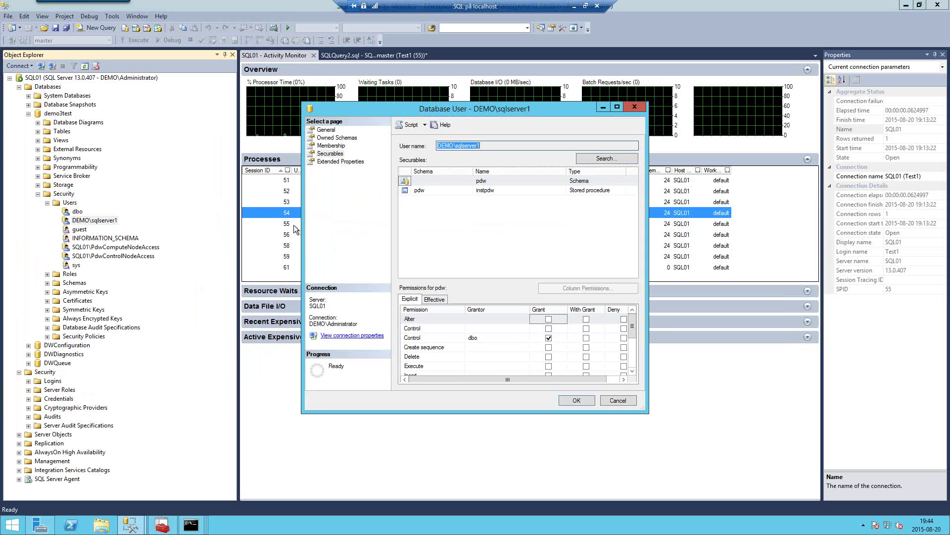
{"action": "left_click", "coordinate": [619, 401]}
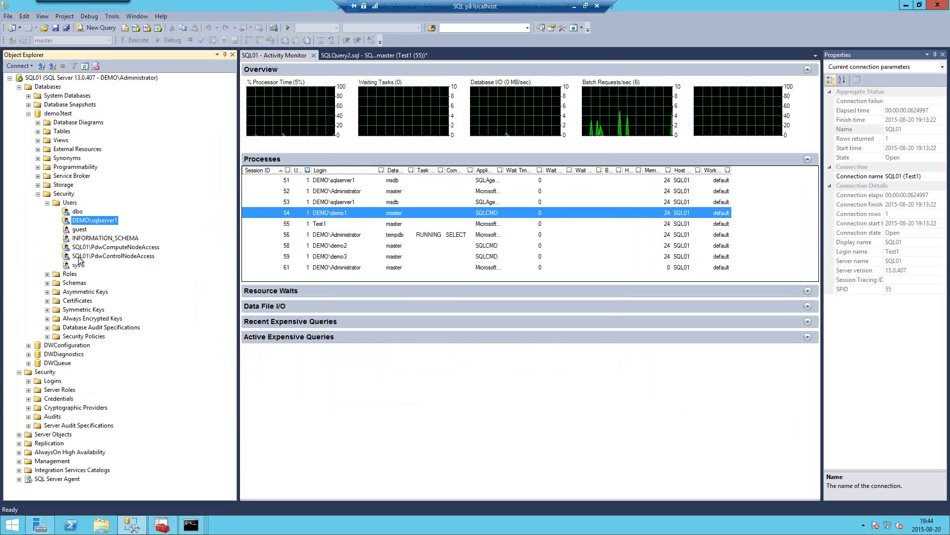
{"action": "left_click", "coordinate": [77, 212]}
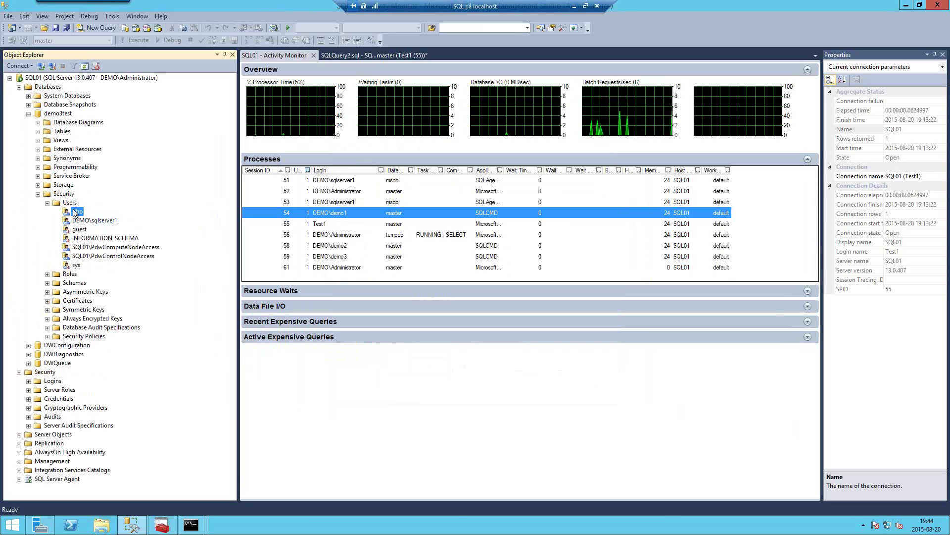
{"action": "double_click", "coordinate": [78, 212]}
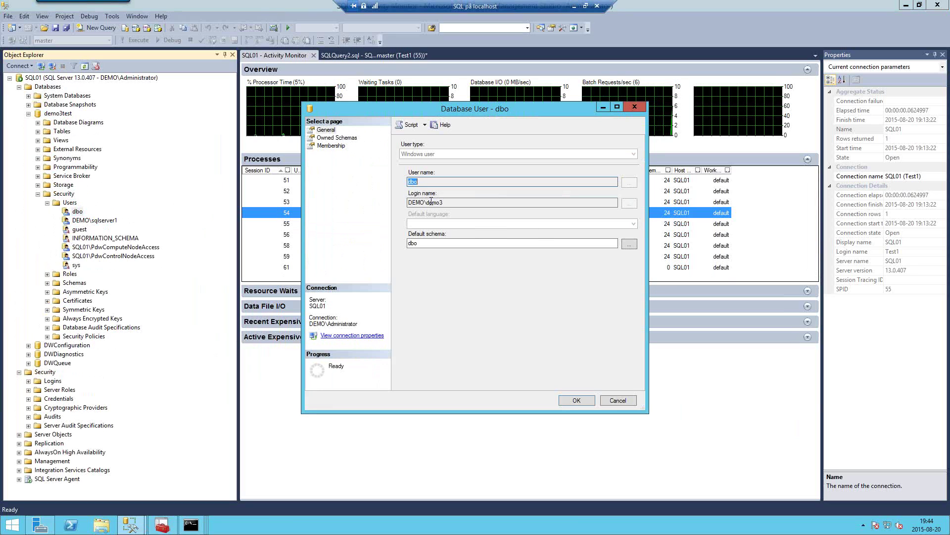
{"action": "left_click_drag", "start_coordinate": [446, 201], "coordinate": [395, 201]}
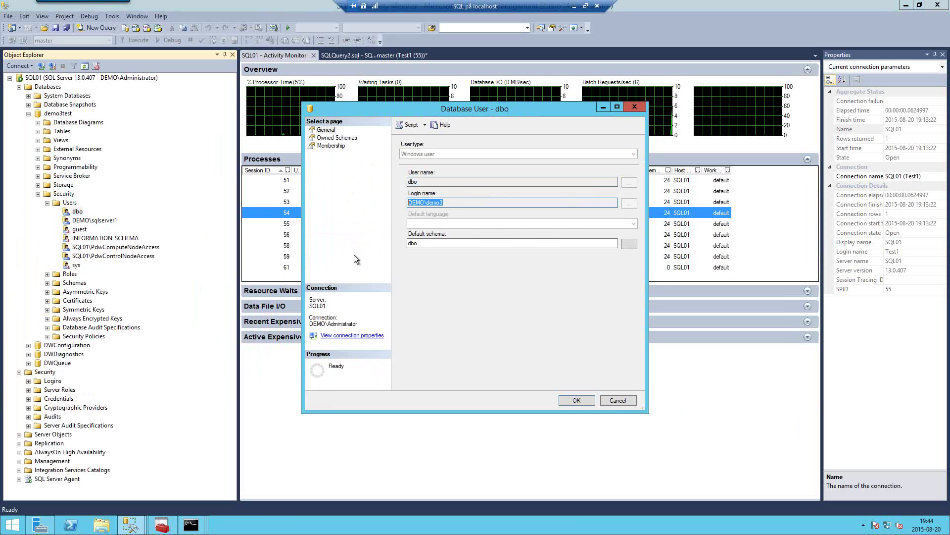
{"action": "left_click", "coordinate": [619, 401]}
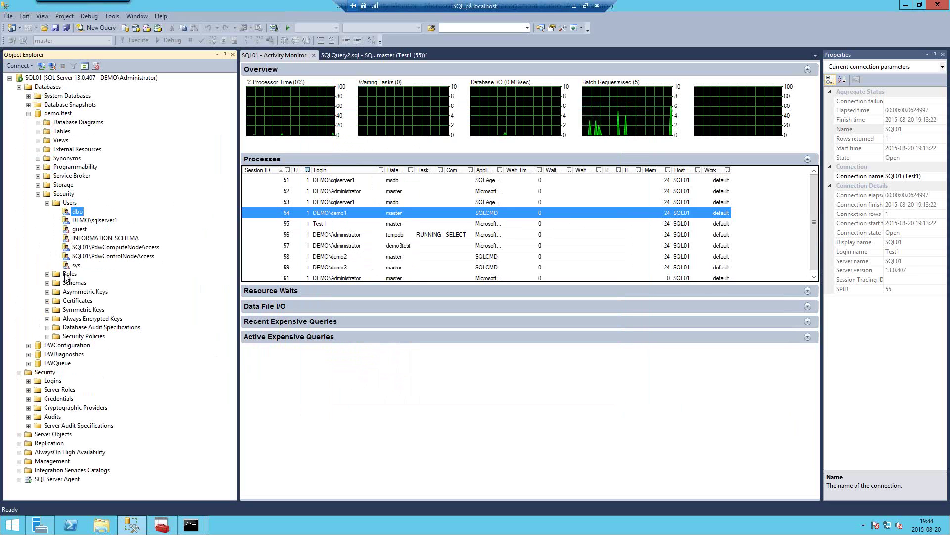
Start a new database user named test1, keeping the SQL user with login type
{"action": "right_click", "coordinate": [69, 205]}
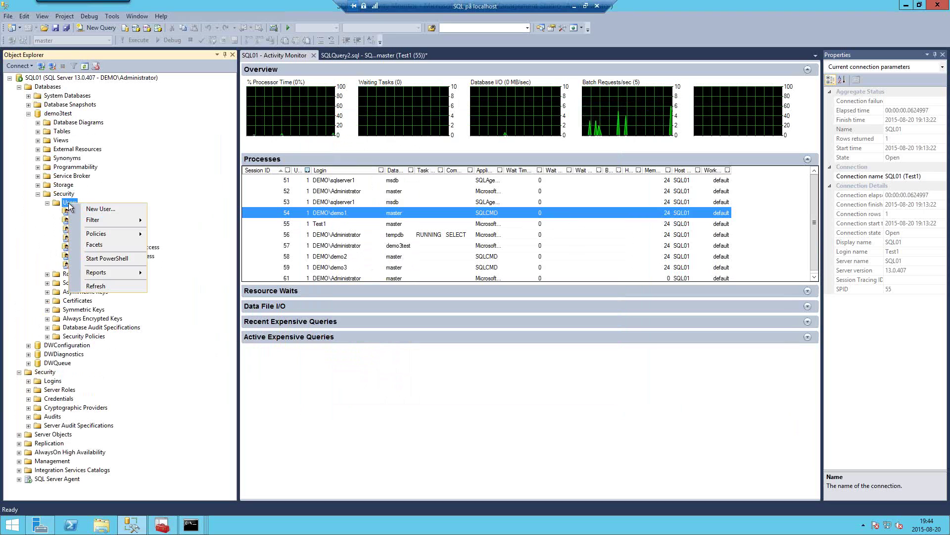
{"action": "left_click", "coordinate": [108, 210]}
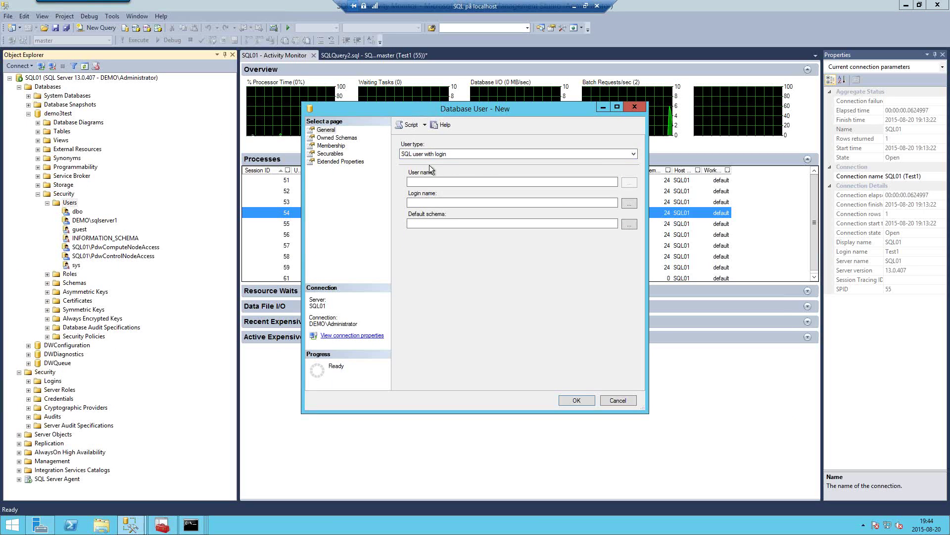
{"action": "left_click", "coordinate": [633, 158]}
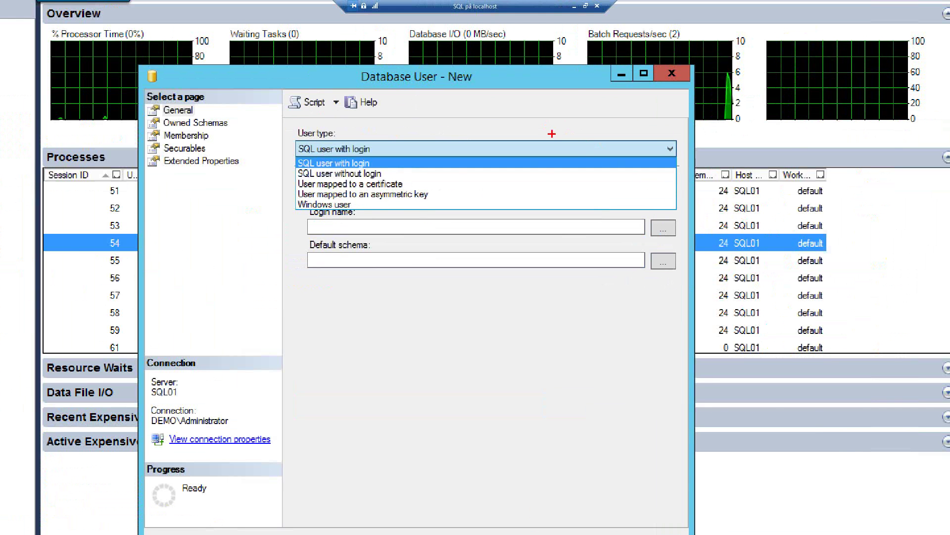
{"action": "left_click", "coordinate": [362, 148]}
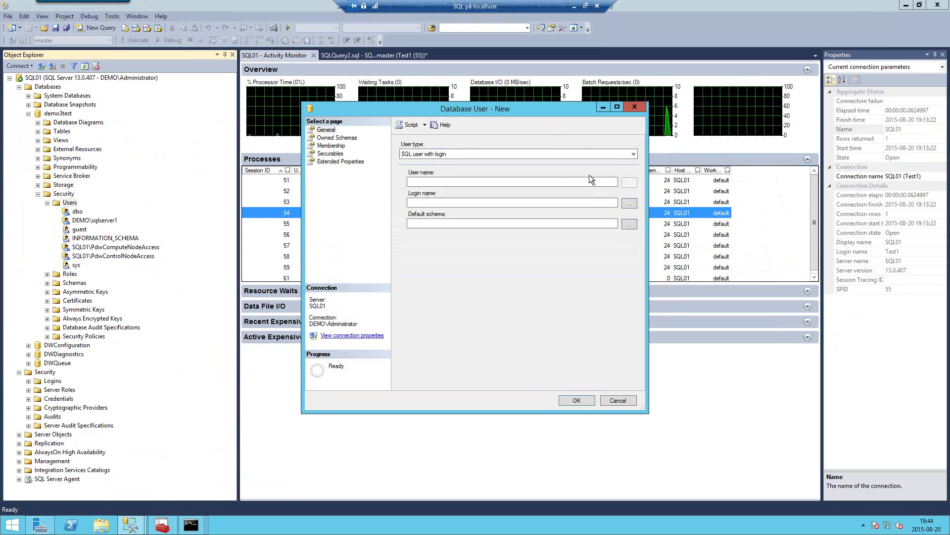
{"action": "left_click", "coordinate": [541, 181]}
{"action": "type", "text": "test1"}
Choose Test1 from the browsed logins as the user's login name
{"action": "left_click", "coordinate": [633, 204]}
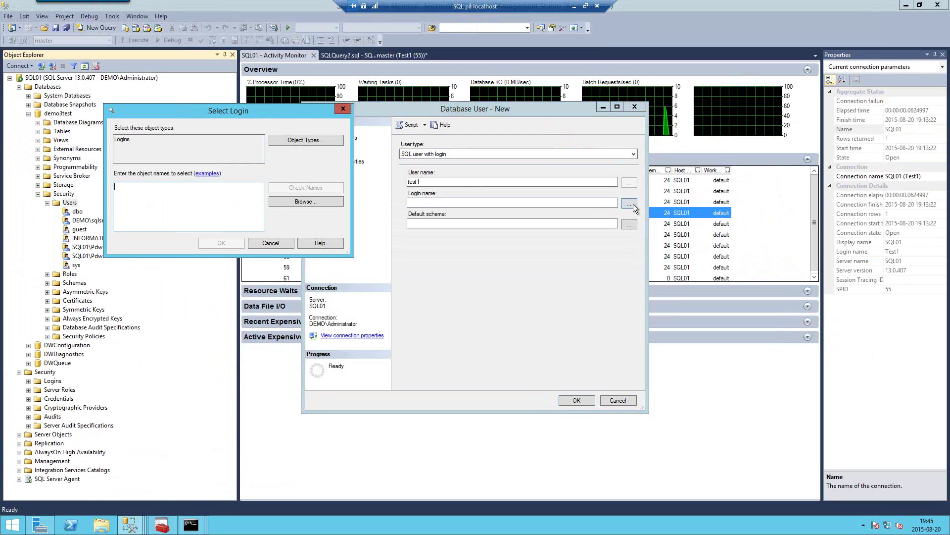
{"action": "left_click", "coordinate": [296, 202]}
{"action": "scroll", "coordinate": [174, 216], "scroll_direction": "down", "scroll_amount": 5}
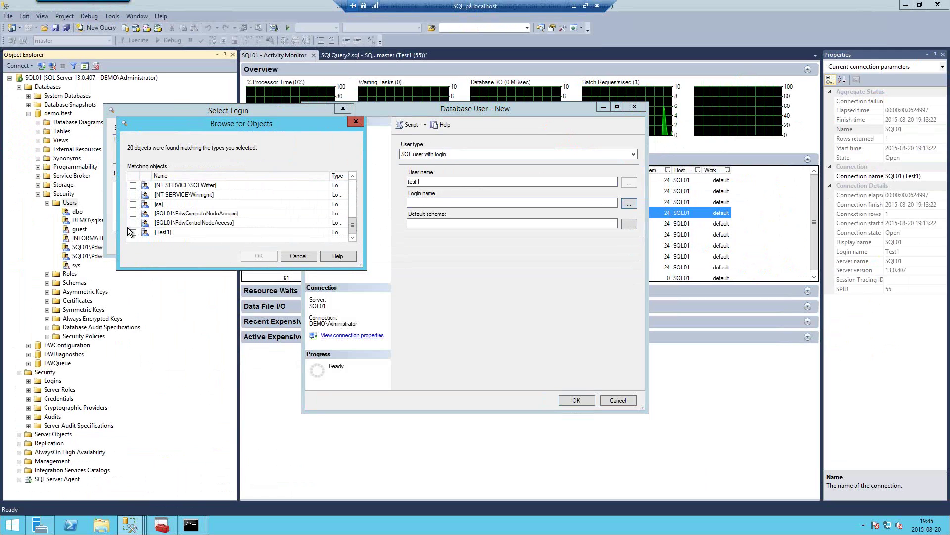
{"action": "left_click", "coordinate": [132, 232]}
{"action": "left_click", "coordinate": [257, 255]}
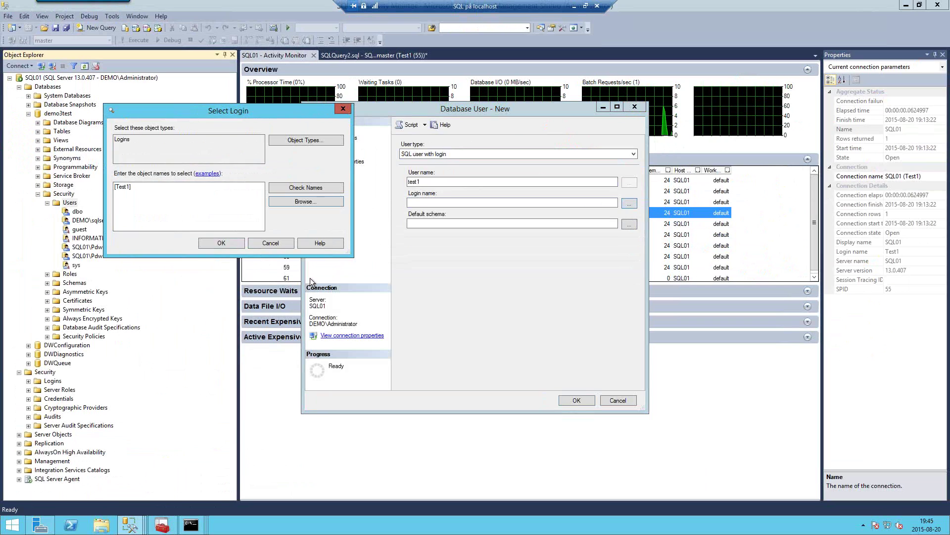
{"action": "left_click", "coordinate": [223, 245]}
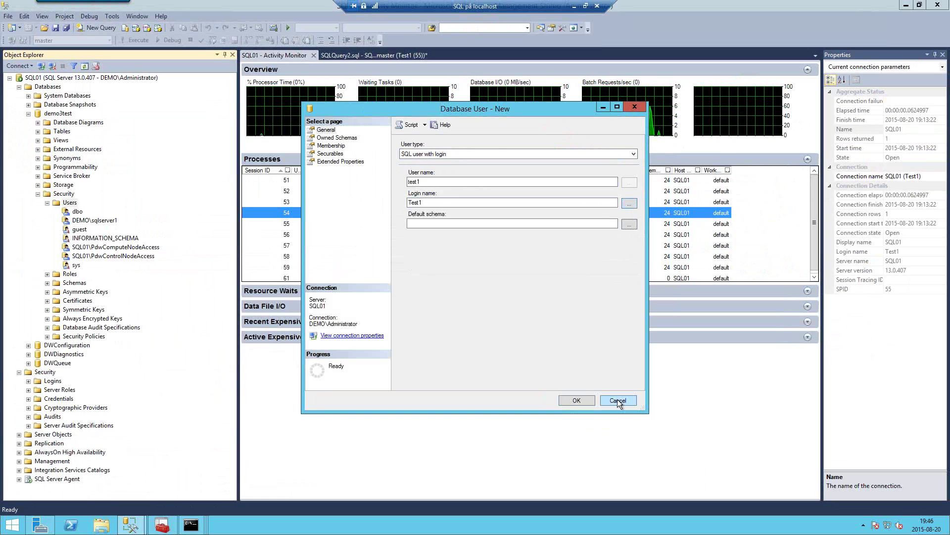
{"action": "left_click", "coordinate": [634, 152]}
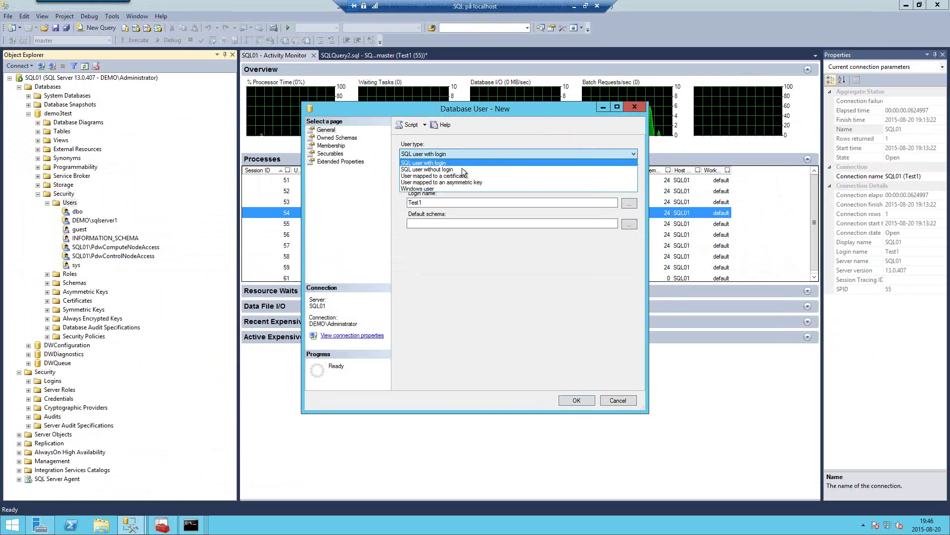
Try SQL user without login, certificate and asymmetric key types, then settle on Windows user
{"action": "left_click", "coordinate": [413, 169]}
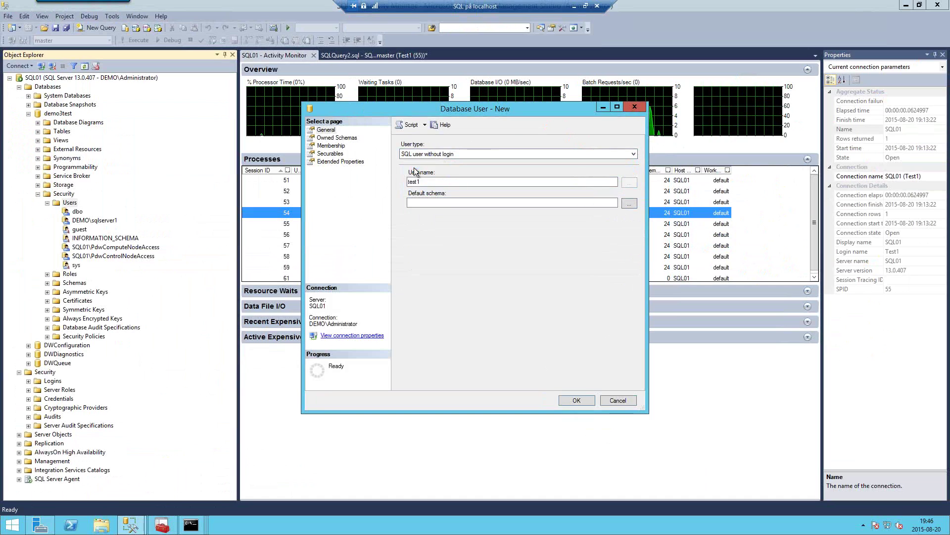
{"action": "left_click", "coordinate": [417, 181]}
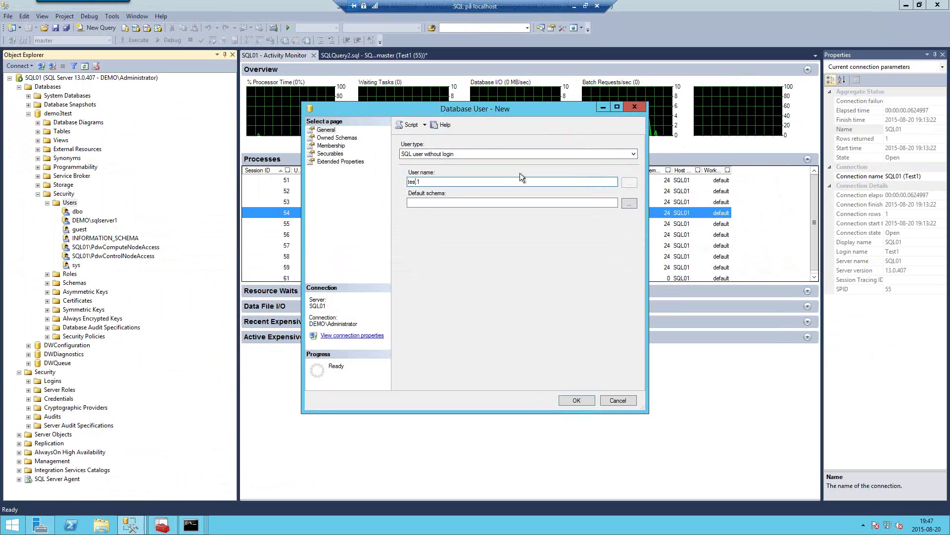
{"action": "left_click", "coordinate": [465, 153]}
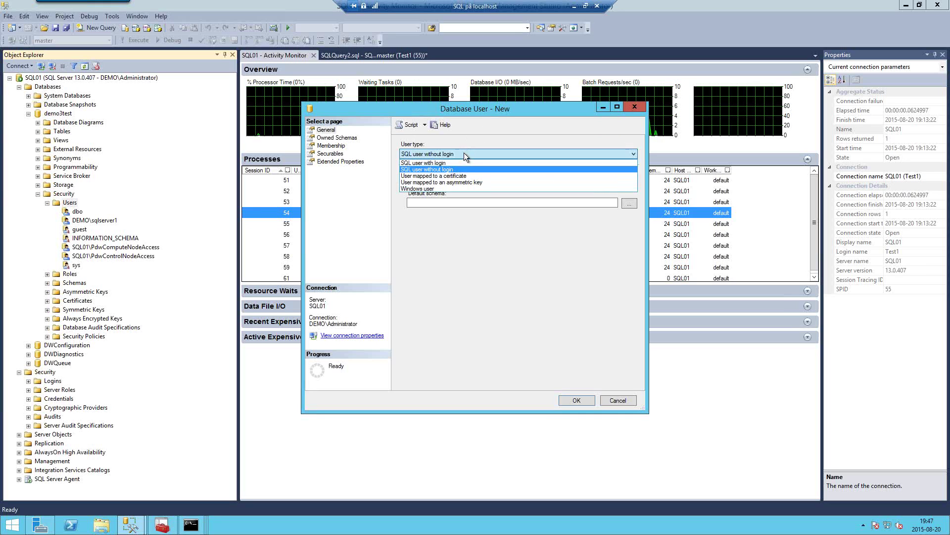
{"action": "left_click", "coordinate": [438, 176]}
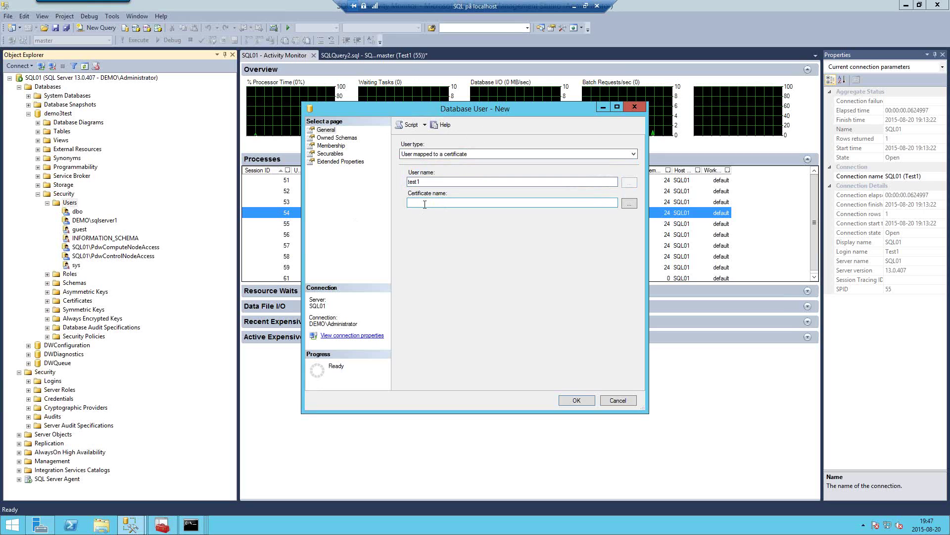
{"action": "left_click", "coordinate": [447, 156]}
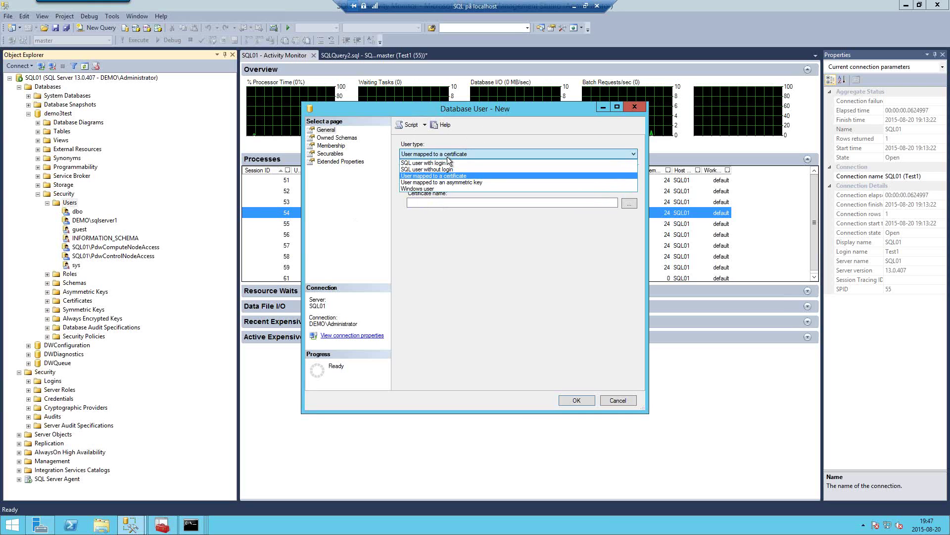
{"action": "left_click", "coordinate": [462, 182]}
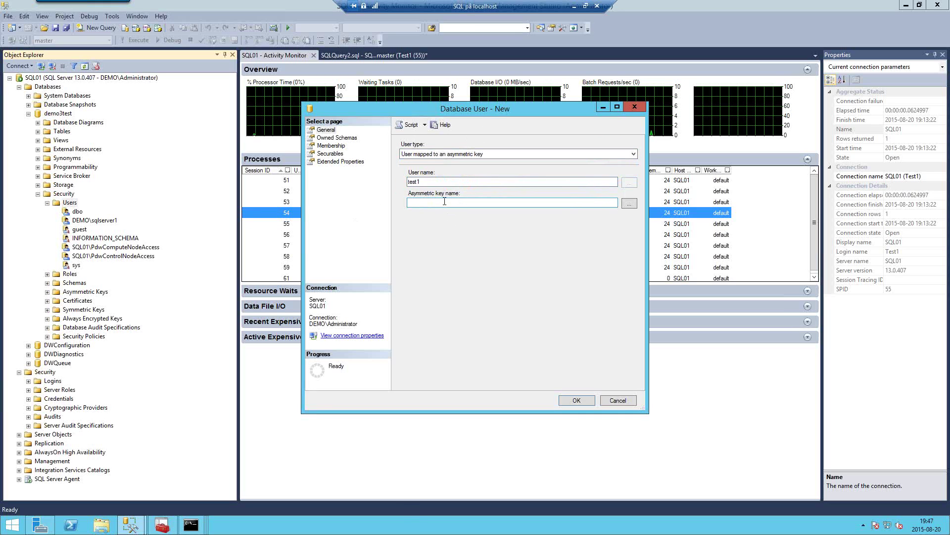
{"action": "left_click", "coordinate": [450, 154]}
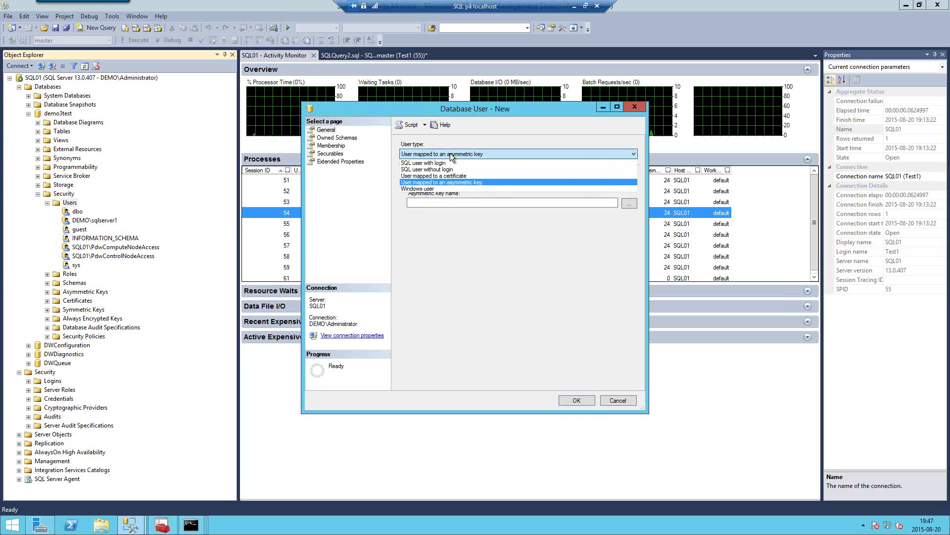
{"action": "left_click", "coordinate": [447, 174]}
{"action": "left_click", "coordinate": [447, 154]}
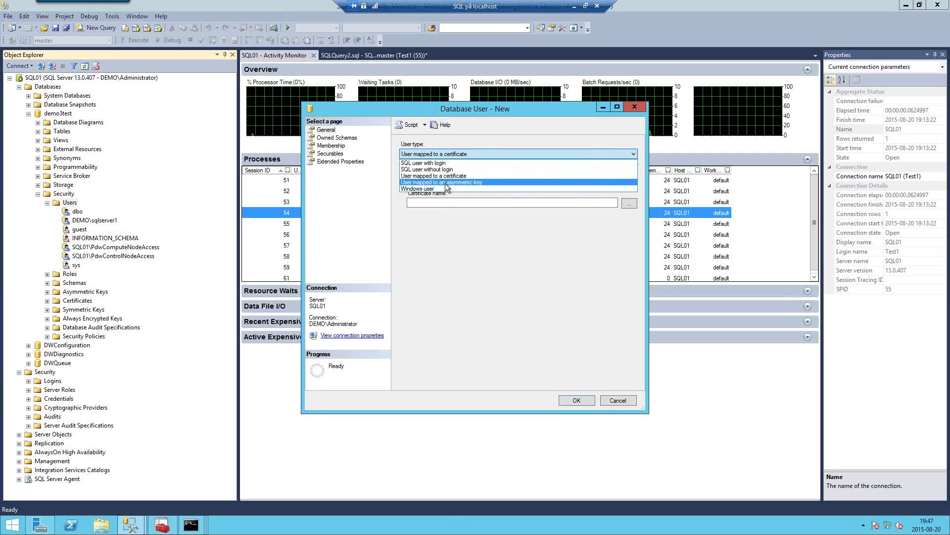
{"action": "left_click", "coordinate": [420, 189]}
{"action": "left_click", "coordinate": [413, 179]}
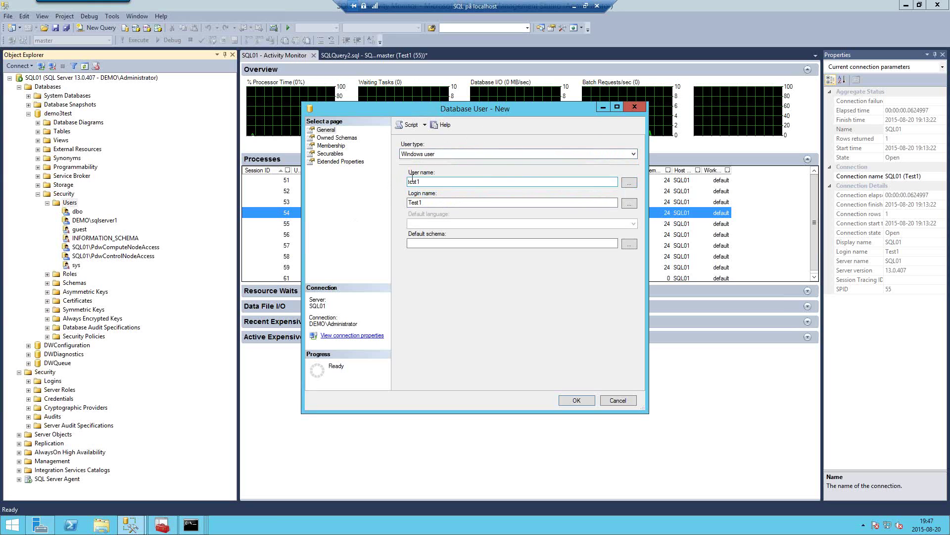
Browse the available logins again, then cancel both pickers without choosing one
{"action": "left_click", "coordinate": [429, 200]}
{"action": "double_click", "coordinate": [435, 202]}
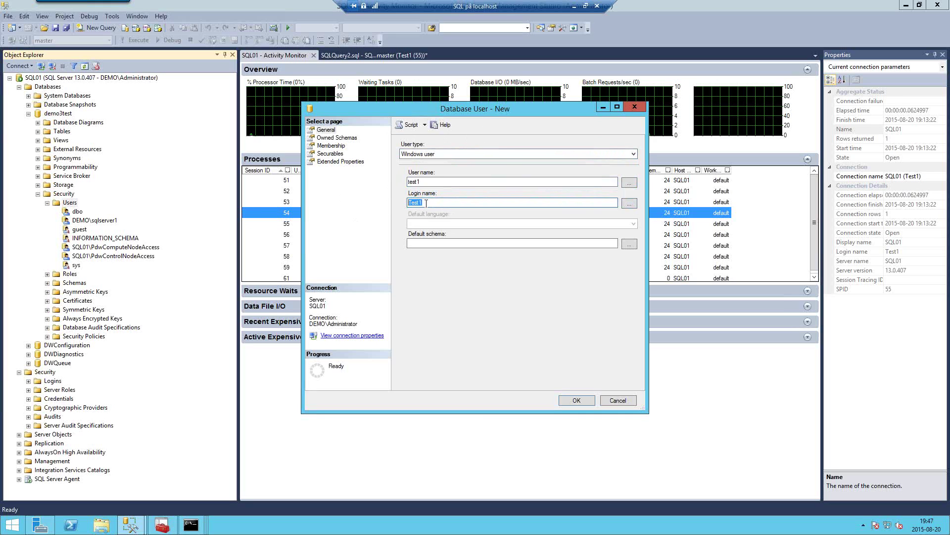
{"action": "left_click", "coordinate": [632, 206]}
{"action": "left_click", "coordinate": [200, 50]}
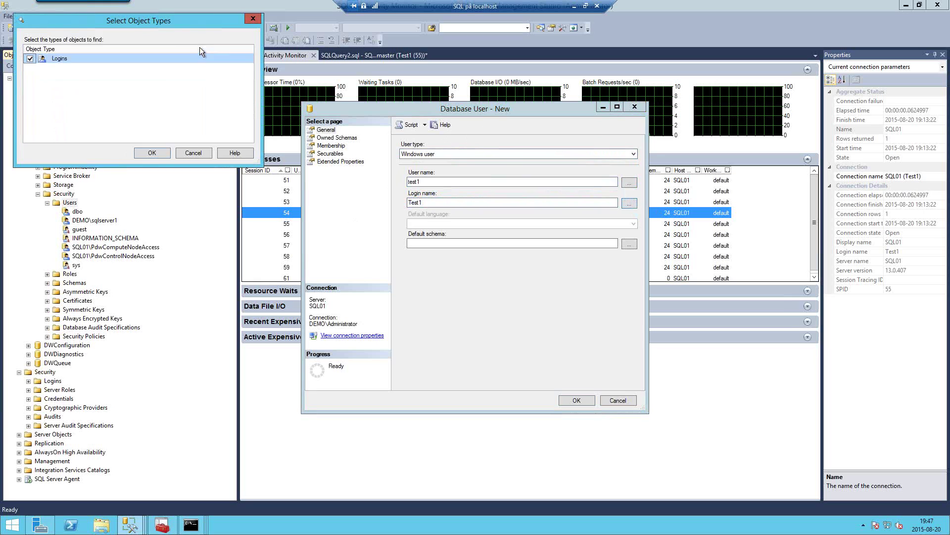
{"action": "left_click", "coordinate": [144, 154]}
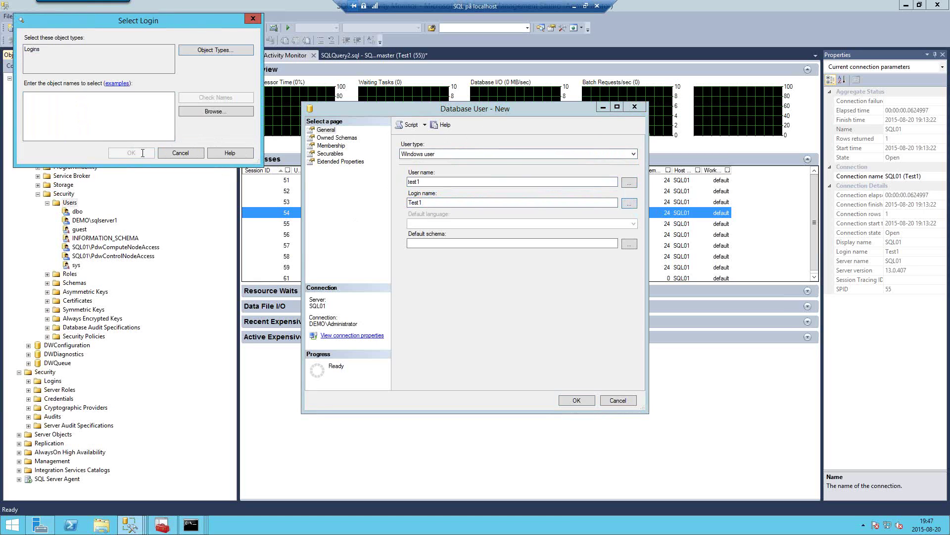
{"action": "left_click", "coordinate": [202, 113]}
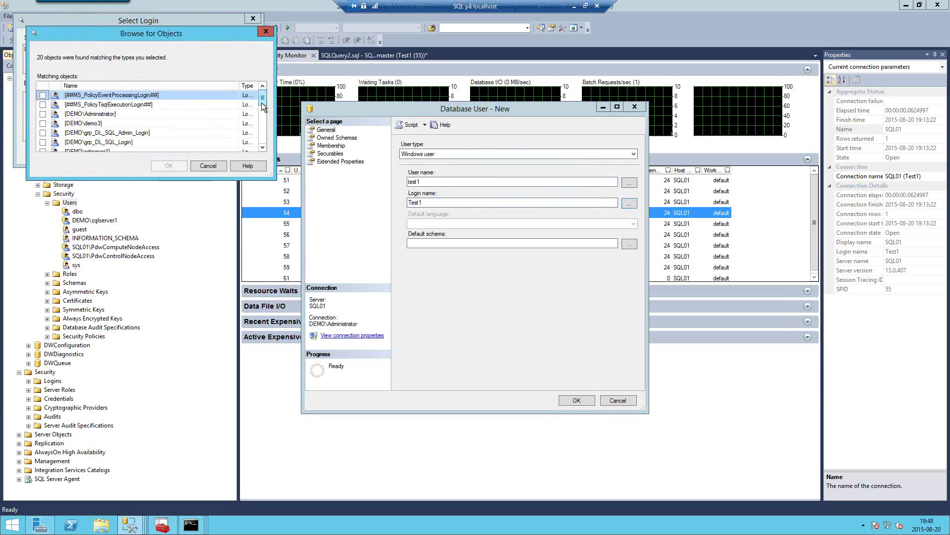
{"action": "left_click_drag", "start_coordinate": [262, 98], "coordinate": [262, 134]}
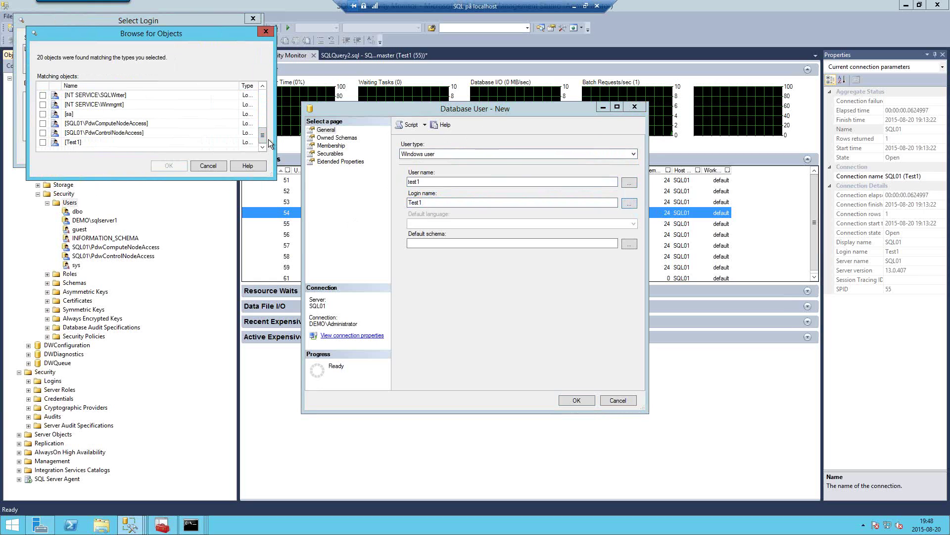
{"action": "left_click", "coordinate": [208, 166]}
{"action": "left_click", "coordinate": [189, 152]}
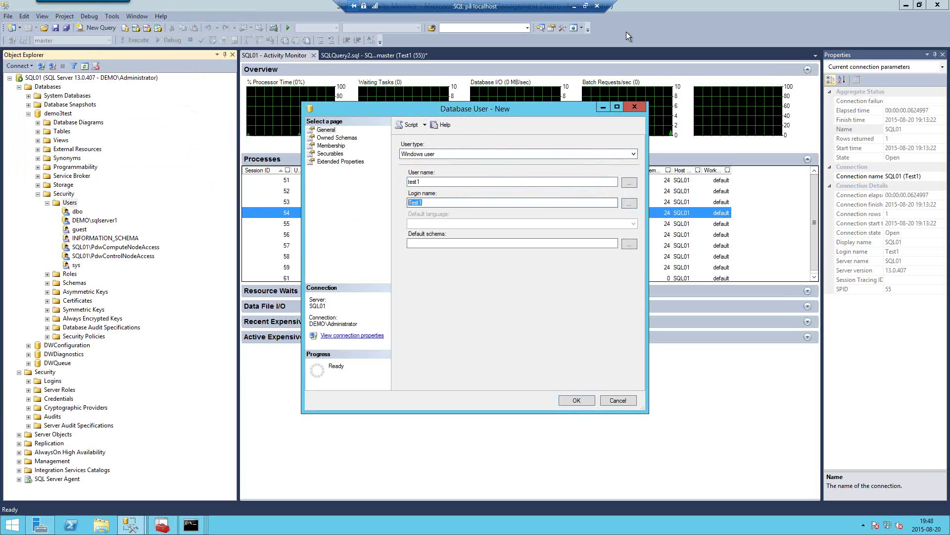
Enter DEMO\grp_DL_Database_readers as the login name and switch to the local desktop
{"action": "type", "text": "DEMO\\grp_D"}
{"action": "type", "text": "L_Database_readers"}
{"action": "left_click", "coordinate": [575, 7]}
Copy the exact group name grp_DL_Database_Reader from its properties in myGroups
{"action": "mouse_move", "coordinate": [592, 523]}
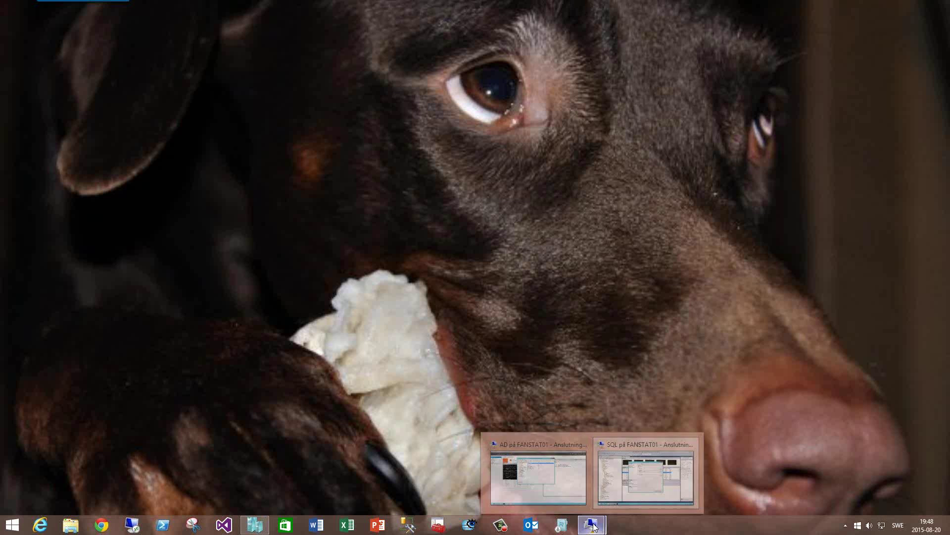
{"action": "left_click", "coordinate": [548, 461]}
{"action": "left_click", "coordinate": [308, 210]}
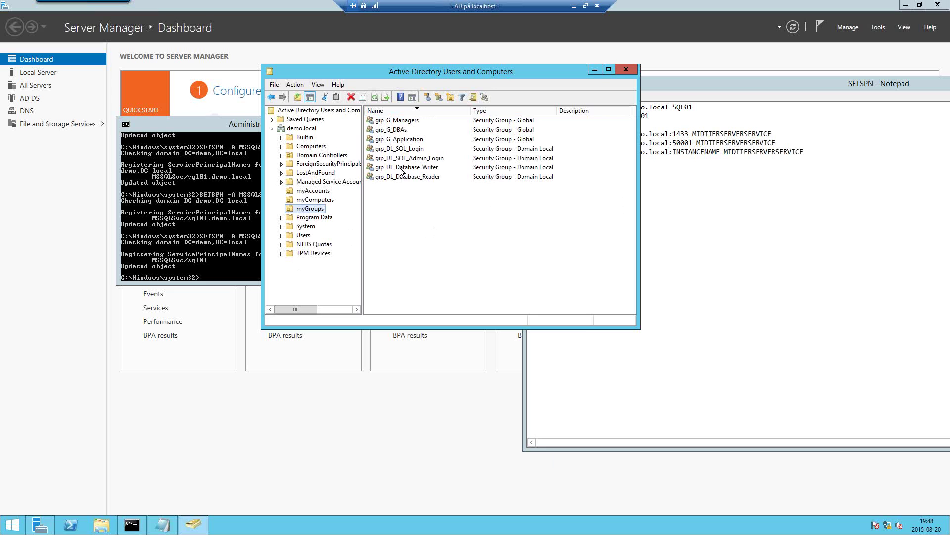
{"action": "double_click", "coordinate": [408, 179]}
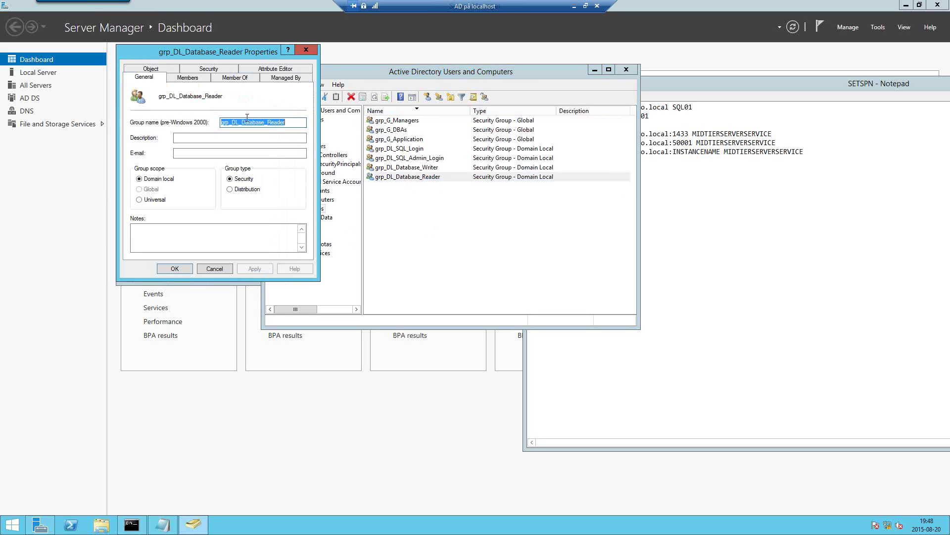
{"action": "right_click", "coordinate": [262, 124]}
{"action": "left_click", "coordinate": [278, 155]}
{"action": "left_click", "coordinate": [215, 265]}
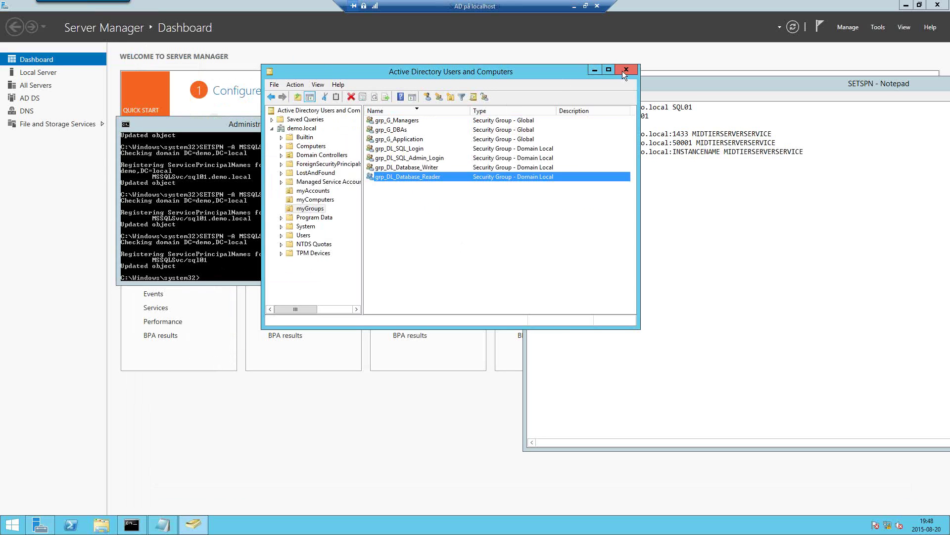
Minimize Active Directory and its remote session, returning to the SQL session
{"action": "left_click", "coordinate": [595, 71]}
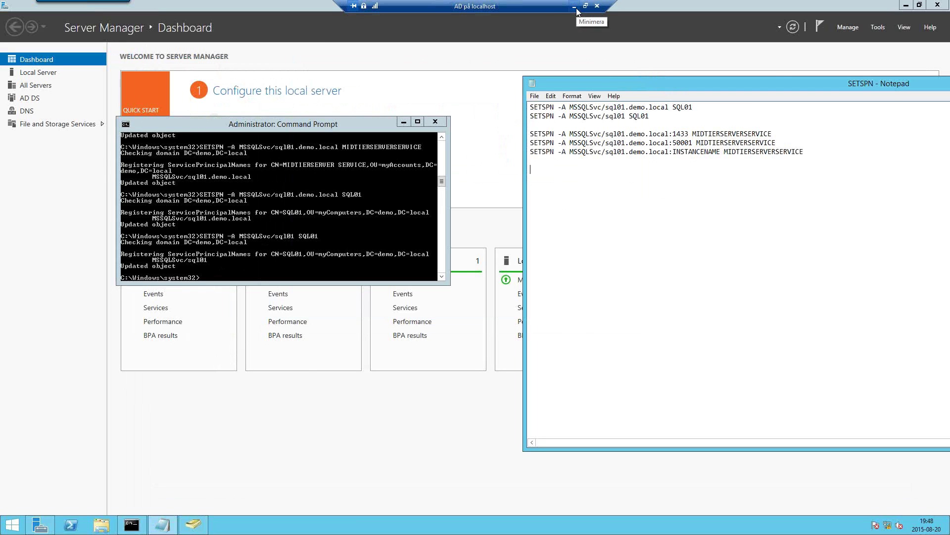
{"action": "left_click", "coordinate": [575, 6]}
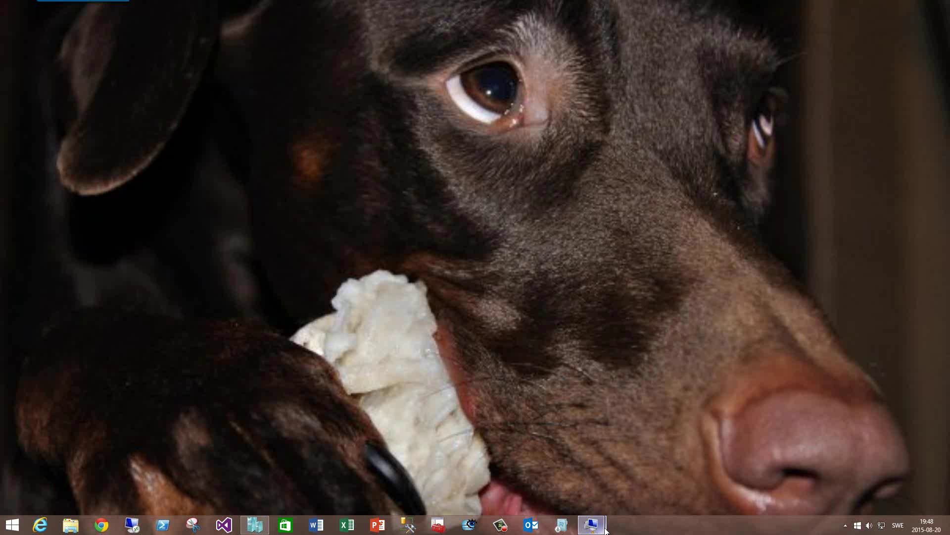
{"action": "mouse_move", "coordinate": [592, 524]}
{"action": "left_click", "coordinate": [614, 461]}
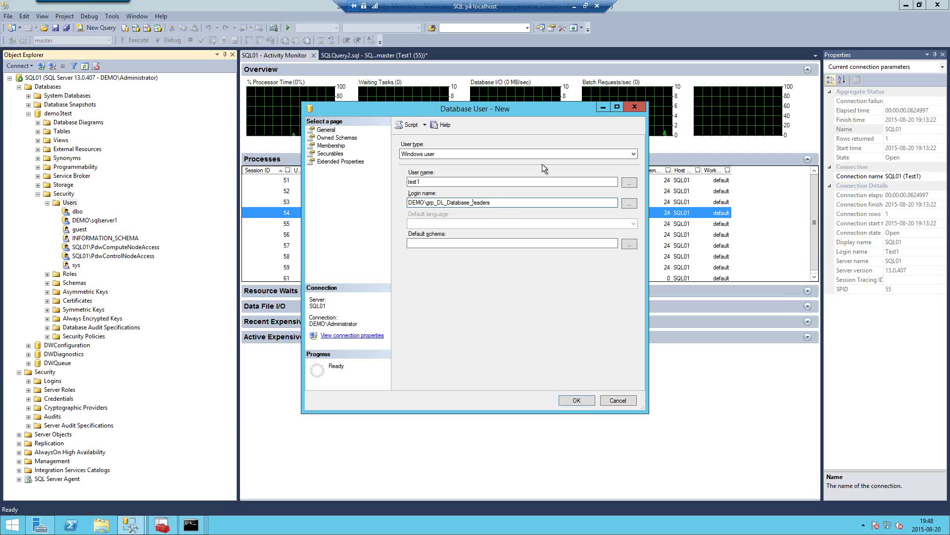
Correct the login to DEMO\grp_DL_Database_Reader, rename the user to Readers, and create it
{"action": "type", "text": "R"}
{"action": "double_click", "coordinate": [427, 185]}
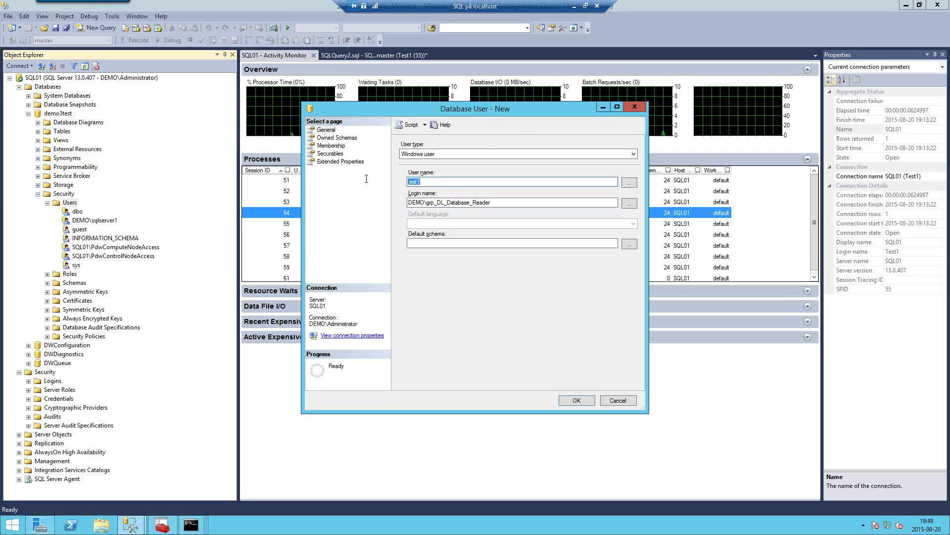
{"action": "type", "text": "Readers"}
{"action": "left_click", "coordinate": [577, 400]}
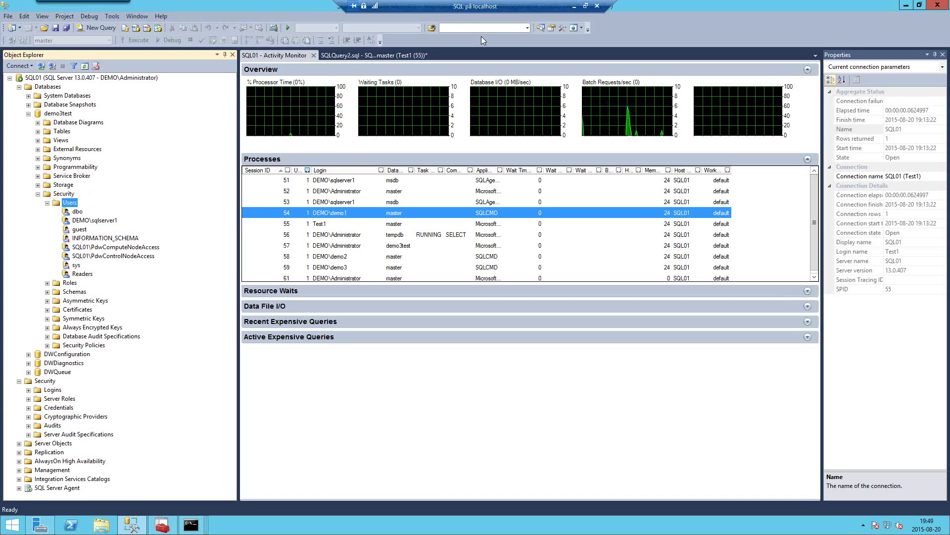
{"action": "left_click", "coordinate": [576, 9]}
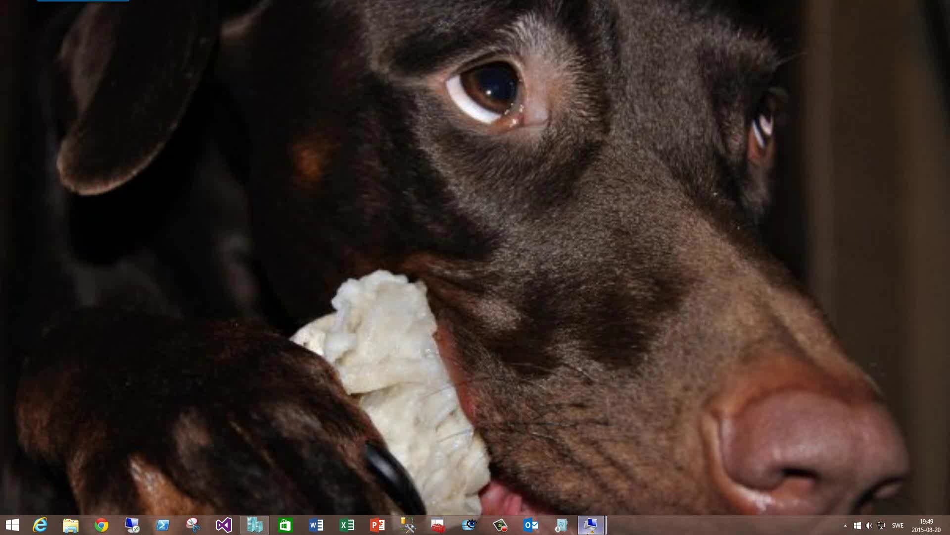
Return to Active Directory and list the user accounts in myAccounts
{"action": "mouse_move", "coordinate": [588, 532]}
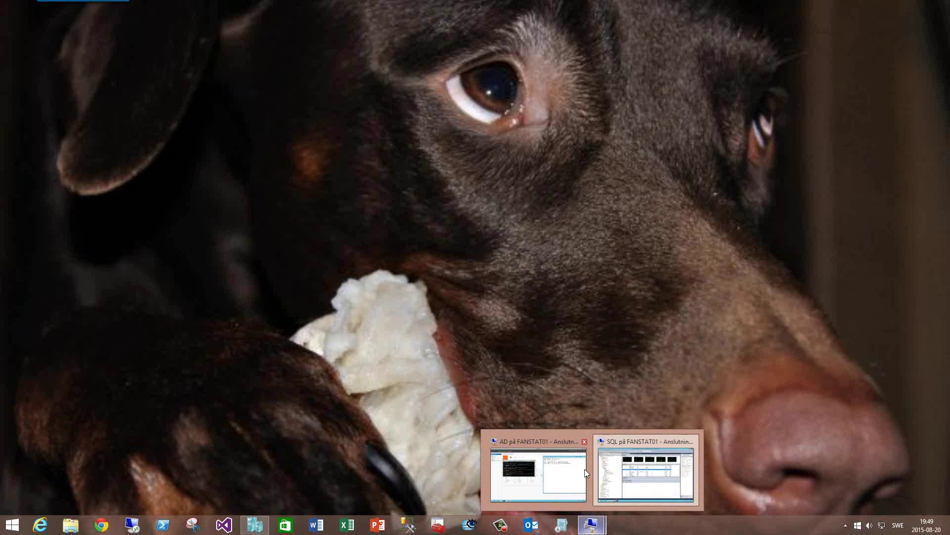
{"action": "left_click", "coordinate": [549, 467]}
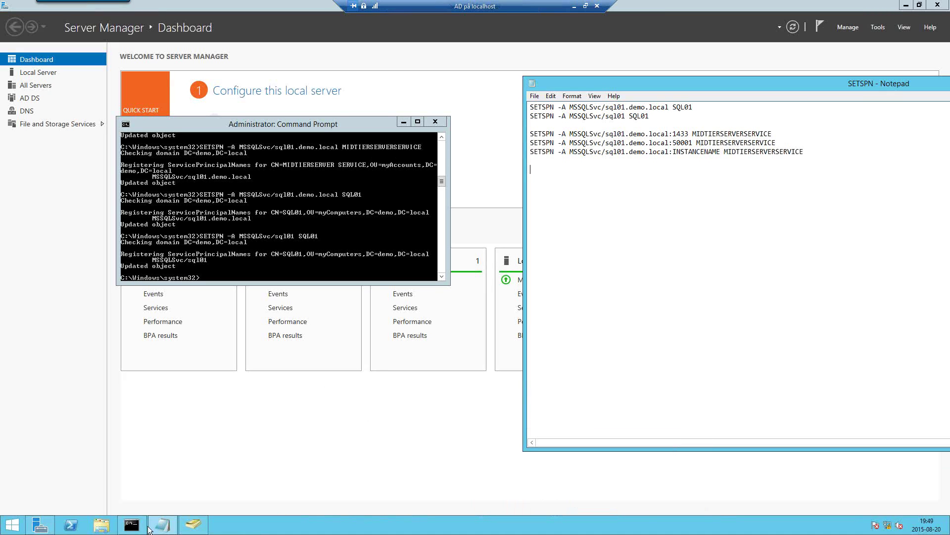
{"action": "left_click", "coordinate": [193, 524]}
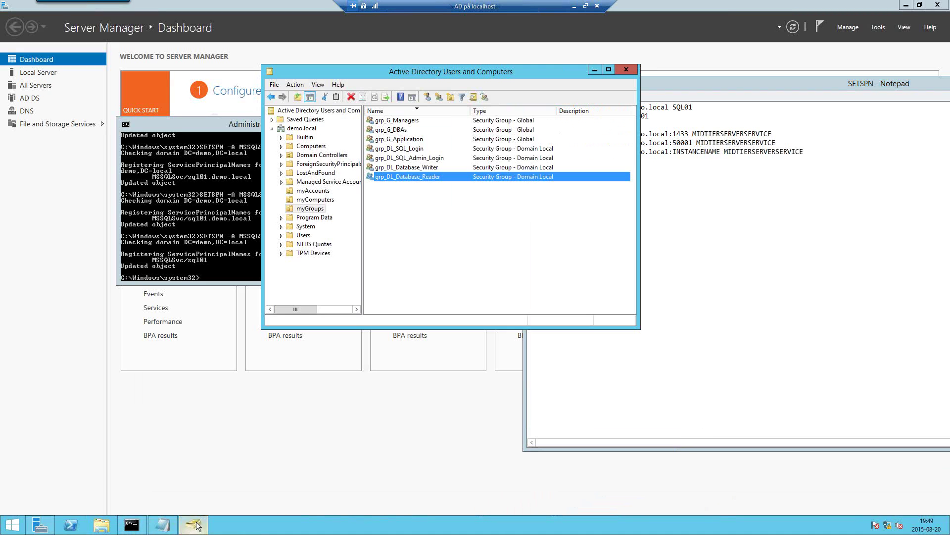
{"action": "left_click", "coordinate": [389, 251]}
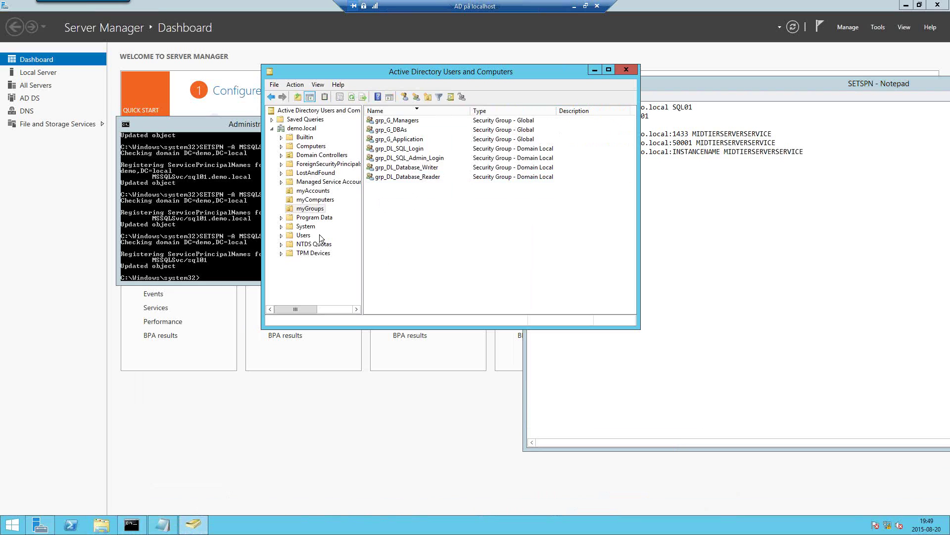
{"action": "left_click", "coordinate": [313, 192]}
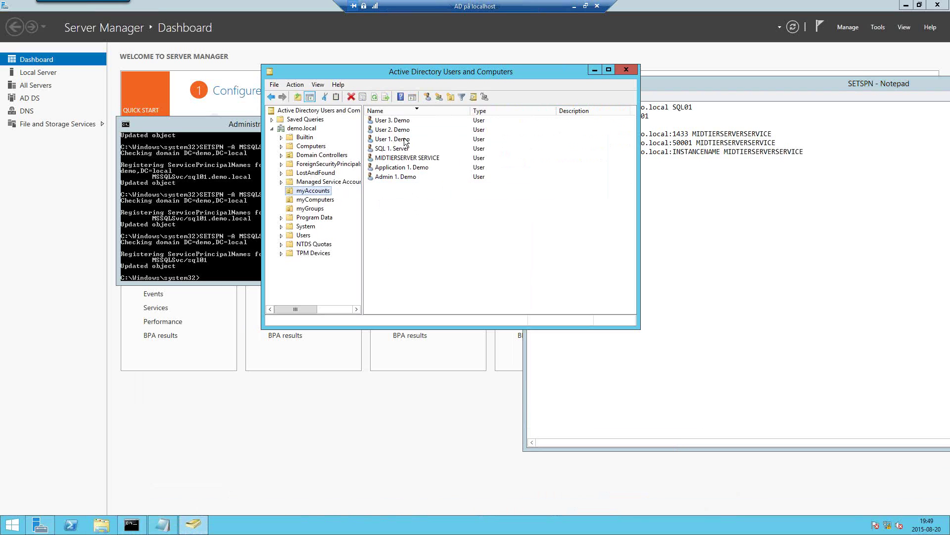
Remove User 1. Demo from the grp_DL_SQL_Login group
{"action": "double_click", "coordinate": [405, 140]}
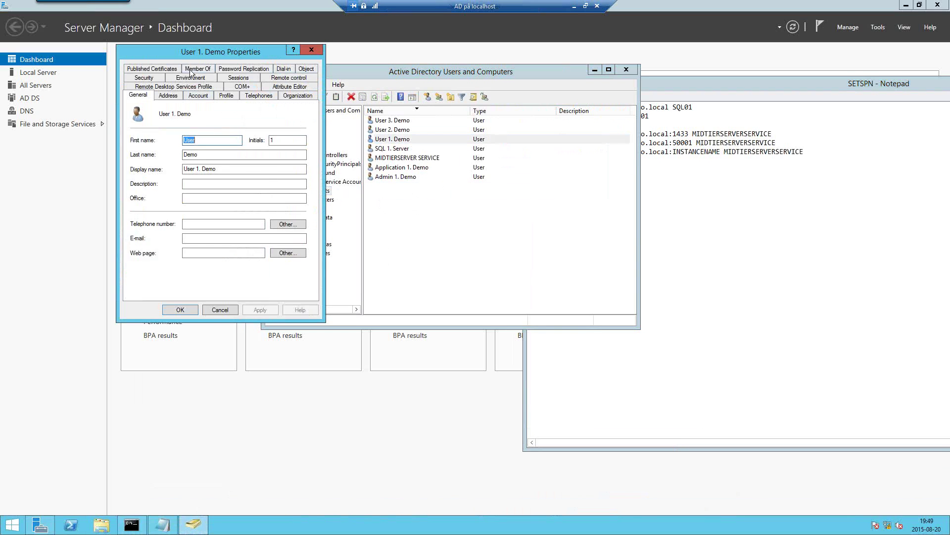
{"action": "left_click", "coordinate": [197, 69]}
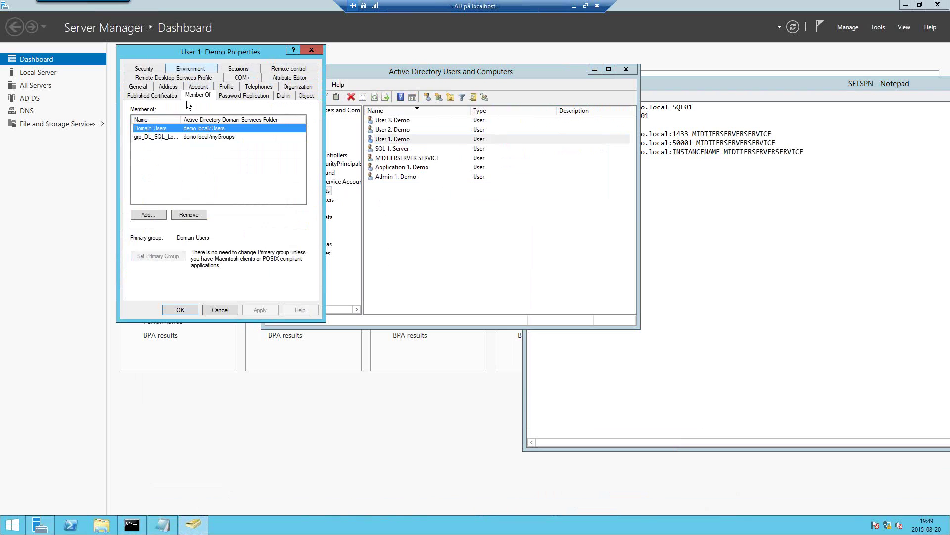
{"action": "left_click", "coordinate": [157, 138]}
{"action": "left_click_drag", "start_coordinate": [181, 119], "coordinate": [226, 119]}
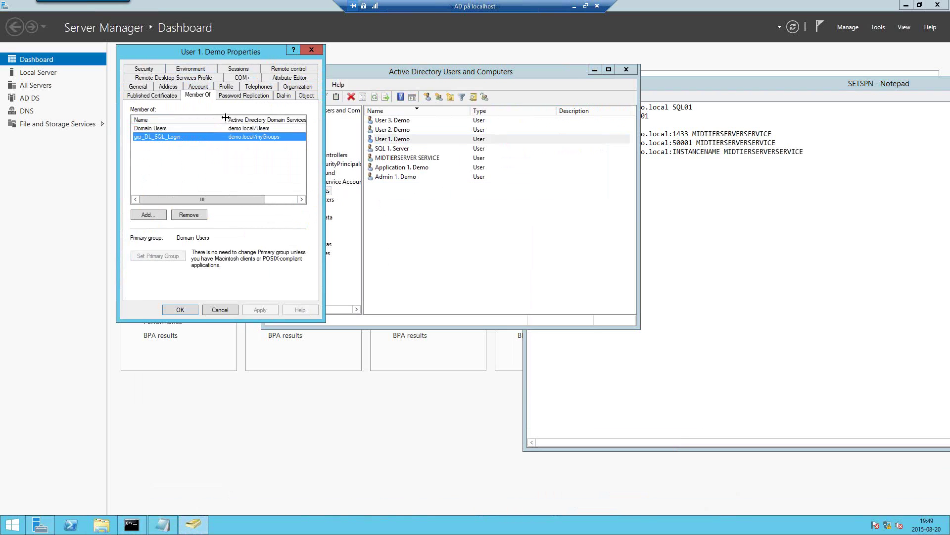
{"action": "left_click", "coordinate": [188, 214]}
{"action": "left_click", "coordinate": [513, 297]}
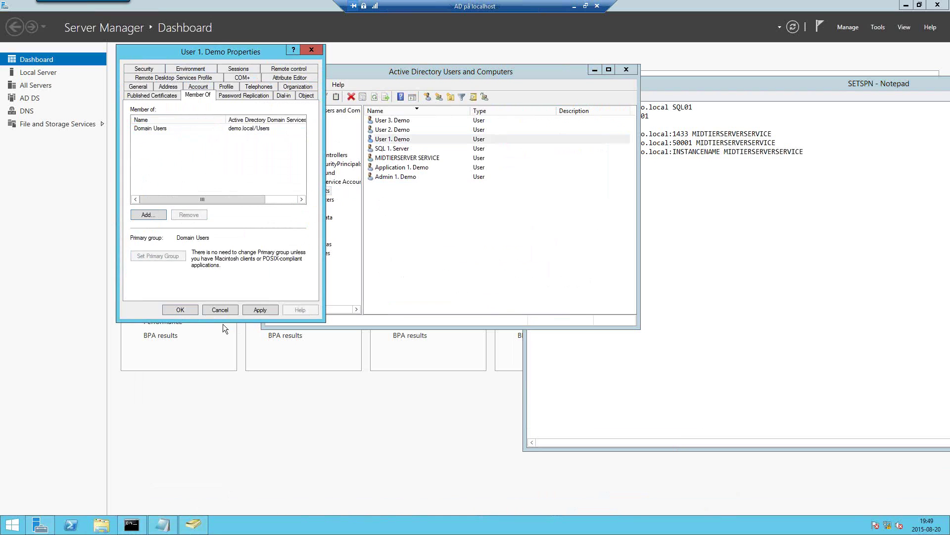
{"action": "left_click", "coordinate": [180, 309]}
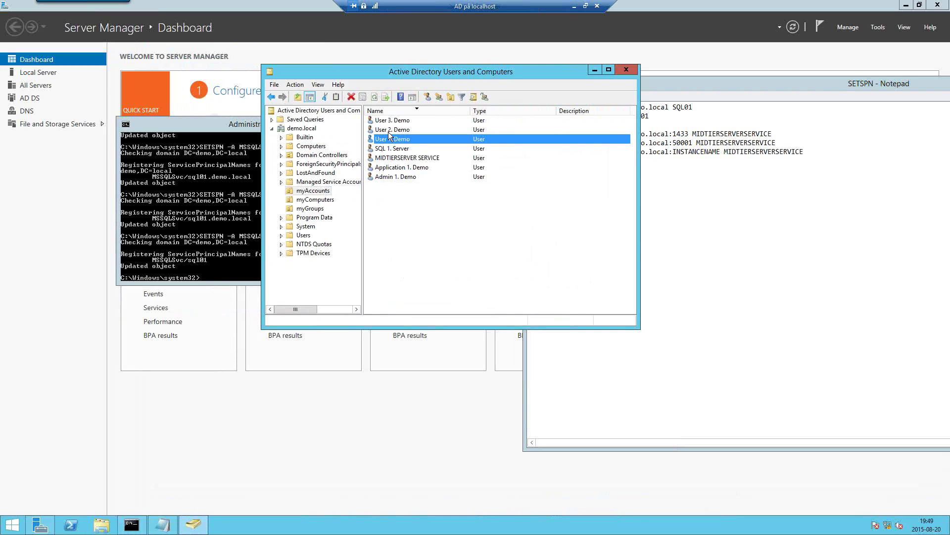
Remove User 2. Demo from the SQL login group
{"action": "double_click", "coordinate": [388, 129]}
{"action": "left_click", "coordinate": [198, 67]}
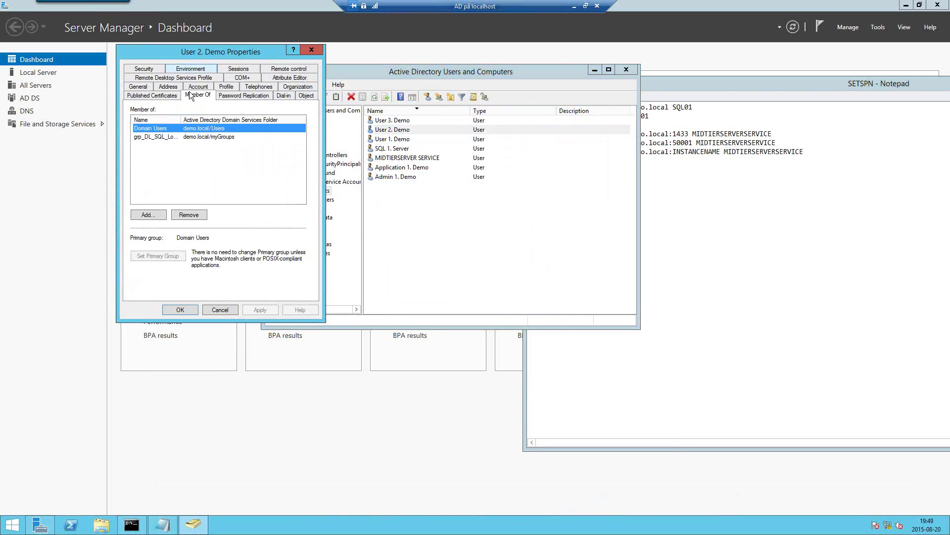
{"action": "left_click", "coordinate": [179, 136]}
{"action": "left_click", "coordinate": [190, 217]}
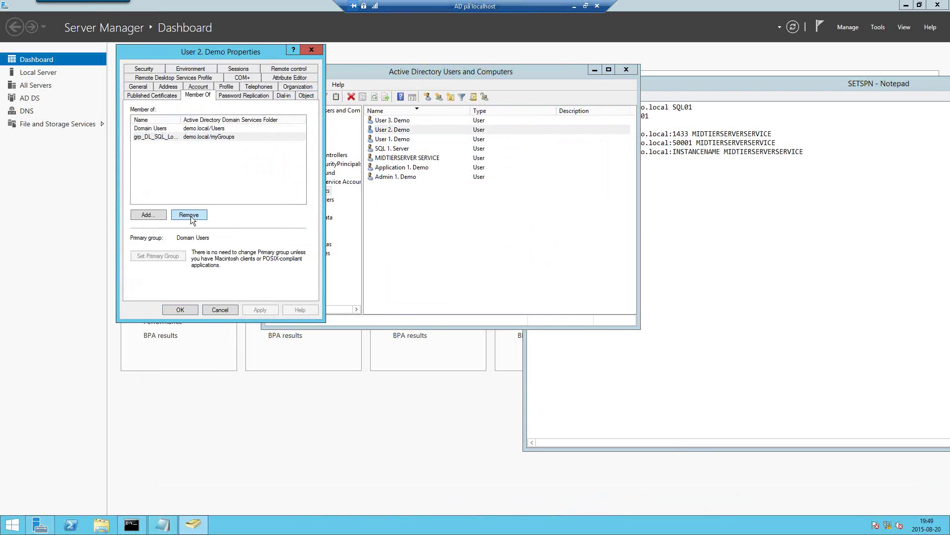
{"action": "left_click", "coordinate": [528, 298]}
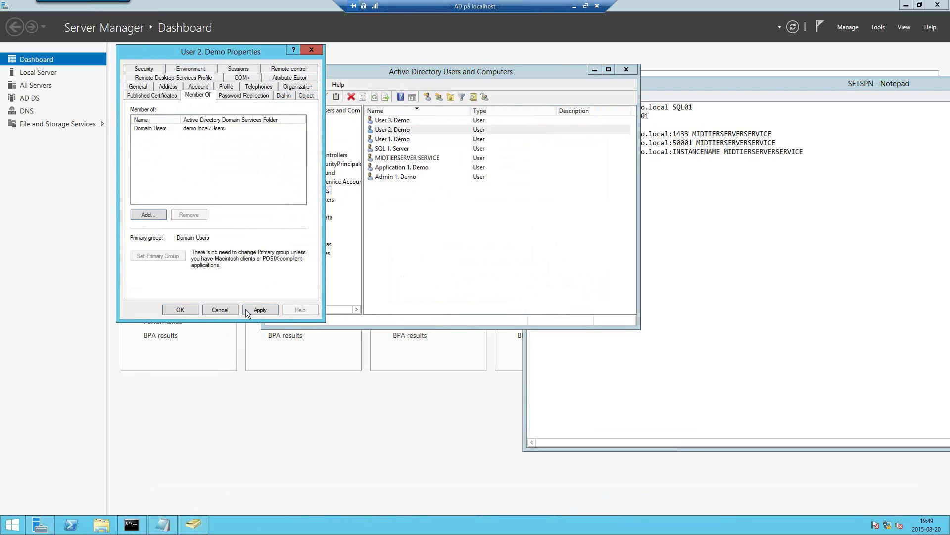
{"action": "left_click", "coordinate": [180, 310]}
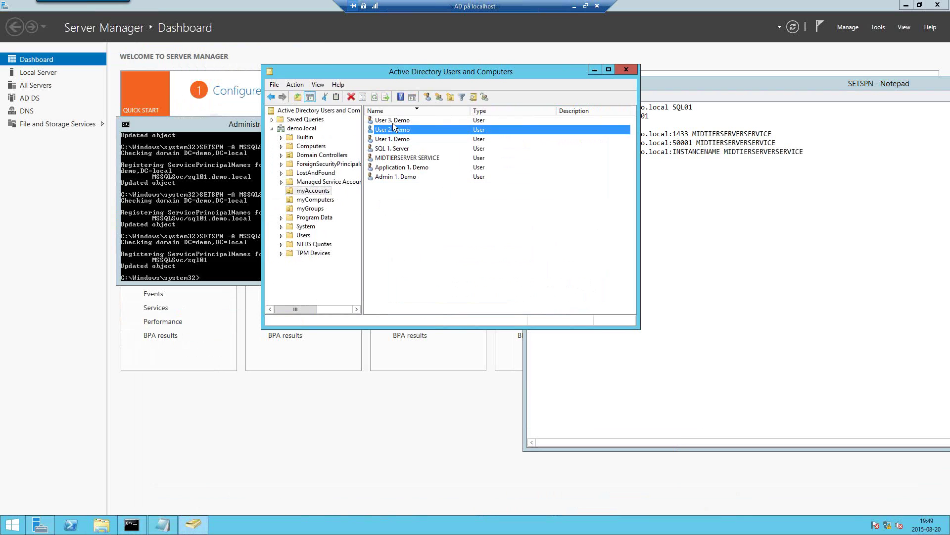
Remove User 3. Demo from the grp_DL_SQL_Admin_Login group
{"action": "double_click", "coordinate": [393, 121]}
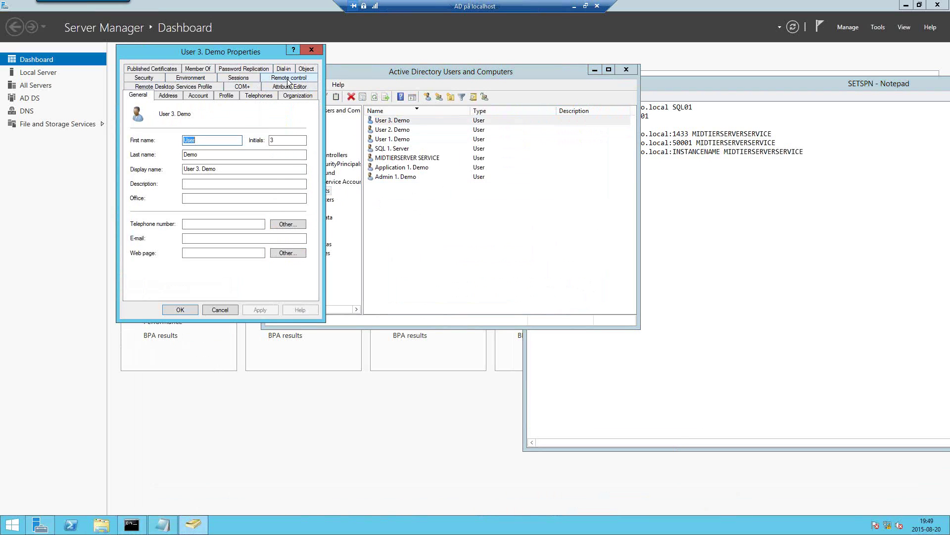
{"action": "left_click", "coordinate": [205, 71]}
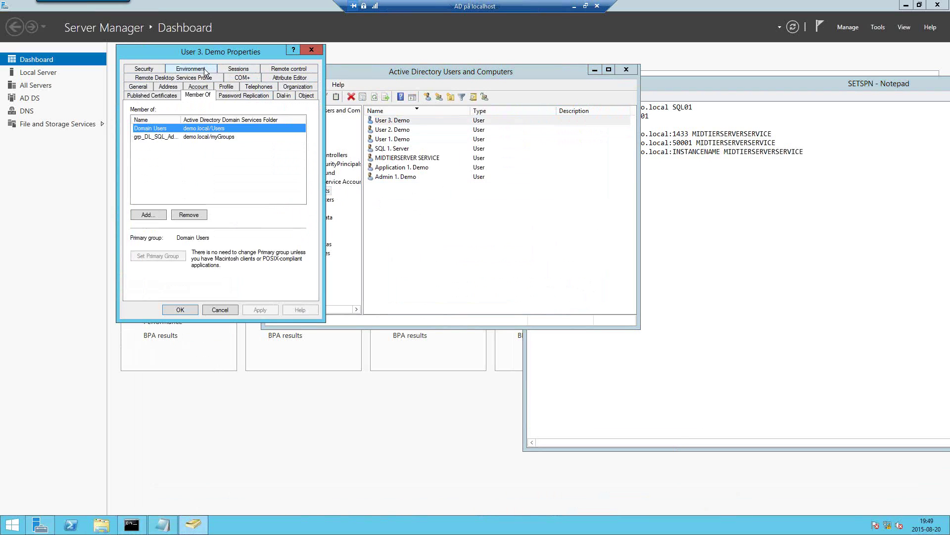
{"action": "left_click", "coordinate": [173, 136]}
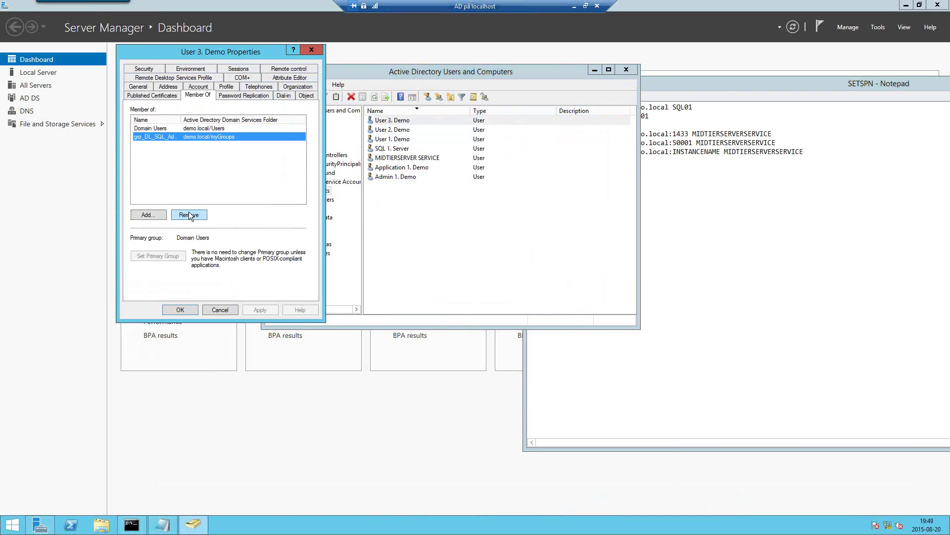
{"action": "left_click", "coordinate": [188, 213]}
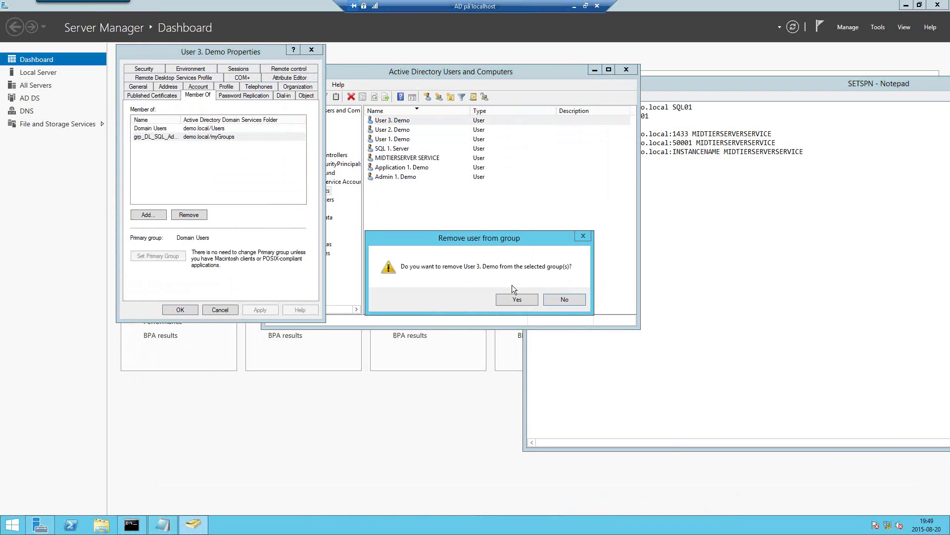
{"action": "left_click", "coordinate": [515, 296]}
{"action": "left_click", "coordinate": [180, 310]}
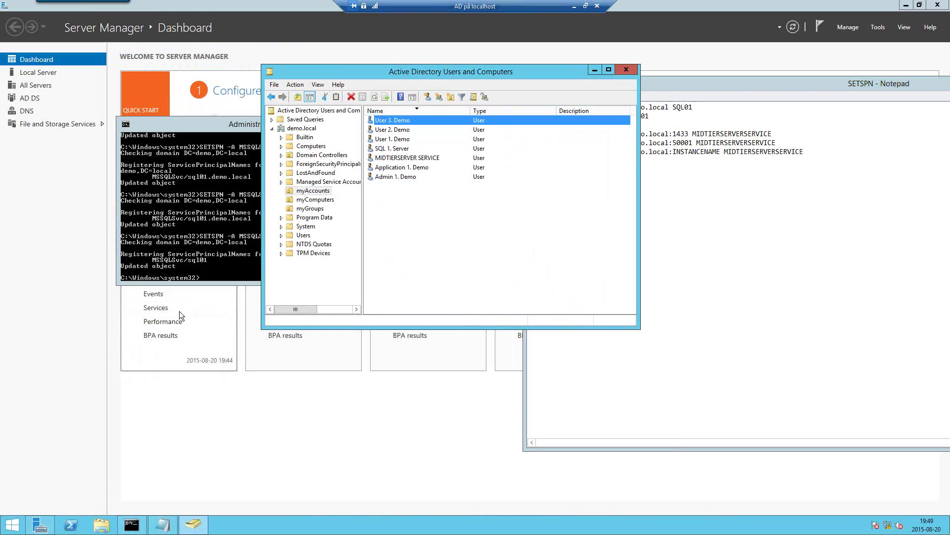
List the myGroups security groups, picking out grp_DL_SQL_Login and grp_DL_SQL_Admin_Login
{"action": "left_click", "coordinate": [311, 209]}
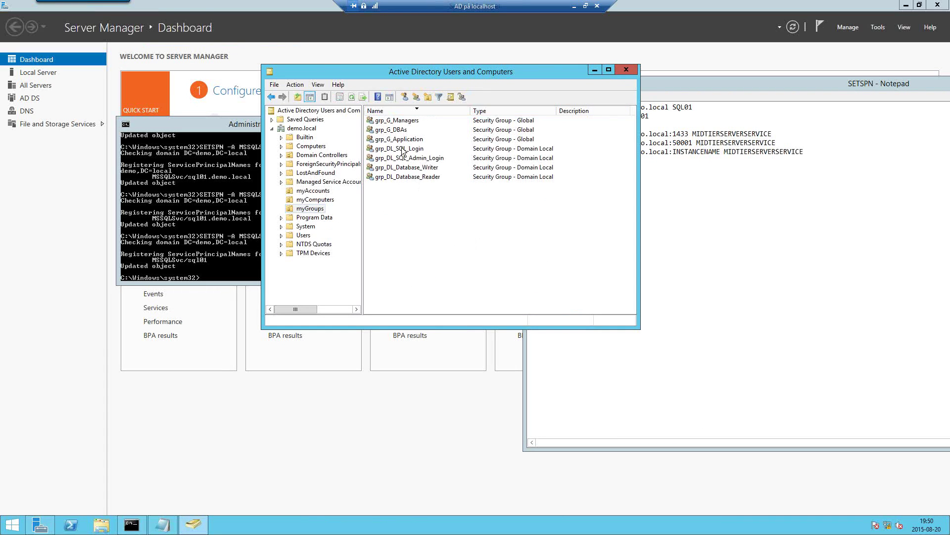
{"action": "left_click", "coordinate": [403, 149]}
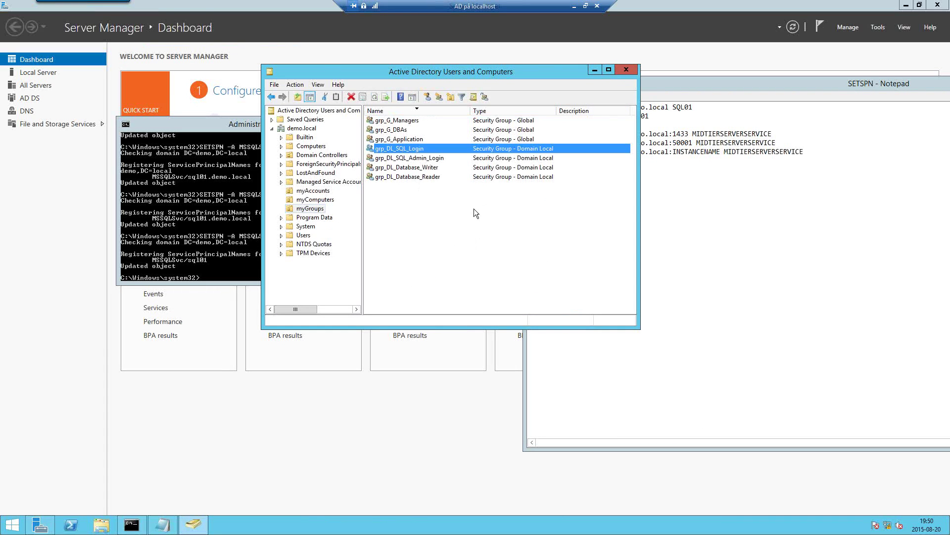
{"action": "left_click", "coordinate": [424, 160]}
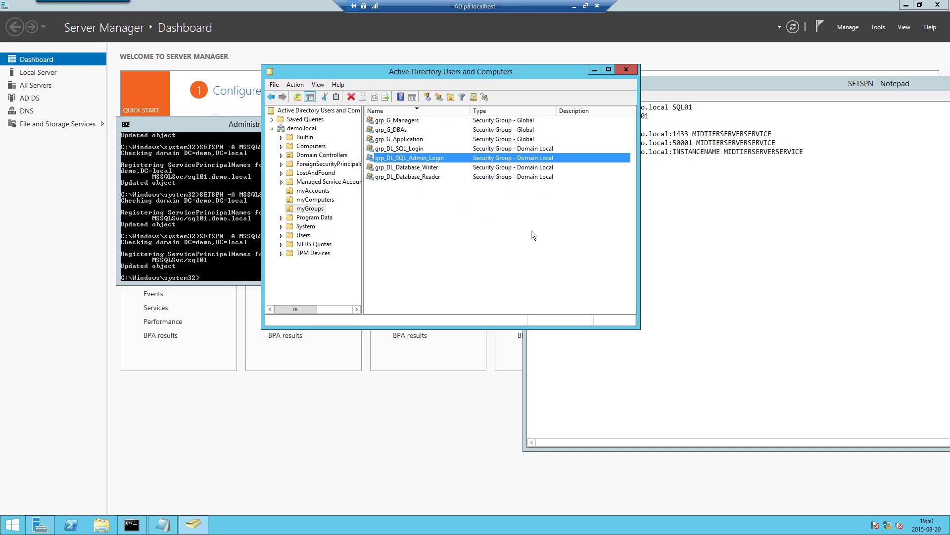
{"action": "left_click", "coordinate": [574, 6]}
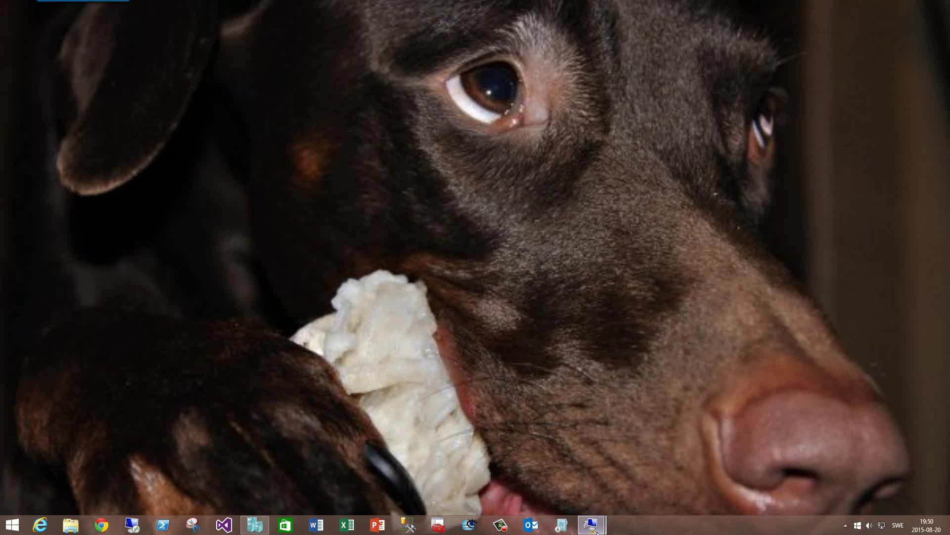
{"action": "mouse_move", "coordinate": [591, 524]}
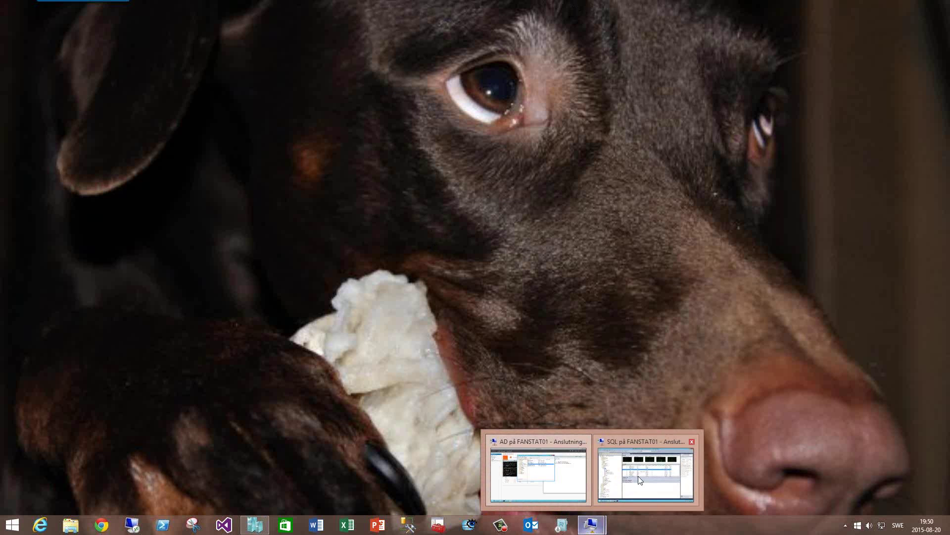
{"action": "left_click", "coordinate": [608, 482]}
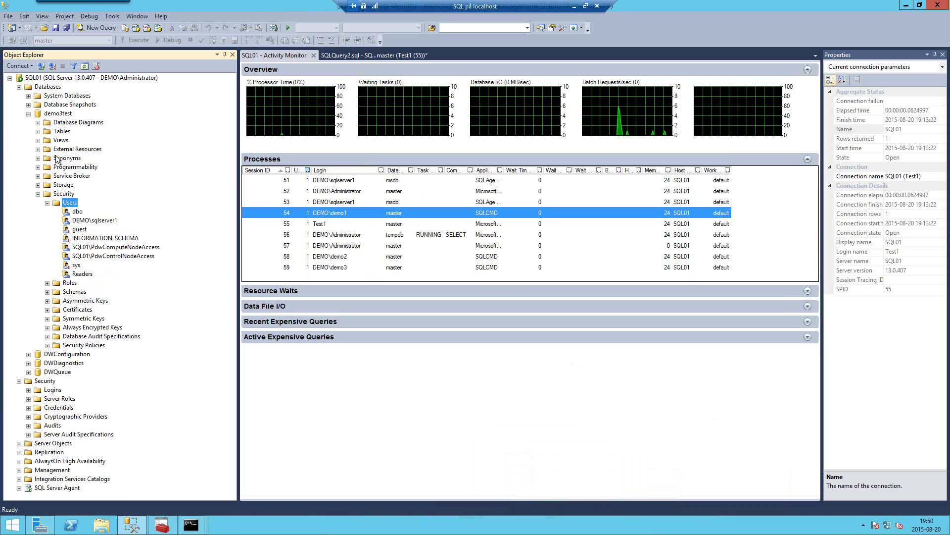
{"action": "left_click", "coordinate": [19, 87]}
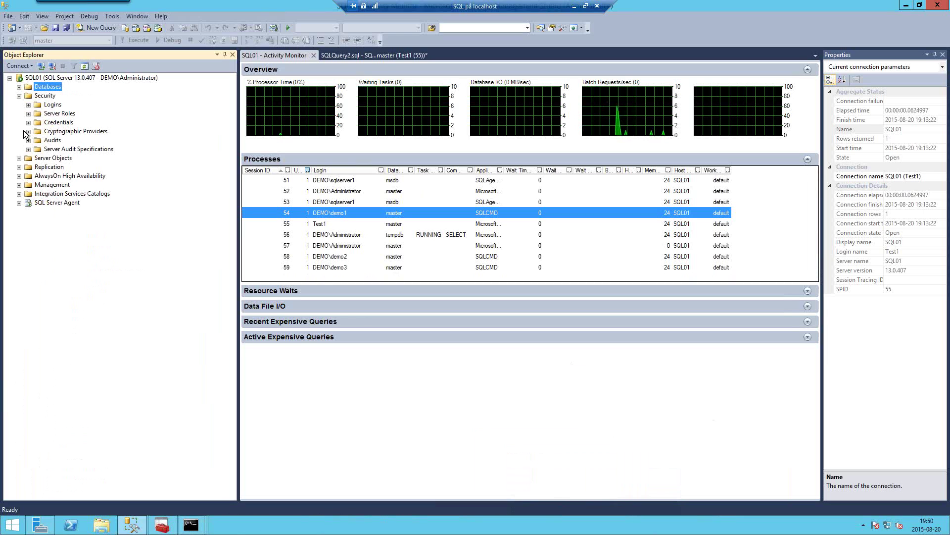
{"action": "left_click", "coordinate": [52, 105]}
{"action": "double_click", "coordinate": [52, 105]}
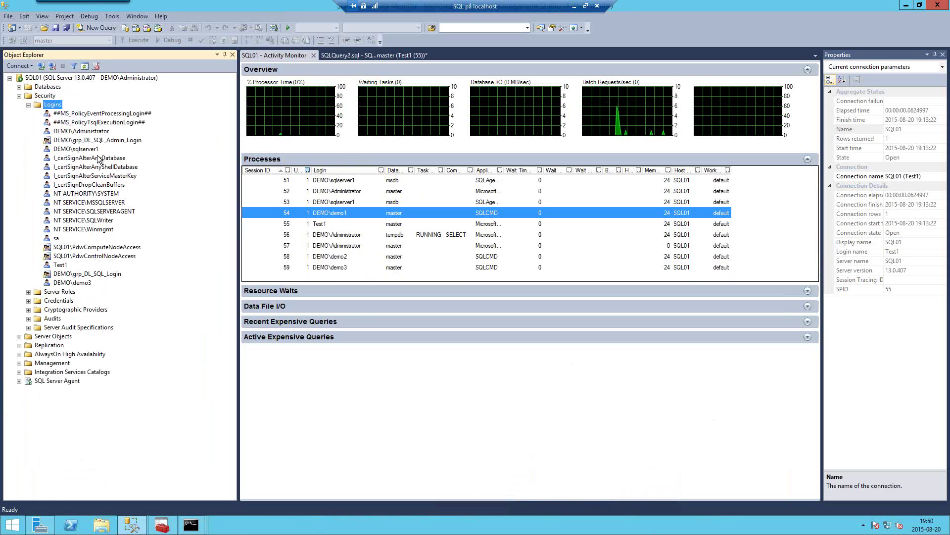
{"action": "double_click", "coordinate": [98, 141]}
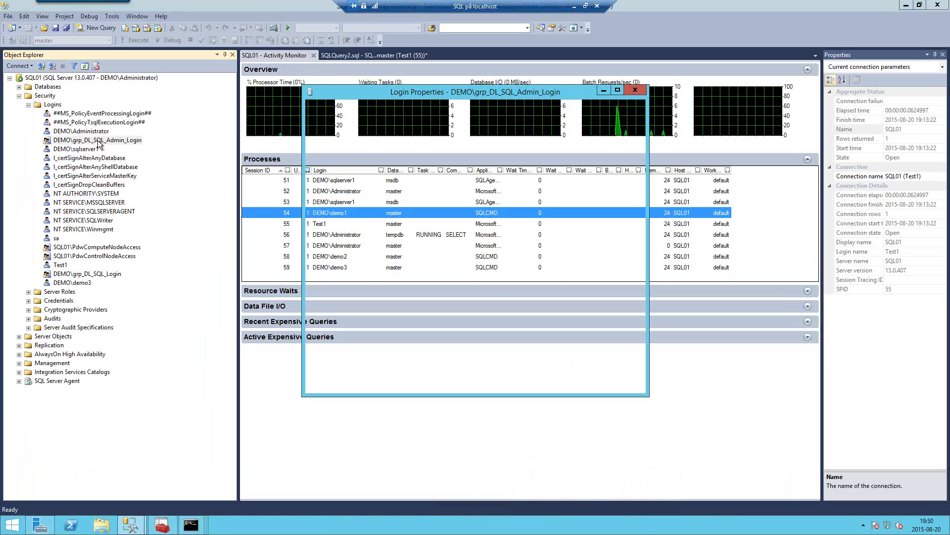
{"action": "left_click", "coordinate": [332, 121]}
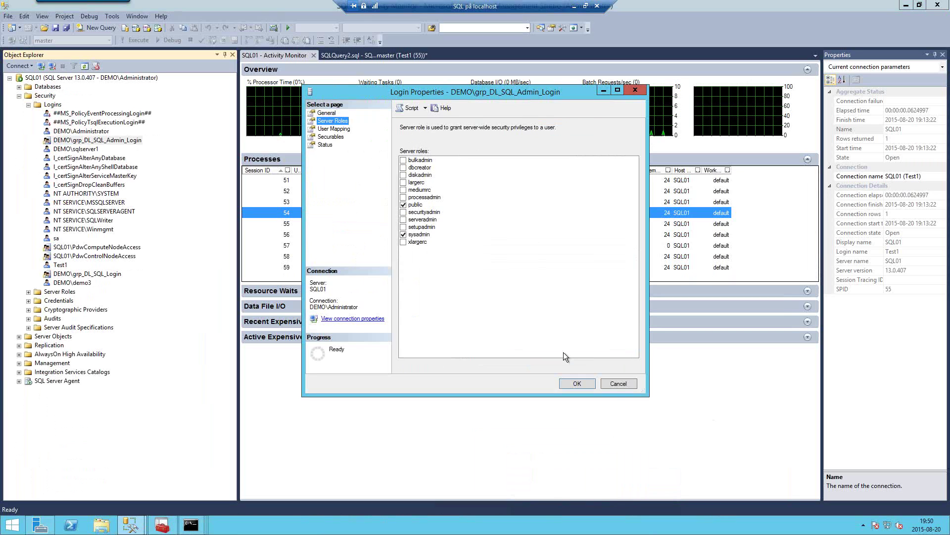
{"action": "left_click", "coordinate": [619, 384]}
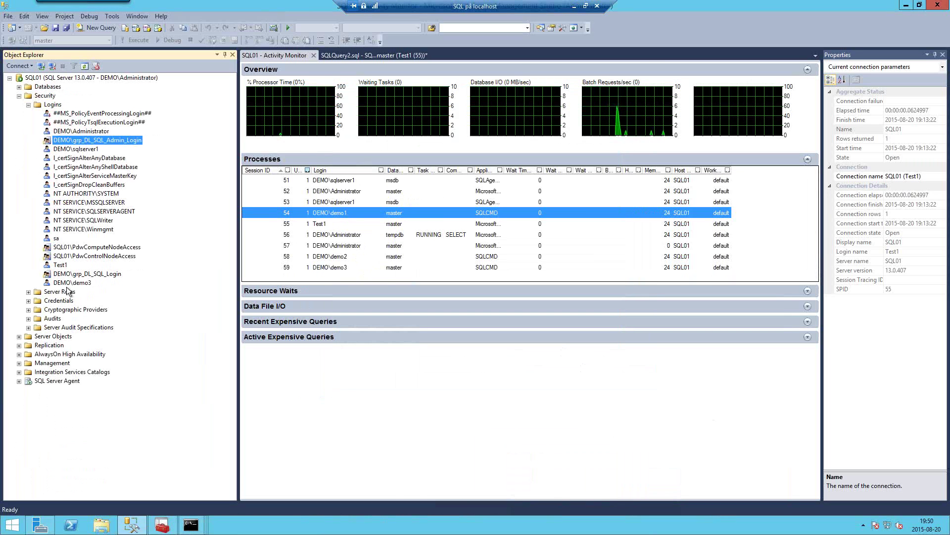
{"action": "double_click", "coordinate": [98, 275]}
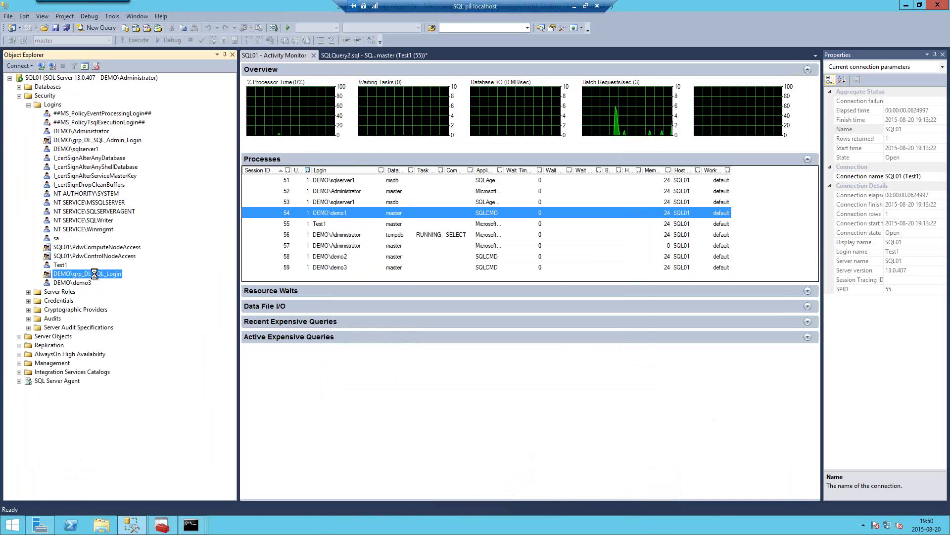
{"action": "left_click", "coordinate": [332, 121]}
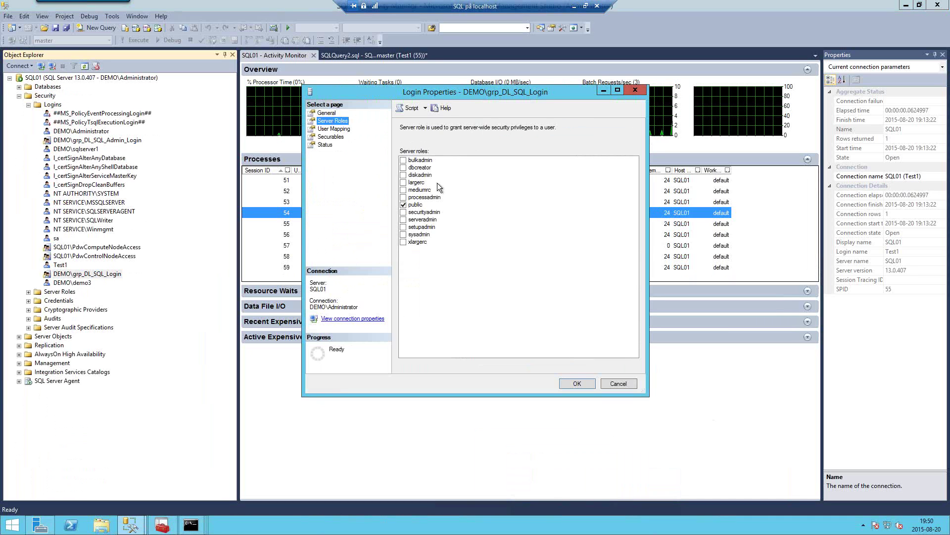
{"action": "left_click", "coordinate": [612, 383]}
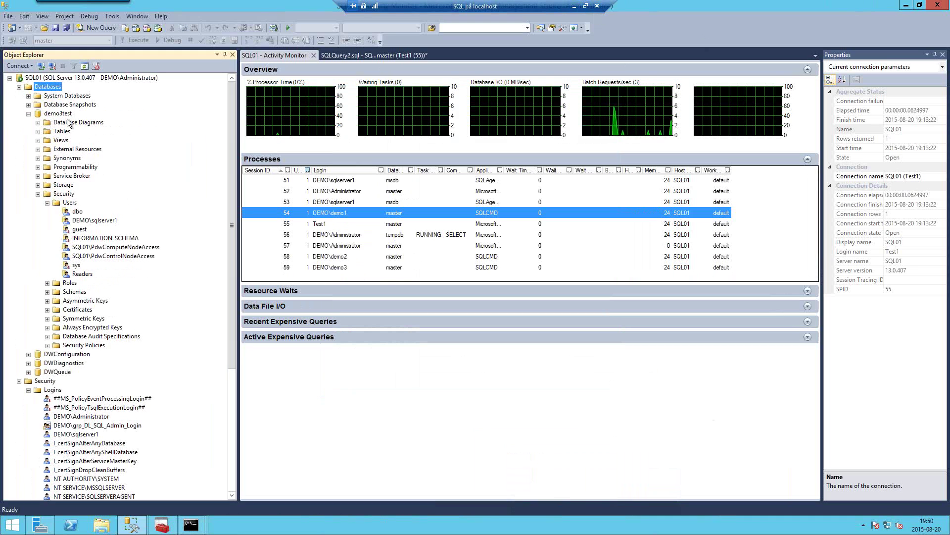
{"action": "left_click", "coordinate": [64, 203]}
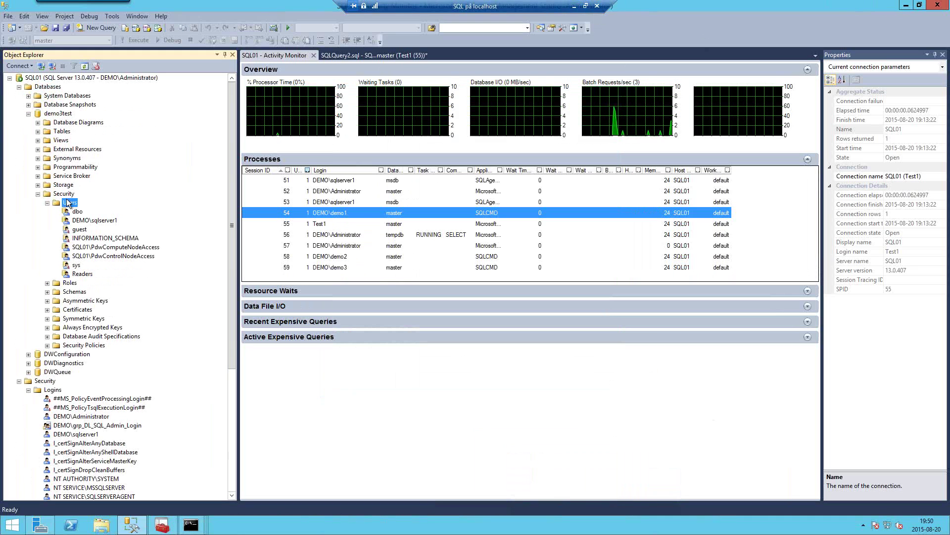
{"action": "right_click", "coordinate": [66, 202]}
{"action": "left_click", "coordinate": [96, 286]}
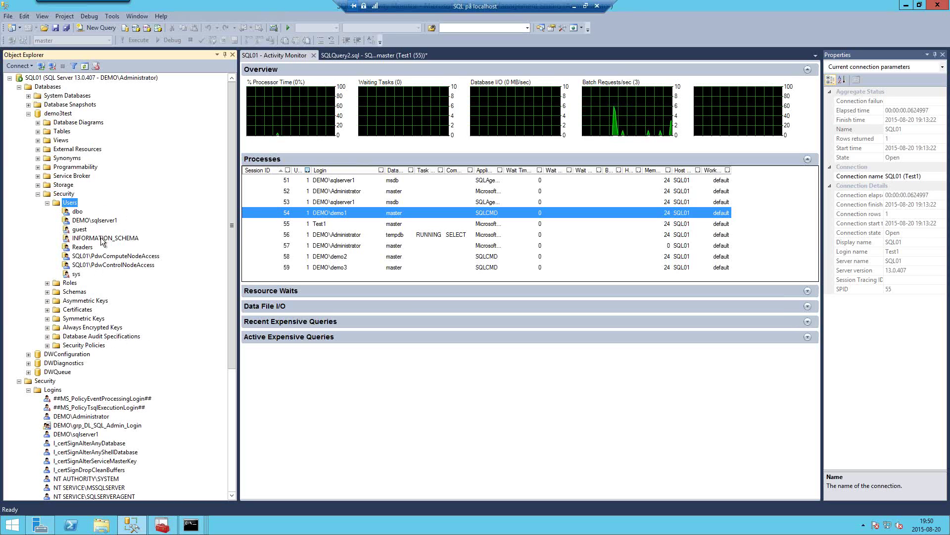
{"action": "double_click", "coordinate": [80, 248]}
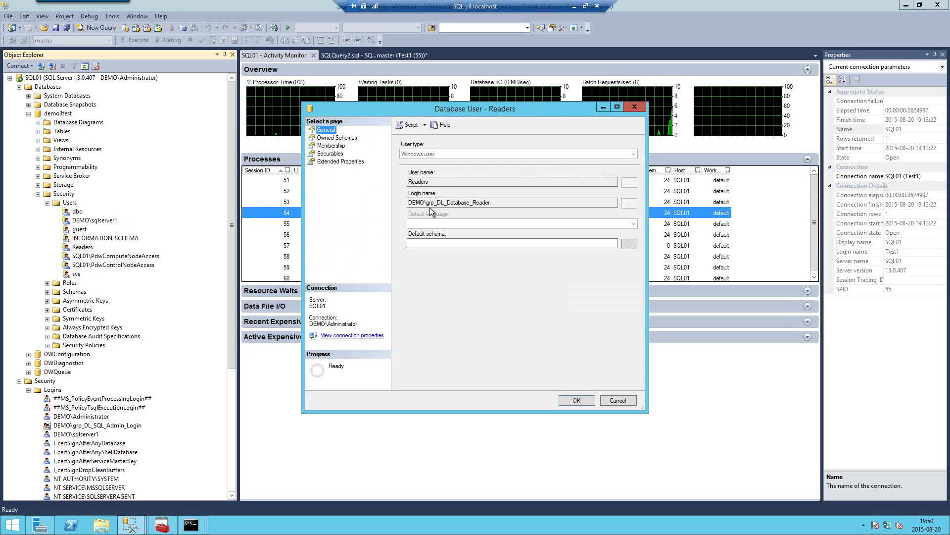
{"action": "left_click", "coordinate": [618, 400]}
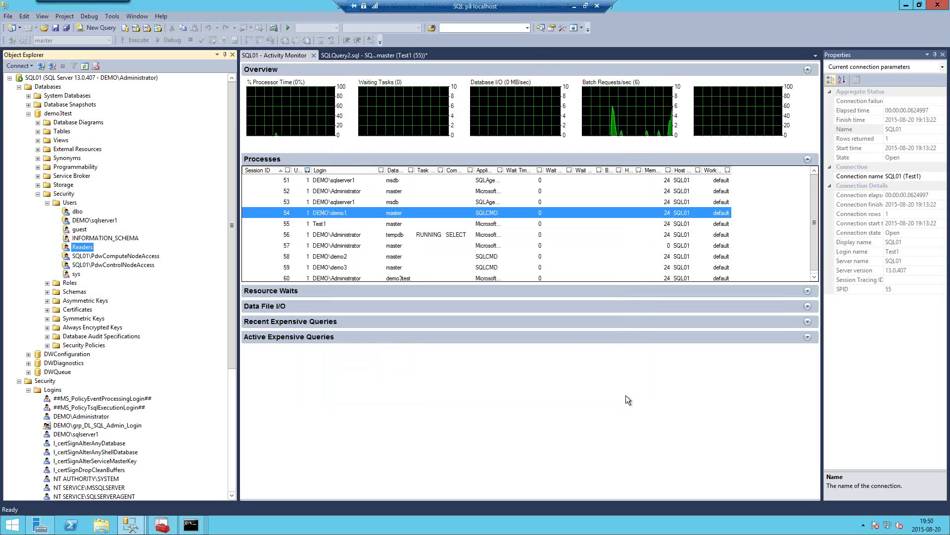
{"action": "left_click", "coordinate": [573, 7]}
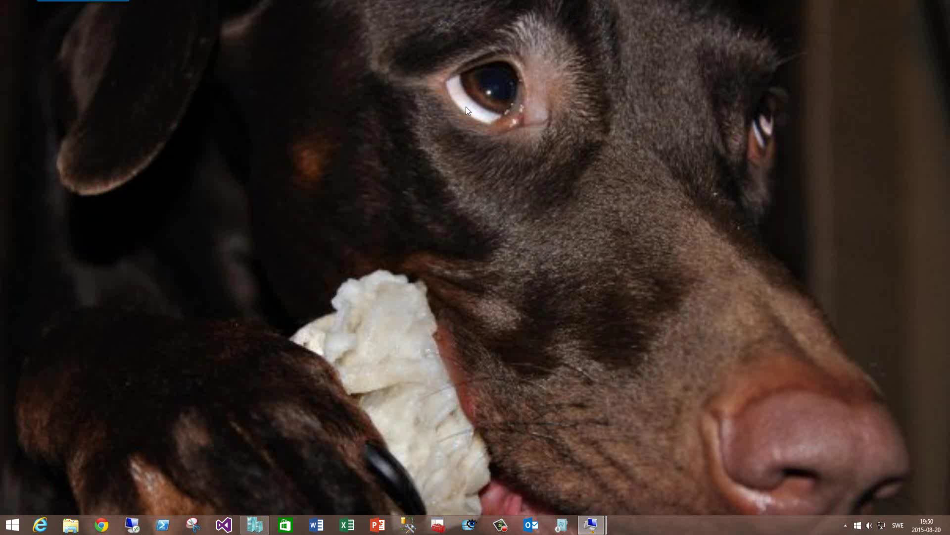
Check which groups grp_DL_Database_Reader belongs to on its Member Of tab
{"action": "mouse_move", "coordinate": [592, 524]}
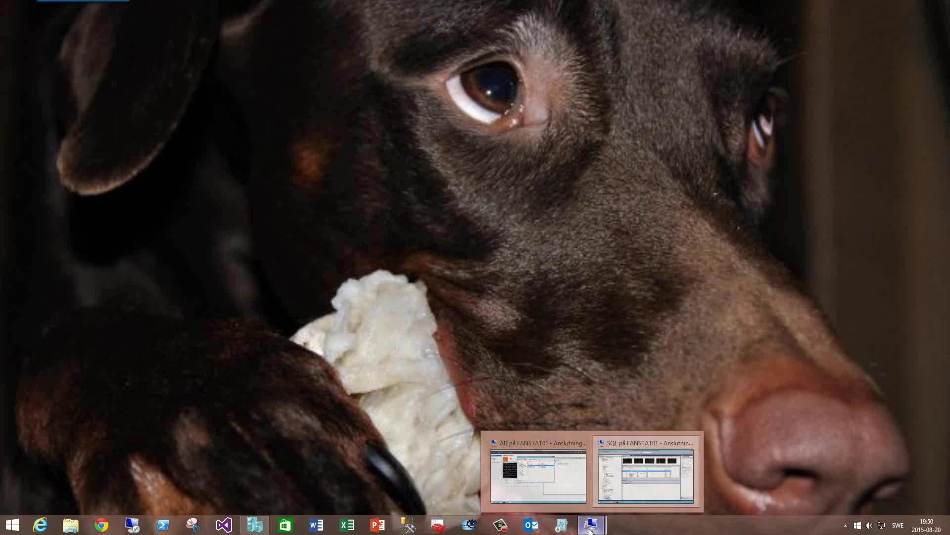
{"action": "left_click", "coordinate": [529, 474]}
{"action": "left_click", "coordinate": [459, 233]}
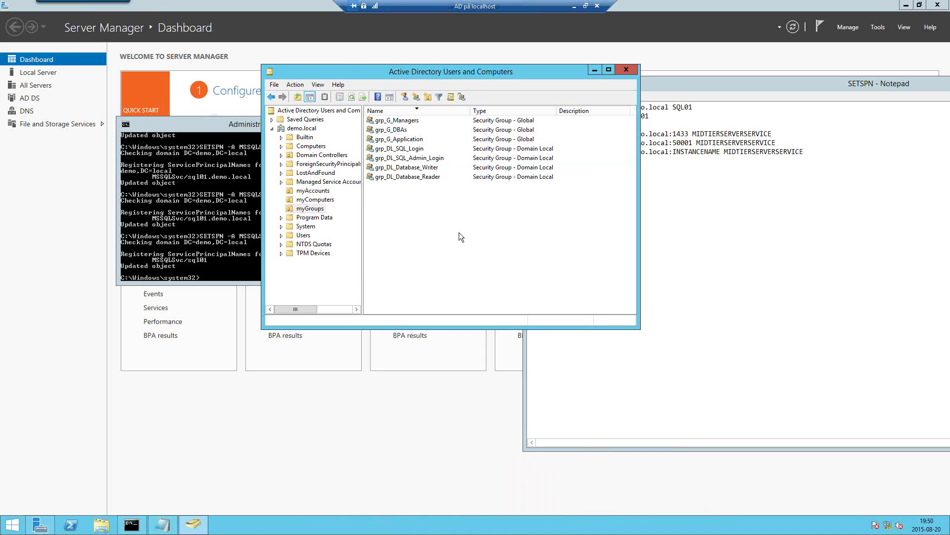
{"action": "double_click", "coordinate": [407, 177]}
{"action": "left_click", "coordinate": [234, 76]}
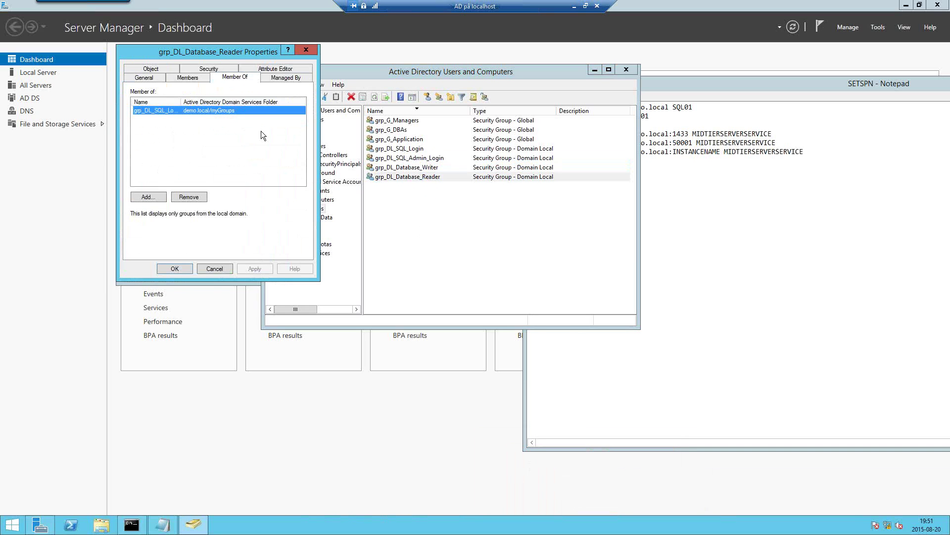
{"action": "left_click_drag", "start_coordinate": [181, 99], "coordinate": [231, 101]}
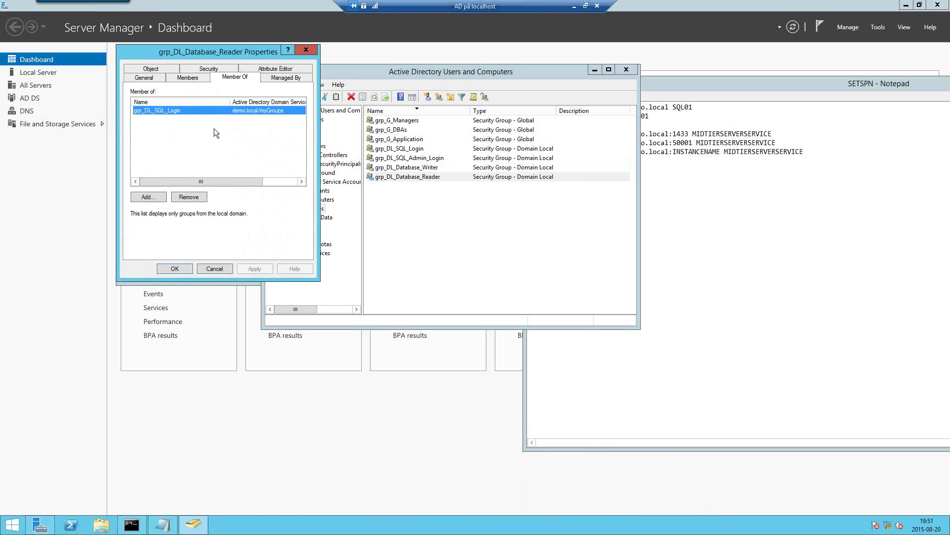
{"action": "left_click", "coordinate": [213, 268]}
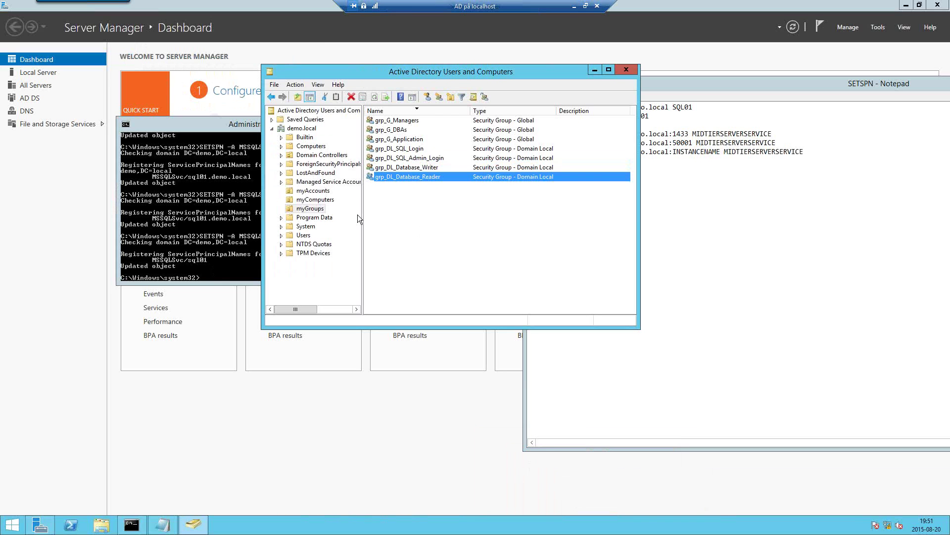
Check the Member Of lists of grp_DL_Database_Writer and grp_G_Application, widening the Name column
{"action": "double_click", "coordinate": [428, 167]}
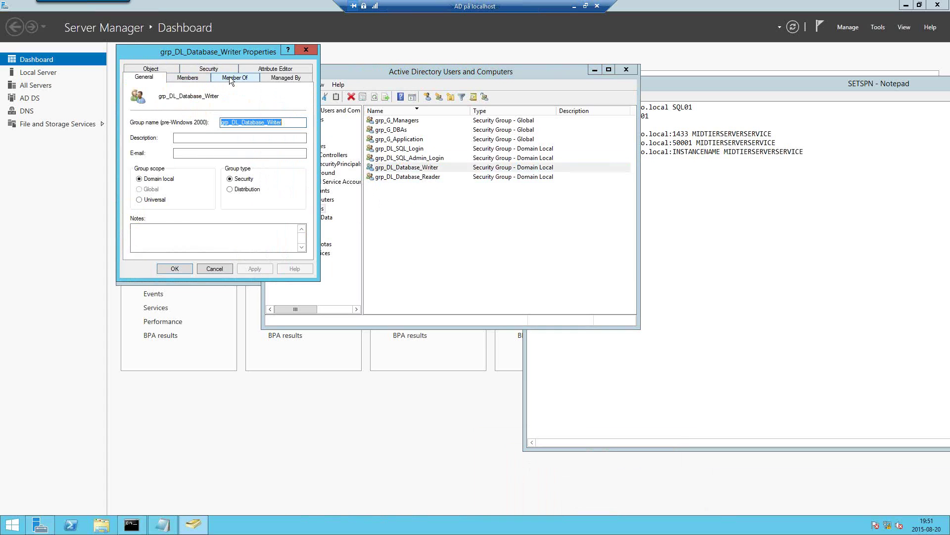
{"action": "left_click", "coordinate": [230, 77]}
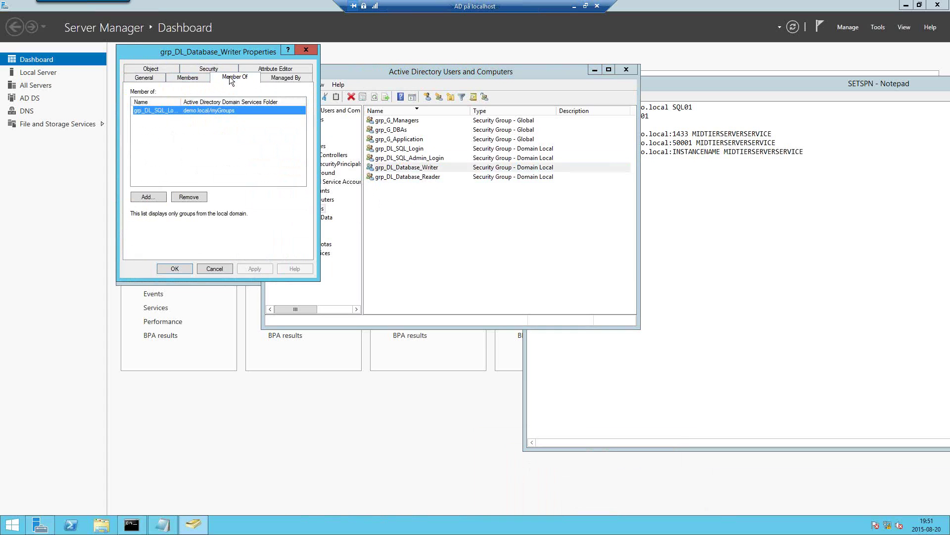
{"action": "double_click", "coordinate": [182, 101]}
{"action": "left_click", "coordinate": [212, 269]}
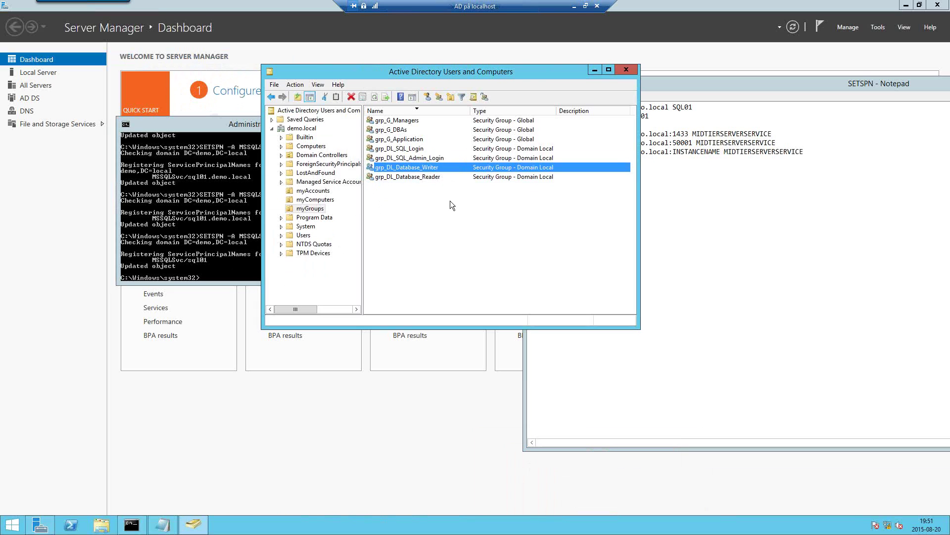
{"action": "double_click", "coordinate": [409, 139]}
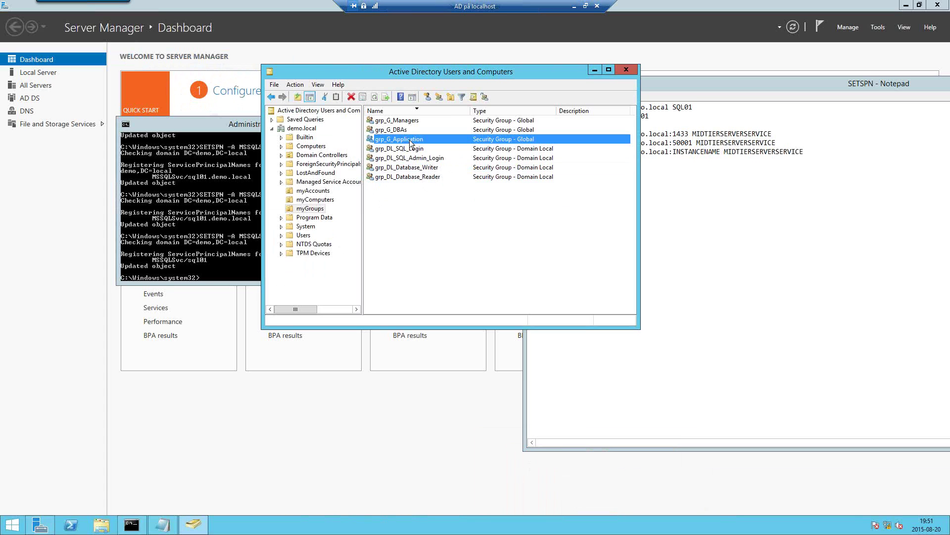
{"action": "left_click", "coordinate": [233, 77]}
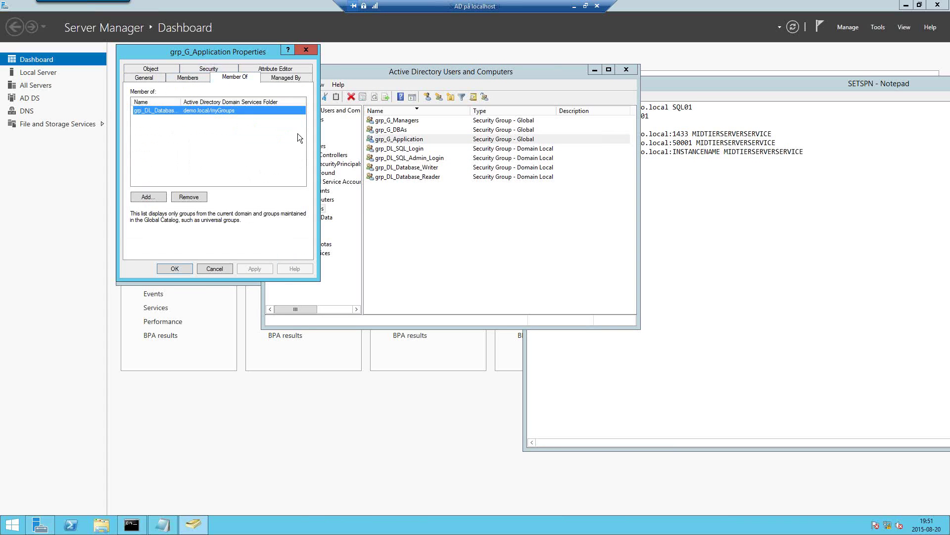
{"action": "left_click_drag", "start_coordinate": [183, 100], "coordinate": [234, 100]}
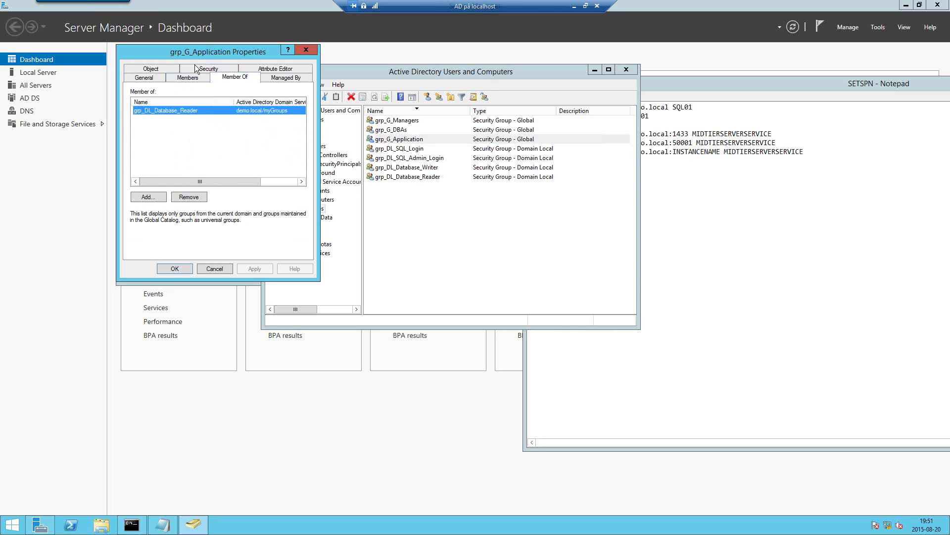
Add the three accounts matching 'demo' to grp_G_Application's members and save
{"action": "left_click", "coordinate": [187, 79]}
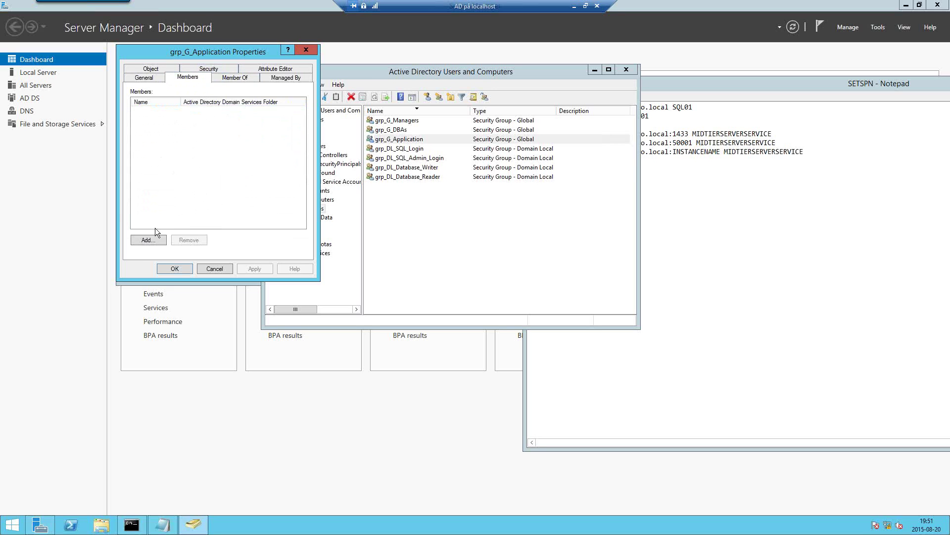
{"action": "left_click", "coordinate": [143, 239]}
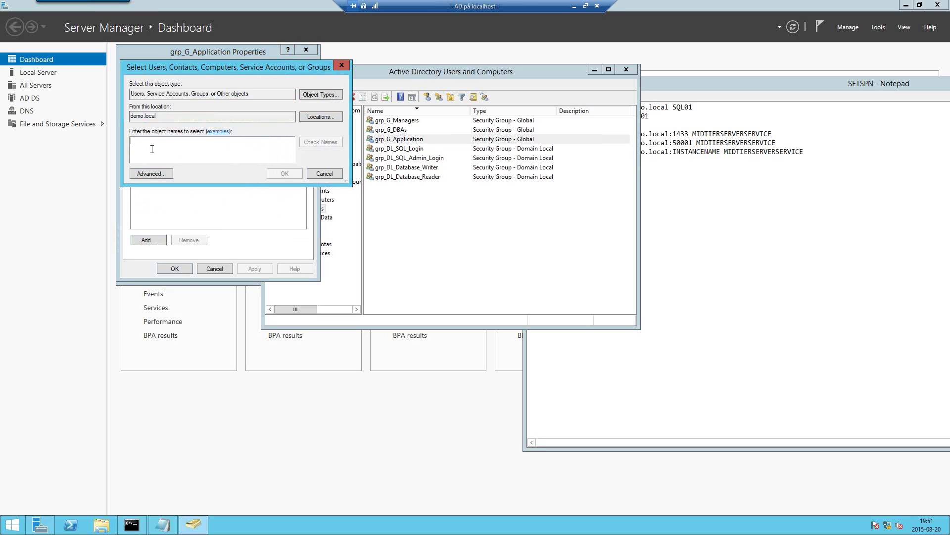
{"action": "type", "text": "demo"}
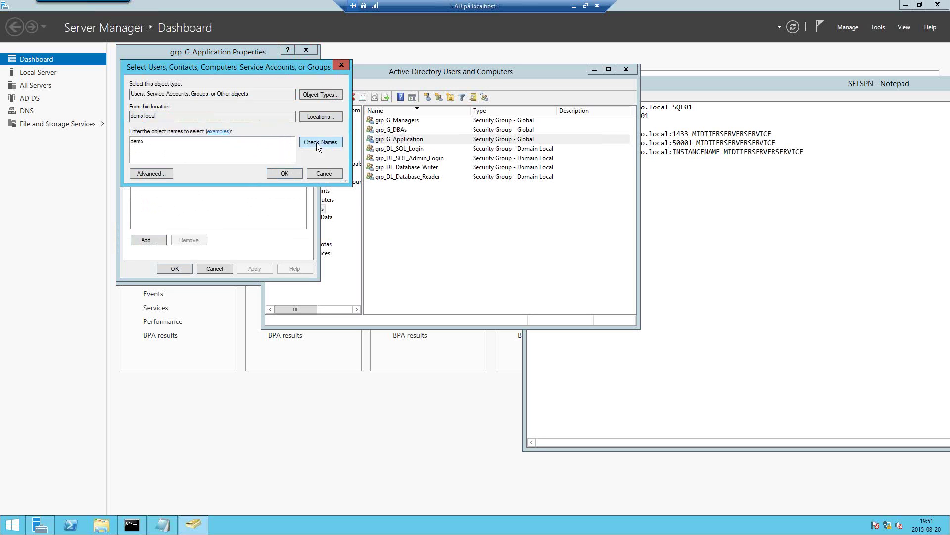
{"action": "left_click", "coordinate": [317, 143]}
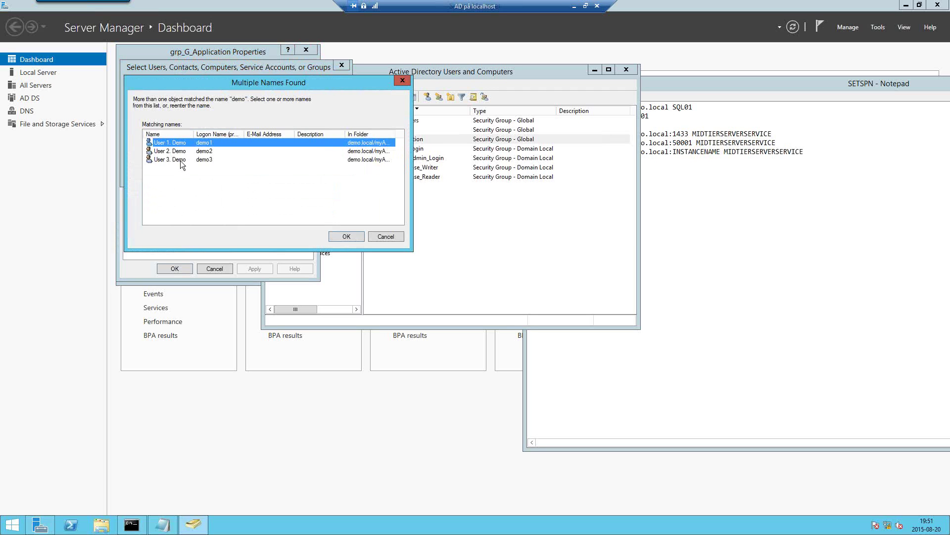
{"action": "left_click", "coordinate": [180, 160], "text": "shift"}
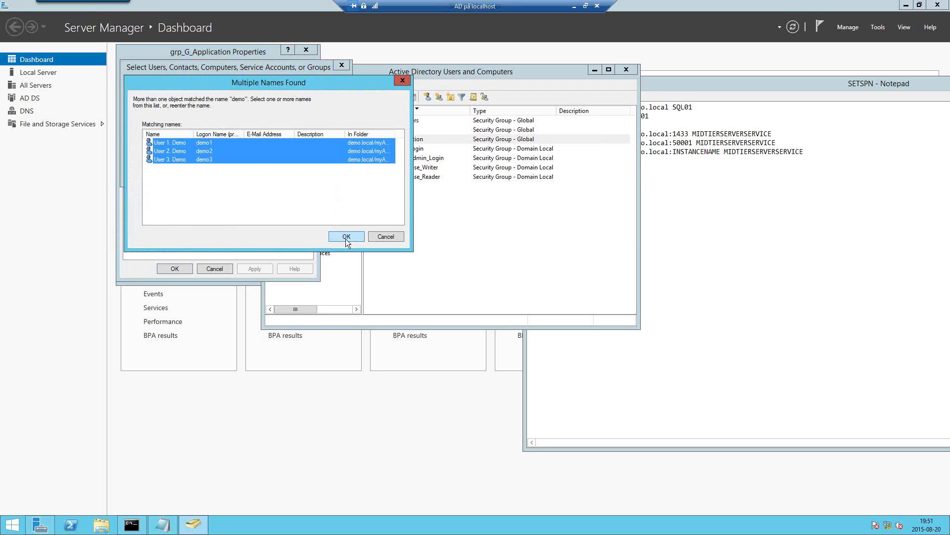
{"action": "left_click", "coordinate": [346, 237]}
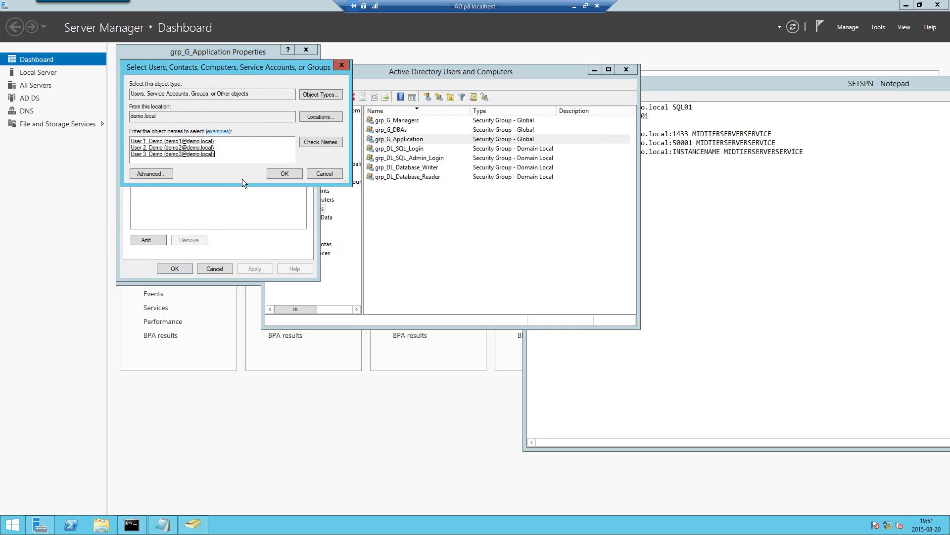
{"action": "left_click", "coordinate": [281, 175]}
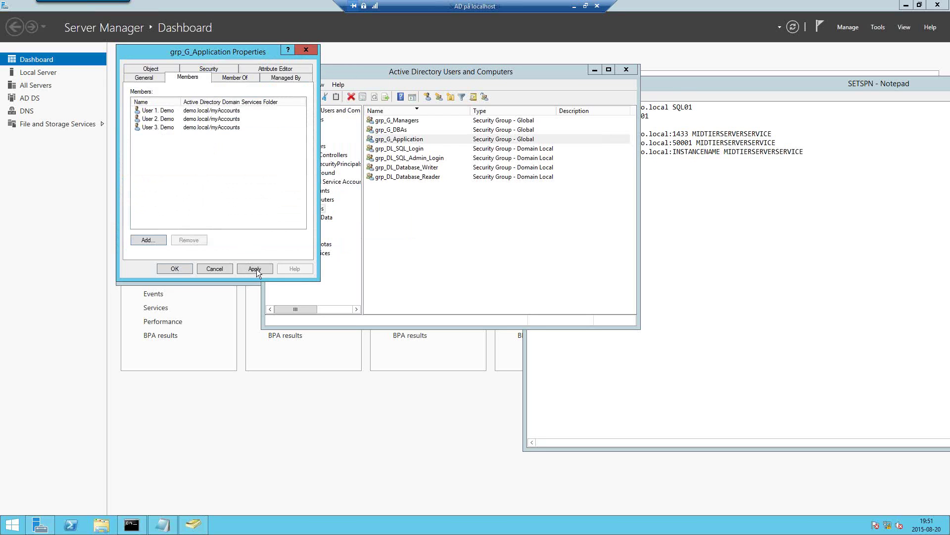
{"action": "left_click", "coordinate": [174, 269]}
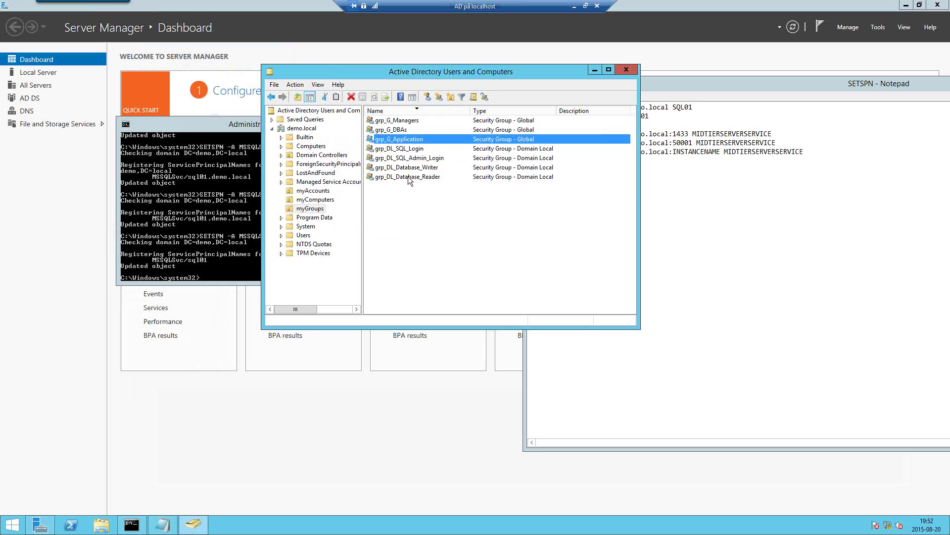
Add demo3 to grp_G_Managers, check its Member Of list, and save
{"action": "double_click", "coordinate": [405, 120]}
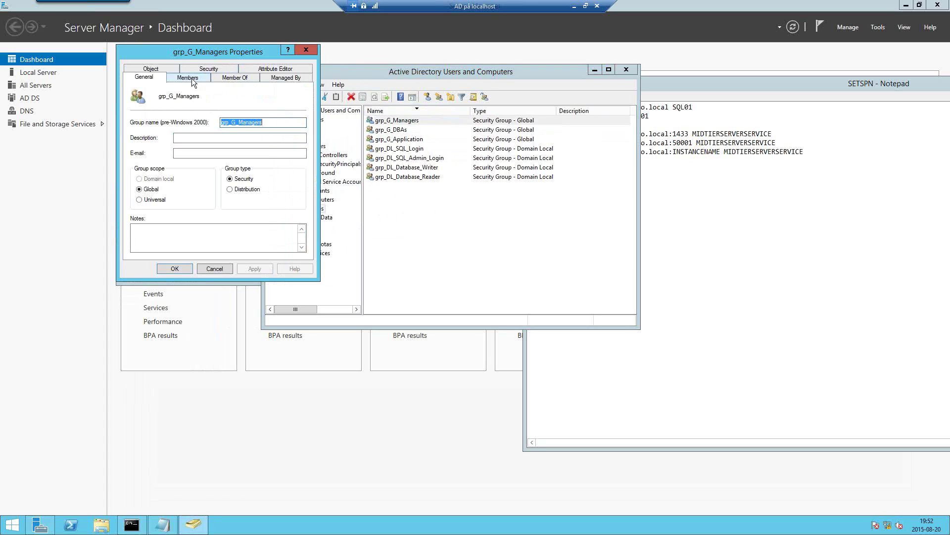
{"action": "left_click", "coordinate": [190, 78]}
{"action": "left_click", "coordinate": [144, 239]}
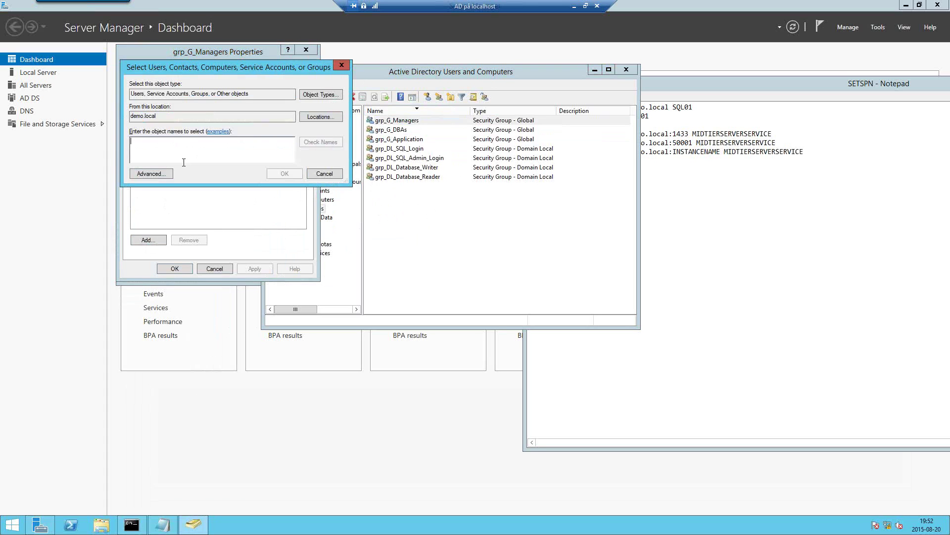
{"action": "type", "text": "demo3"}
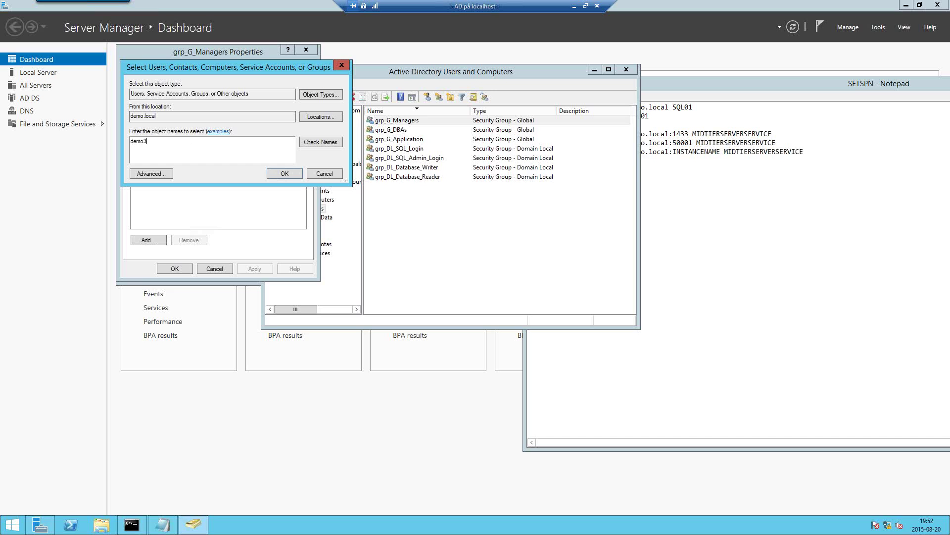
{"action": "left_click", "coordinate": [320, 141]}
{"action": "left_click", "coordinate": [283, 174]}
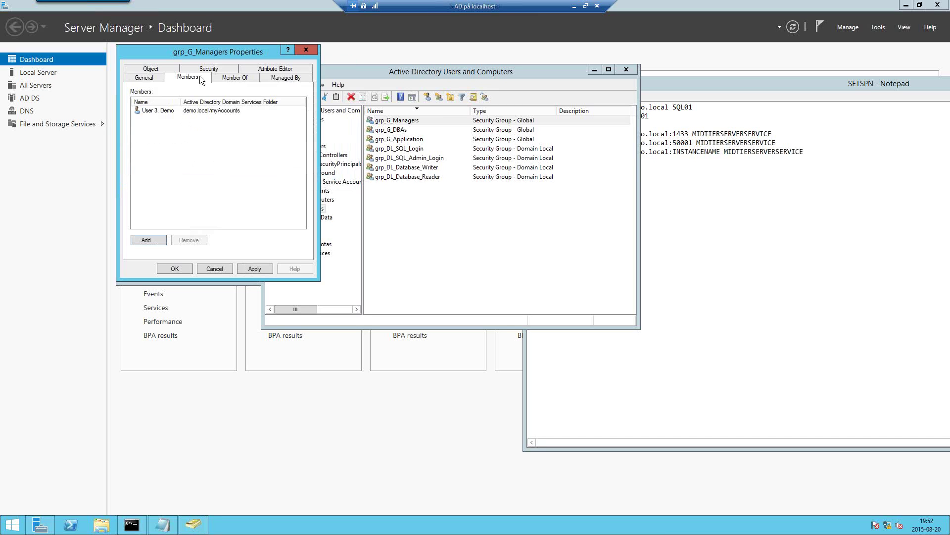
{"action": "left_click", "coordinate": [230, 75]}
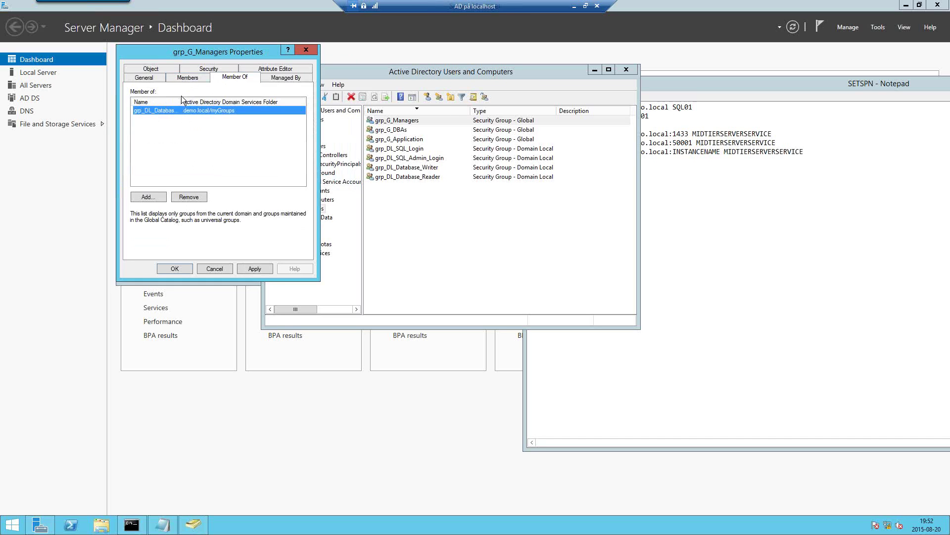
{"action": "left_click_drag", "start_coordinate": [182, 102], "coordinate": [245, 102]}
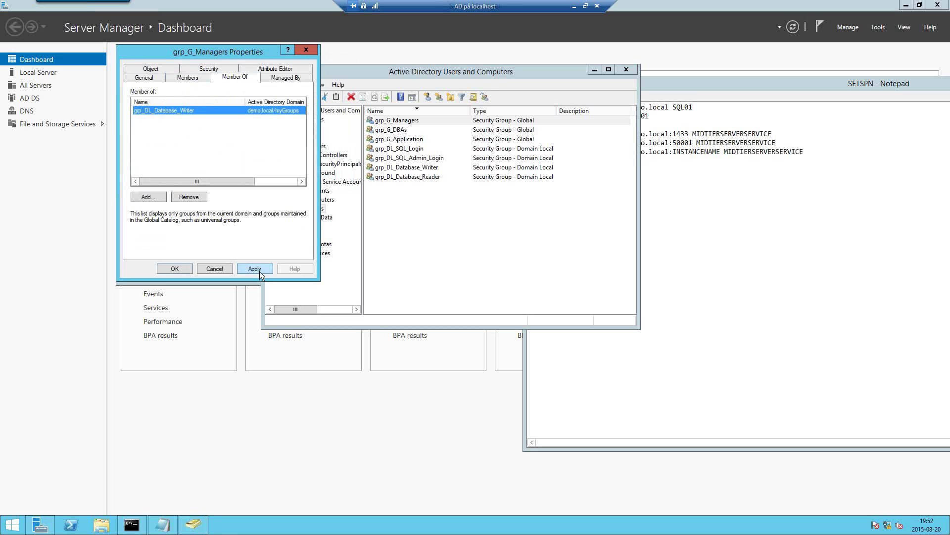
{"action": "left_click", "coordinate": [165, 270]}
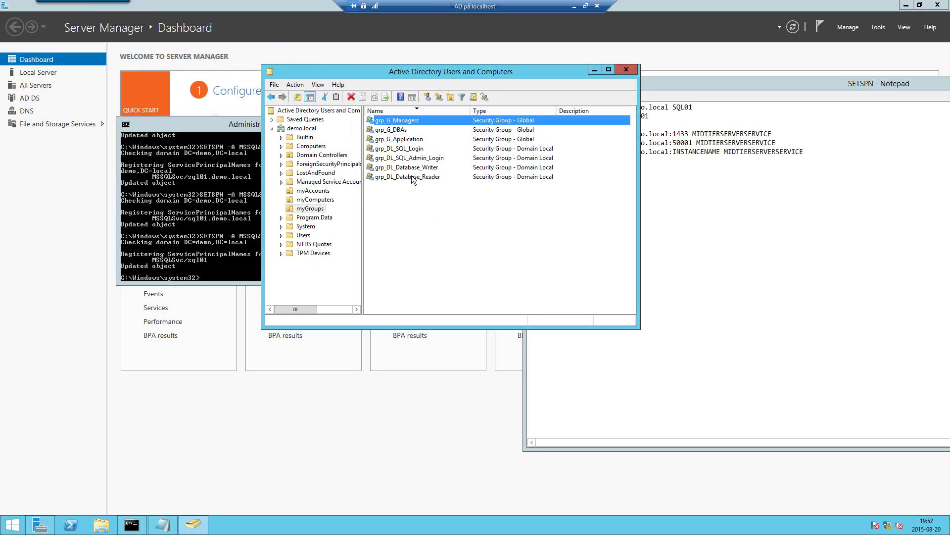
Select the SQL login and database reader/writer groups in the myGroups list in turn
{"action": "left_click", "coordinate": [423, 158]}
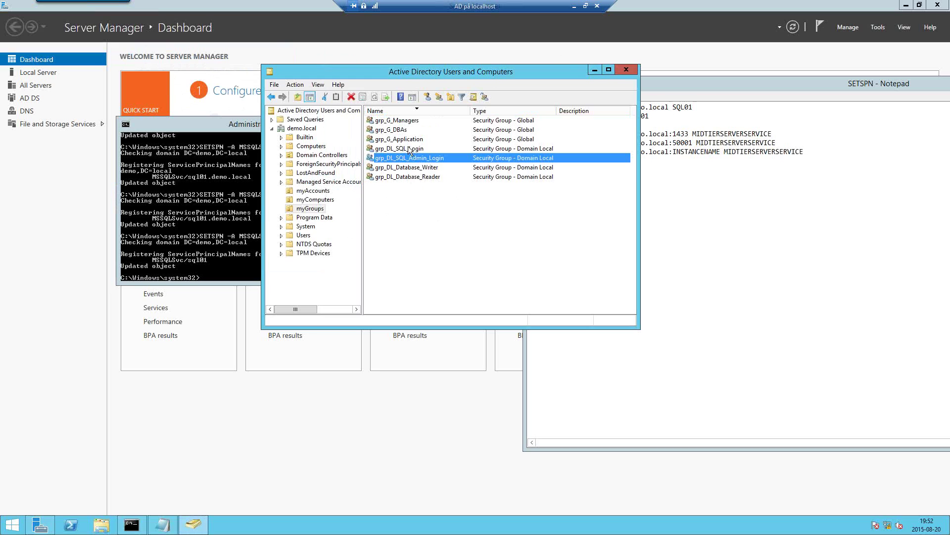
{"action": "left_click", "coordinate": [421, 149]}
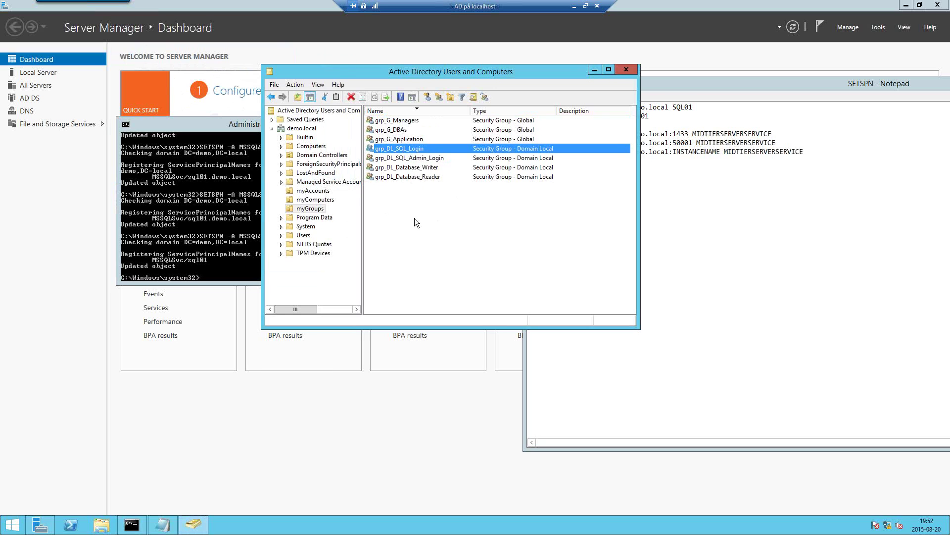
{"action": "left_click", "coordinate": [413, 164]}
{"action": "left_click", "coordinate": [411, 177]}
{"action": "key", "text": "Up"}
{"action": "left_click", "coordinate": [414, 177]}
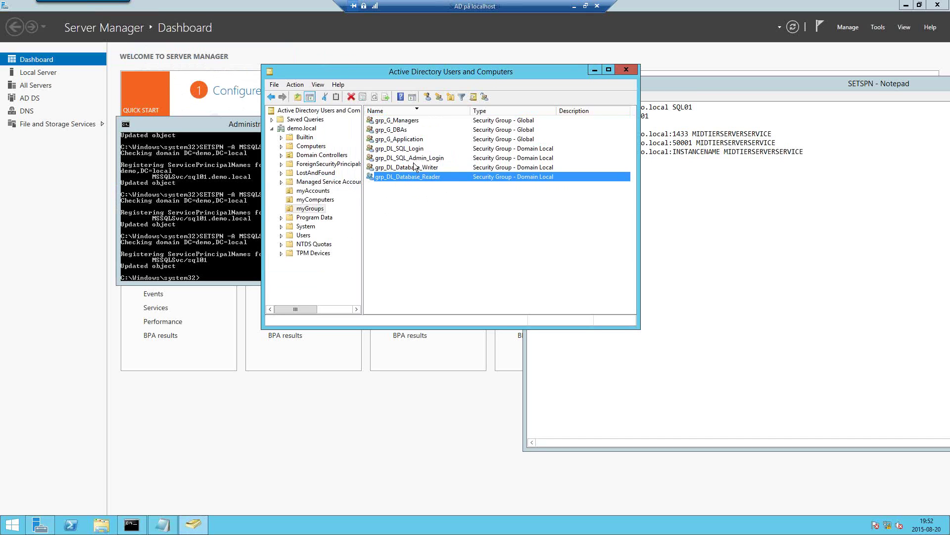
{"action": "left_click", "coordinate": [412, 167]}
{"action": "left_click", "coordinate": [412, 177]}
{"action": "left_click", "coordinate": [411, 168]}
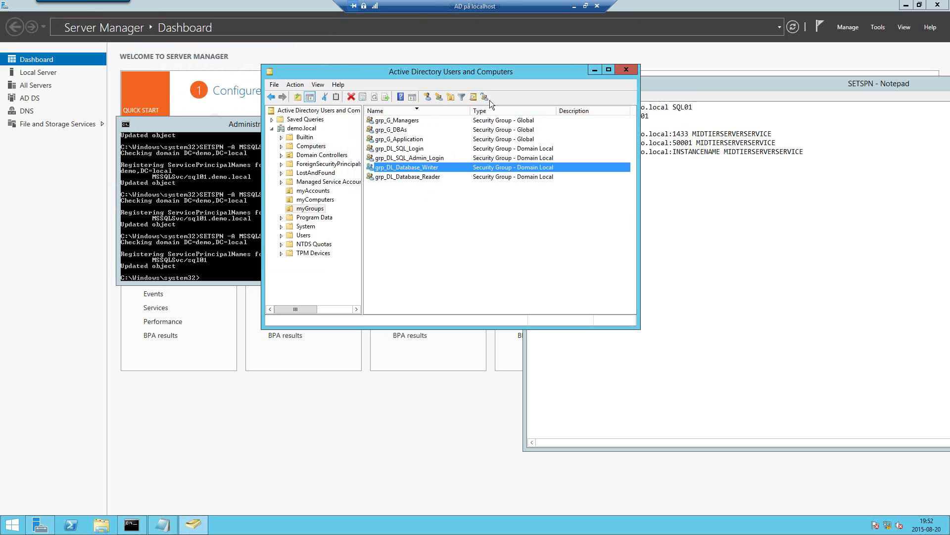
Switch from the AD remote desktop to the SQL server remote session
{"action": "left_click", "coordinate": [574, 6]}
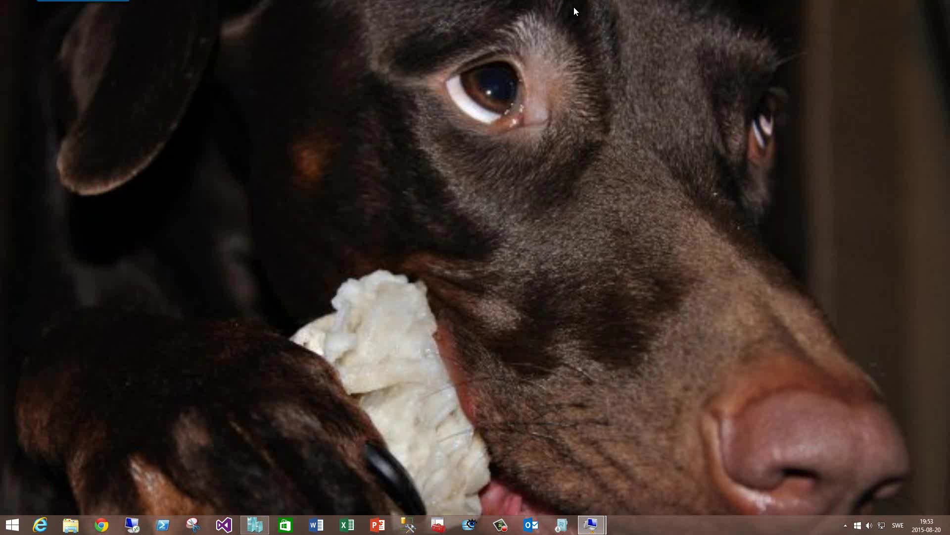
{"action": "mouse_move", "coordinate": [591, 525]}
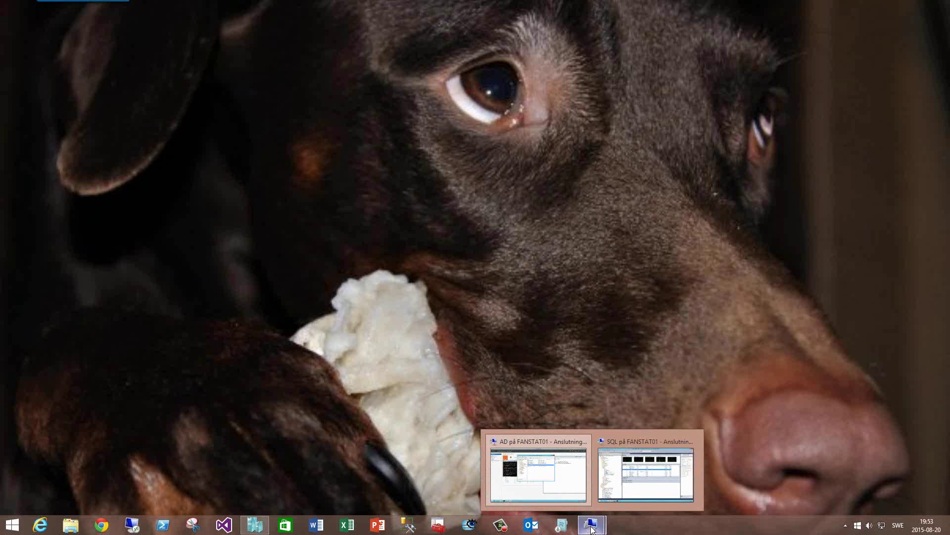
{"action": "left_click", "coordinate": [637, 458]}
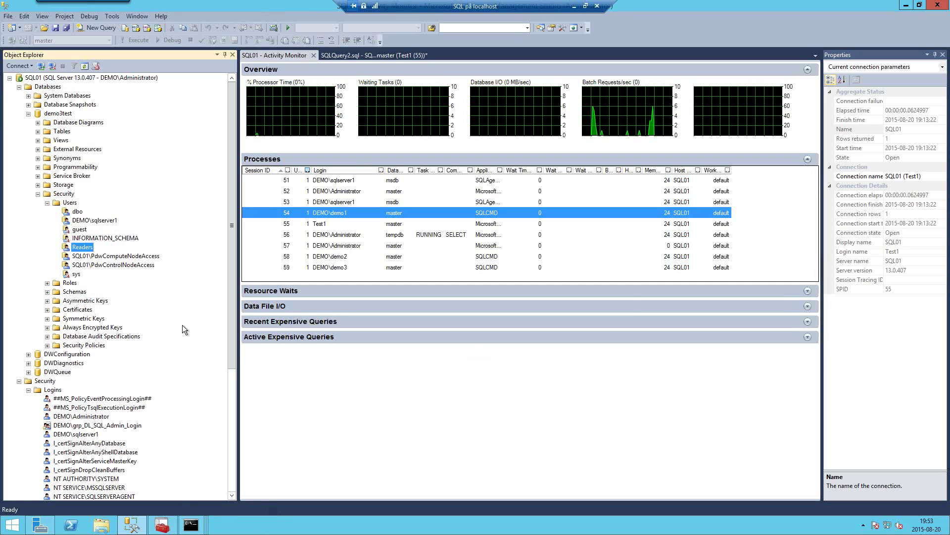
Exit sqlcmd and close the yellow command prompt window
{"action": "left_click", "coordinate": [192, 524]}
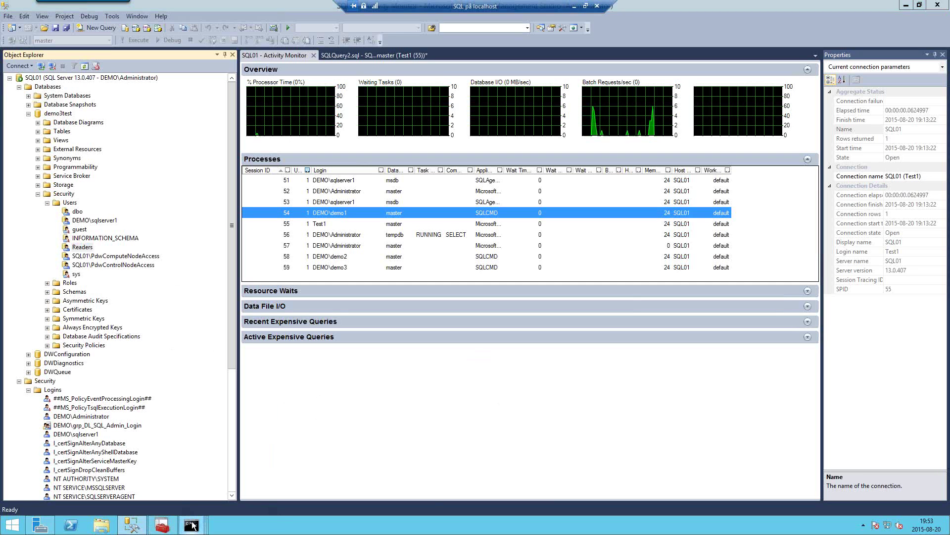
{"action": "left_click", "coordinate": [156, 482]}
{"action": "type", "text": "exit"}
{"action": "key", "text": "Return"}
{"action": "type", "text": "exit"}
{"action": "key", "text": "Return"}
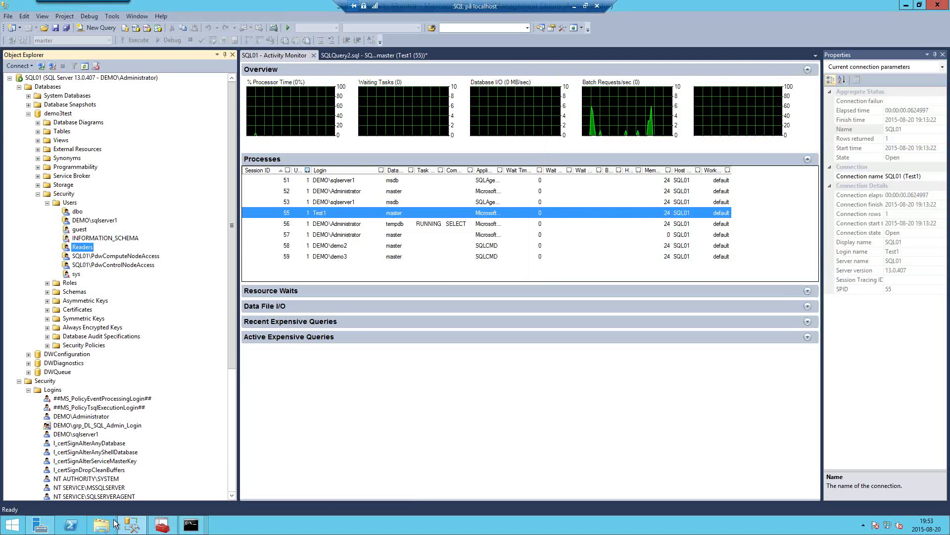
Exit sqlcmd and close the green and cyan command prompt windows
{"action": "mouse_move", "coordinate": [191, 525]}
{"action": "left_click", "coordinate": [223, 482]}
{"action": "type", "text": "exit"}
{"action": "key", "text": "Return"}
{"action": "type", "text": "ex"}
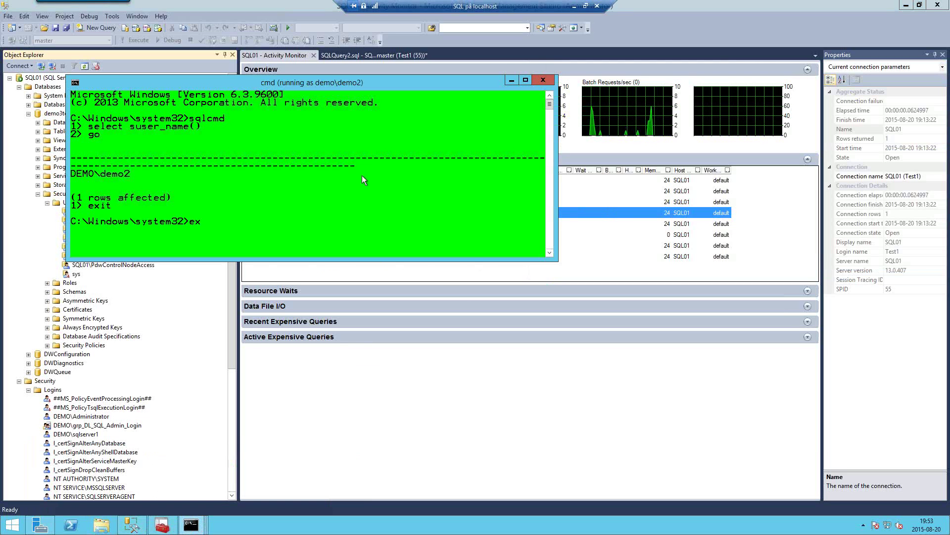
{"action": "key", "text": "Return"}
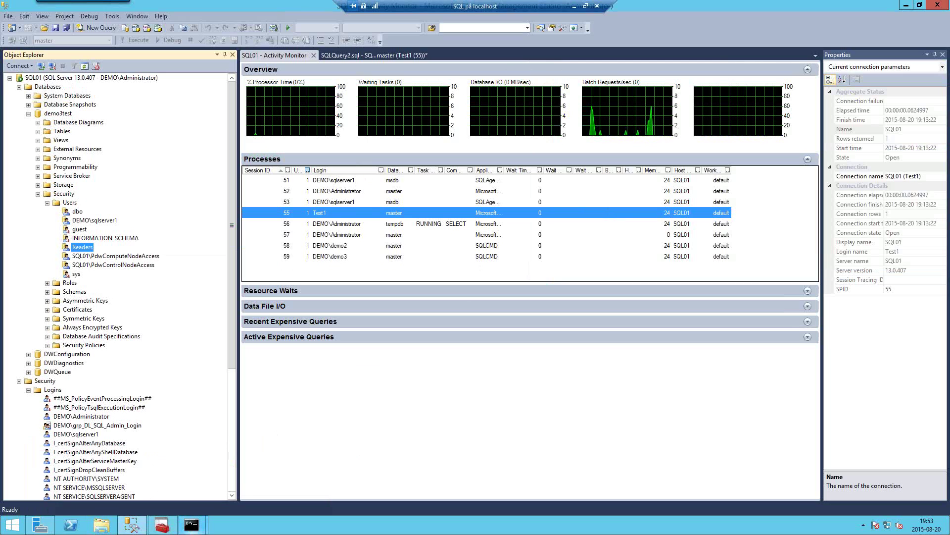
{"action": "mouse_move", "coordinate": [192, 525]}
{"action": "left_click", "coordinate": [243, 466]}
{"action": "type", "text": "exit"}
{"action": "key", "text": "Return"}
{"action": "type", "text": "exit"}
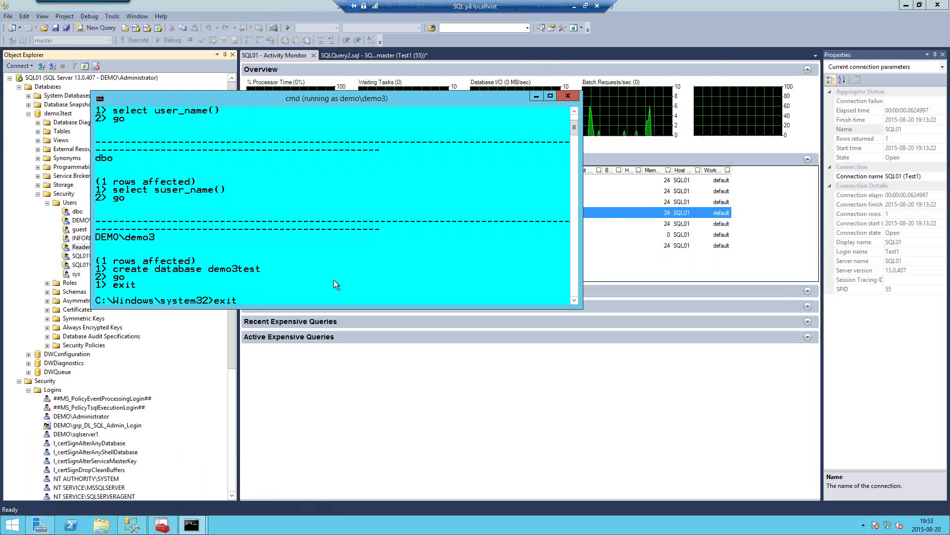
{"action": "key", "text": "Return"}
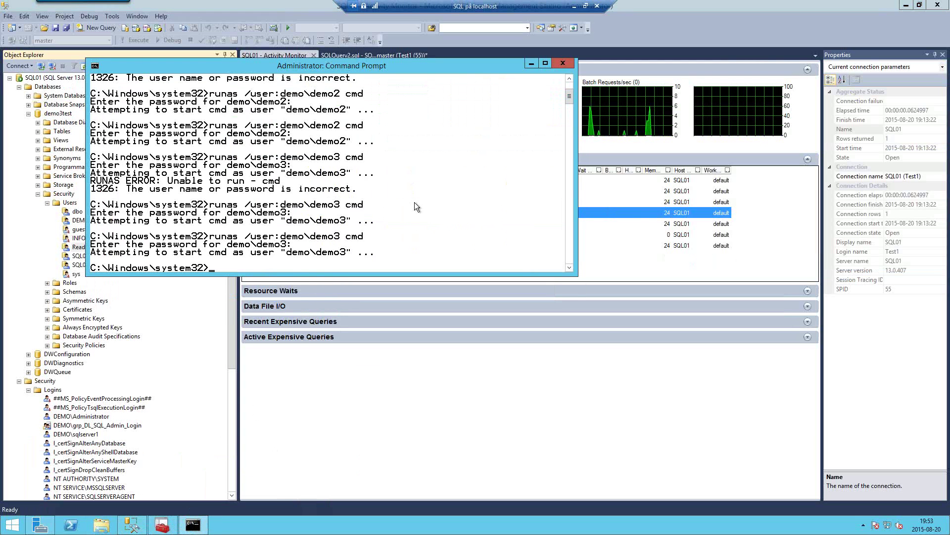
Rerun the runas command with its password to launch a demo\demo3 console
{"action": "key", "text": "Up"}
{"action": "key", "text": "Return"}
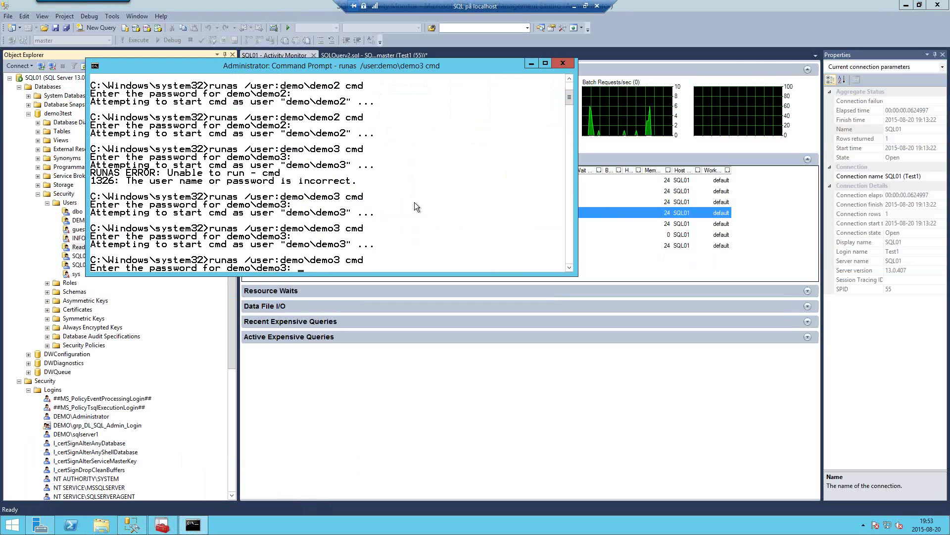
{"action": "key", "text": "Return"}
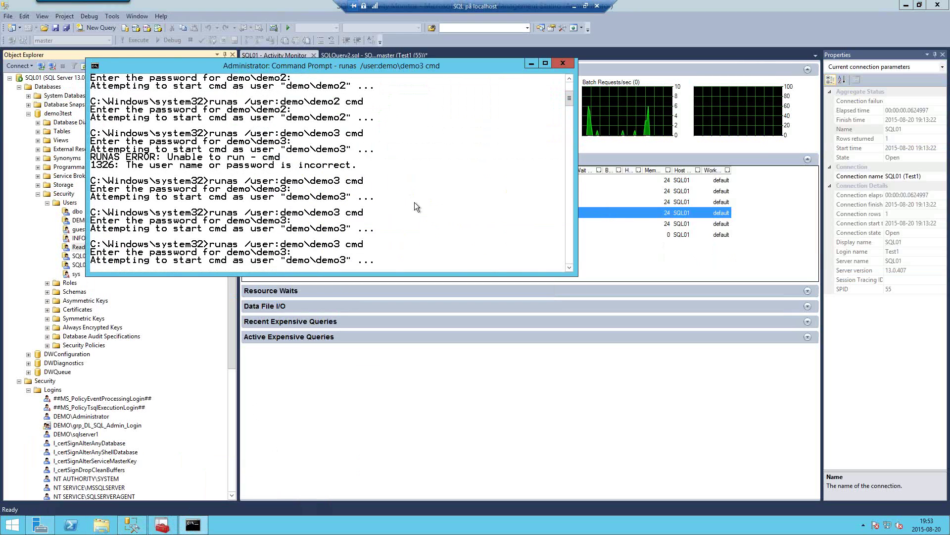
Edit the runas command from demo3 to demo1 and supply the password to open a demo1 console
{"action": "left_click", "coordinate": [307, 272]}
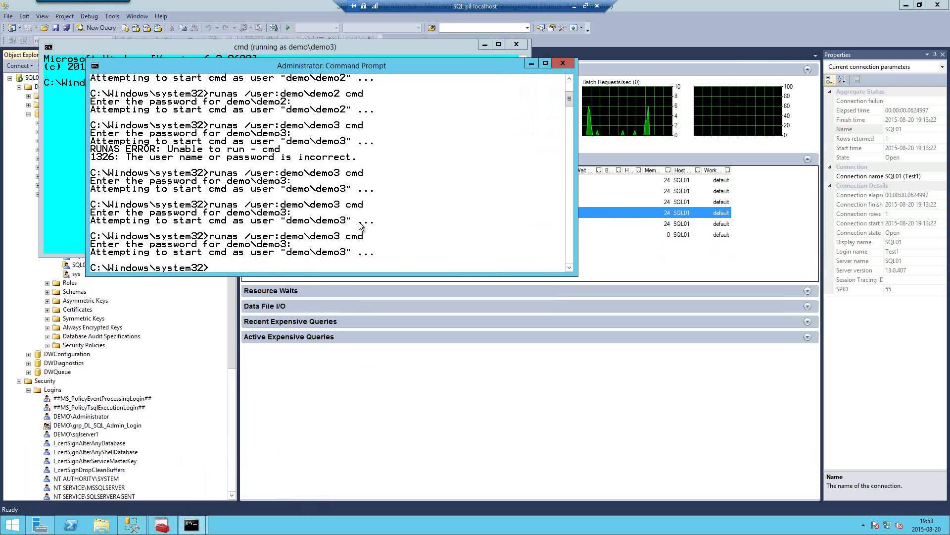
{"action": "key", "text": "Up"}
{"action": "key", "text": "Left"}
{"action": "key", "text": "Left"}
{"action": "key", "text": "Left"}
{"action": "key", "text": "Left"}
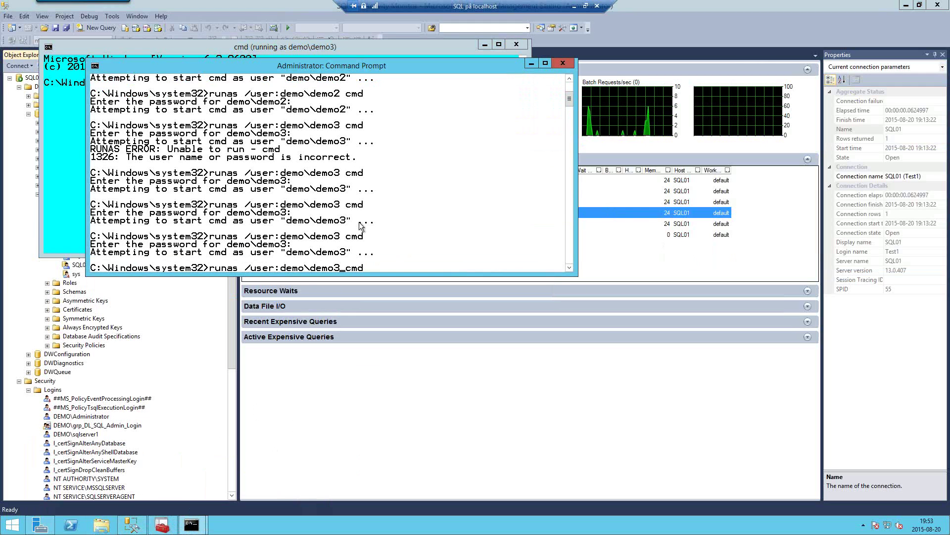
{"action": "key", "text": "BackSpace"}
{"action": "type", "text": "1"}
{"action": "key", "text": "Return"}
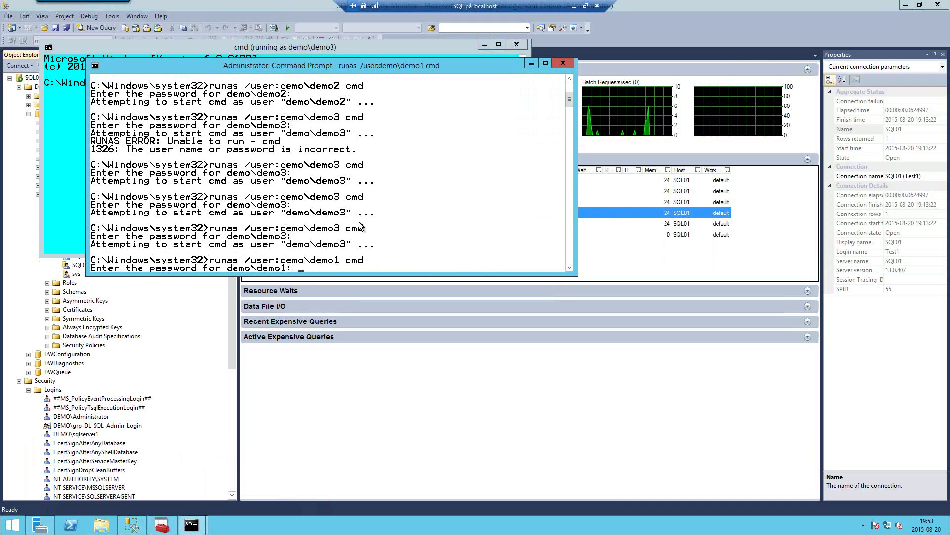
{"action": "key", "text": "Return"}
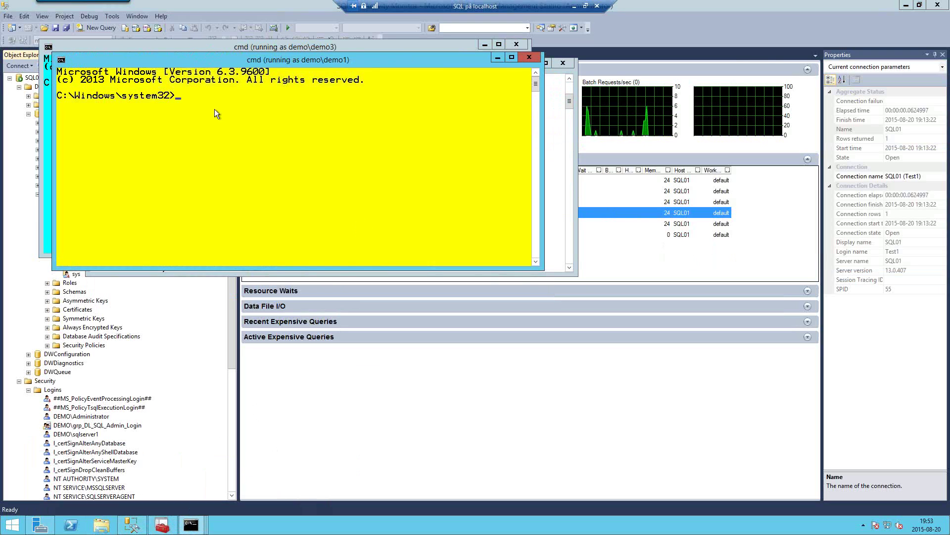
Arrange the demo1 and demo3 consoles side by side and return to Management Studio
{"action": "left_click_drag", "start_coordinate": [201, 58], "coordinate": [377, 103]}
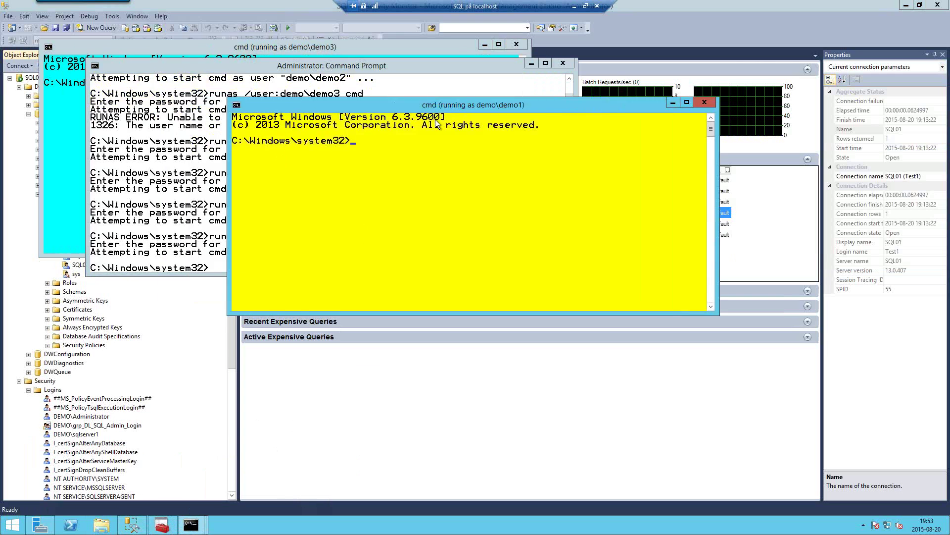
{"action": "left_click_drag", "start_coordinate": [436, 104], "coordinate": [537, 133]}
{"action": "left_click", "coordinate": [68, 85]}
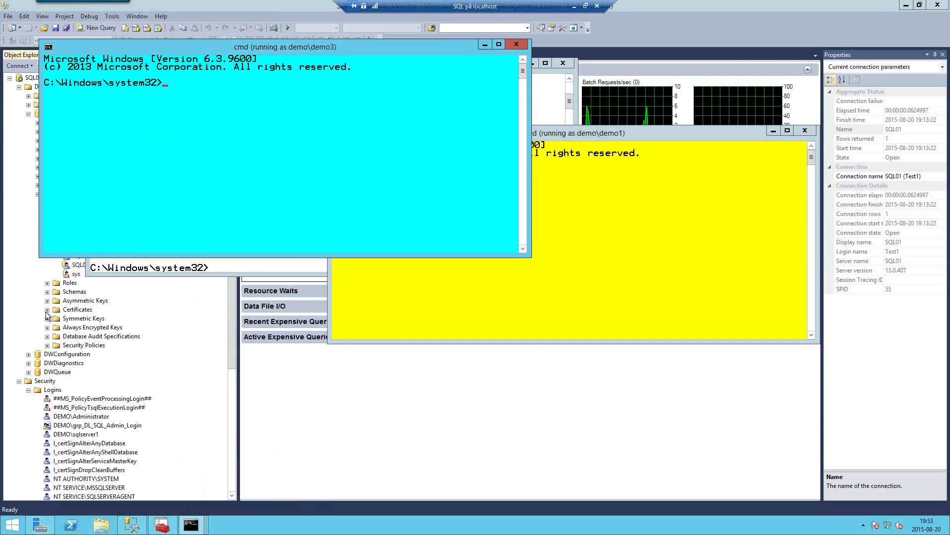
{"action": "left_click", "coordinate": [47, 309]}
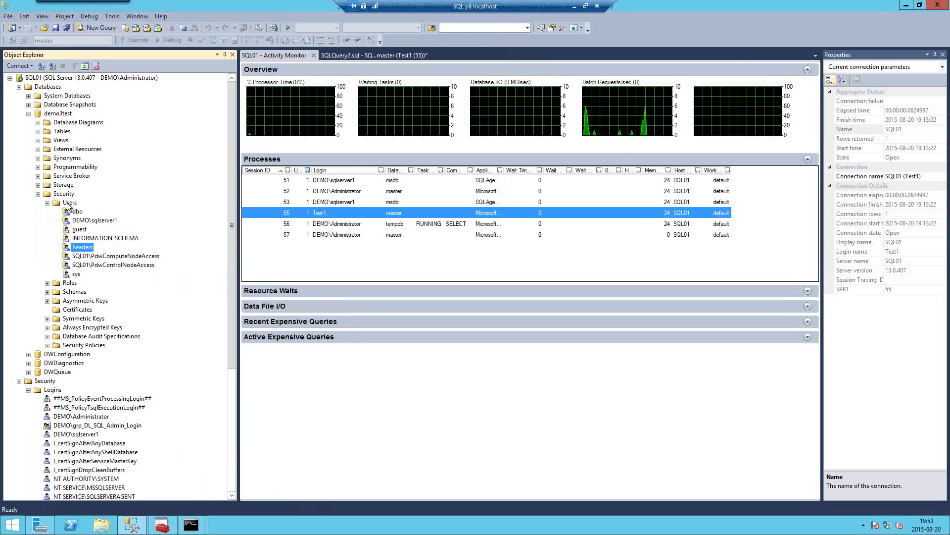
Inspect the demo3test dbo user's login mapping in its properties, then cancel
{"action": "left_click", "coordinate": [76, 211]}
{"action": "left_click", "coordinate": [76, 211]}
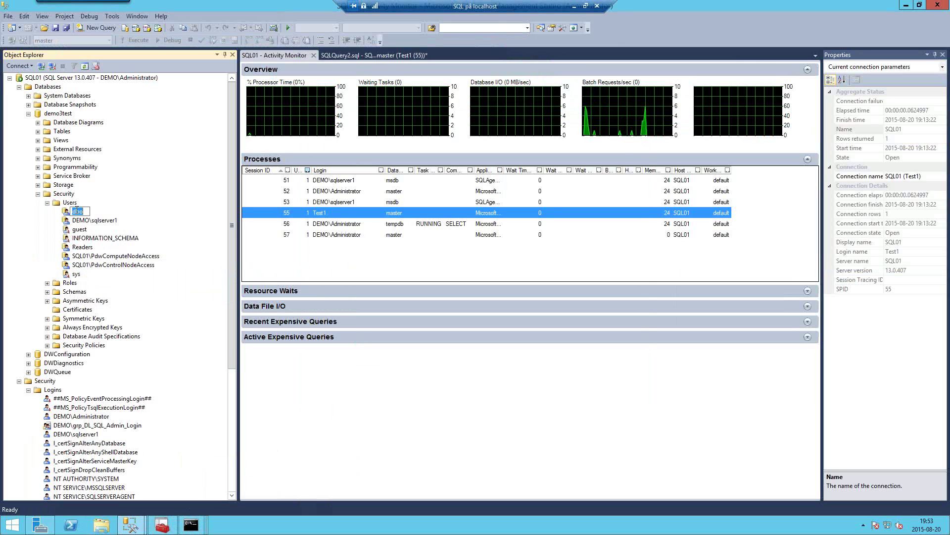
{"action": "double_click", "coordinate": [67, 211]}
{"action": "left_click", "coordinate": [452, 202]}
{"action": "left_click", "coordinate": [456, 185]}
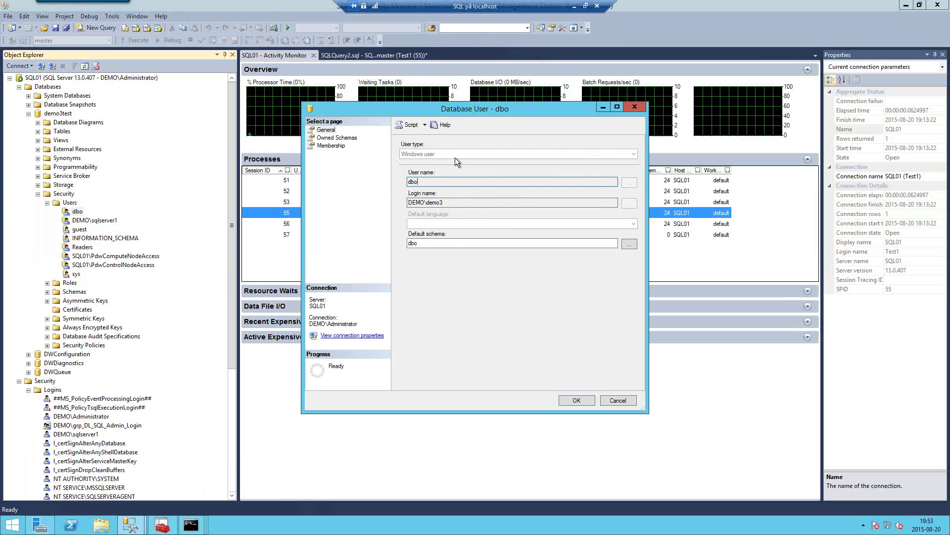
{"action": "left_click", "coordinate": [617, 399]}
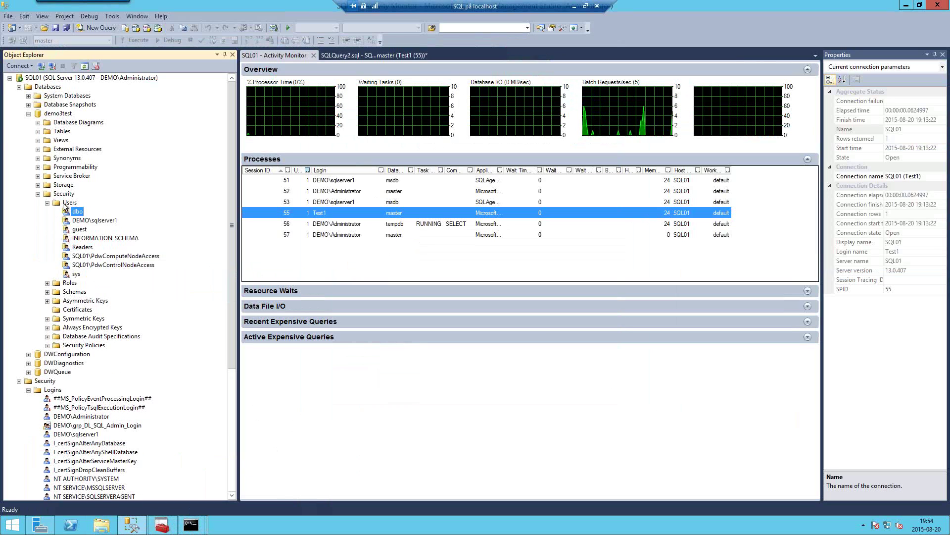
Create a new database named Demo
{"action": "right_click", "coordinate": [43, 87]}
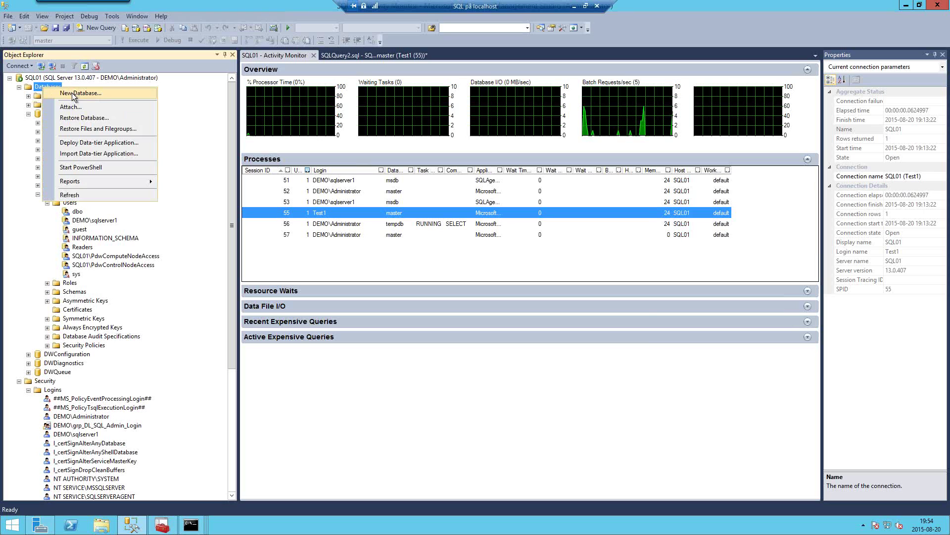
{"action": "left_click", "coordinate": [74, 93]}
{"action": "type", "text": "Demo"}
{"action": "left_click", "coordinate": [587, 403]}
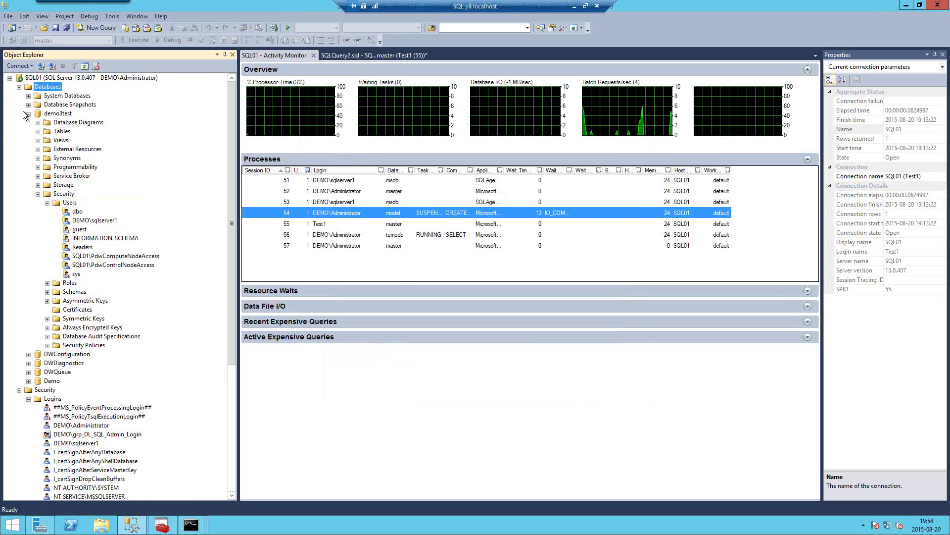
Refresh the Databases list and open a new query window on Demo
{"action": "left_click", "coordinate": [28, 115]}
{"action": "right_click", "coordinate": [41, 87]}
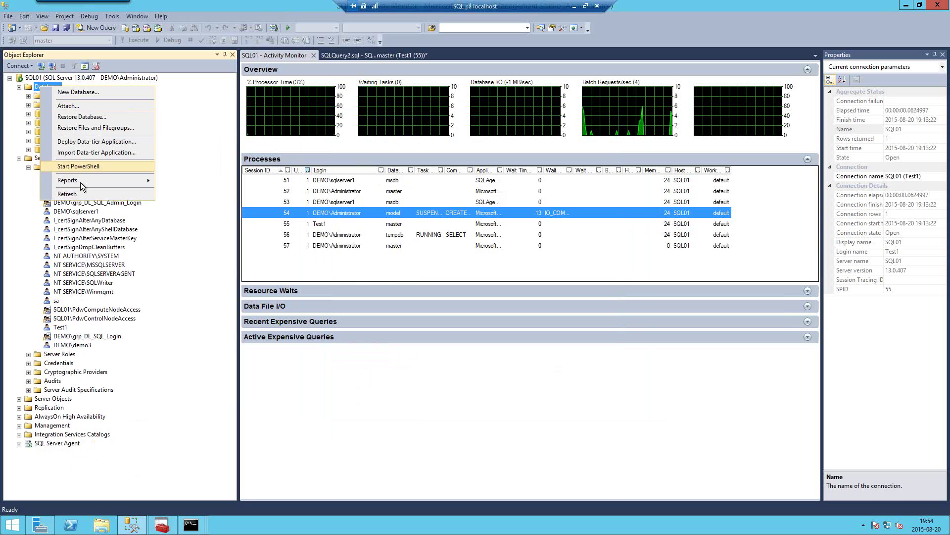
{"action": "left_click", "coordinate": [115, 188]}
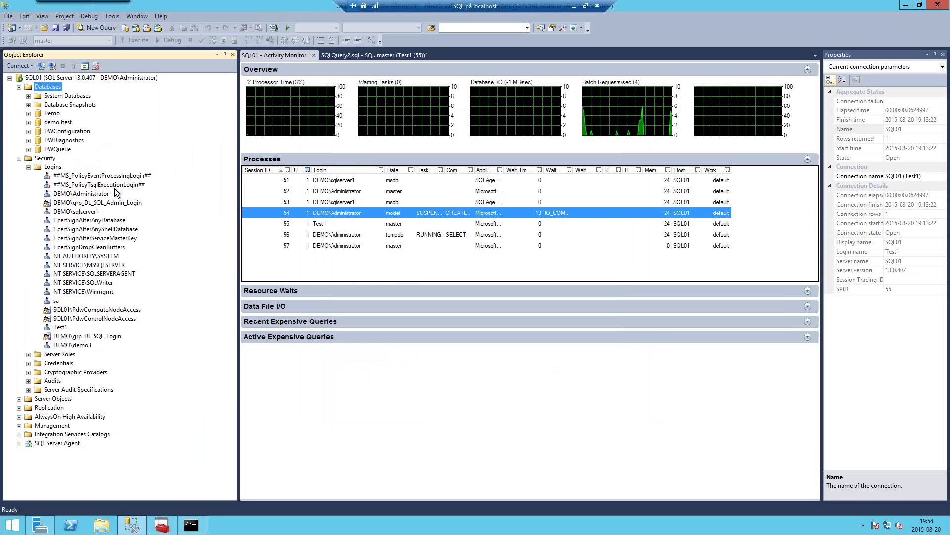
{"action": "right_click", "coordinate": [58, 115]}
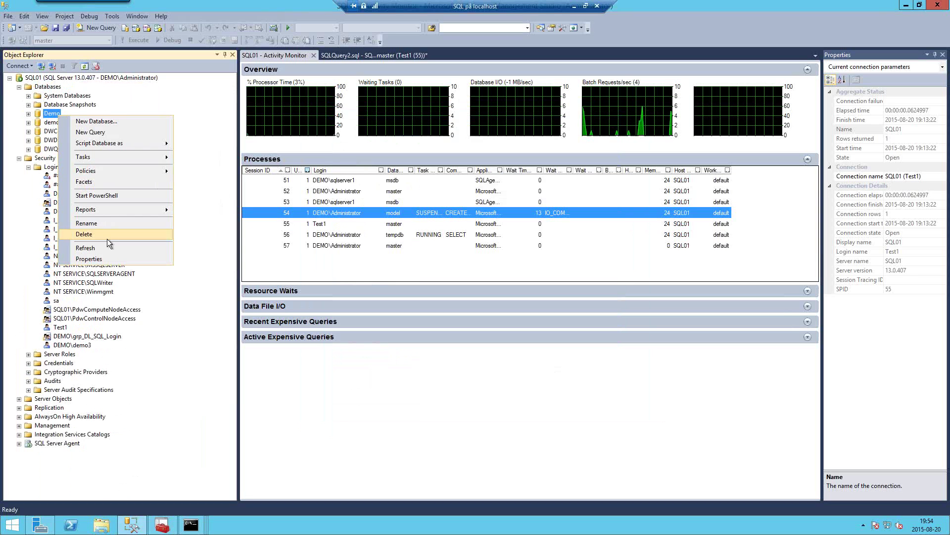
{"action": "left_click", "coordinate": [99, 132]}
Run CREATE TABLE test (textcol varchar(max), loginname varchar(max) DEFAULT (suser_name()))
{"action": "type", "text": "CREATE TABL"}
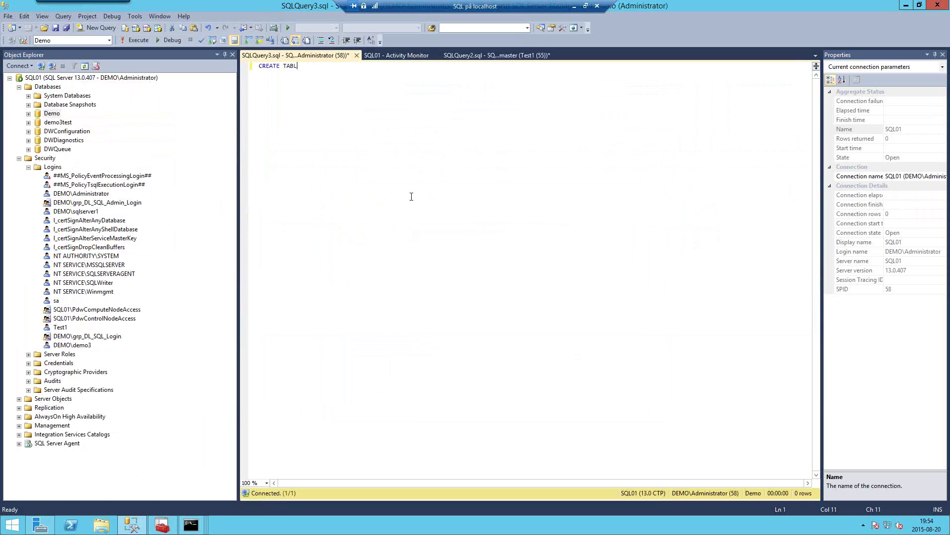
{"action": "type", "text": "E test ()"}
{"action": "key", "text": "Left"}
{"action": "type", "text": "textcol varchar(max), loginname"}
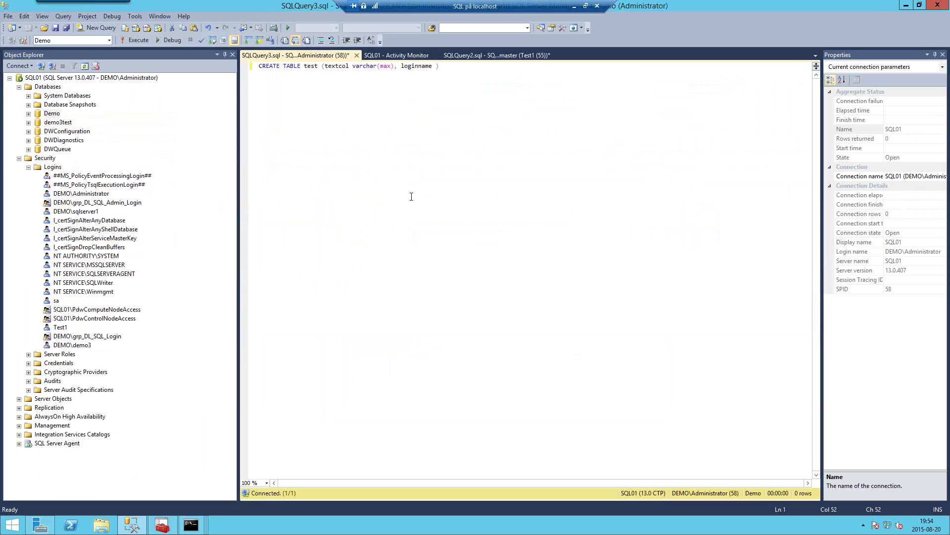
{"action": "type", "text": " varchar(max)"}
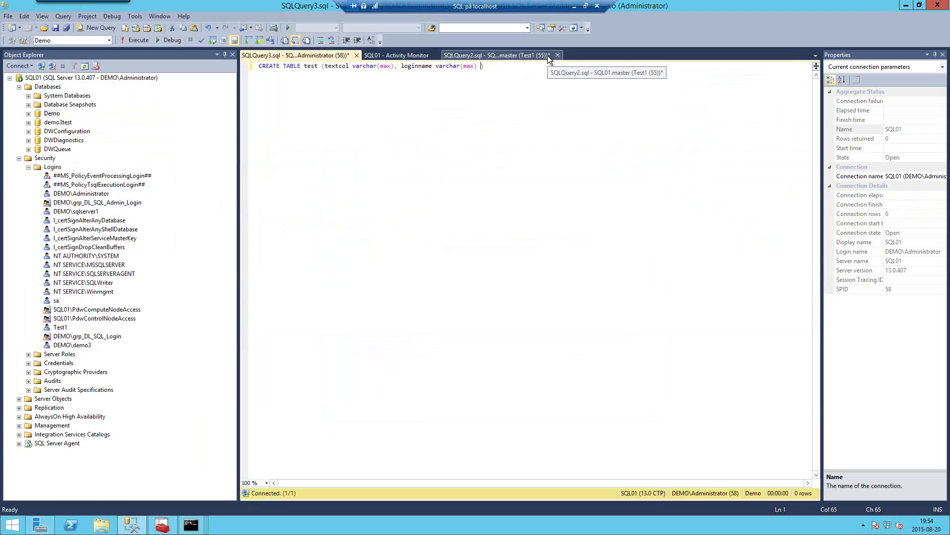
{"action": "type", "text": " DEFAULT ()"}
{"action": "key", "text": "Left"}
{"action": "type", "text": "suser_name()"}
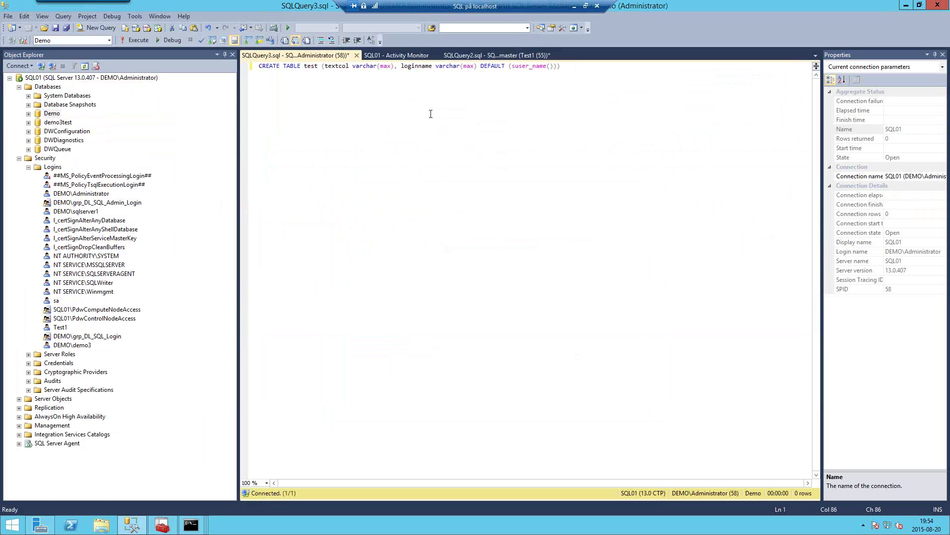
{"action": "left_click", "coordinate": [135, 39]}
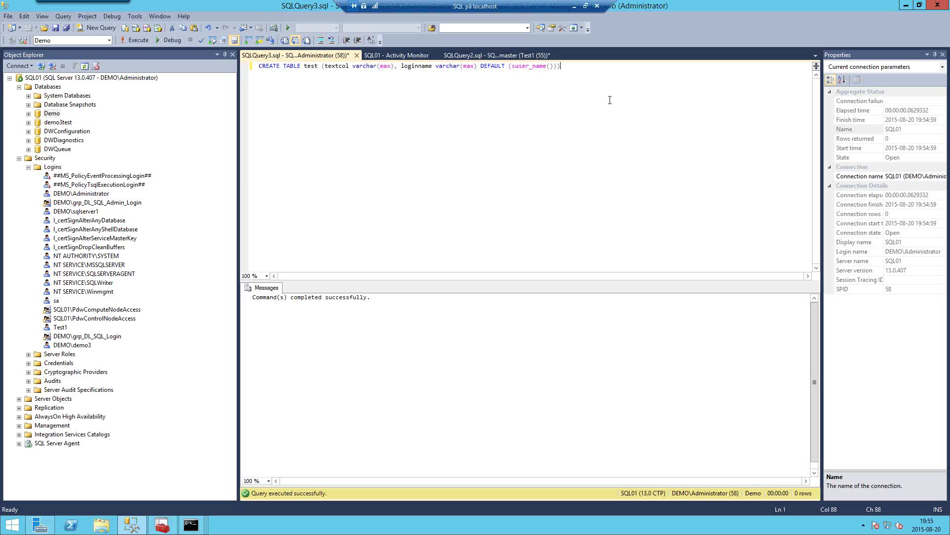
{"action": "key", "text": "Return"}
{"action": "key", "text": "Return"}
Query the table with SELECT * FROM test
{"action": "type", "text": "SEL"}
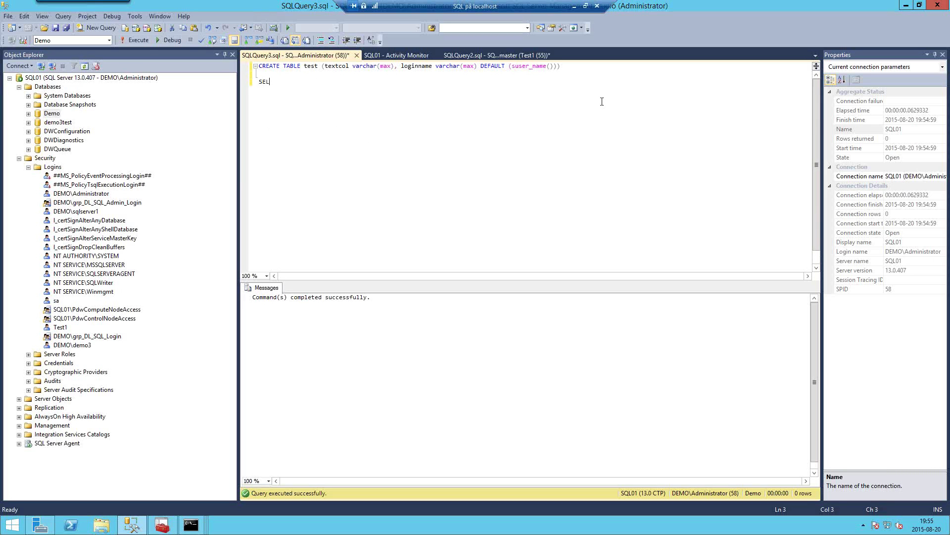
{"action": "type", "text": "ECT * FROM test"}
{"action": "key", "text": "shift+Home"}
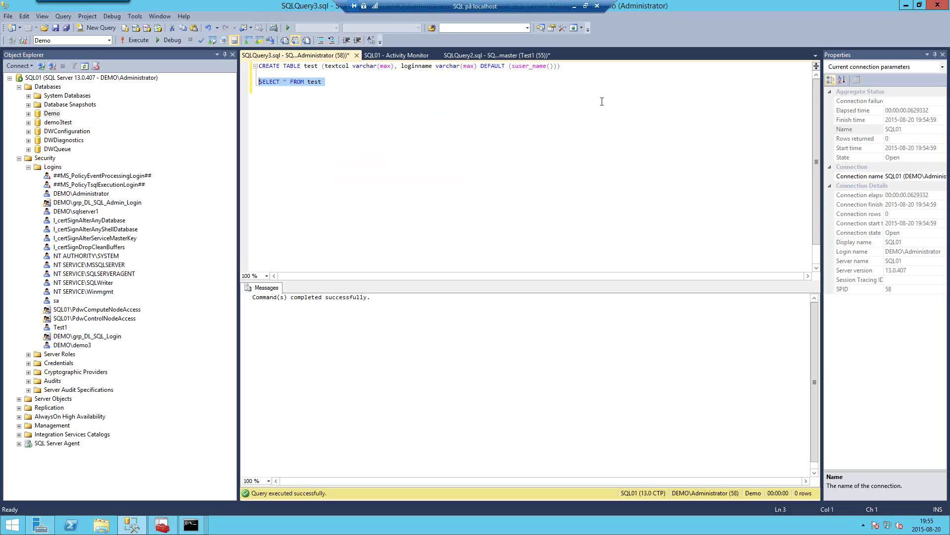
{"action": "key", "text": "F5"}
{"action": "key", "text": "Down"}
{"action": "key", "text": "Down"}
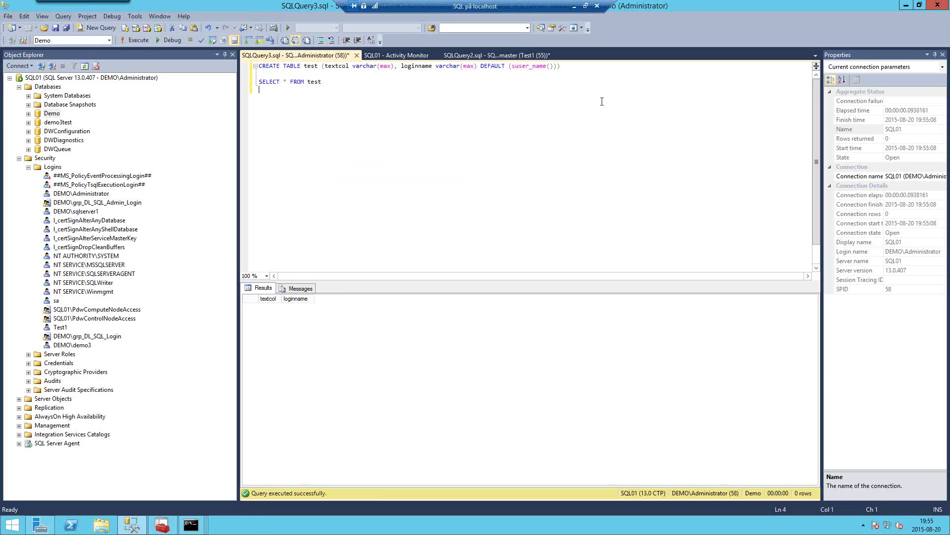
Insert a 'testadmin' textcol row and rerun the SELECT to see the auto-filled loginname
{"action": "type", "text": "INSERT INTO test(textcol"}
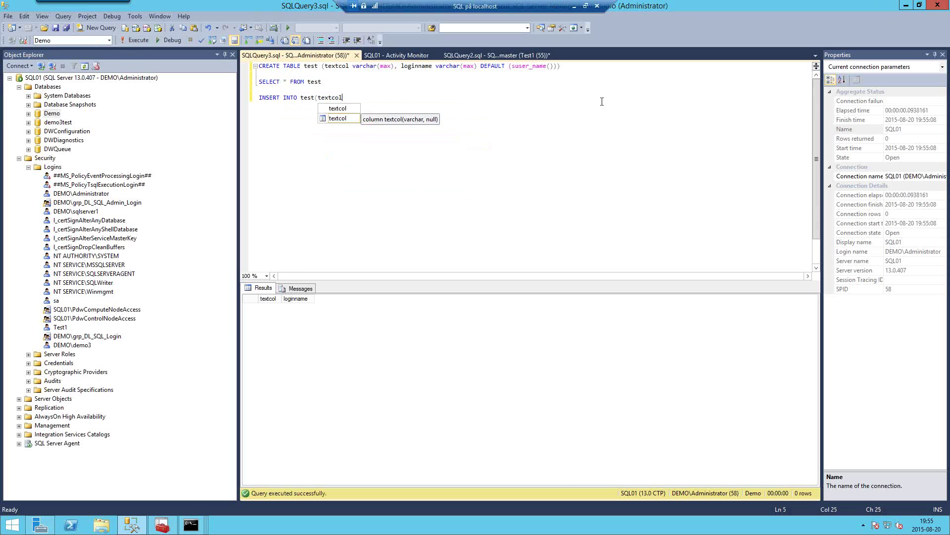
{"action": "type", "text": ") VALUES "}
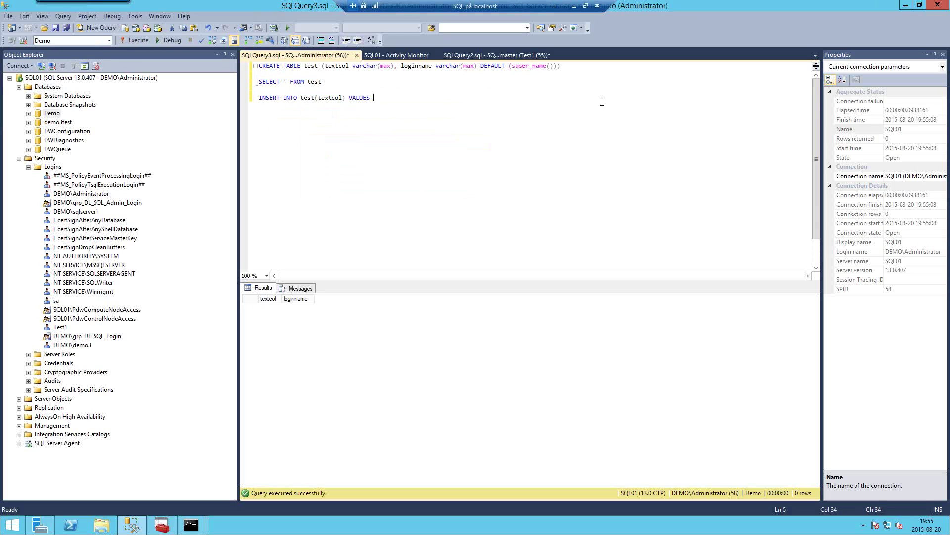
{"action": "type", "text": "("}
{"action": "type", "text": "''"}
{"action": "type", "text": "testadmin"}
{"action": "key", "text": "End"}
{"action": "key", "text": "shift+Home"}
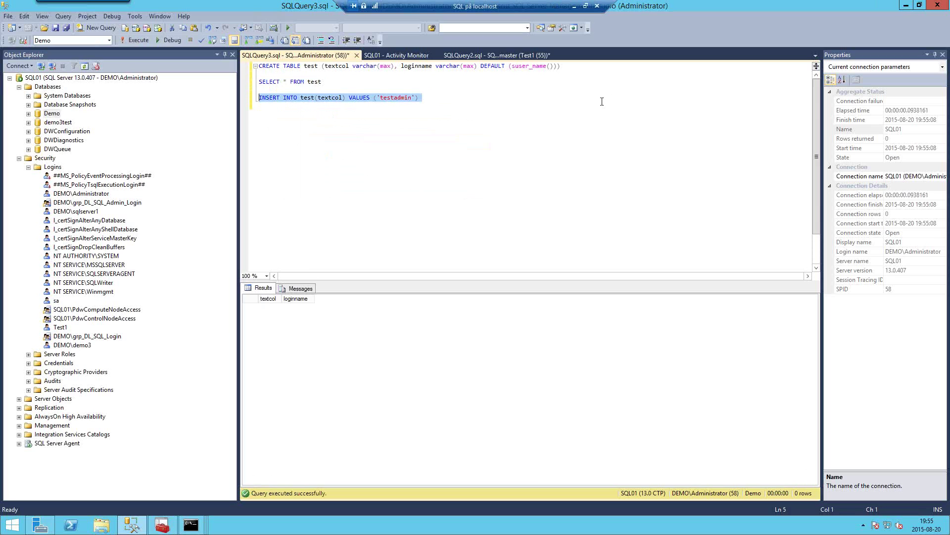
{"action": "key", "text": "F5"}
{"action": "key", "text": "Up"}
{"action": "key", "text": "Up"}
{"action": "key", "text": "shift+Down"}
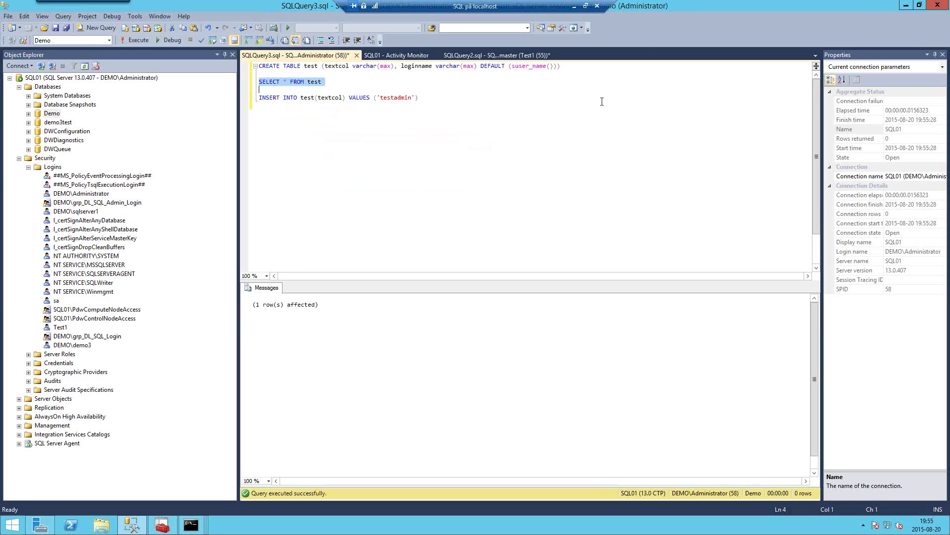
{"action": "key", "text": "F5"}
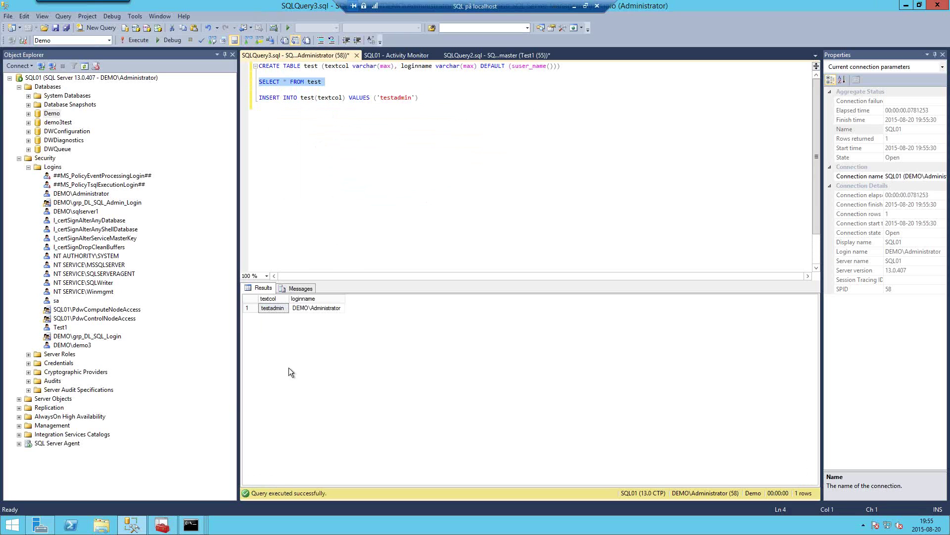
{"action": "mouse_move", "coordinate": [196, 531]}
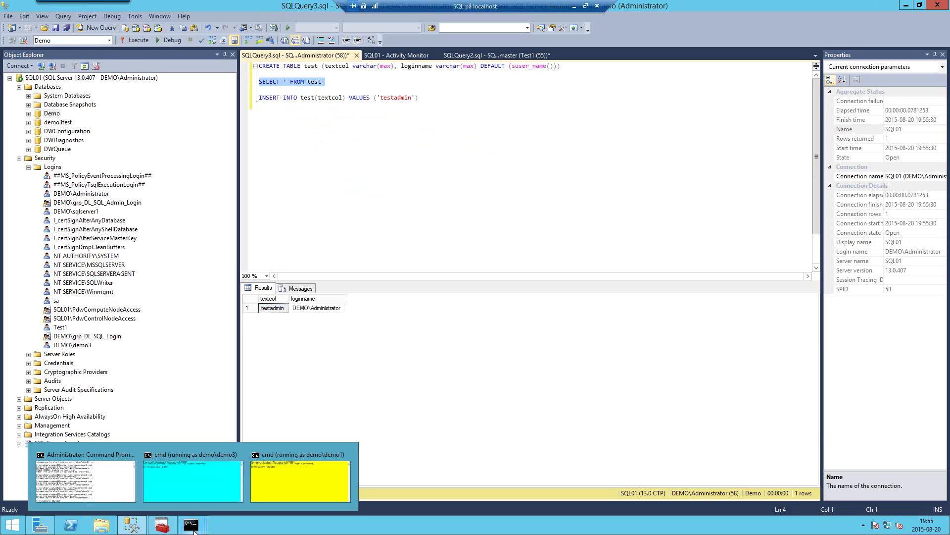
{"action": "left_click", "coordinate": [197, 488]}
In the demo3 console, start sqlcmd and run 'use demo', which fails with Msg 916
{"action": "type", "text": "sql"}
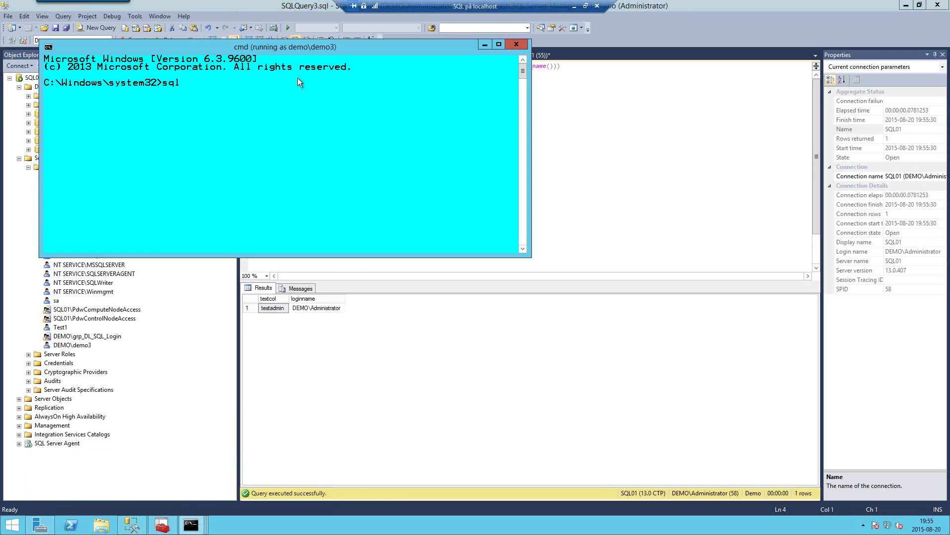
{"action": "type", "text": "cmd"}
{"action": "key", "text": "Return"}
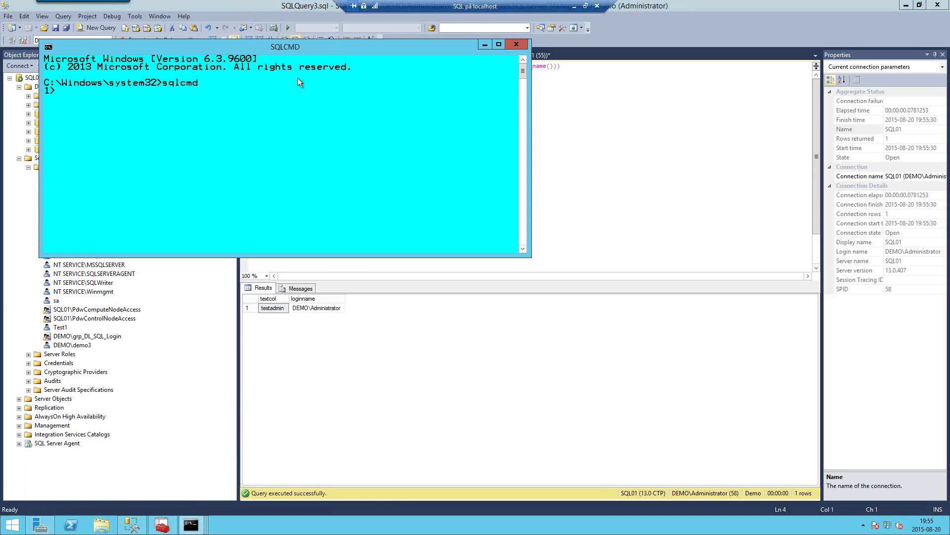
{"action": "type", "text": "use demo"}
{"action": "key", "text": "Return"}
{"action": "type", "text": "go"}
{"action": "key", "text": "Return"}
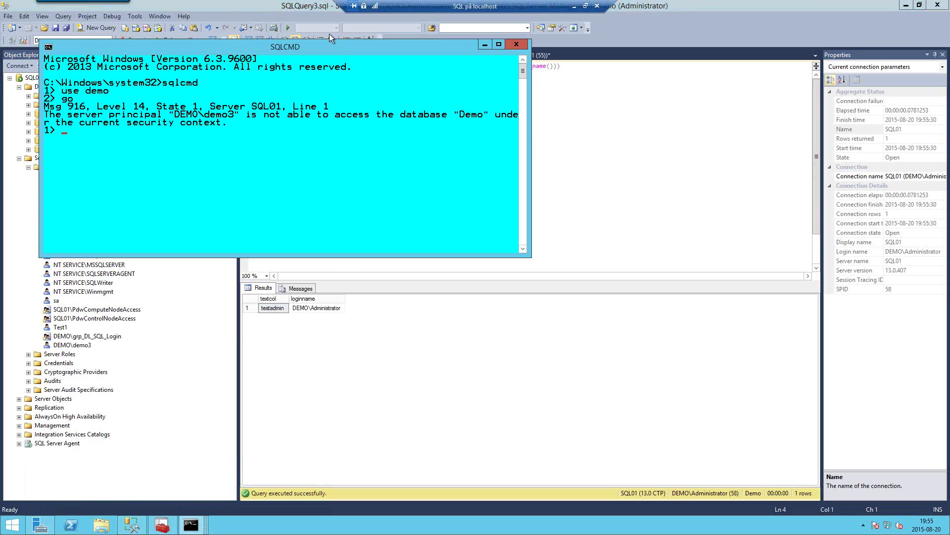
{"action": "left_click_drag", "start_coordinate": [192, 43], "coordinate": [557, 68]}
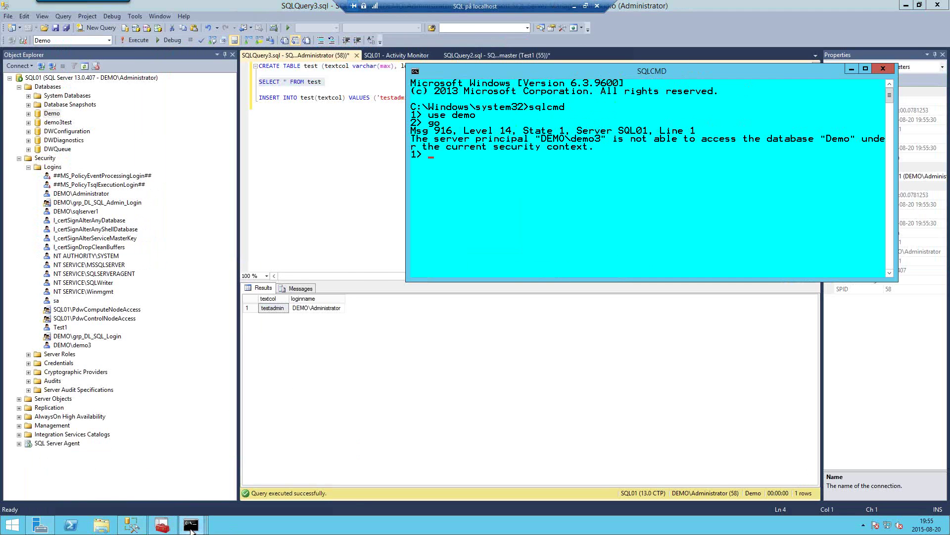
Repeat sqlcmd with 'use demo' in the second demo login's console, also refused
{"action": "left_click", "coordinate": [277, 473]}
{"action": "left_click_drag", "start_coordinate": [433, 134], "coordinate": [377, 221]}
{"action": "type", "text": "sqlcmd"}
{"action": "key", "text": "Return"}
{"action": "type", "text": "use demo"}
{"action": "key", "text": "Return"}
{"action": "type", "text": "go"}
{"action": "key", "text": "Return"}
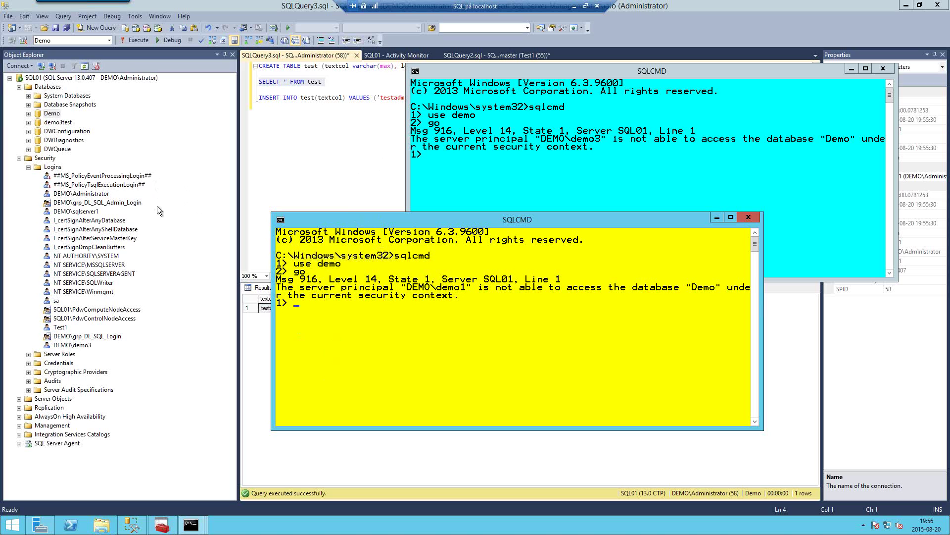
{"action": "left_click", "coordinate": [27, 114]}
Start a new user under Demo's Security > Users and set its type to Windows user
{"action": "left_click", "coordinate": [28, 113]}
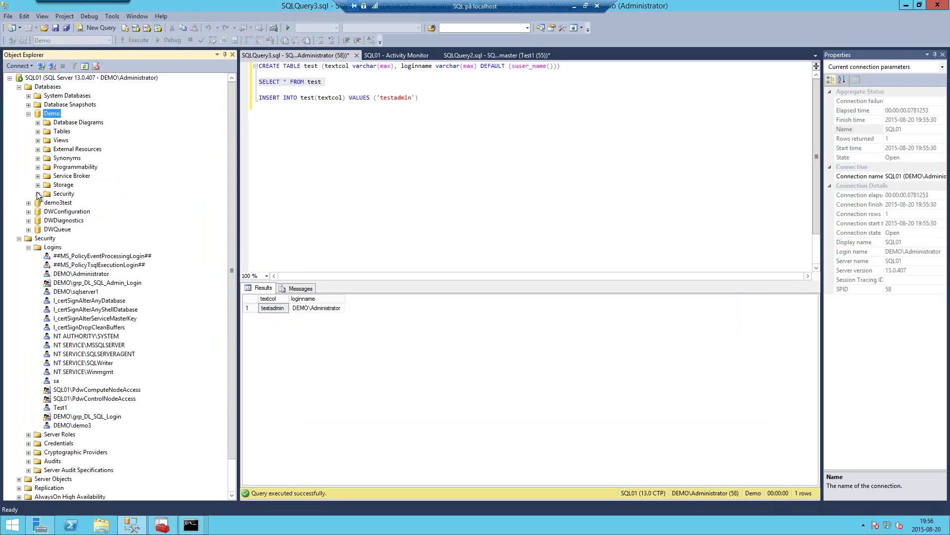
{"action": "left_click", "coordinate": [38, 194]}
{"action": "double_click", "coordinate": [67, 205]}
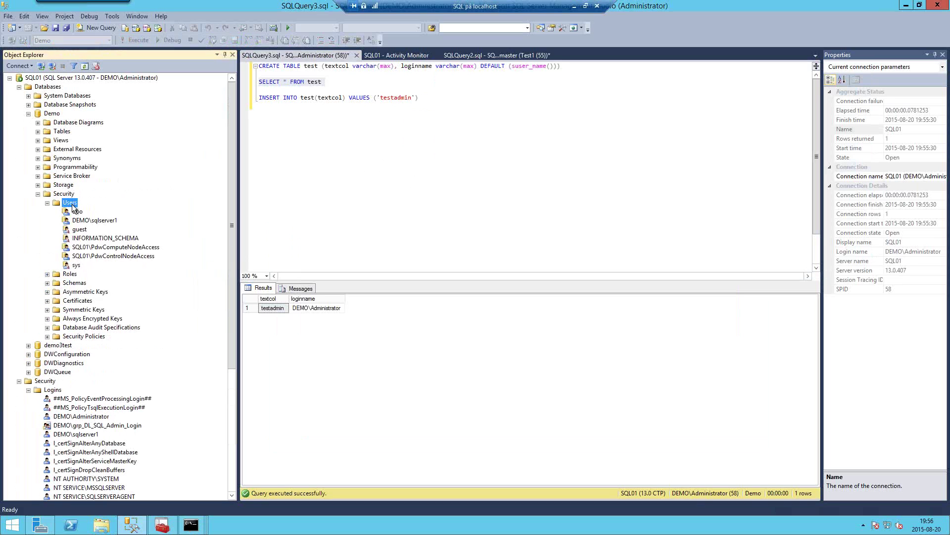
{"action": "right_click", "coordinate": [74, 206]}
{"action": "left_click", "coordinate": [107, 212]}
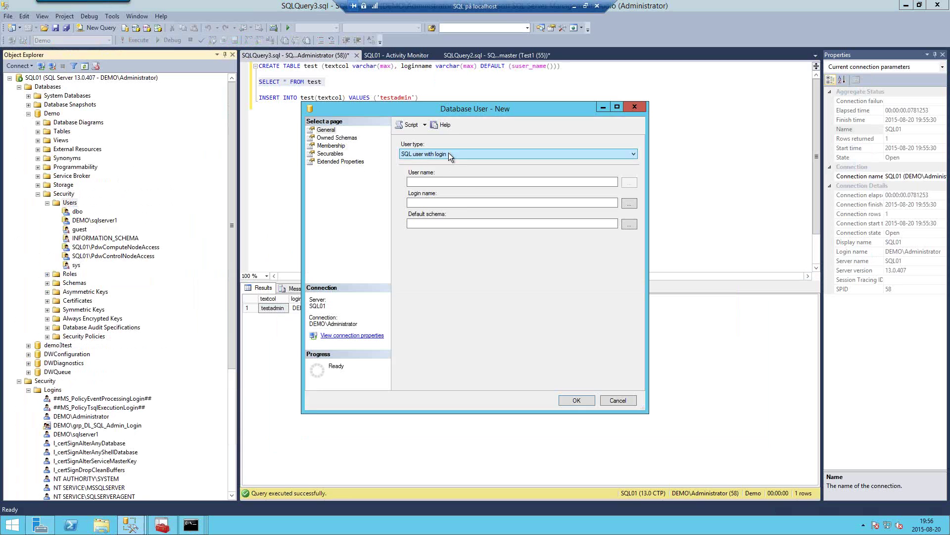
{"action": "left_click", "coordinate": [448, 154]}
{"action": "left_click", "coordinate": [422, 188]}
{"action": "left_click", "coordinate": [557, 186]}
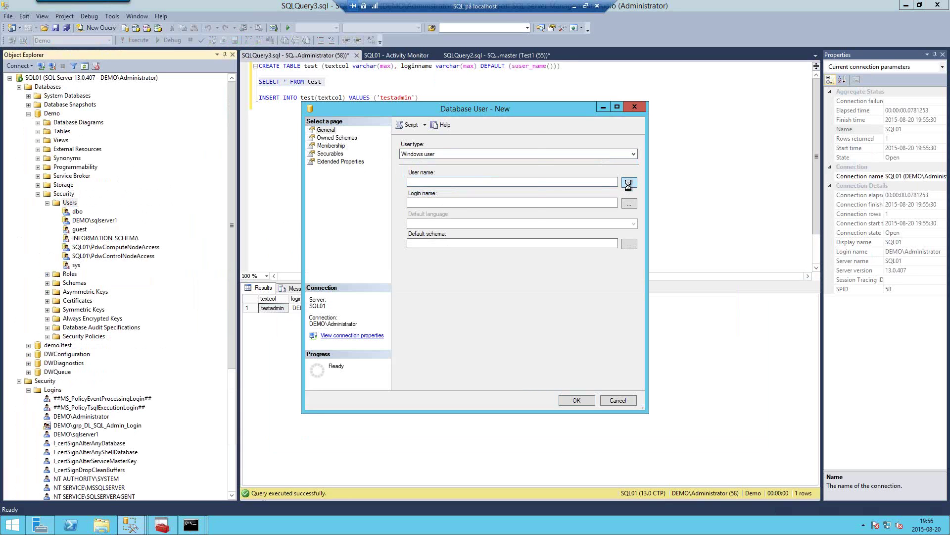
Search the entire directory for 'grp', which returns no matching name
{"action": "left_click", "coordinate": [629, 183]}
{"action": "left_click", "coordinate": [506, 174]}
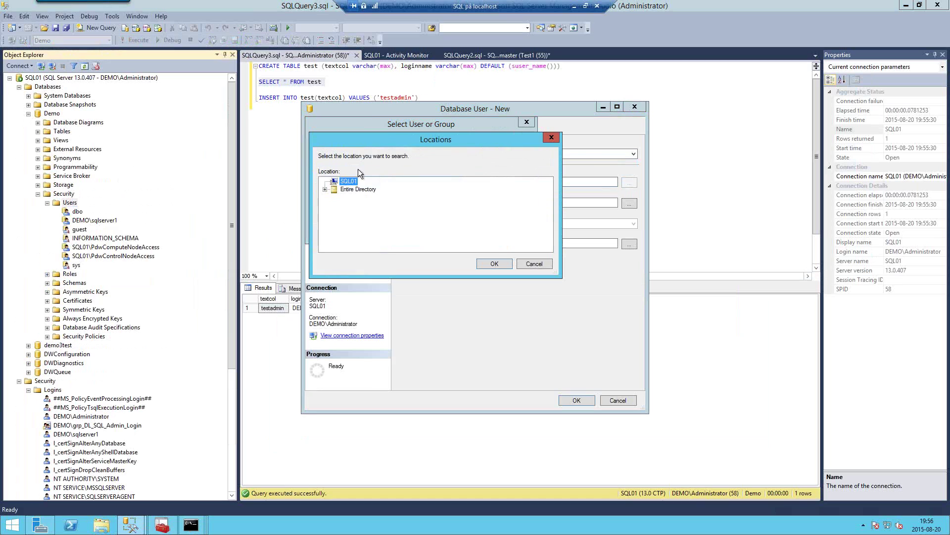
{"action": "left_click", "coordinate": [493, 262]}
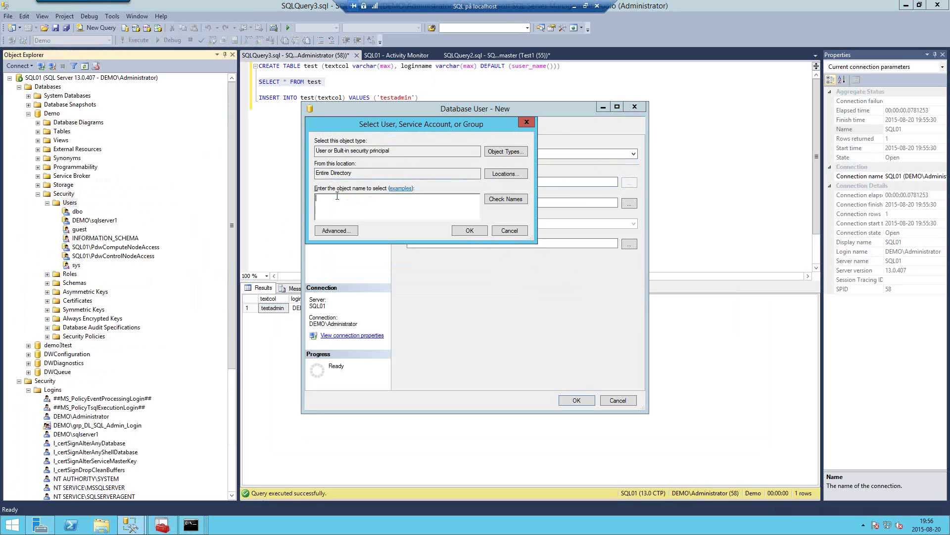
{"action": "type", "text": "grp"}
{"action": "left_click", "coordinate": [503, 198]}
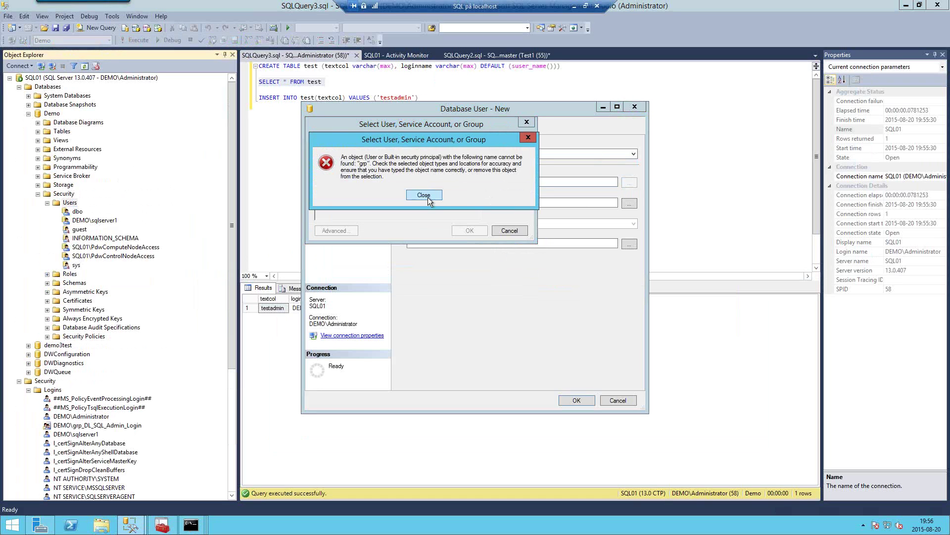
{"action": "left_click", "coordinate": [428, 197]}
Restrict the object types to Groups and select grp_DL_Database_Reader as the user name
{"action": "left_click", "coordinate": [495, 154]}
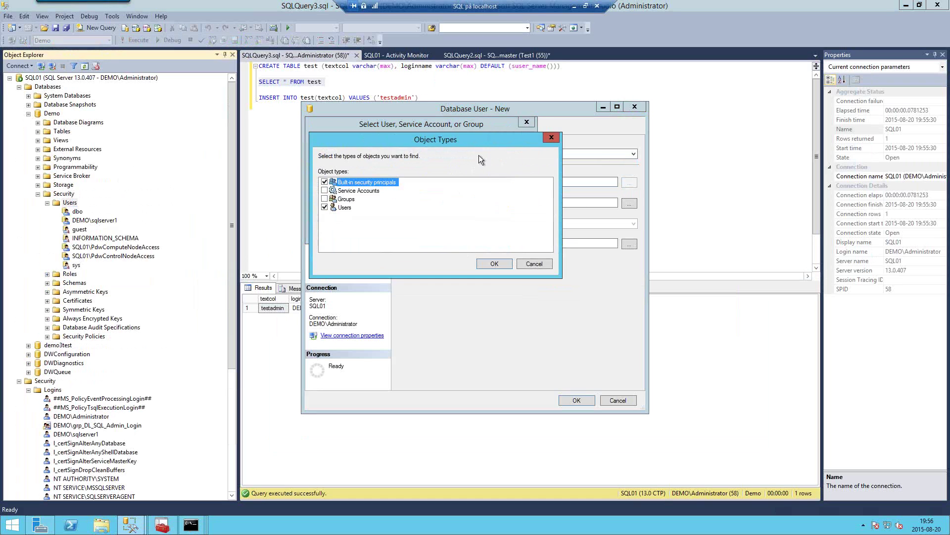
{"action": "left_click", "coordinate": [345, 199]}
{"action": "left_click", "coordinate": [324, 207]}
{"action": "left_click", "coordinate": [324, 199]}
{"action": "left_click", "coordinate": [324, 181]}
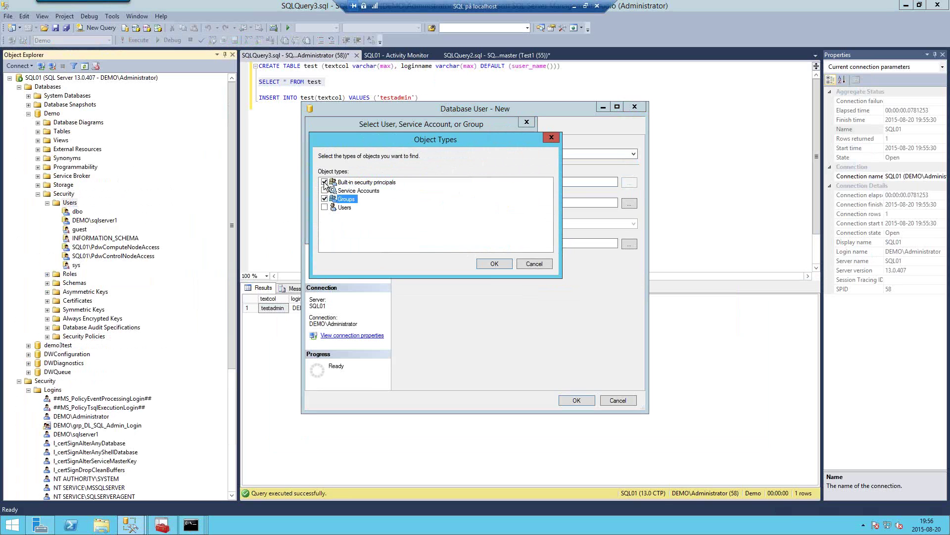
{"action": "left_click", "coordinate": [483, 263]}
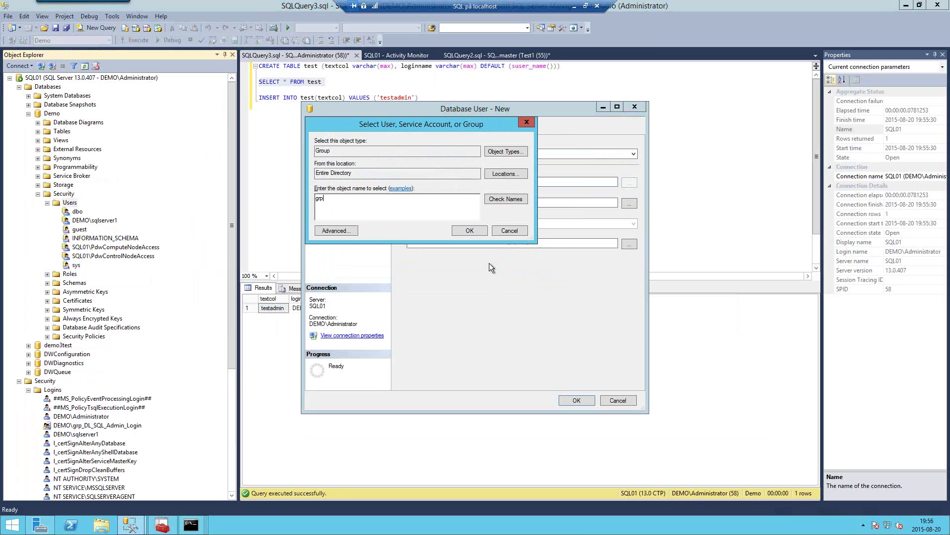
{"action": "left_click", "coordinate": [509, 196]}
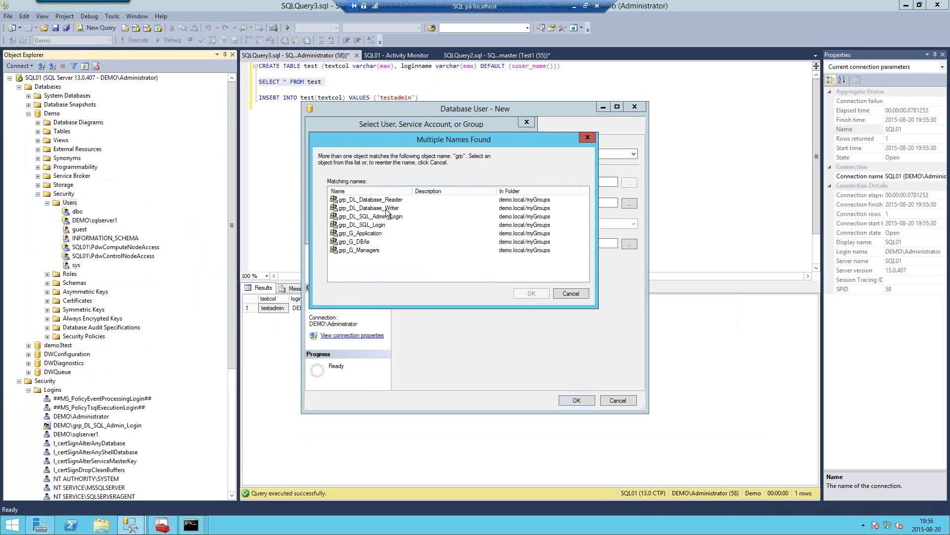
{"action": "left_click", "coordinate": [385, 200]}
{"action": "left_click", "coordinate": [527, 294]}
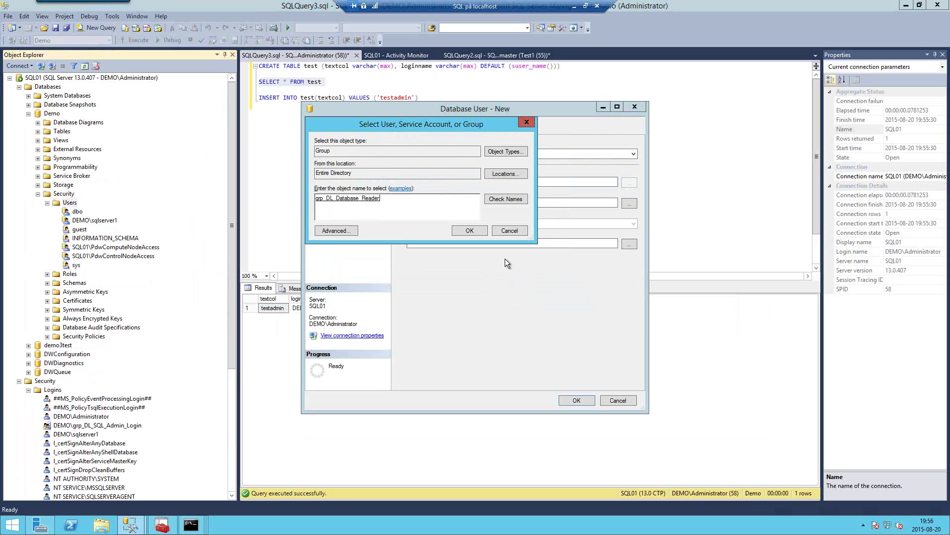
{"action": "left_click", "coordinate": [474, 230]}
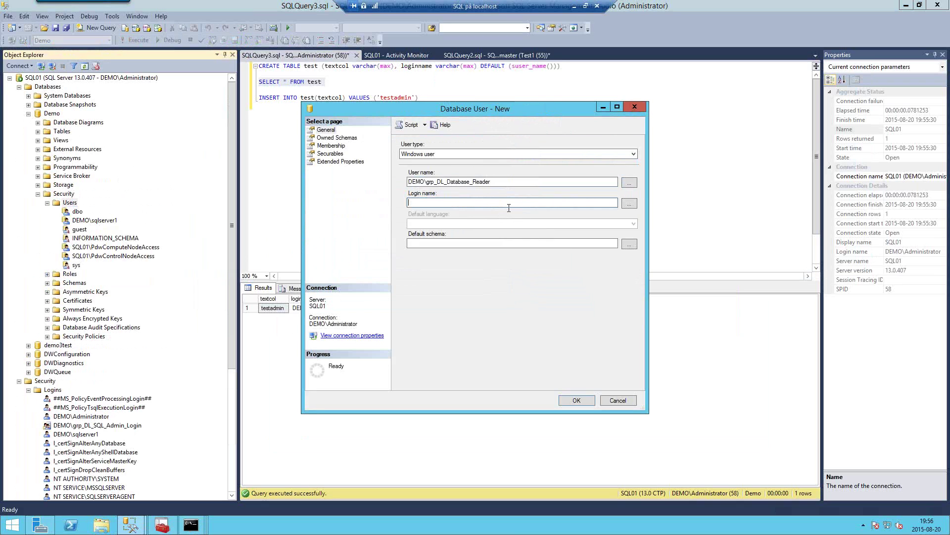
Keep the Windows user type and create the DEMO\grp_DL_Database_Reader user
{"action": "left_click", "coordinate": [478, 153]}
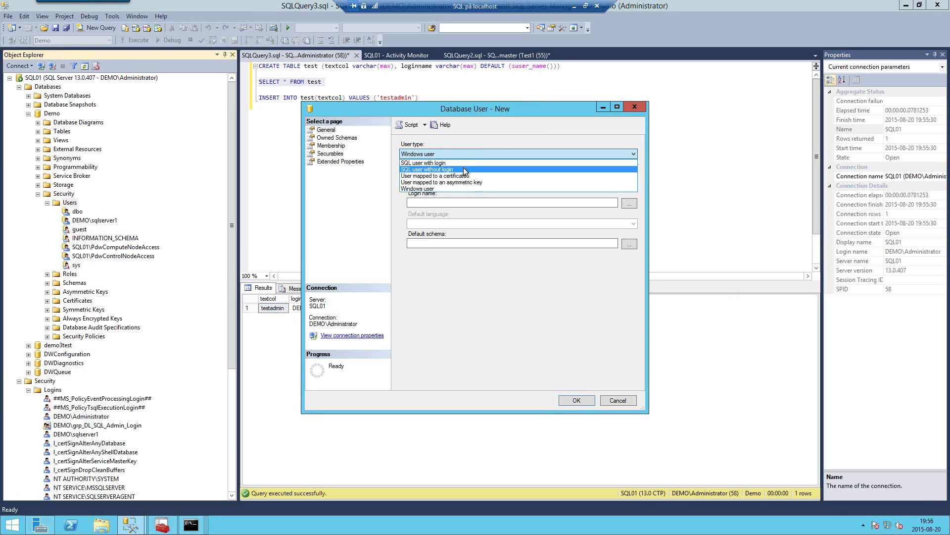
{"action": "key", "text": "Down"}
{"action": "key", "text": "Return"}
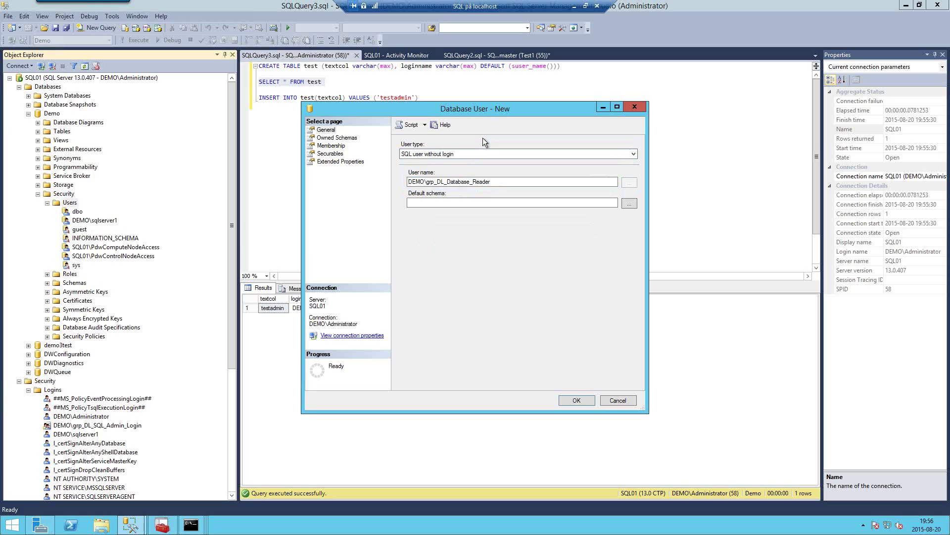
{"action": "left_click", "coordinate": [474, 151]}
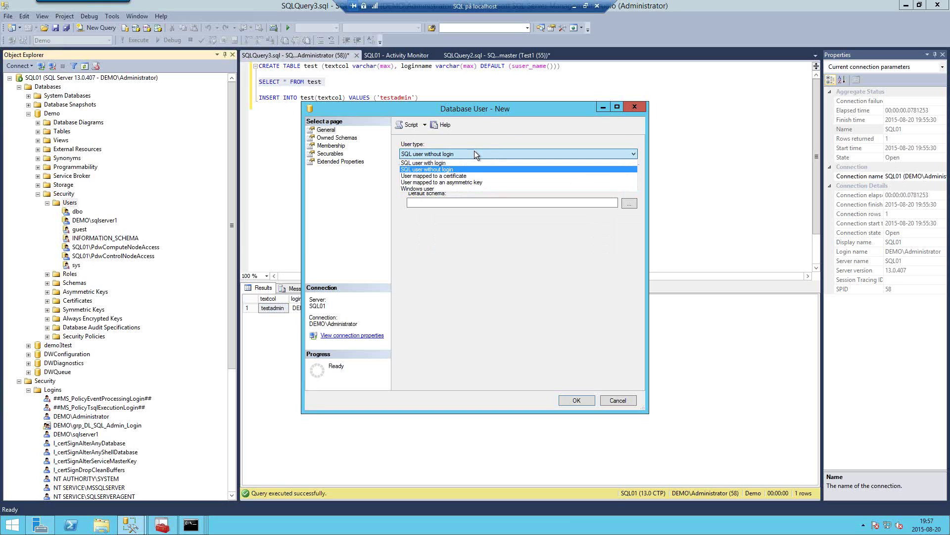
{"action": "left_click", "coordinate": [421, 188]}
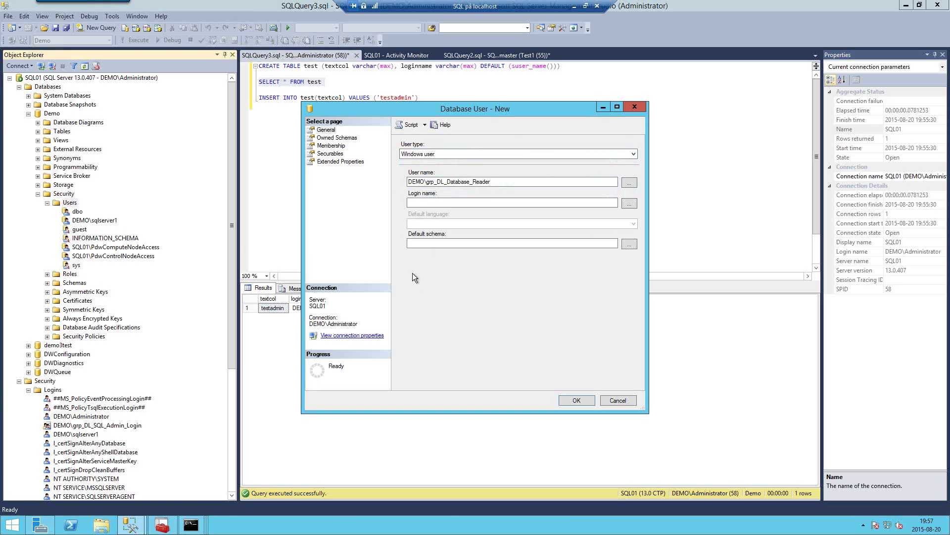
{"action": "left_click", "coordinate": [576, 402]}
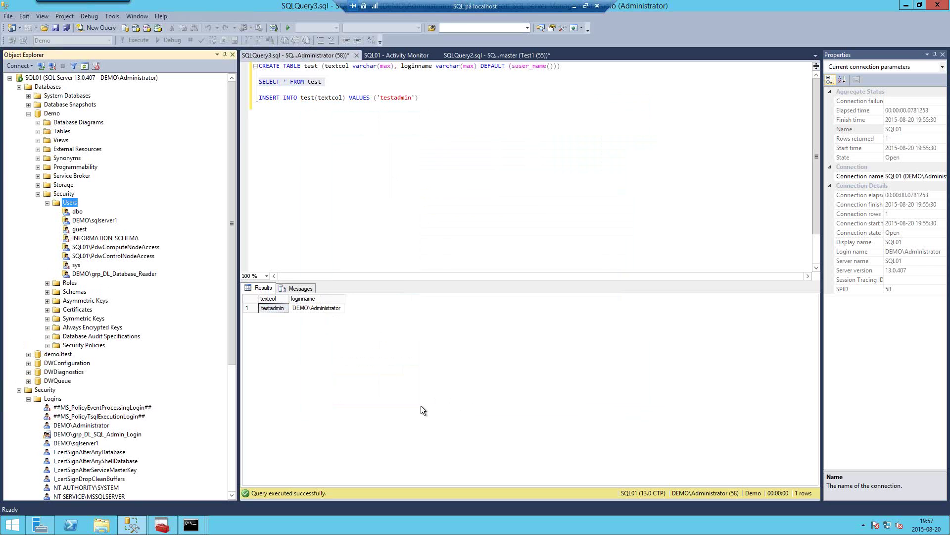
{"action": "left_click", "coordinate": [90, 274]}
View the new group user's properties and cancel without changes
{"action": "double_click", "coordinate": [91, 274]}
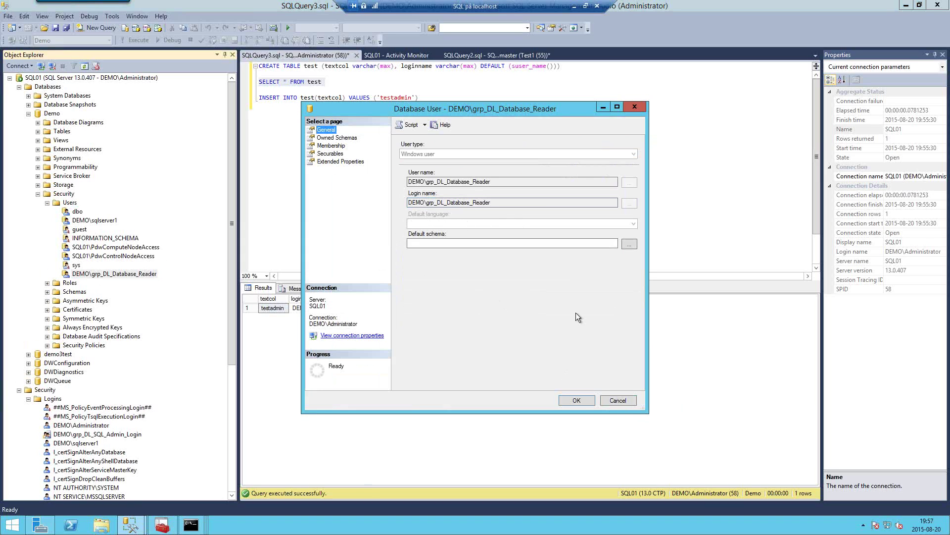
{"action": "left_click", "coordinate": [618, 402]}
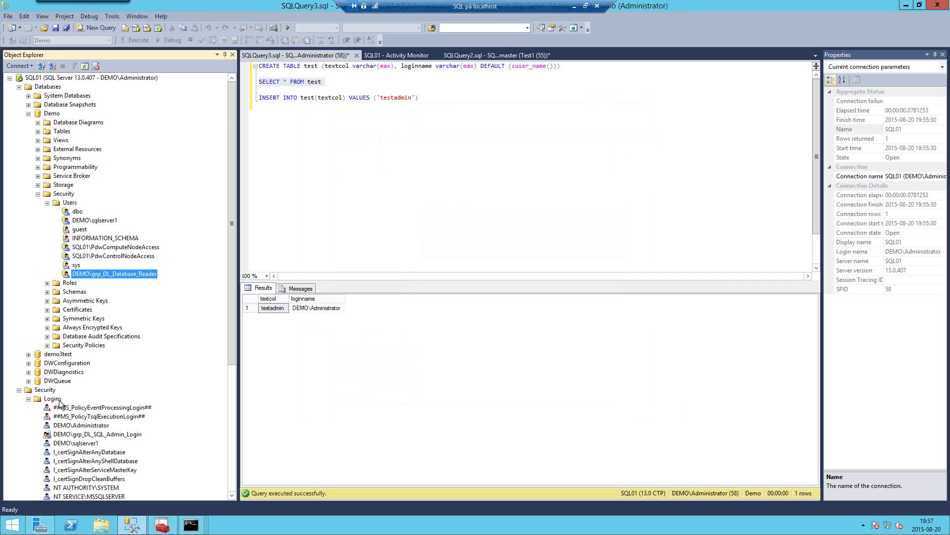
{"action": "scroll", "coordinate": [60, 403], "scroll_direction": "down", "scroll_amount": 4}
Refresh the server's Security > Logins list
{"action": "right_click", "coordinate": [52, 291]}
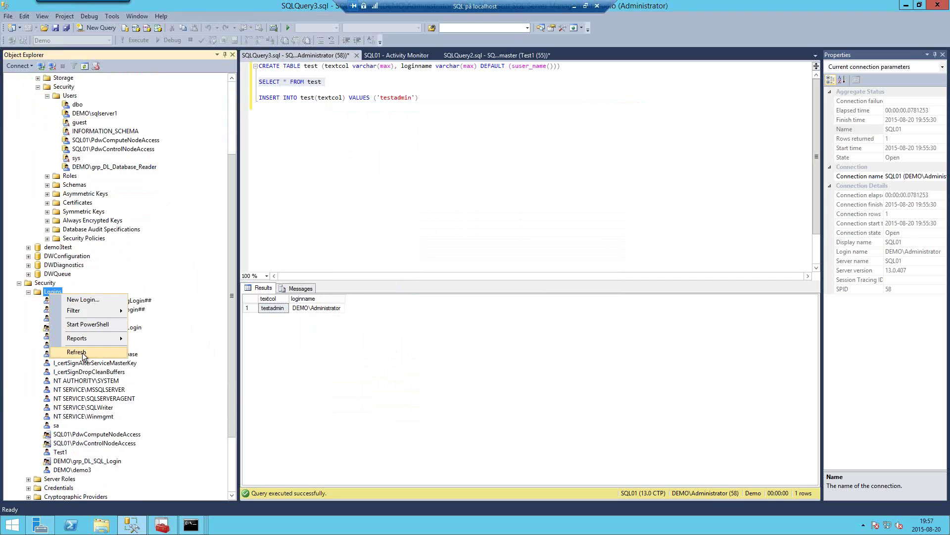
{"action": "left_click", "coordinate": [82, 352]}
{"action": "left_click", "coordinate": [95, 355]}
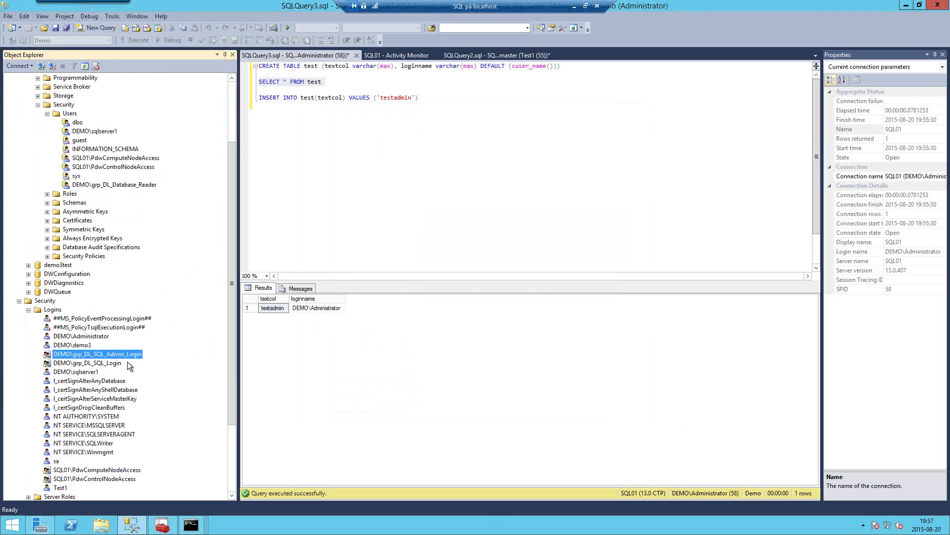
{"action": "scroll", "coordinate": [130, 366], "scroll_direction": "down", "scroll_amount": 4}
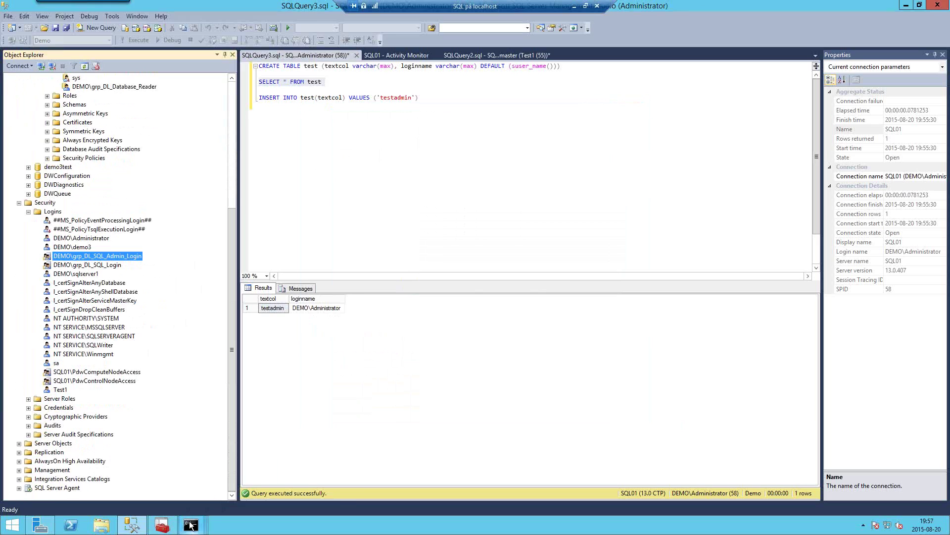
{"action": "mouse_move", "coordinate": [191, 525]}
{"action": "left_click", "coordinate": [208, 474]}
Rerun 'use demo' and 'go' in the demo3 sqlcmd session, now entering Demo successfully
{"action": "key", "text": "Up"}
{"action": "key", "text": "Return"}
{"action": "type", "text": "go"}
{"action": "key", "text": "Return"}
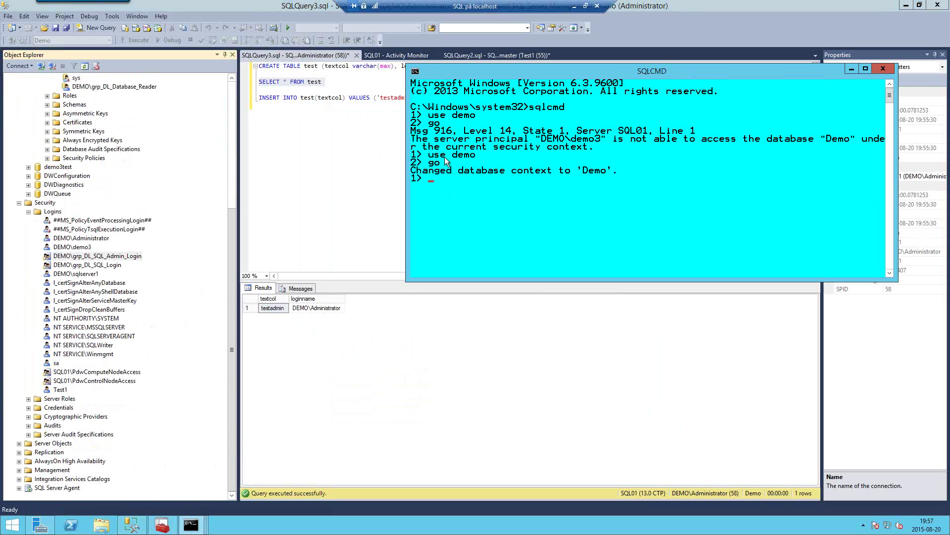
{"action": "left_click", "coordinate": [575, 9]}
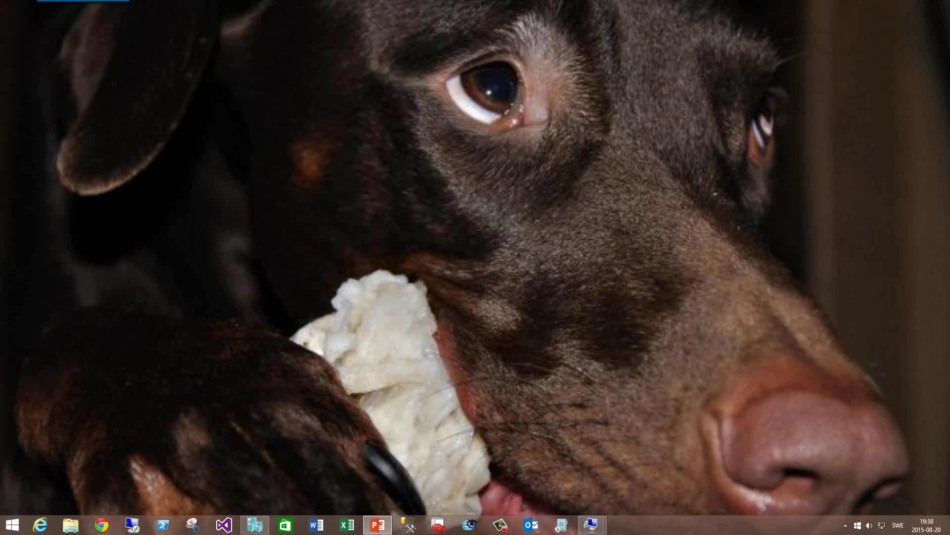
Resume the PowerPoint slideshow and advance to the Partial Contained Databases slide
{"action": "left_click", "coordinate": [377, 525]}
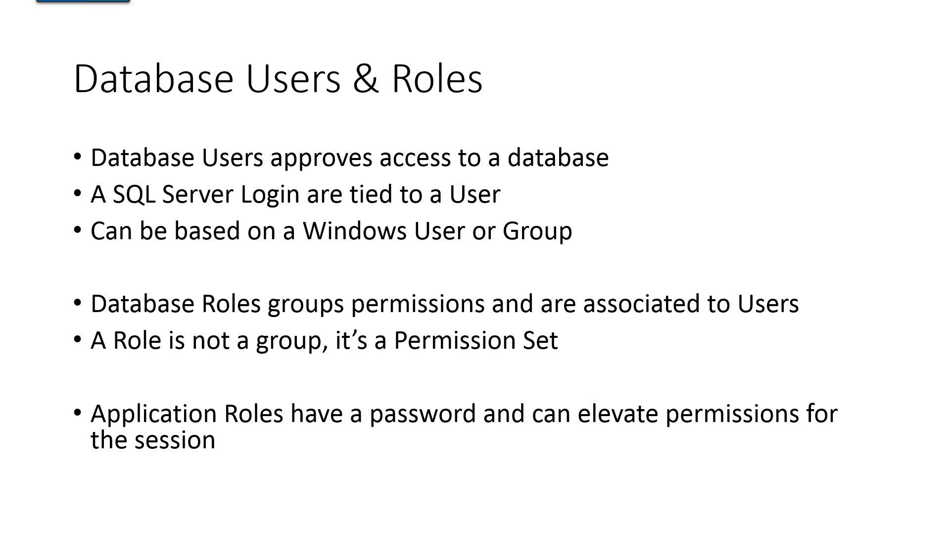
{"action": "key", "text": "Right"}
{"action": "key", "text": "Left"}
{"action": "key", "text": "Right"}
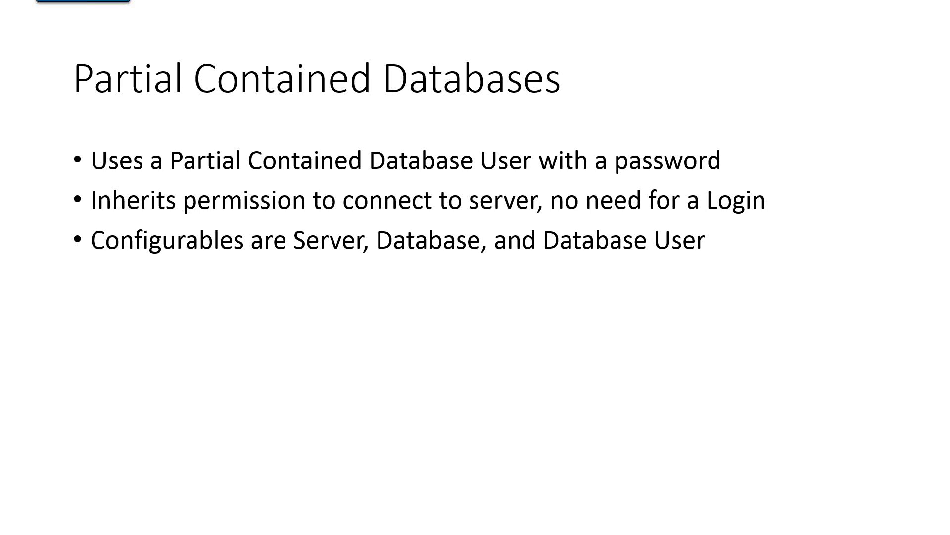
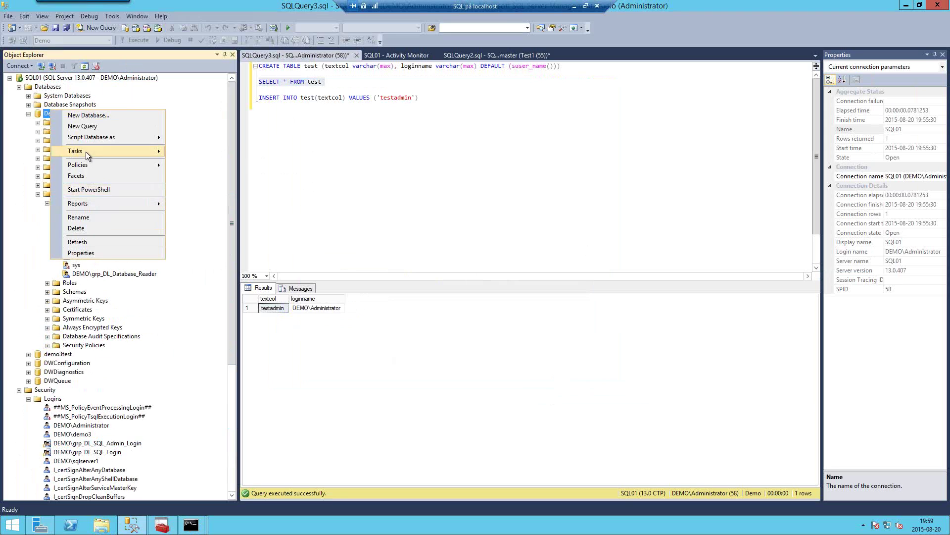
{"action": "left_click", "coordinate": [84, 252]}
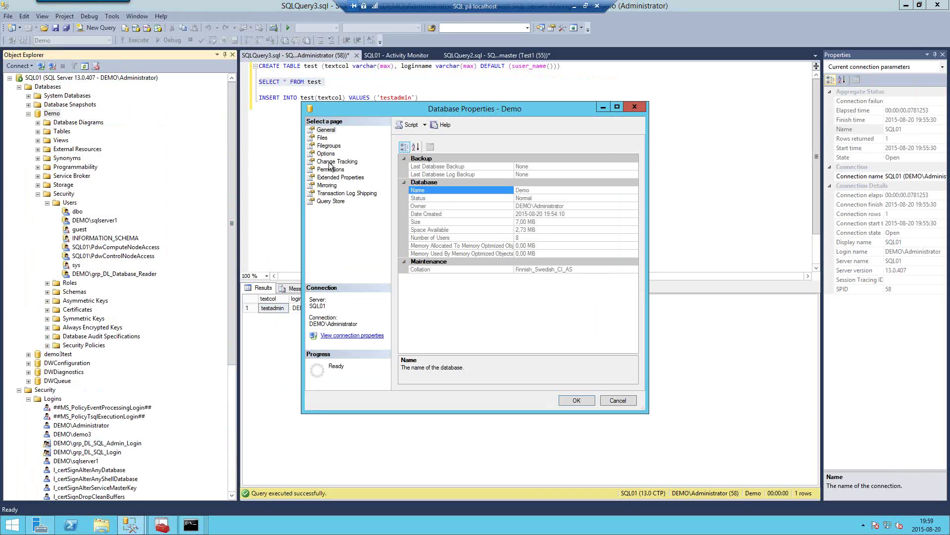
{"action": "left_click", "coordinate": [326, 153]}
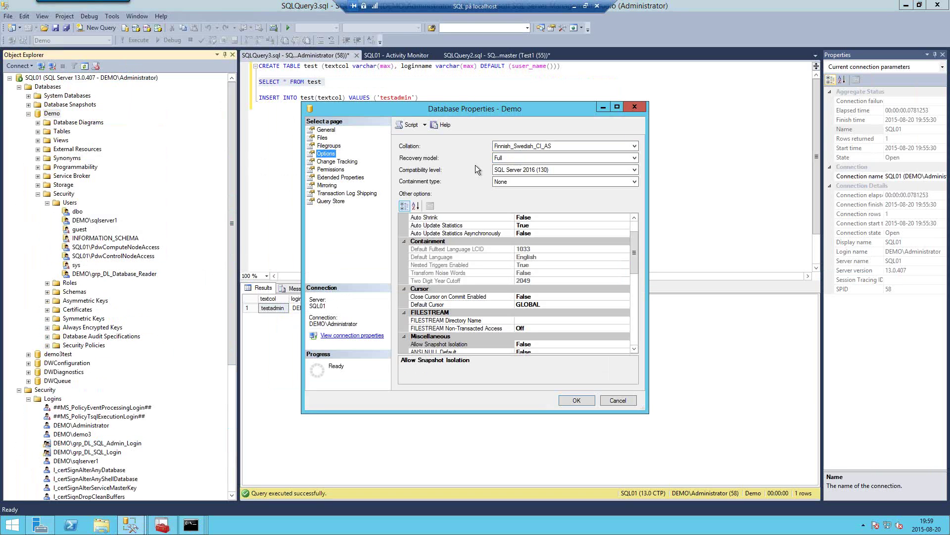
{"action": "left_click_drag", "start_coordinate": [637, 250], "coordinate": [639, 230]}
{"action": "left_click", "coordinate": [585, 183]}
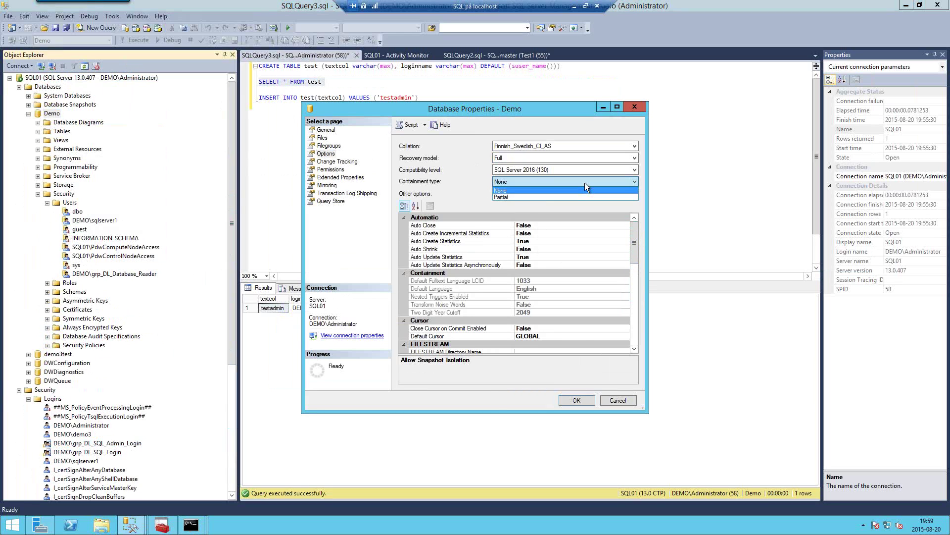
{"action": "left_click", "coordinate": [514, 197]}
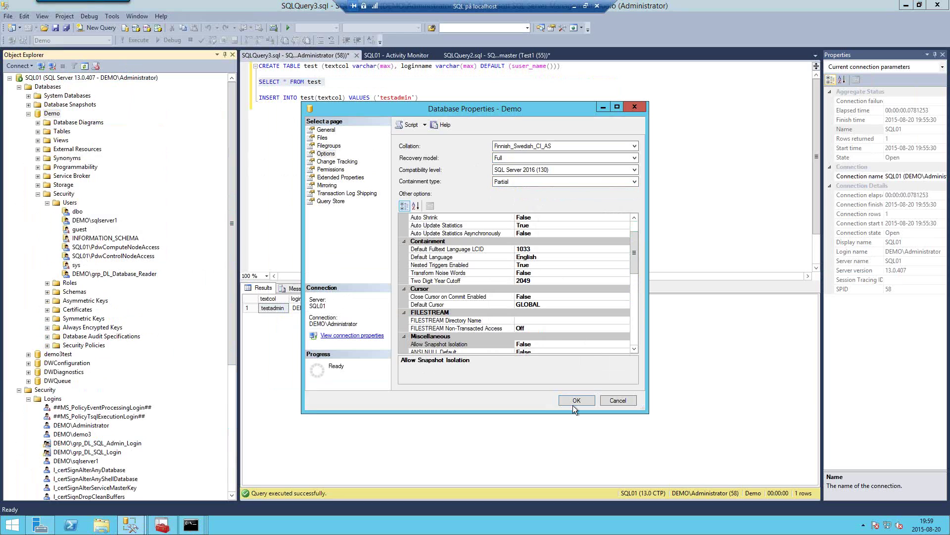
{"action": "mouse_move", "coordinate": [634, 259]}
{"action": "left_mouse_down"}
{"action": "mouse_move", "coordinate": [630, 237]}
{"action": "mouse_move", "coordinate": [632, 270]}
{"action": "left_mouse_up"}
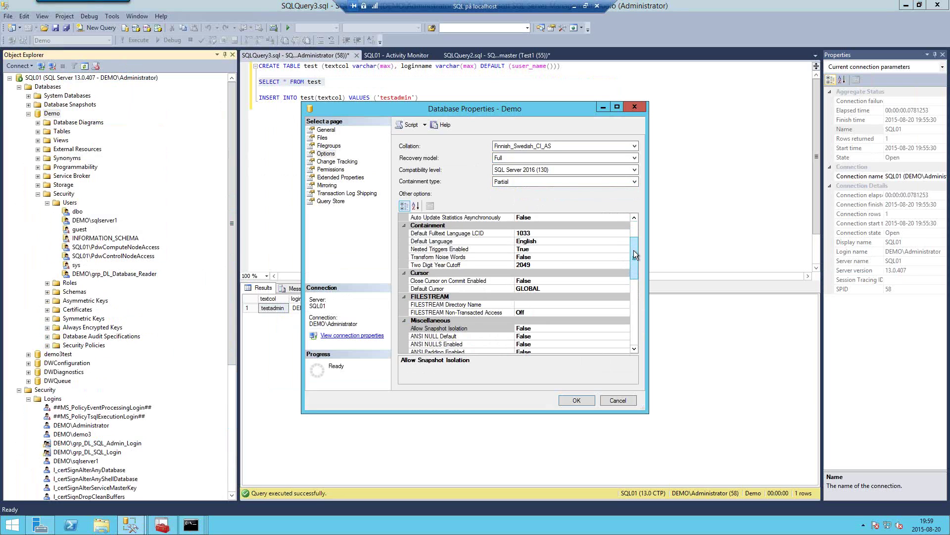
{"action": "left_click_drag", "start_coordinate": [634, 253], "coordinate": [590, 399]}
{"action": "left_click", "coordinate": [584, 399]}
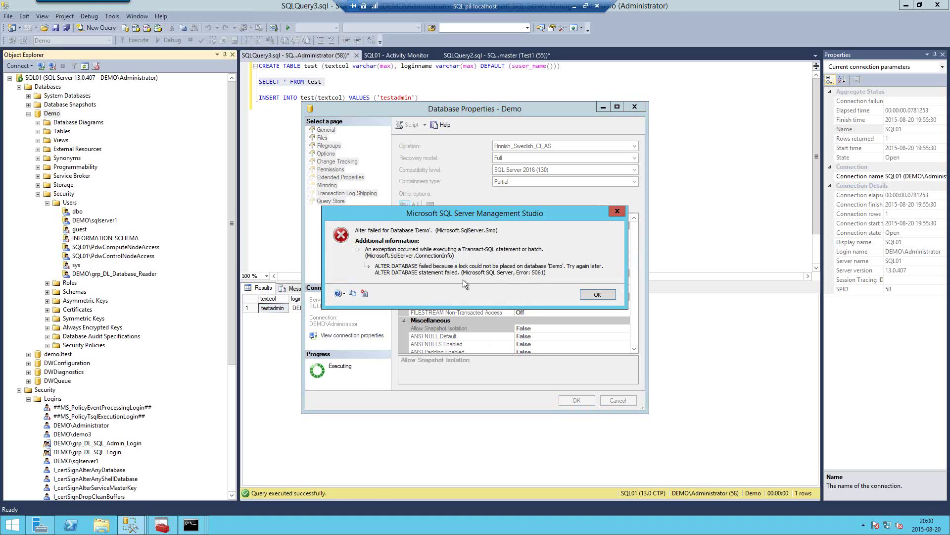
{"action": "left_click", "coordinate": [612, 295]}
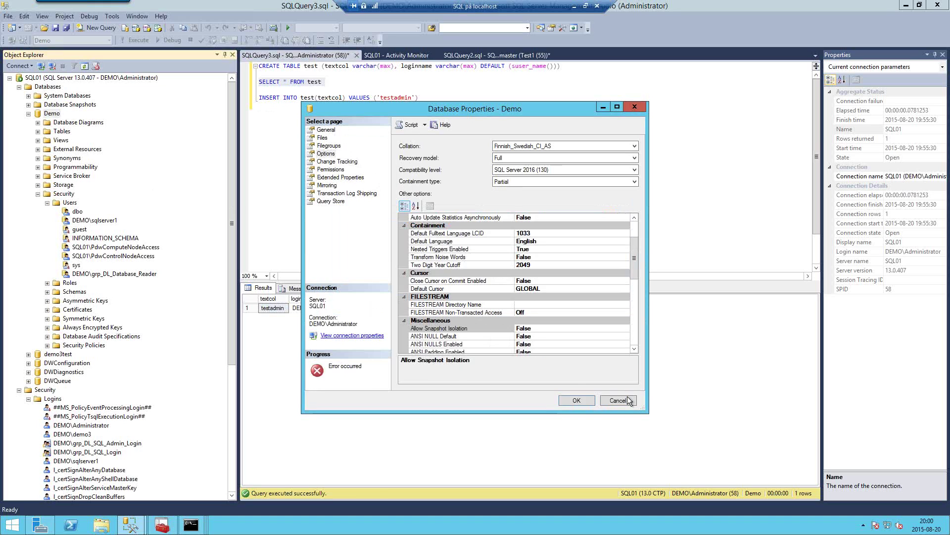
{"action": "left_click", "coordinate": [618, 400]}
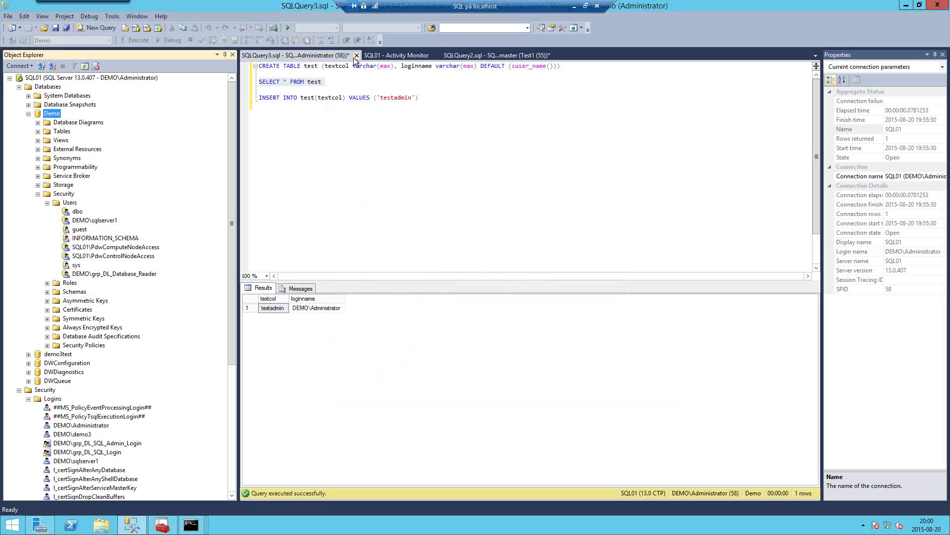
Close the SQLQuery3, Activity Monitor and SQLQuery2 tabs without saving
{"action": "left_click", "coordinate": [357, 56]}
{"action": "left_click", "coordinate": [506, 318]}
{"action": "left_click", "coordinate": [313, 43]}
{"action": "left_click", "coordinate": [356, 55]}
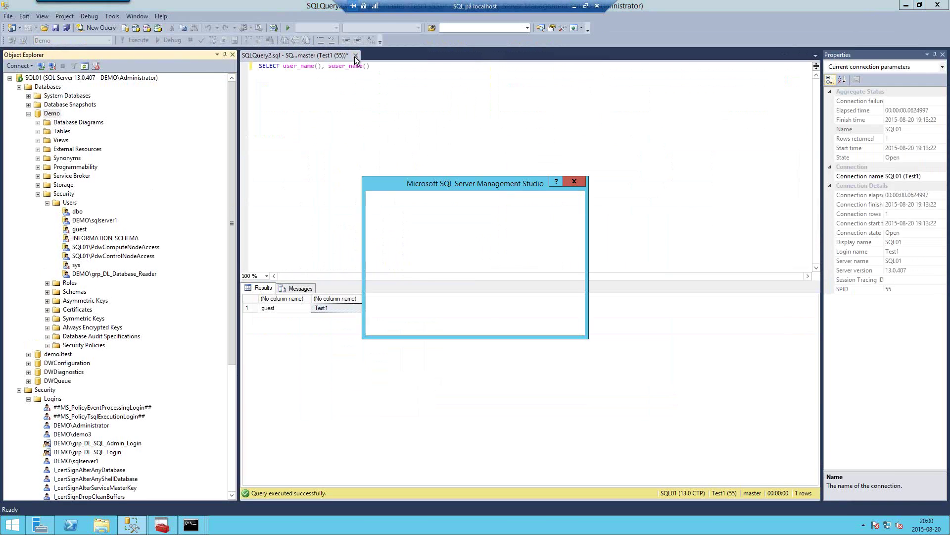
{"action": "left_click", "coordinate": [511, 323]}
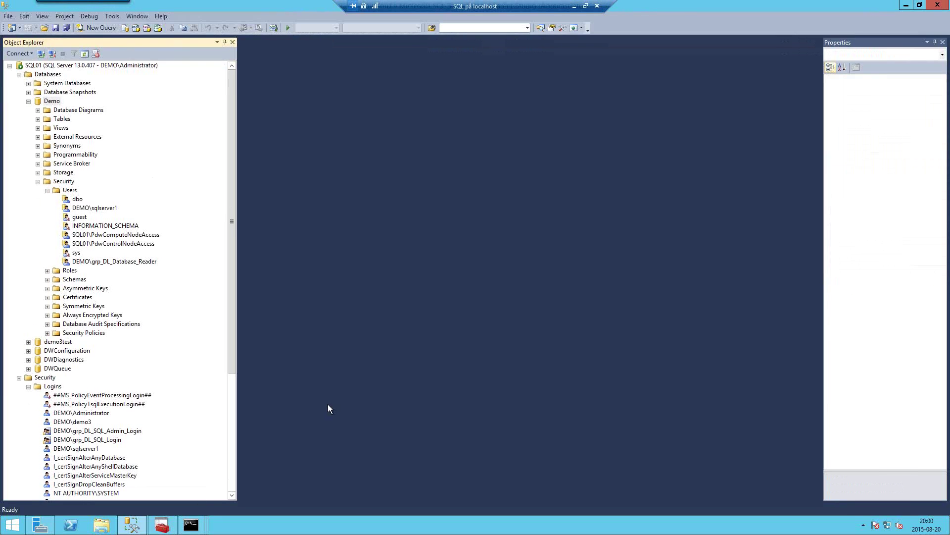
Switch the cyan SQLCMD session to master with 'use master' and 'go'
{"action": "mouse_move", "coordinate": [191, 525]}
{"action": "left_click", "coordinate": [199, 486]}
{"action": "type", "text": "use master"}
{"action": "key", "text": "Return"}
{"action": "type", "text": "g"}
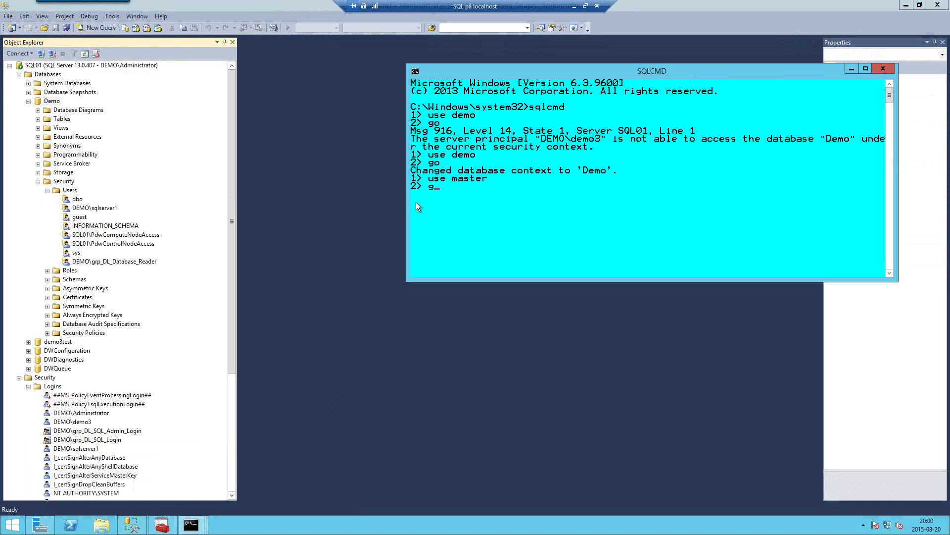
{"action": "type", "text": "o"}
{"action": "key", "text": "Return"}
Switch the yellow SQLCMD session to master, then reselect Demo in Management Studio
{"action": "left_click", "coordinate": [191, 524]}
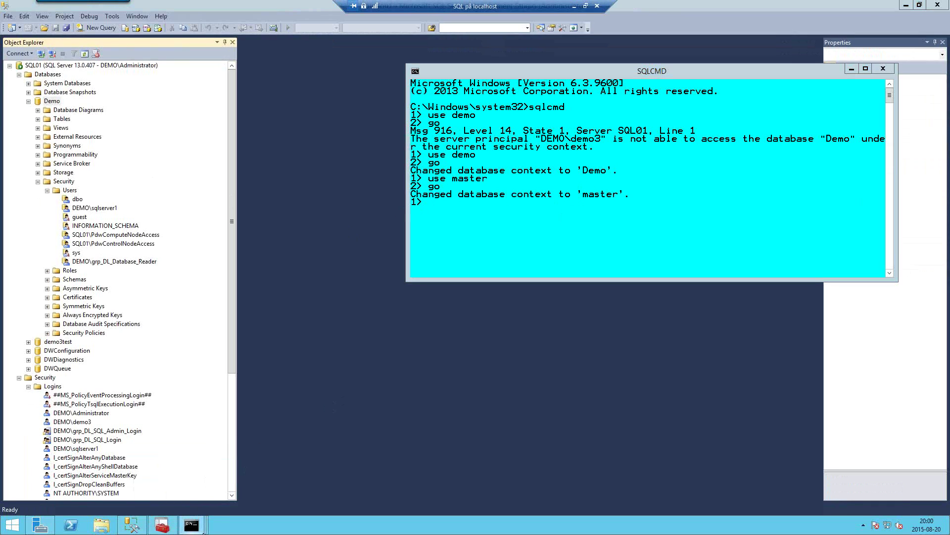
{"action": "left_click", "coordinate": [277, 480]}
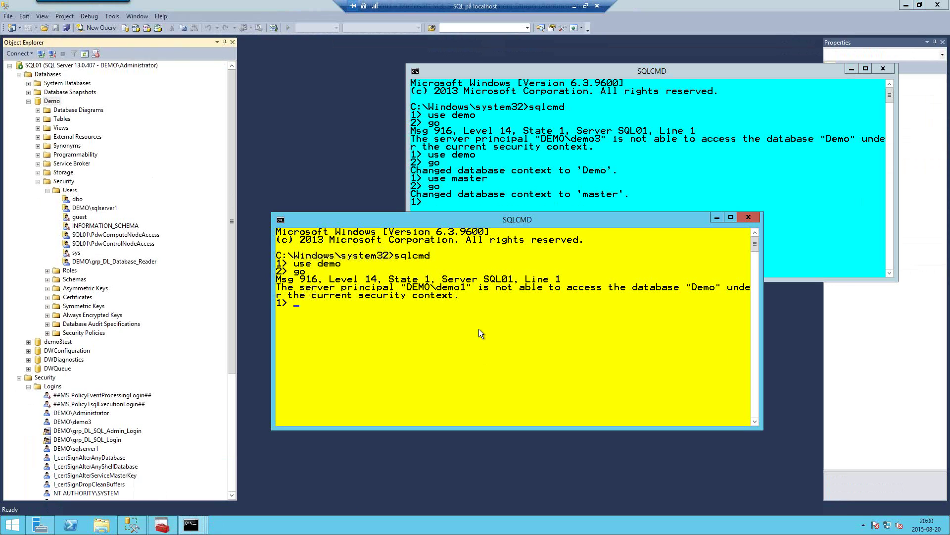
{"action": "type", "text": "sue"}
{"action": "type", "text": "use"}
{"action": "type", "text": " master"}
{"action": "key", "text": "Return"}
{"action": "type", "text": "go"}
{"action": "key", "text": "Return"}
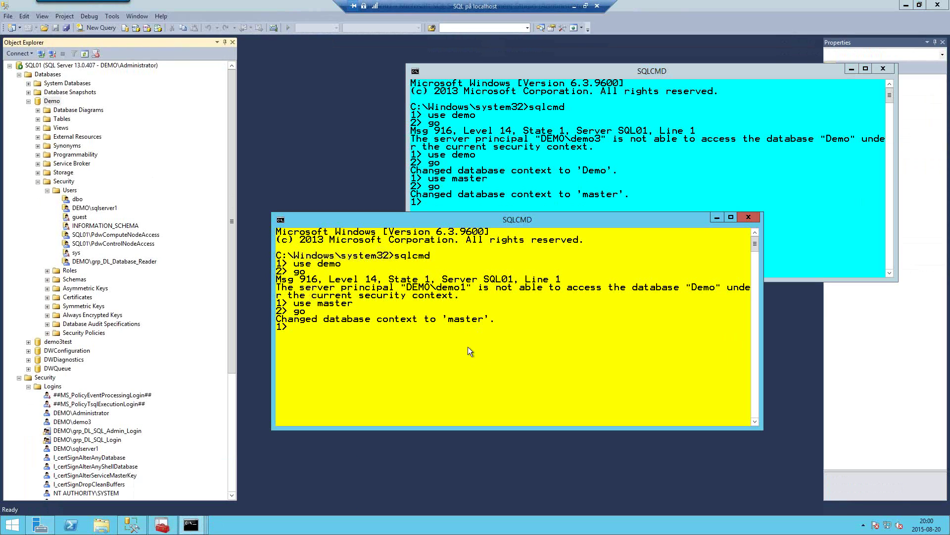
{"action": "left_click", "coordinate": [51, 103]}
{"action": "left_click", "coordinate": [51, 103]}
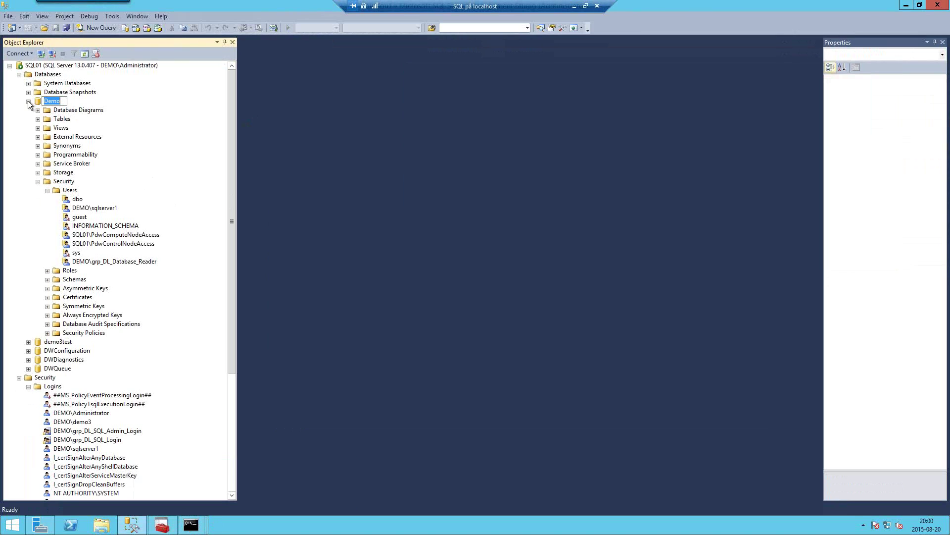
Set the Demo database's containment type to Partial in its Options properties
{"action": "left_click", "coordinate": [27, 100]}
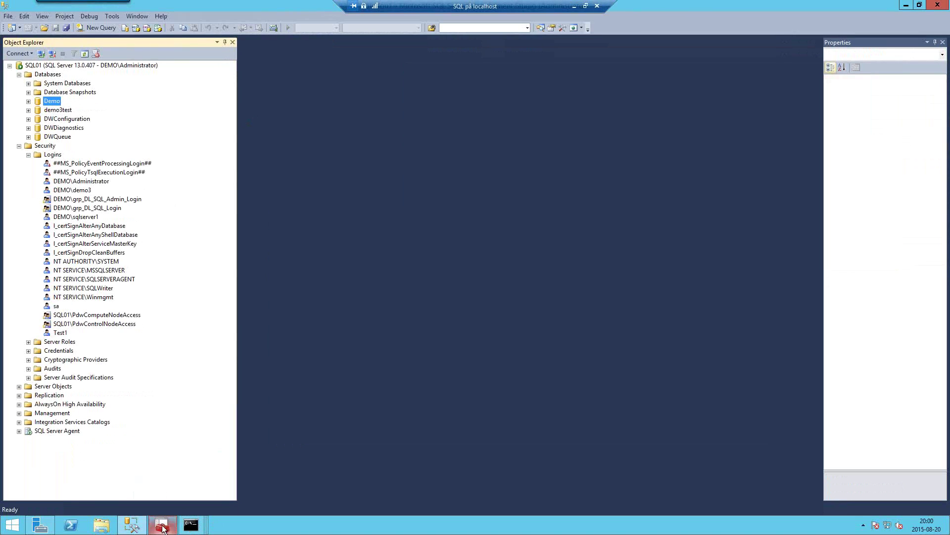
{"action": "right_click", "coordinate": [49, 105]}
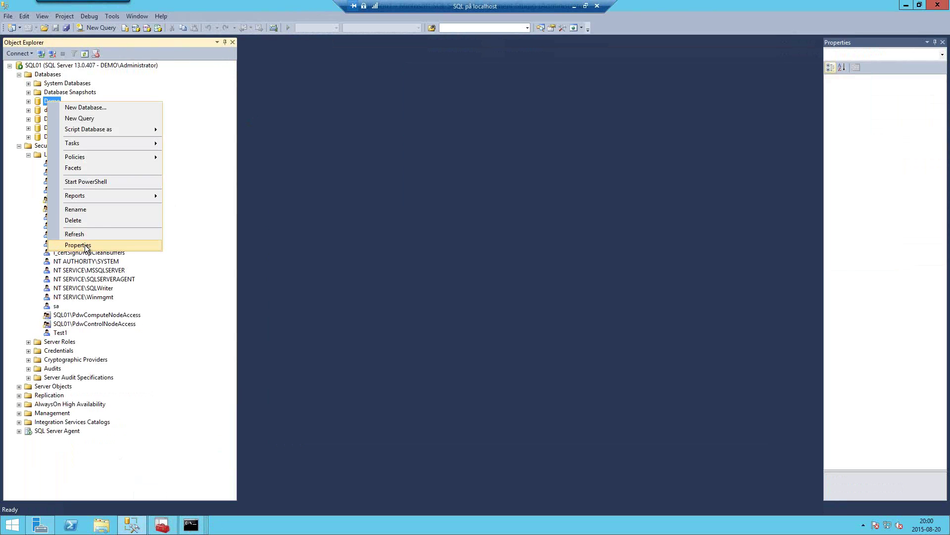
{"action": "left_click", "coordinate": [78, 245]}
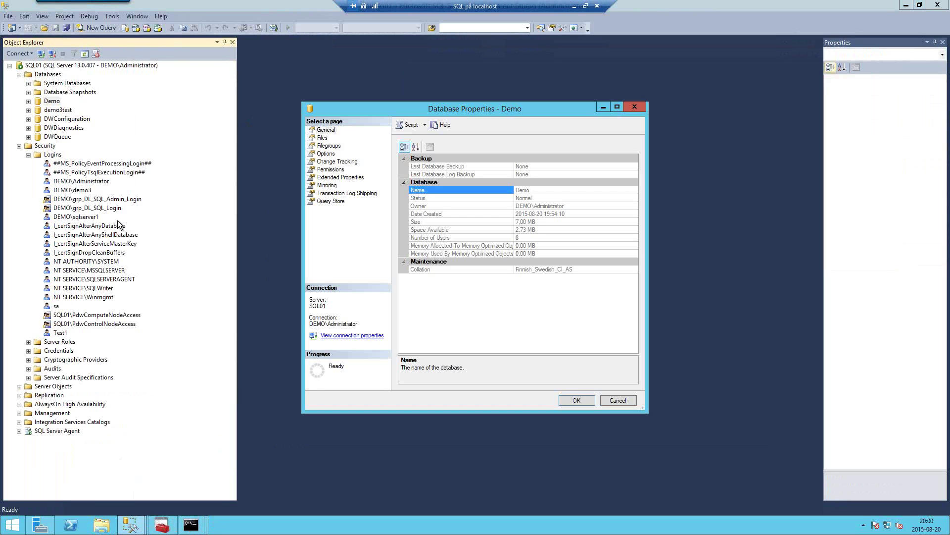
{"action": "left_click", "coordinate": [325, 154]}
{"action": "left_click", "coordinate": [533, 181]}
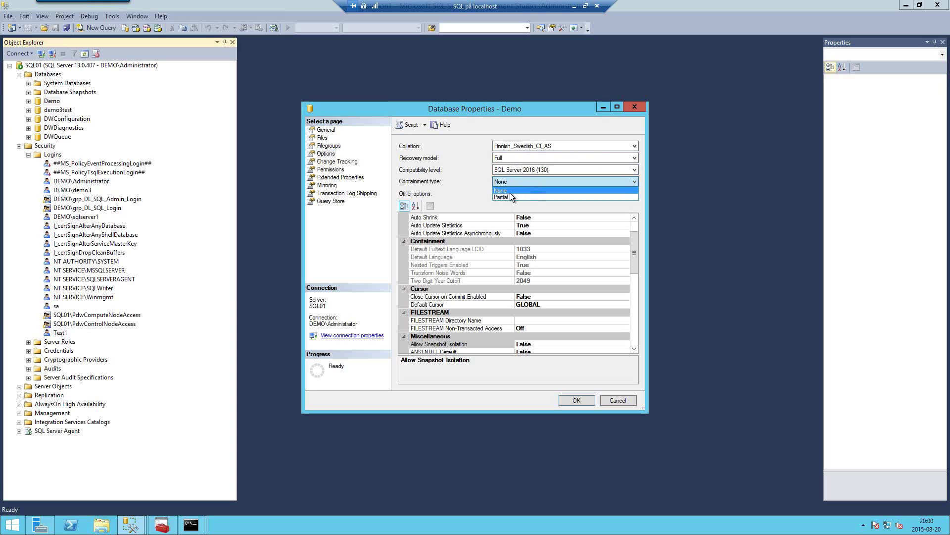
{"action": "left_click", "coordinate": [510, 196]}
{"action": "left_click", "coordinate": [577, 399]}
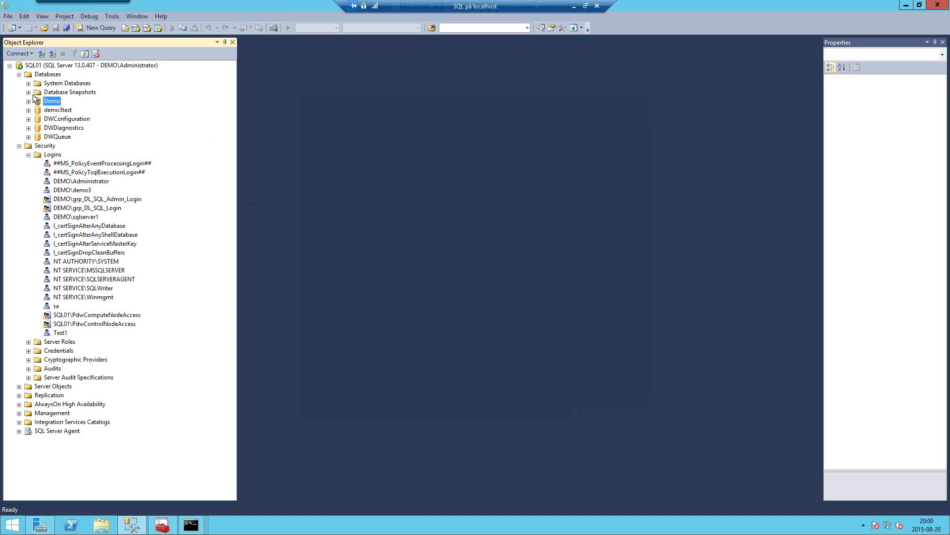
Expand Demo > Security > Users and bring up the Users context menu
{"action": "left_click", "coordinate": [28, 101]}
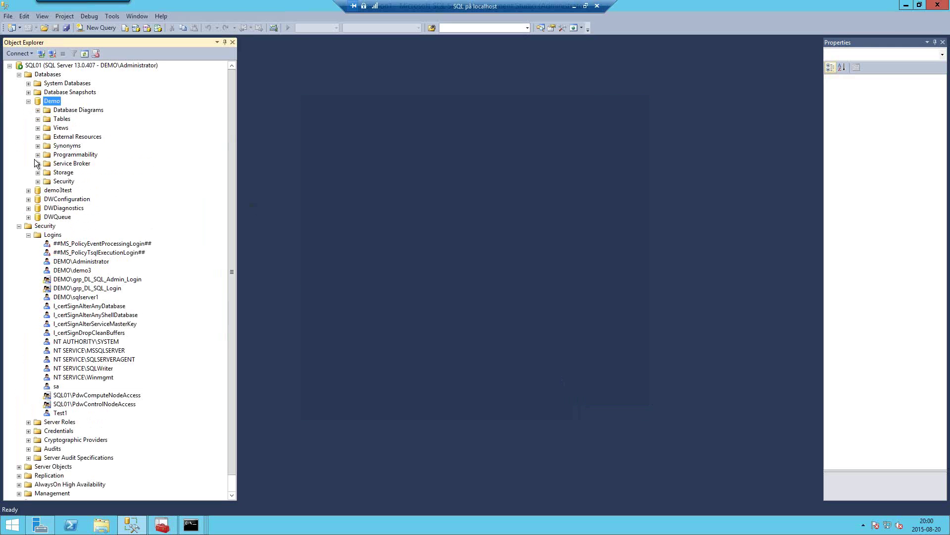
{"action": "left_click", "coordinate": [38, 181]}
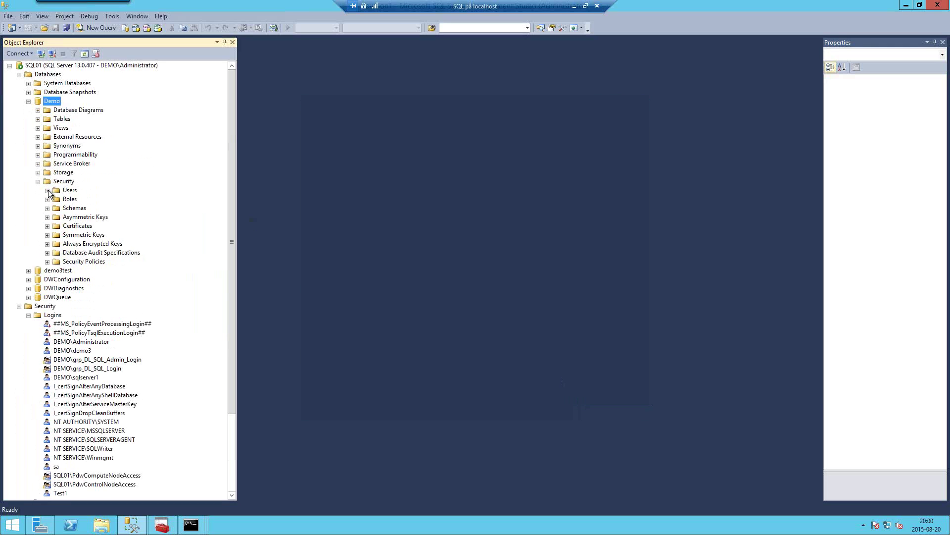
{"action": "left_click", "coordinate": [47, 190]}
{"action": "right_click", "coordinate": [62, 190]}
Start a new Demo database user of type SQL user with password
{"action": "left_click", "coordinate": [93, 198]}
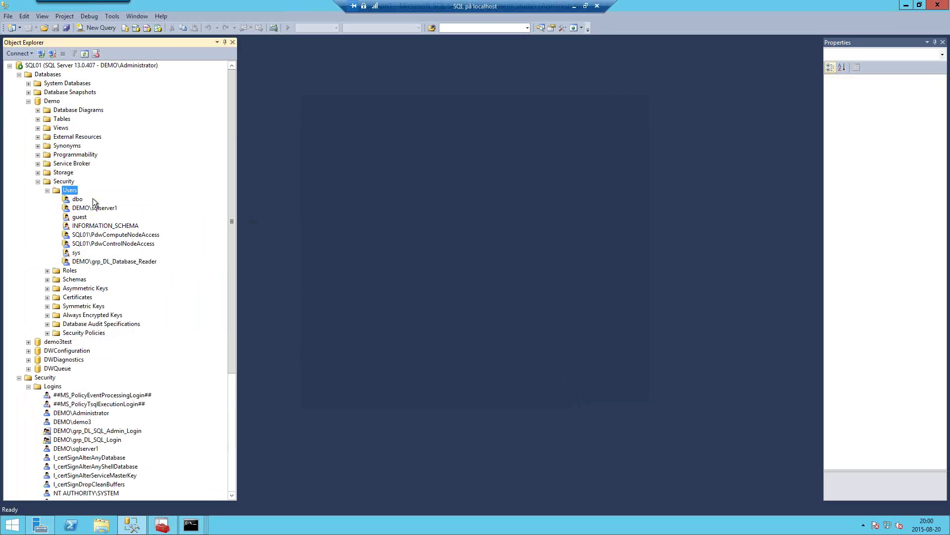
{"action": "left_click", "coordinate": [451, 154]}
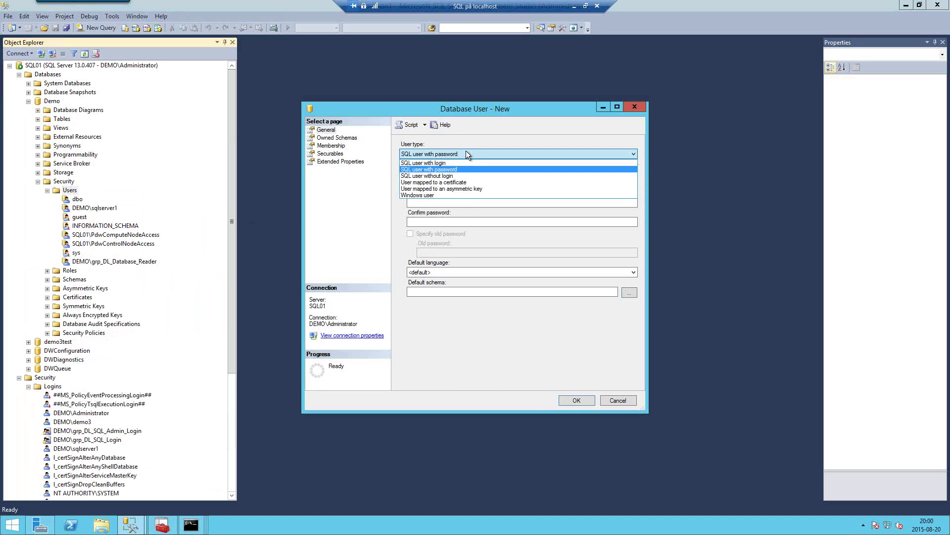
{"action": "left_click", "coordinate": [451, 176]}
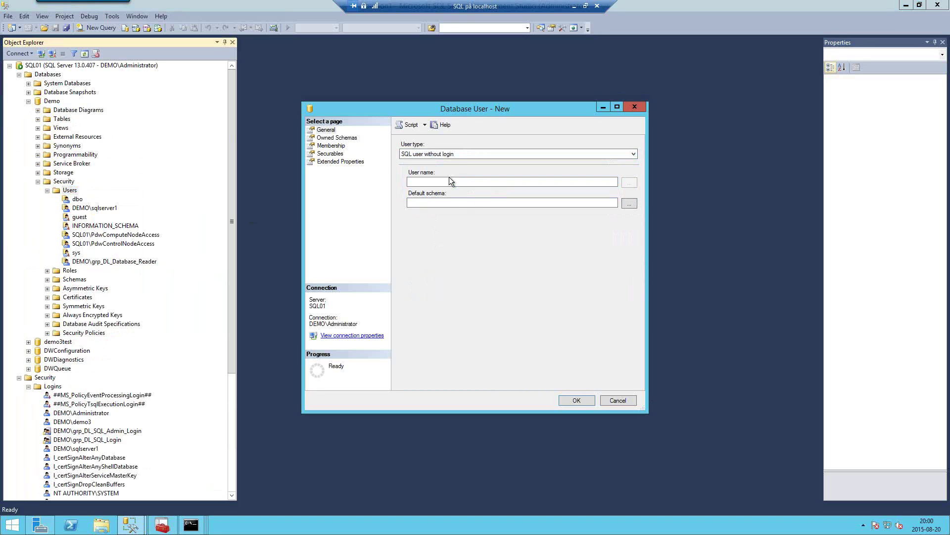
{"action": "left_click", "coordinate": [452, 157]}
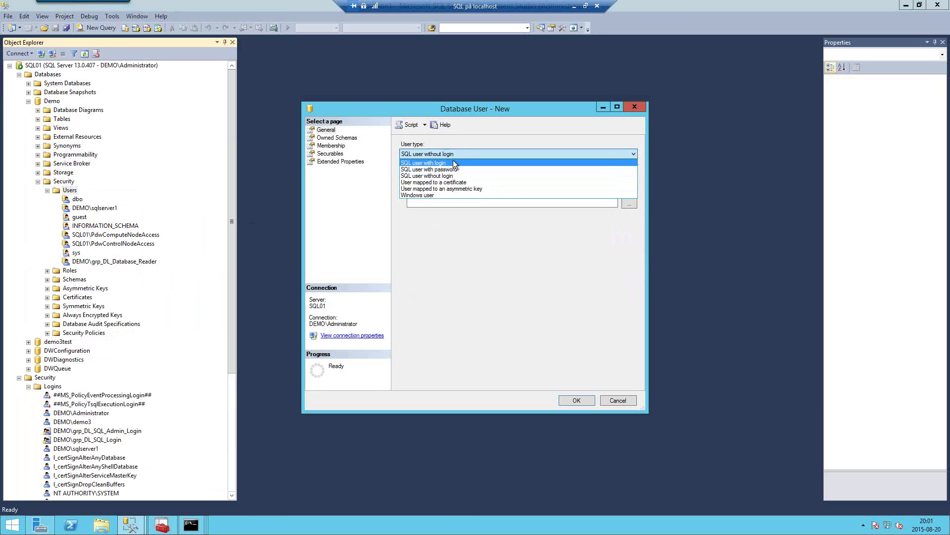
{"action": "left_click", "coordinate": [453, 159]}
{"action": "left_click", "coordinate": [453, 155]}
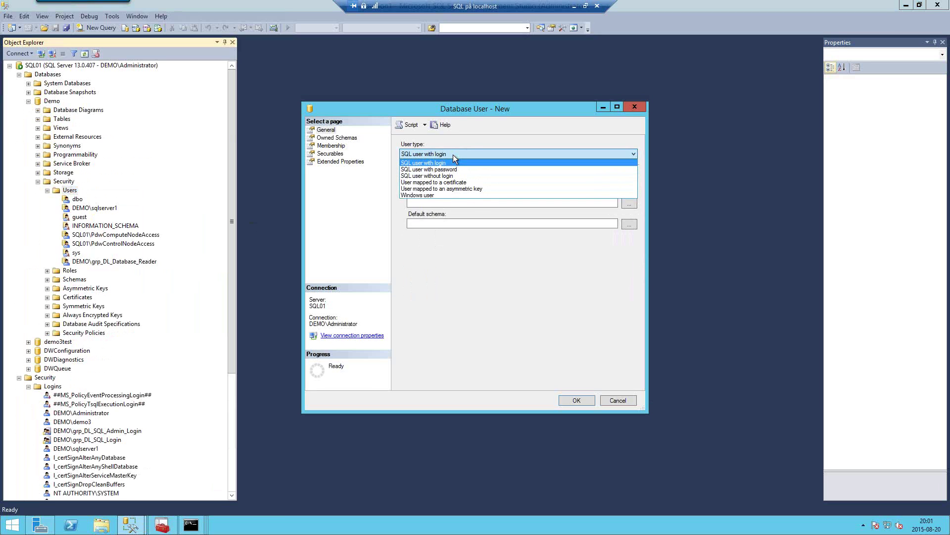
{"action": "left_click", "coordinate": [454, 169]}
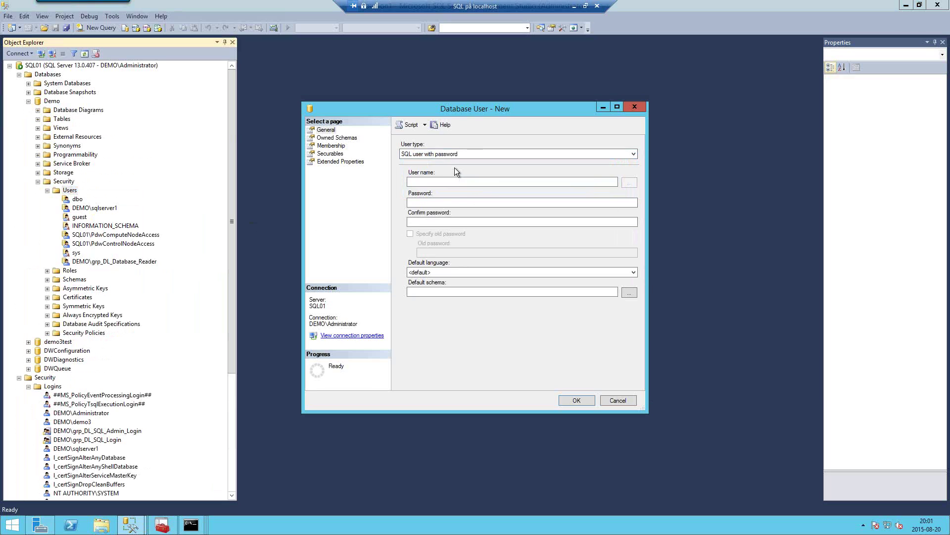
Enter user name 'contained' with a password and its confirmation
{"action": "left_click", "coordinate": [443, 182]}
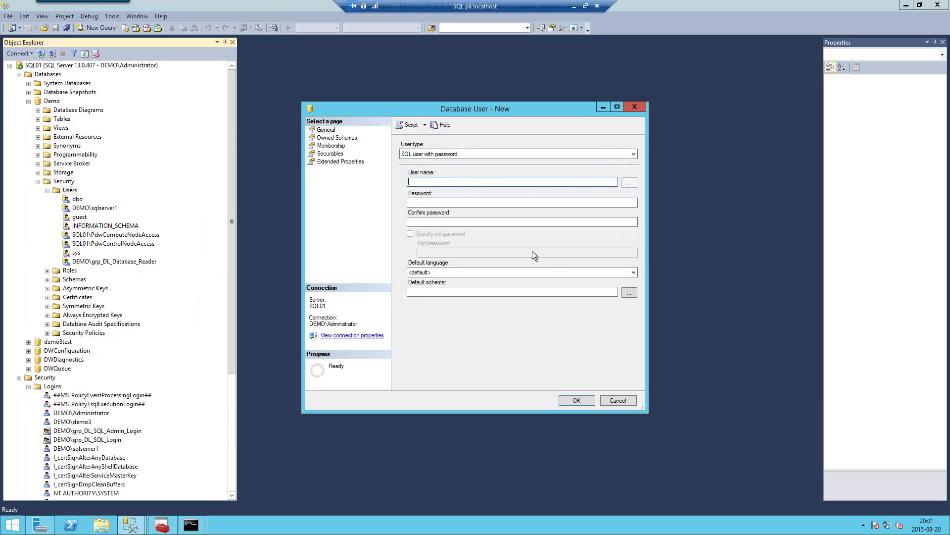
{"action": "type", "text": "contained"}
{"action": "left_click", "coordinate": [504, 201]}
{"action": "type", "text": "••••••••"}
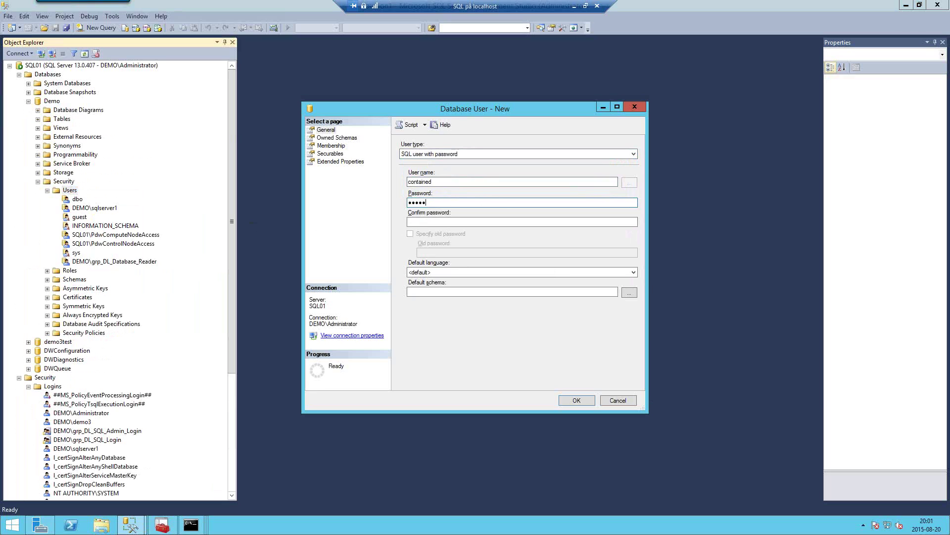
{"action": "left_click", "coordinate": [490, 221]}
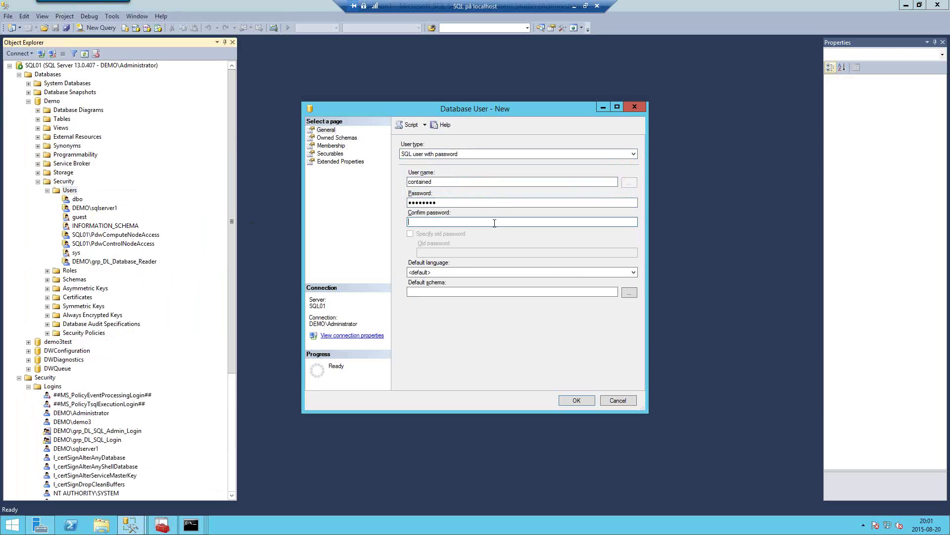
{"action": "type", "text": "••••••••"}
{"action": "left_click", "coordinate": [330, 139]}
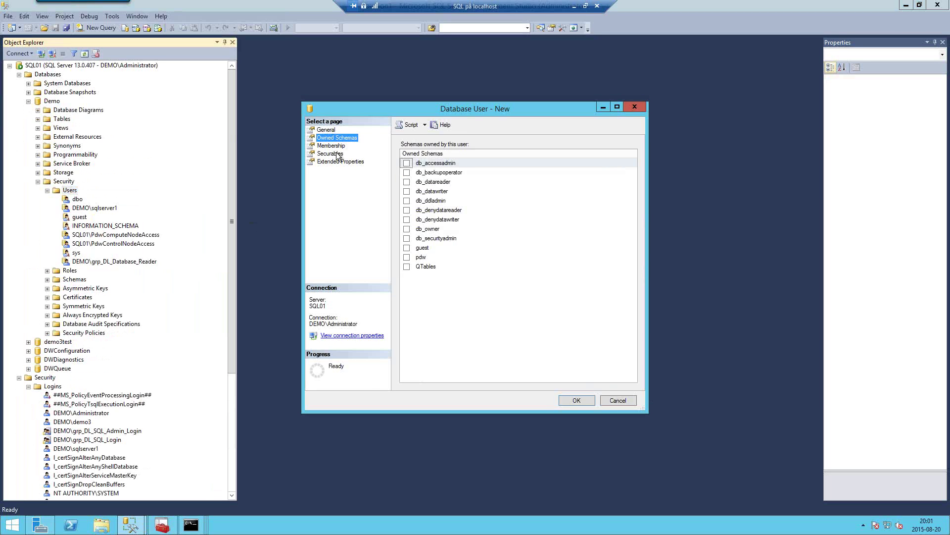
After a password mismatch error, retype both passwords identically and create the user
{"action": "left_click", "coordinate": [581, 397]}
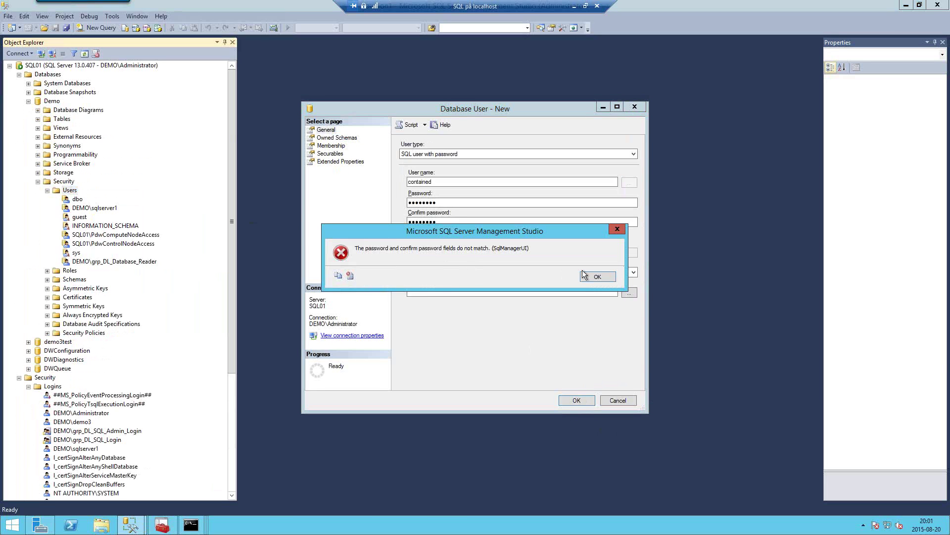
{"action": "left_click", "coordinate": [598, 276]}
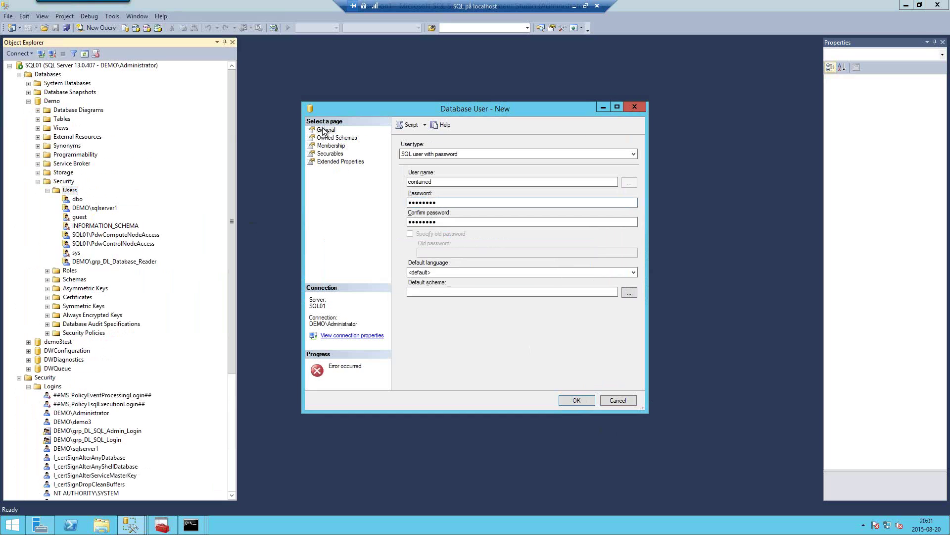
{"action": "double_click", "coordinate": [442, 203]}
{"action": "double_click", "coordinate": [427, 223]}
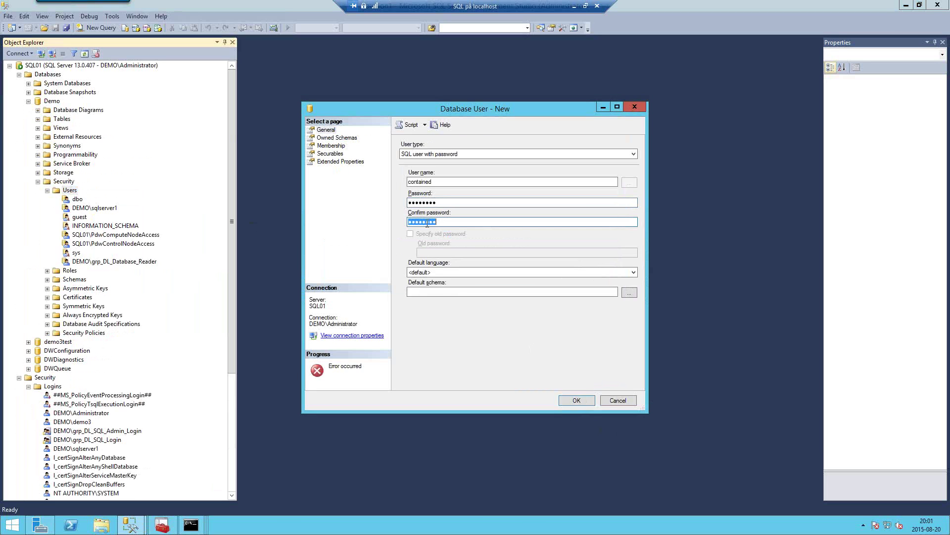
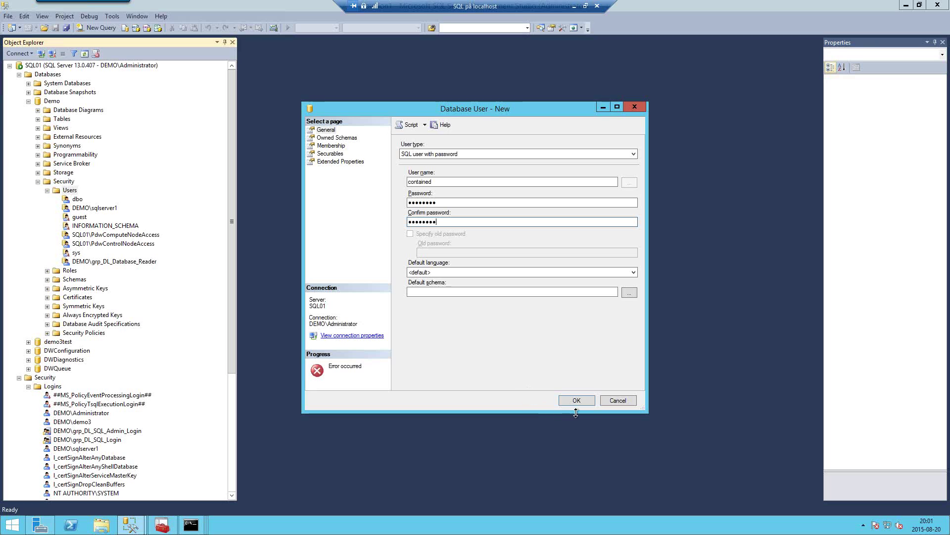
{"action": "left_click", "coordinate": [577, 400]}
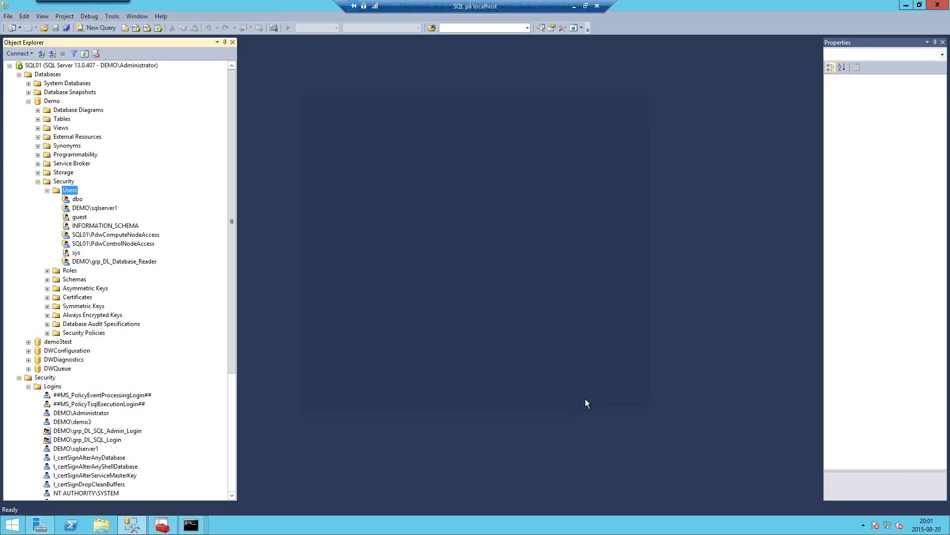
Refresh the server logins and expand Demo to select the new 'contained' user
{"action": "left_click", "coordinate": [28, 101]}
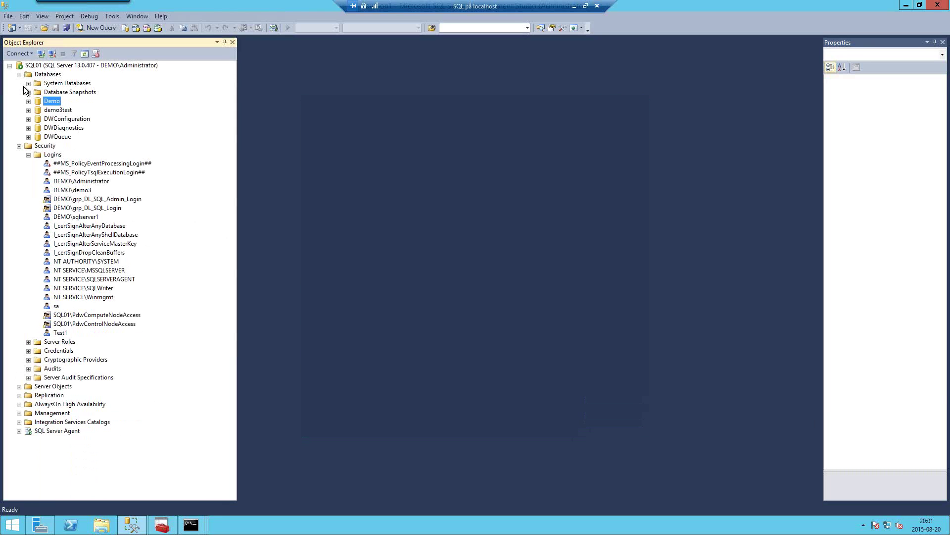
{"action": "right_click", "coordinate": [50, 155]}
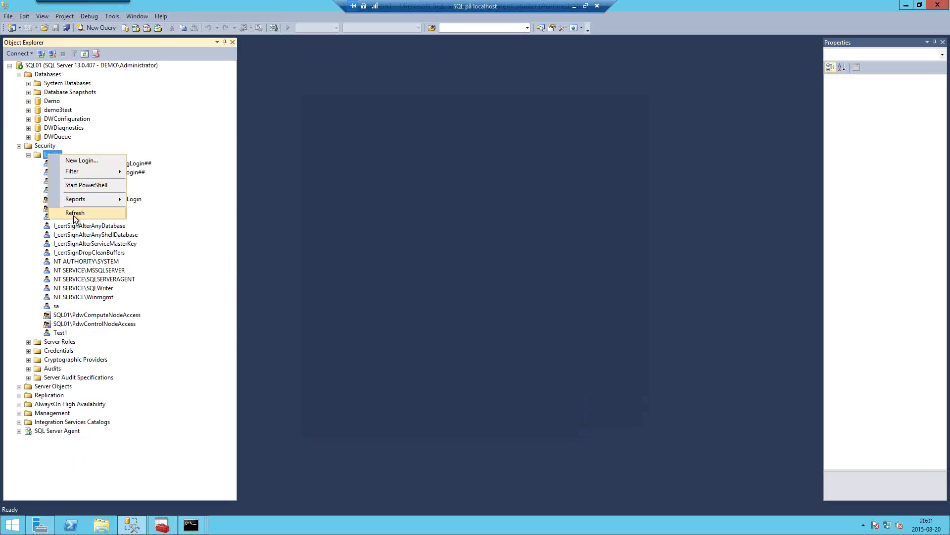
{"action": "left_click", "coordinate": [74, 213]}
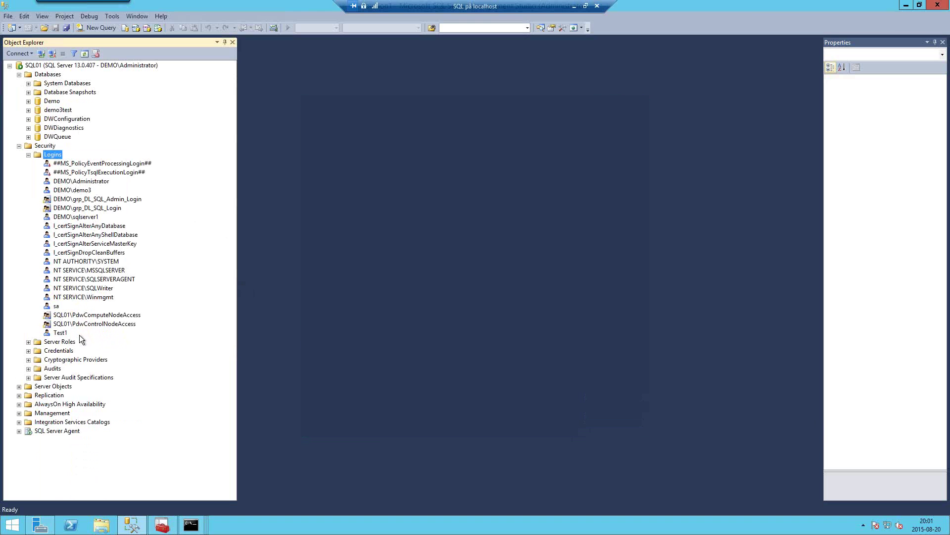
{"action": "left_click", "coordinate": [28, 101]}
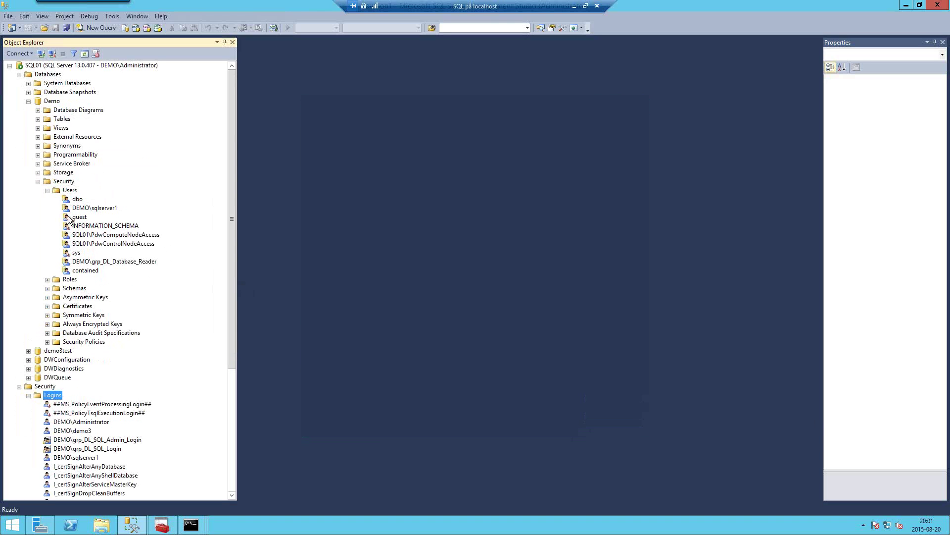
{"action": "left_click", "coordinate": [86, 271]}
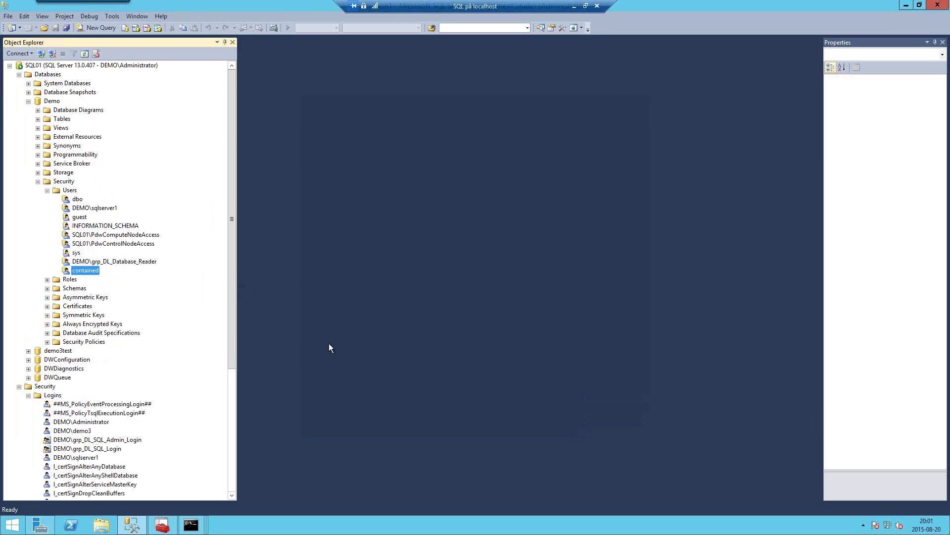
{"action": "left_click", "coordinate": [191, 525]}
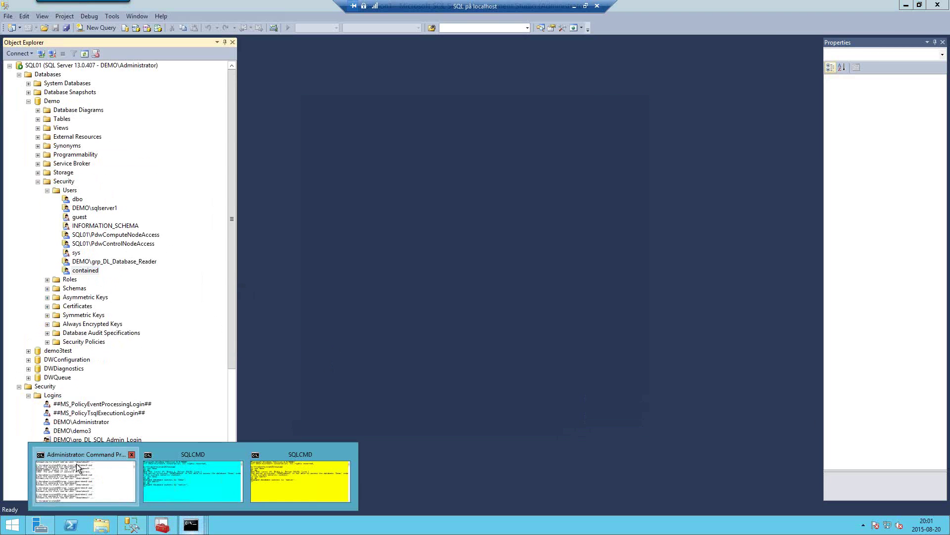
Run sqlcmd -U contained with its password in the administrator Command Prompt
{"action": "left_click", "coordinate": [78, 467]}
{"action": "key", "text": "Up"}
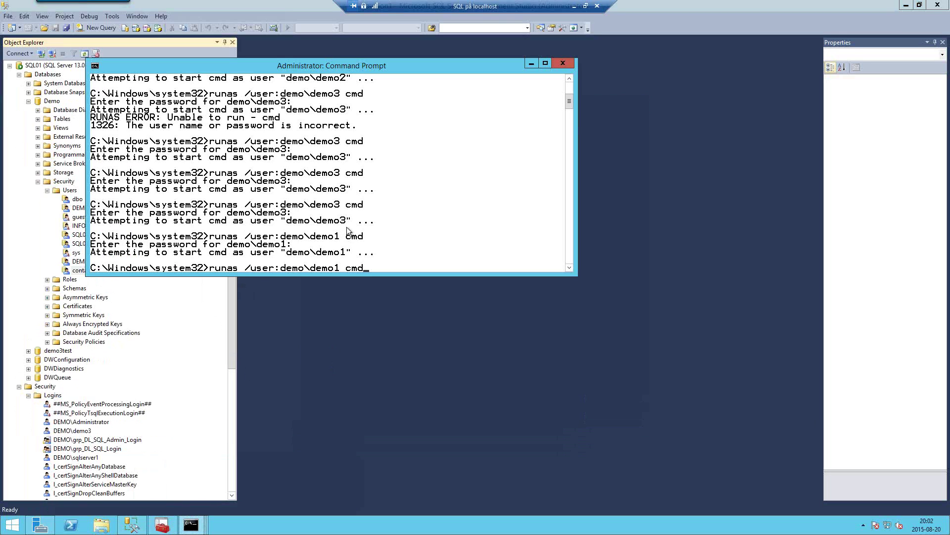
{"action": "key", "text": "BackSpace"}
{"action": "key", "text": "BackSpace"}
{"action": "key", "text": "BackSpace"}
{"action": "key", "text": "BackSpace"}
{"action": "key", "text": "BackSpace"}
{"action": "key", "text": "BackSpace"}
{"action": "key", "text": "BackSpace"}
{"action": "key", "text": "BackSpace"}
{"action": "key", "text": "BackSpace"}
{"action": "key", "text": "BackSpace"}
{"action": "key", "text": "BackSpace"}
{"action": "key", "text": "BackSpace"}
{"action": "key", "text": "BackSpace"}
{"action": "key", "text": "BackSpace"}
{"action": "key", "text": "BackSpace"}
{"action": "key", "text": "BackSpace"}
{"action": "key", "text": "BackSpace"}
{"action": "key", "text": "BackSpace"}
{"action": "key", "text": "BackSpace"}
{"action": "key", "text": "BackSpace"}
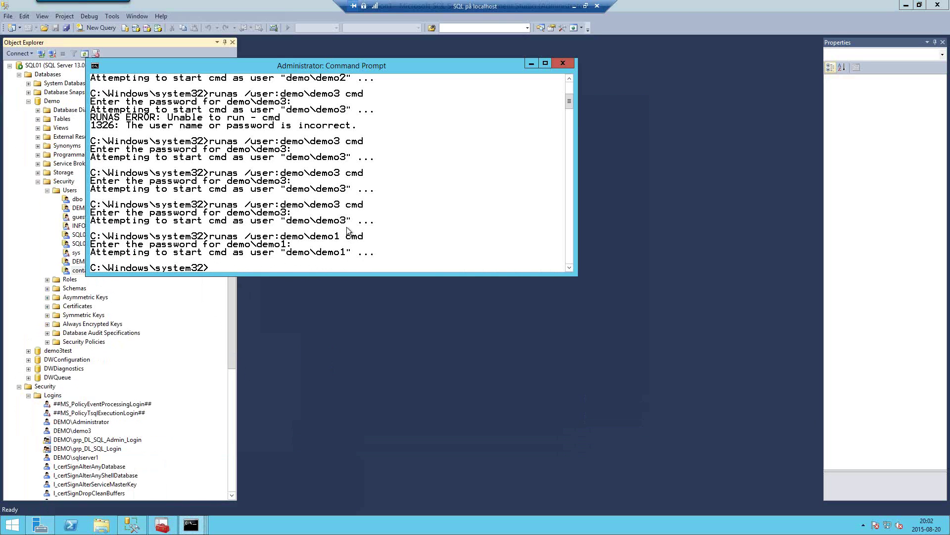
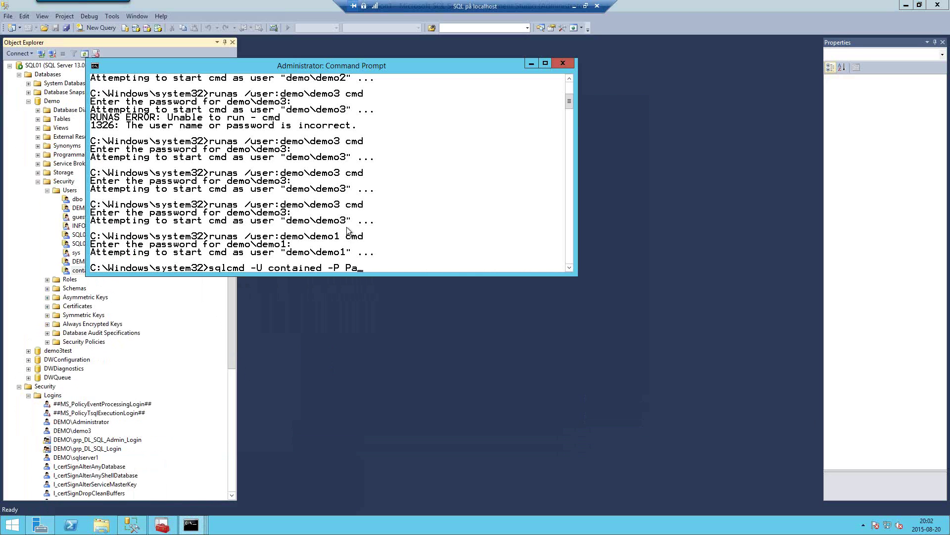
{"action": "key", "text": "Return"}
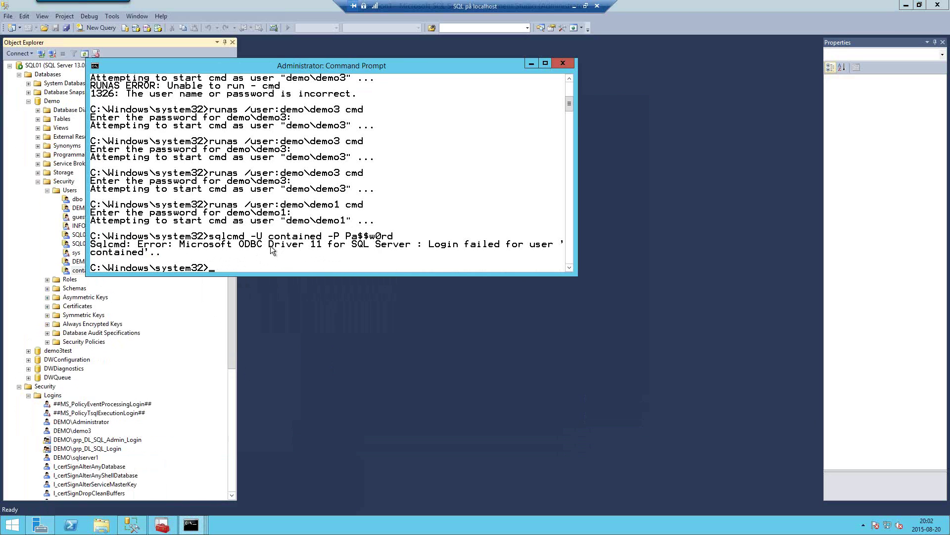
List sqlcmd's options with 'sqlcmd -?', then close the Command Prompt
{"action": "type", "text": "sqlcmd"}
{"action": "type", "text": " -?"}
{"action": "key", "text": "Return"}
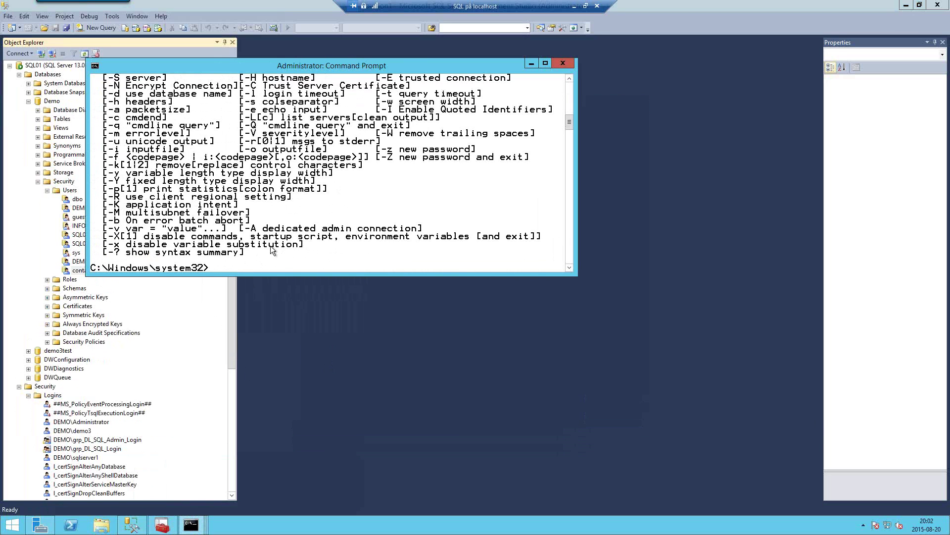
{"action": "scroll", "coordinate": [292, 194], "scroll_direction": "up", "scroll_amount": 3}
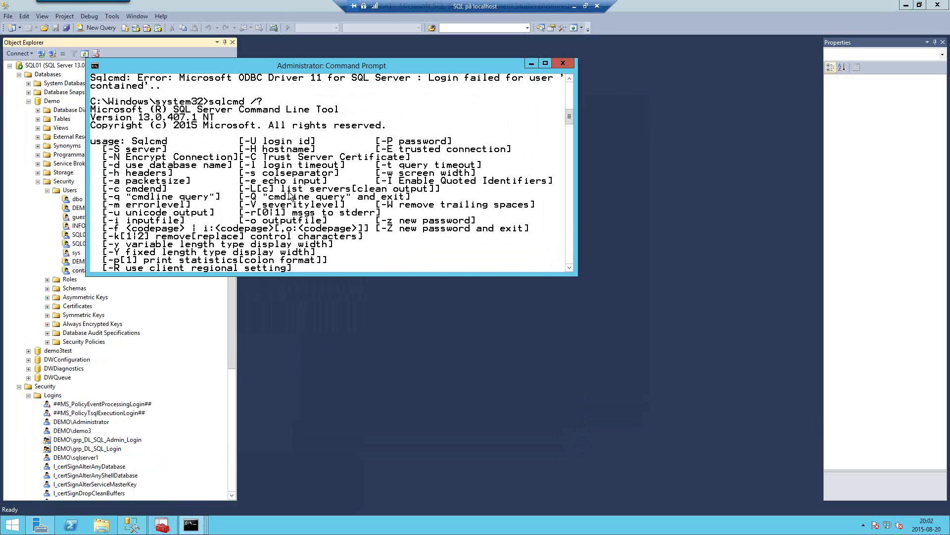
{"action": "left_click", "coordinate": [562, 61]}
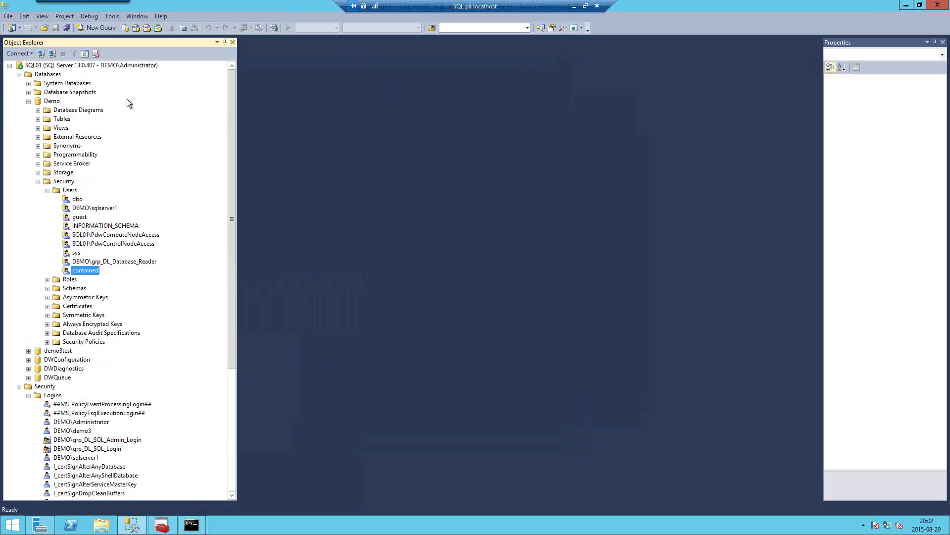
{"action": "left_click", "coordinate": [20, 53]}
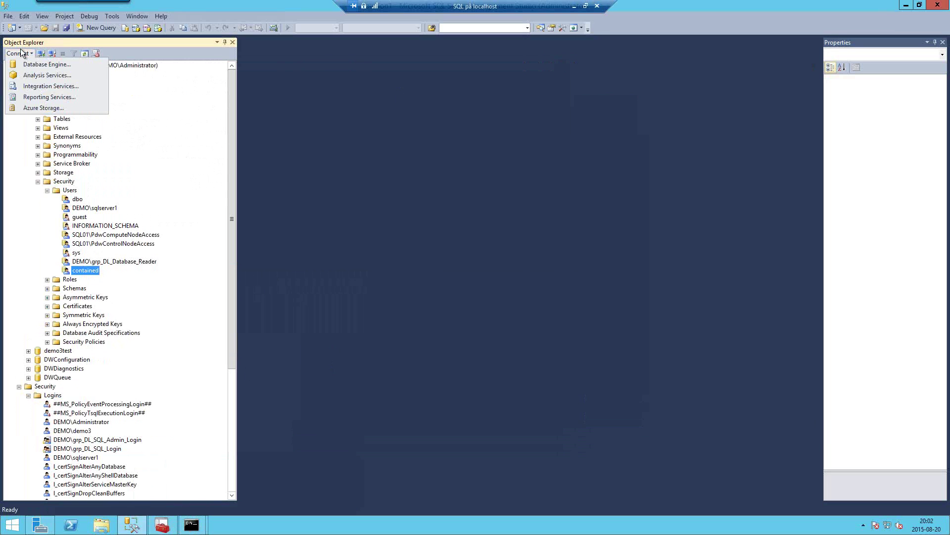
{"action": "left_click", "coordinate": [47, 65]}
{"action": "left_click", "coordinate": [512, 213]}
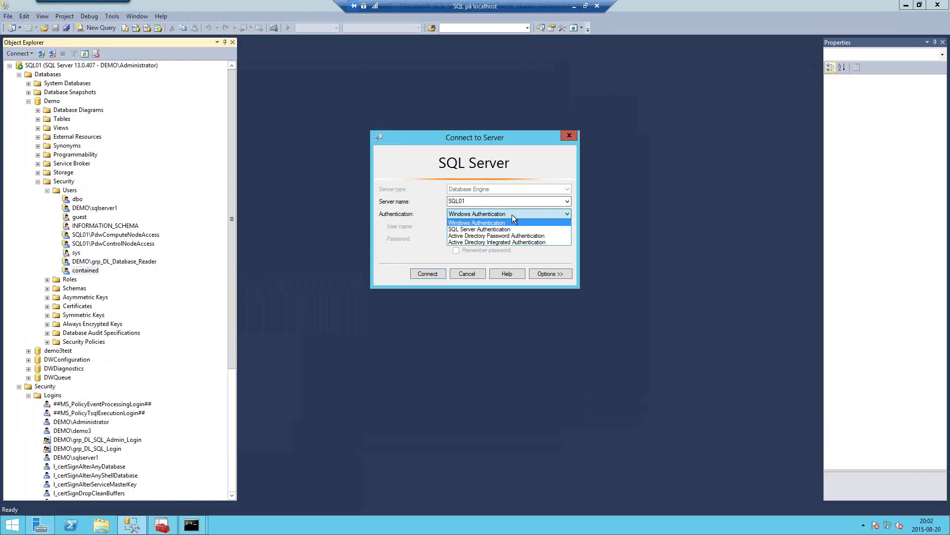
{"action": "left_click", "coordinate": [479, 233]}
{"action": "double_click", "coordinate": [474, 226]}
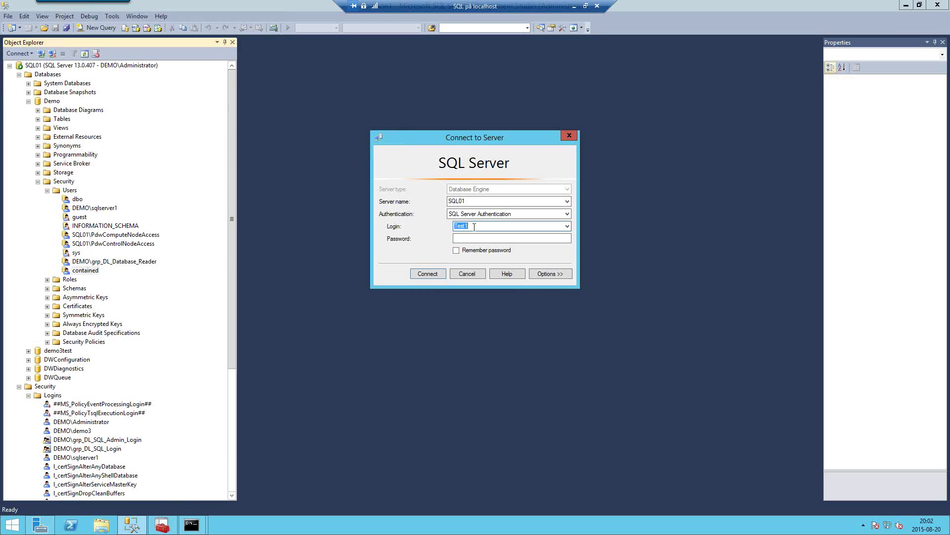
{"action": "type", "text": "contained"}
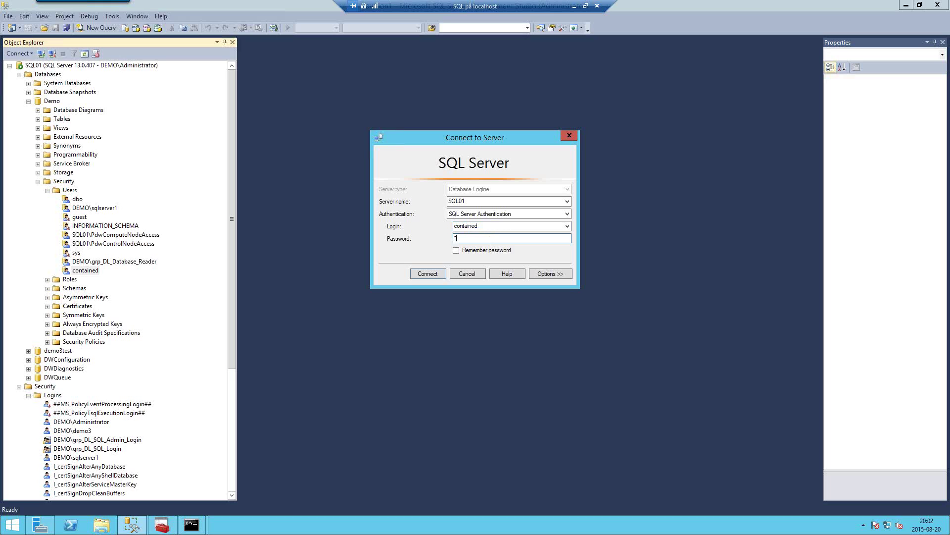
{"action": "left_click", "coordinate": [425, 274]}
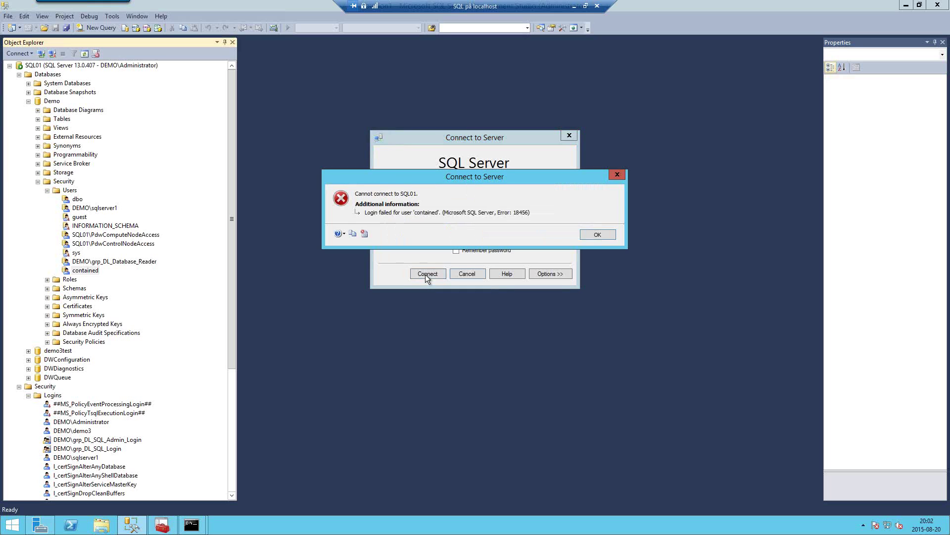
{"action": "left_click", "coordinate": [596, 233]}
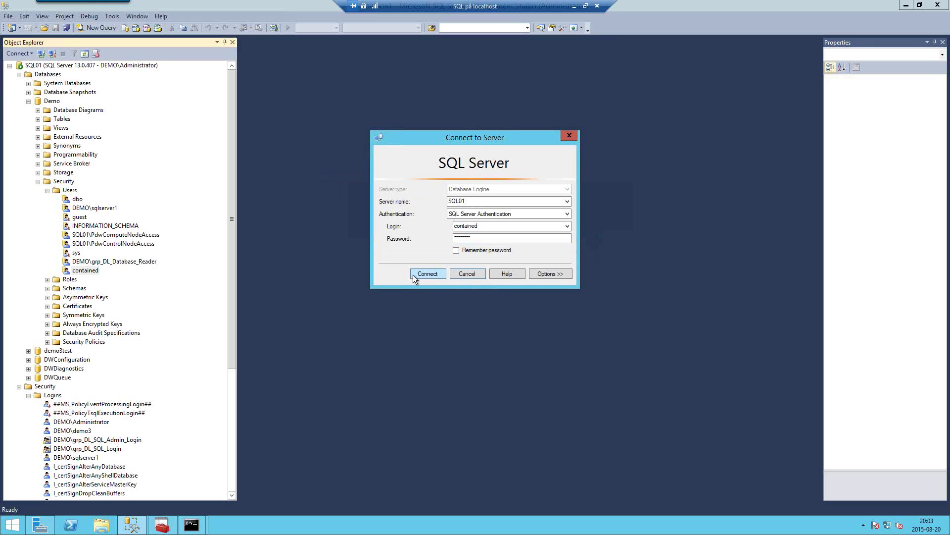
{"action": "left_click", "coordinate": [469, 275]}
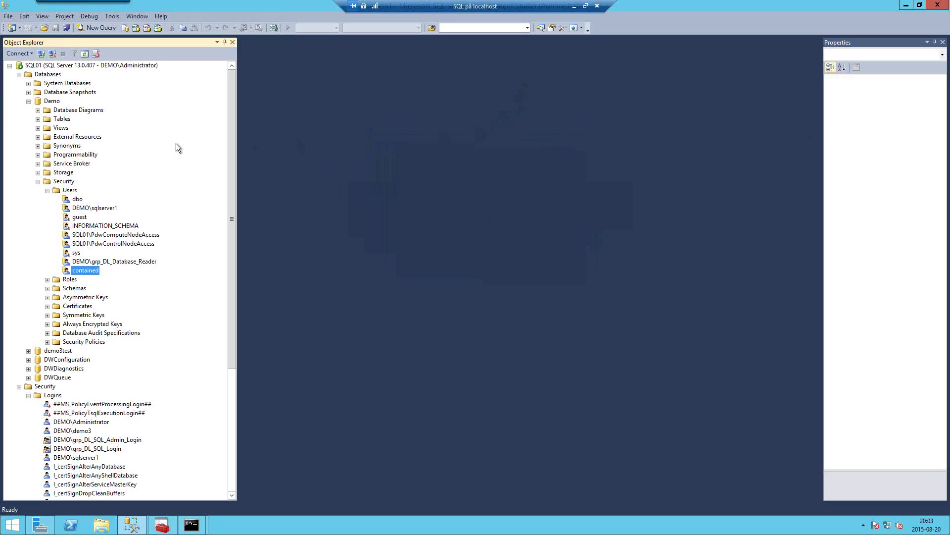
Open the SQL01 server properties and close them without changes
{"action": "right_click", "coordinate": [40, 66]}
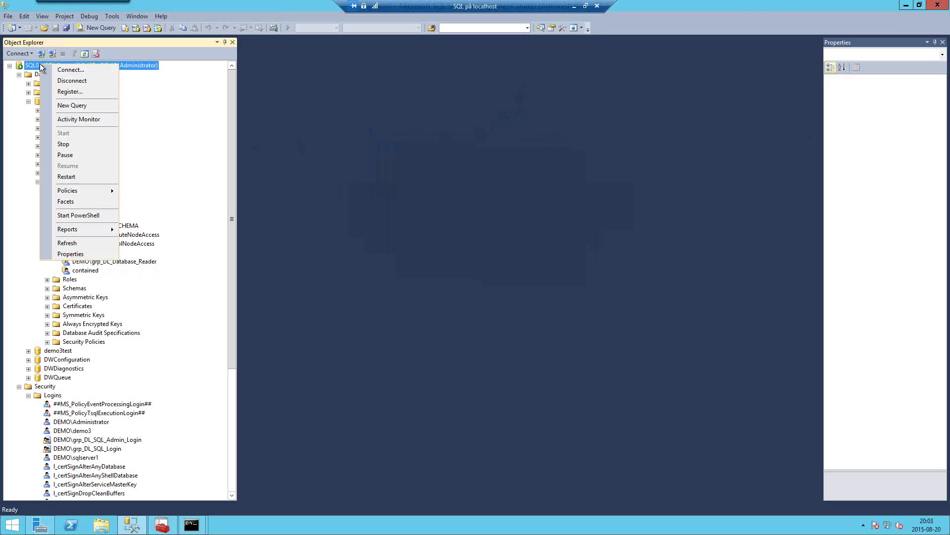
{"action": "left_click", "coordinate": [72, 255]}
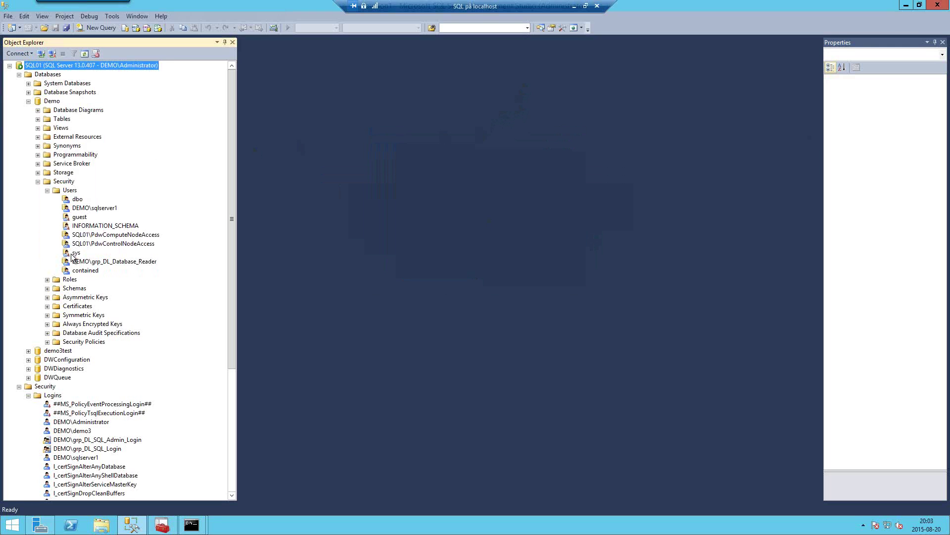
{"action": "left_click", "coordinate": [575, 372]}
{"action": "right_click", "coordinate": [57, 66]}
Start a Database Engine connection with SQL Server Authentication as login 'contained' and its password
{"action": "left_click", "coordinate": [22, 53]}
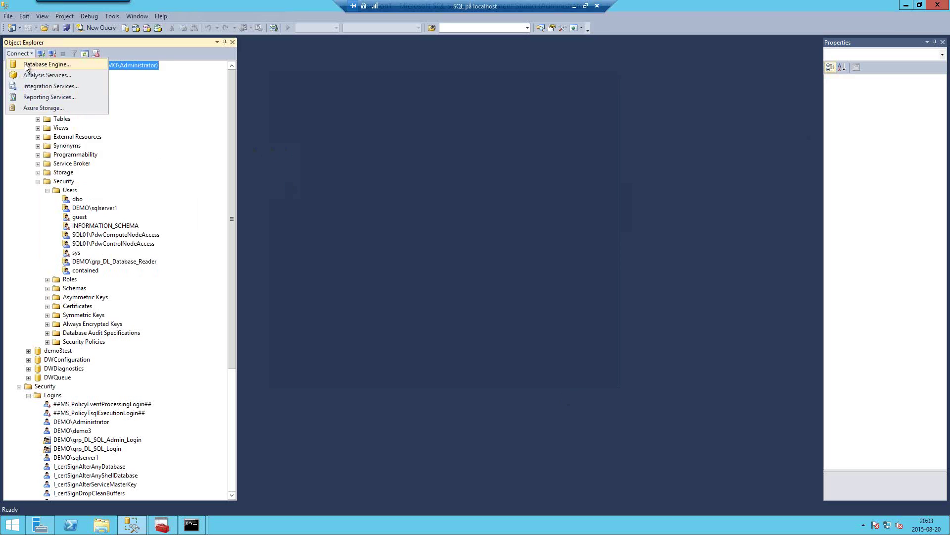
{"action": "left_click", "coordinate": [26, 64]}
{"action": "left_click", "coordinate": [513, 214]}
{"action": "left_click", "coordinate": [483, 232]}
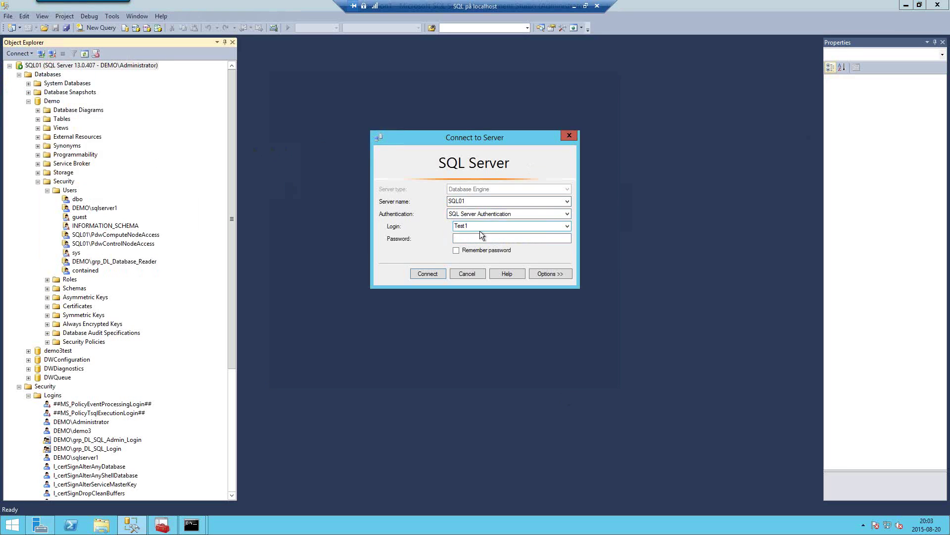
{"action": "double_click", "coordinate": [479, 225]}
{"action": "type", "text": "contained"}
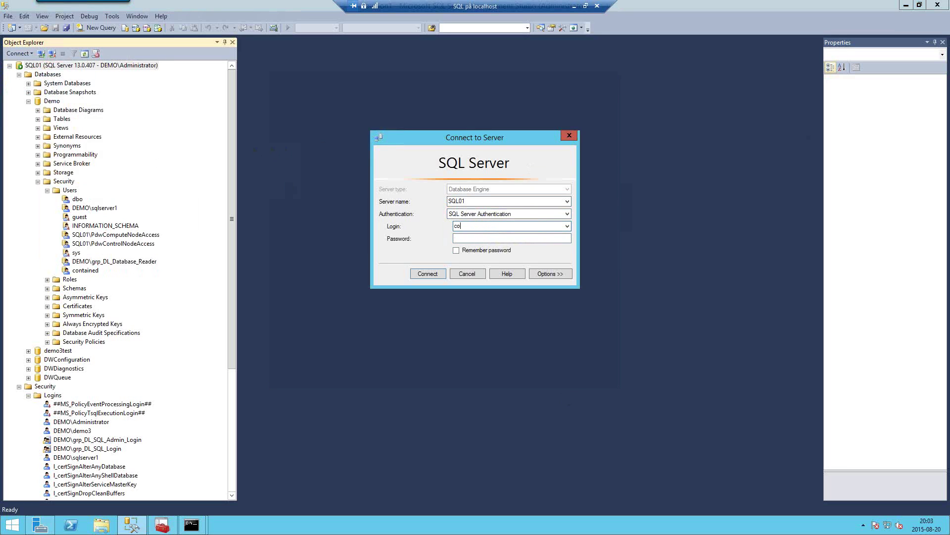
{"action": "key", "text": "Tab"}
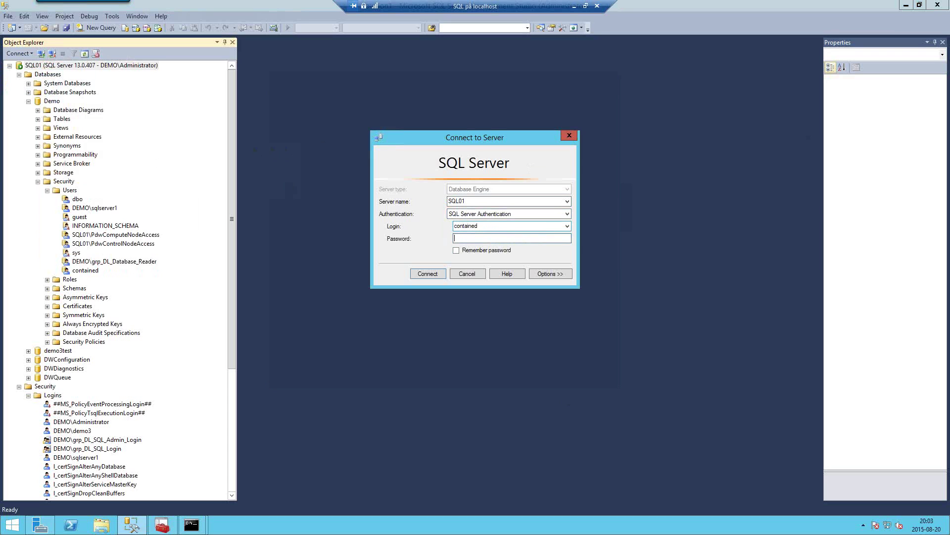
Set Connect to database to 'demo' under Options and connect
{"action": "left_click", "coordinate": [562, 275]}
{"action": "left_click", "coordinate": [533, 222]}
{"action": "left_click", "coordinate": [560, 223]}
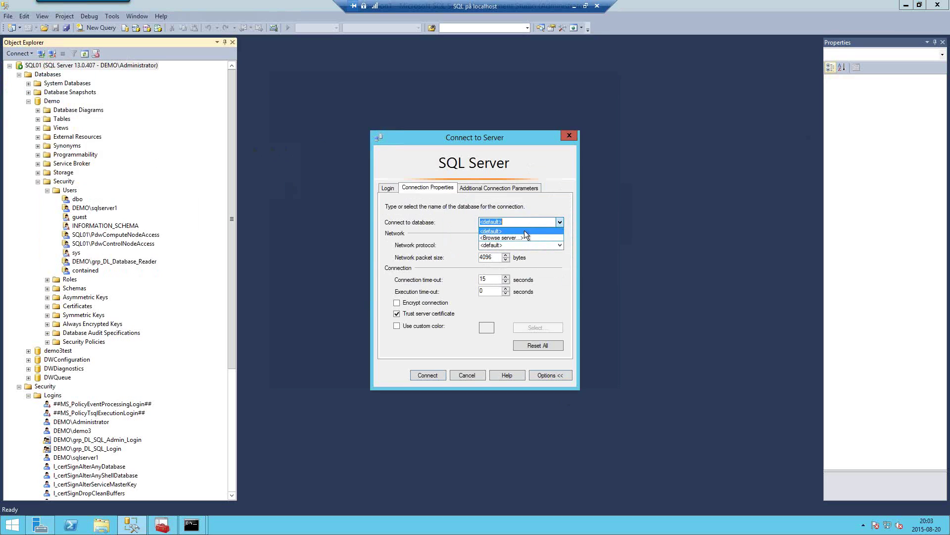
{"action": "left_click", "coordinate": [489, 240]}
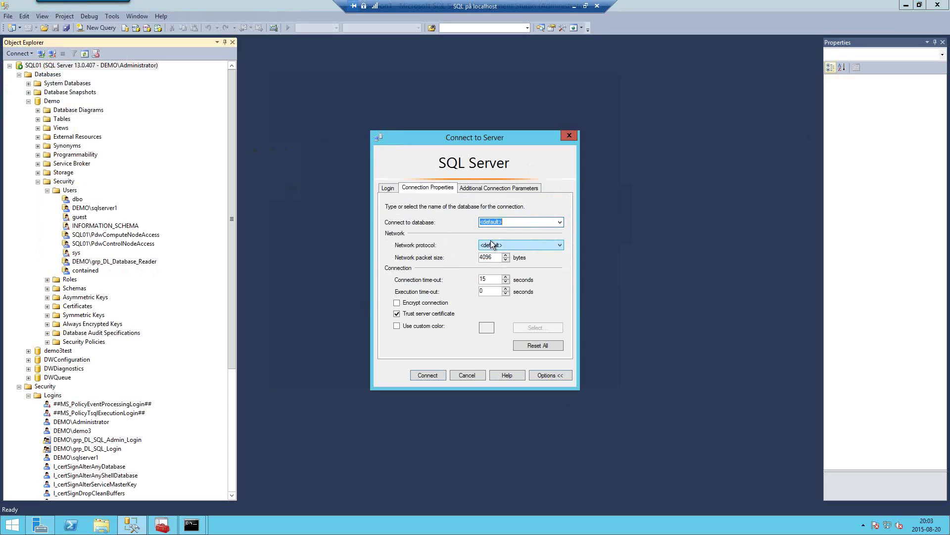
{"action": "type", "text": "demo"}
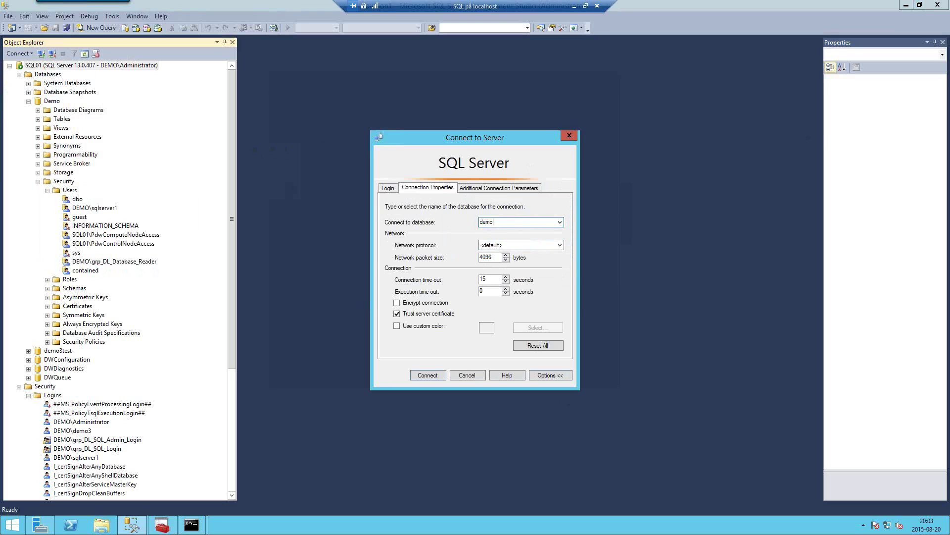
{"action": "left_click", "coordinate": [426, 375]}
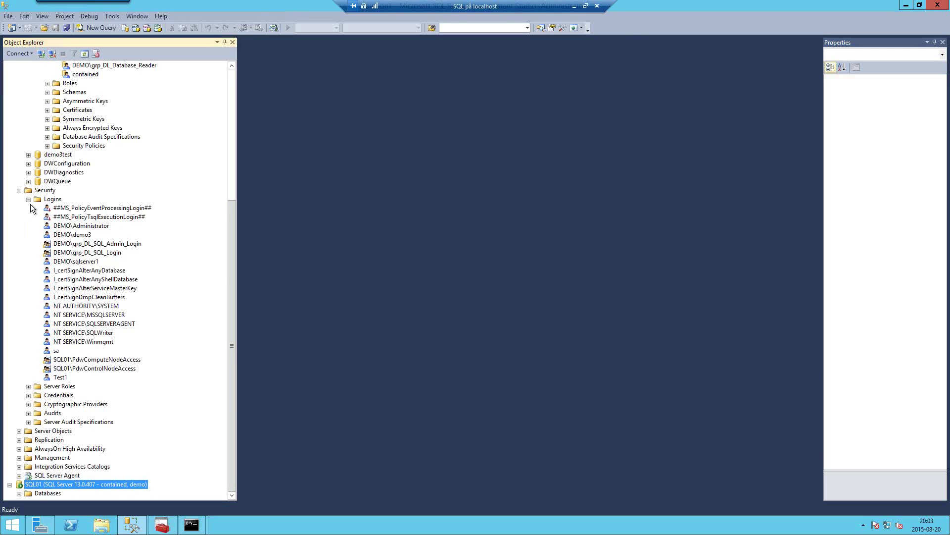
Expand the contained connection's Databases and Demo nodes, then minimize the remote session
{"action": "left_click", "coordinate": [19, 191]}
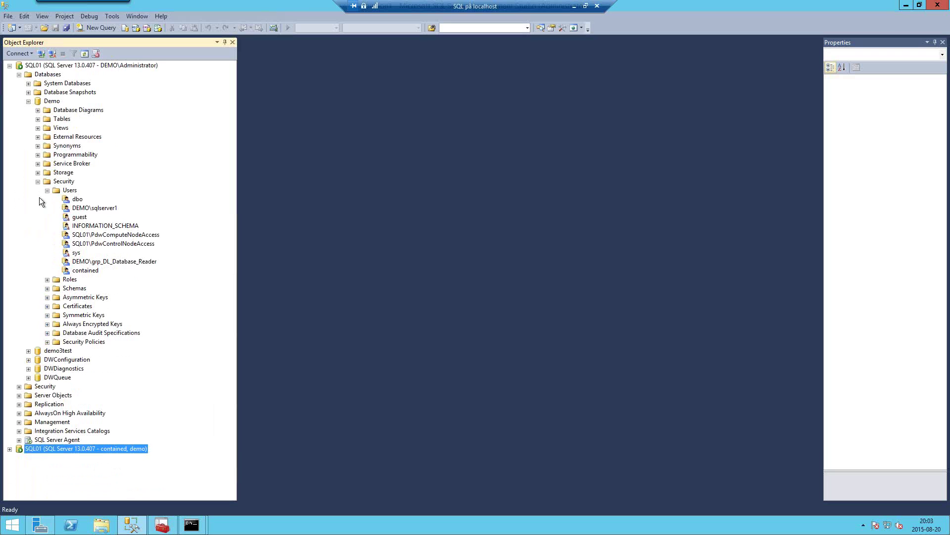
{"action": "key", "text": "Home"}
{"action": "key", "text": "Left"}
{"action": "key", "text": "Down"}
{"action": "key", "text": "Right"}
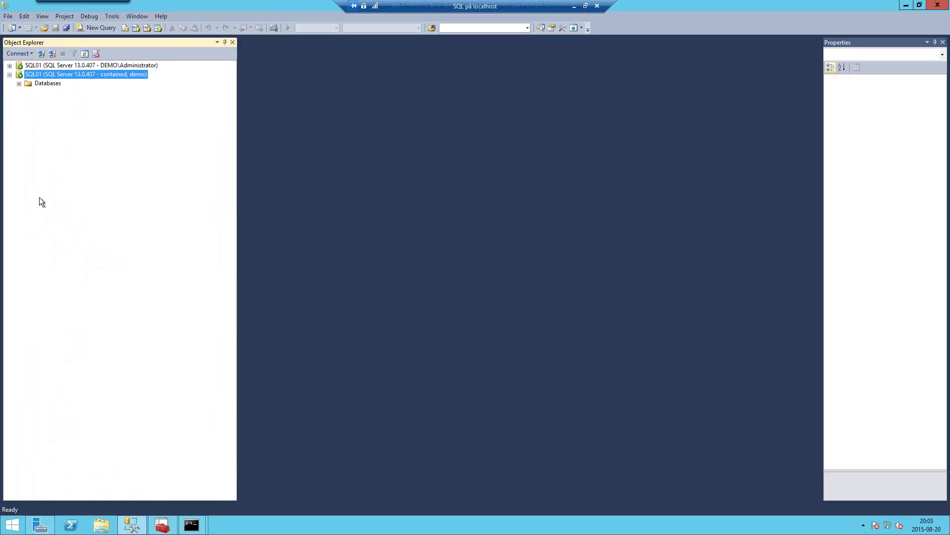
{"action": "key", "text": "Down"}
{"action": "key", "text": "Right"}
{"action": "key", "text": "Down"}
{"action": "key", "text": "Right"}
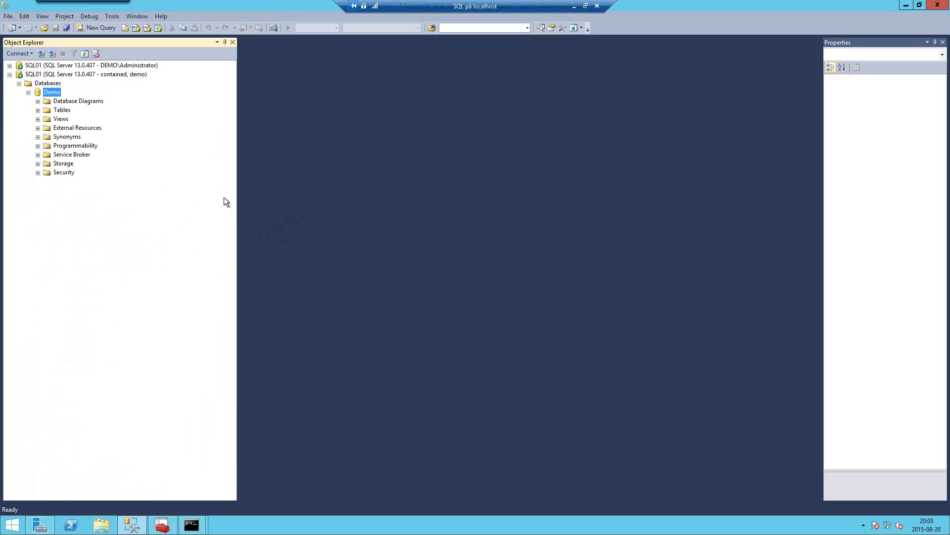
{"action": "left_click", "coordinate": [577, 7]}
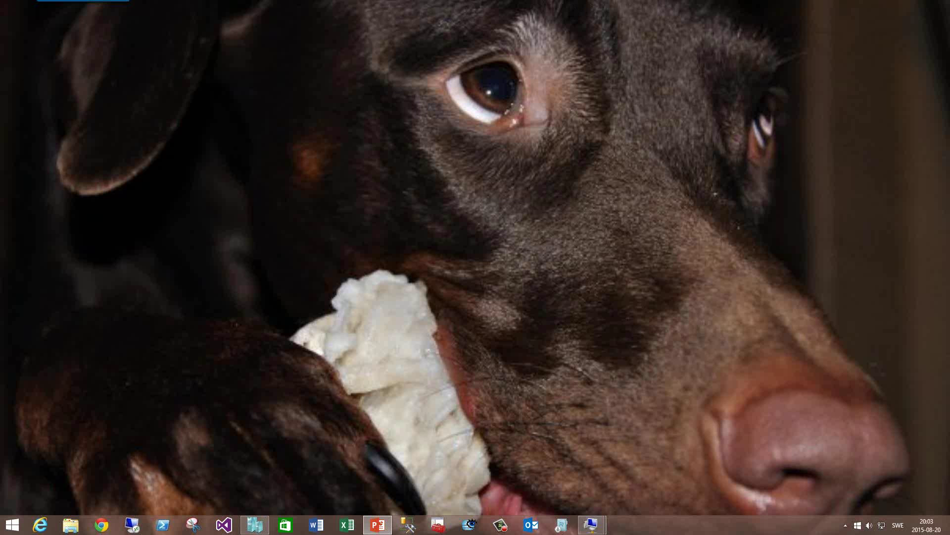